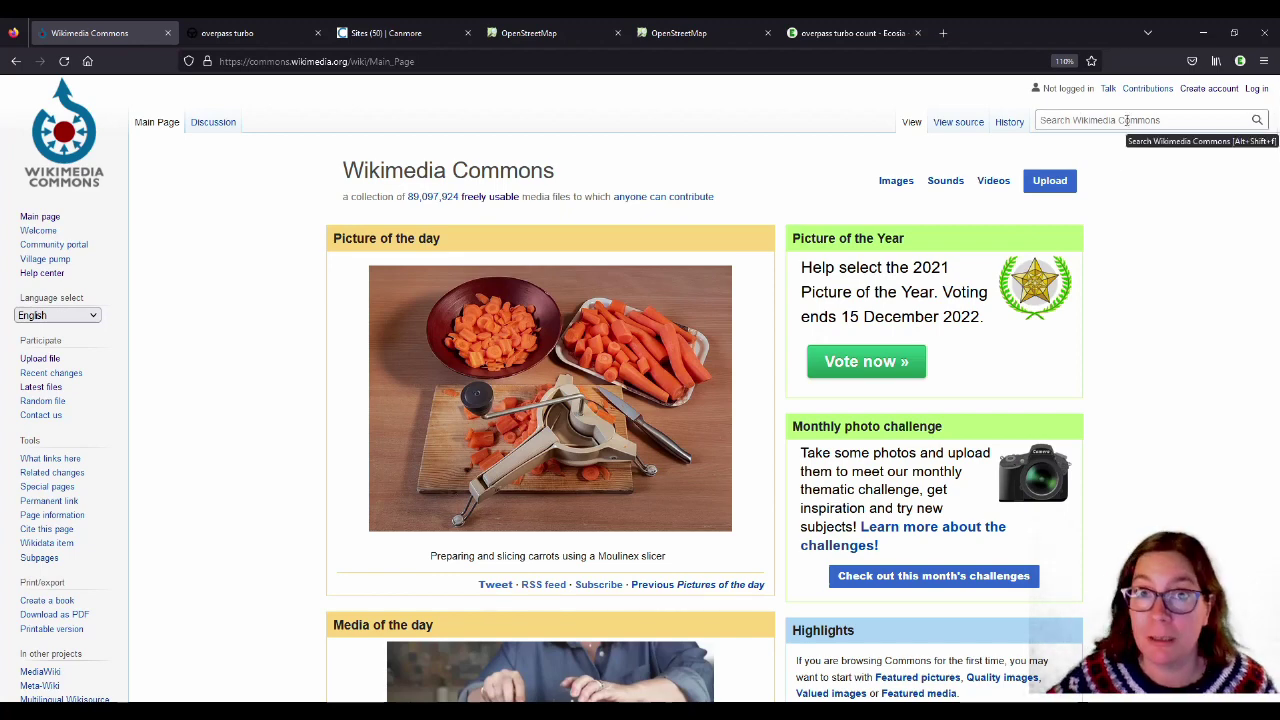
Step: Search Wikimedia Commons for "crannog" and view the image results
{"action": "left_click", "coordinate": [1127, 120]}
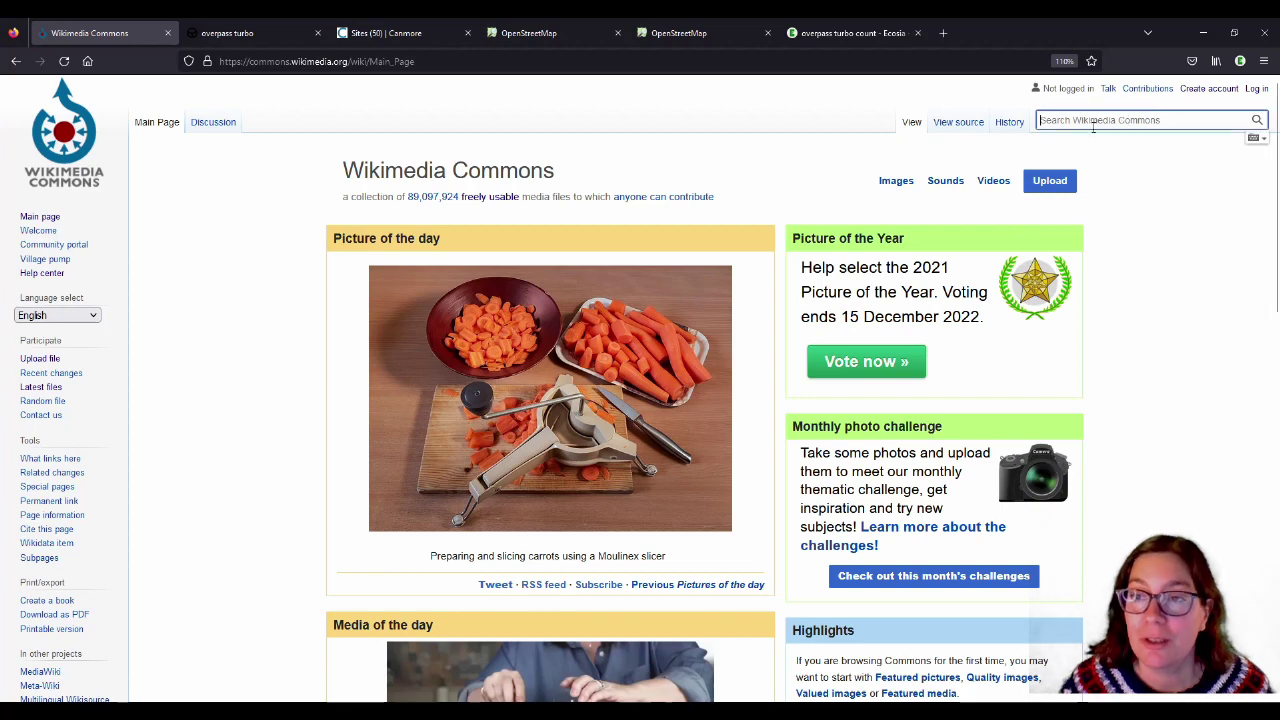
{"action": "type", "text": "crannog"}
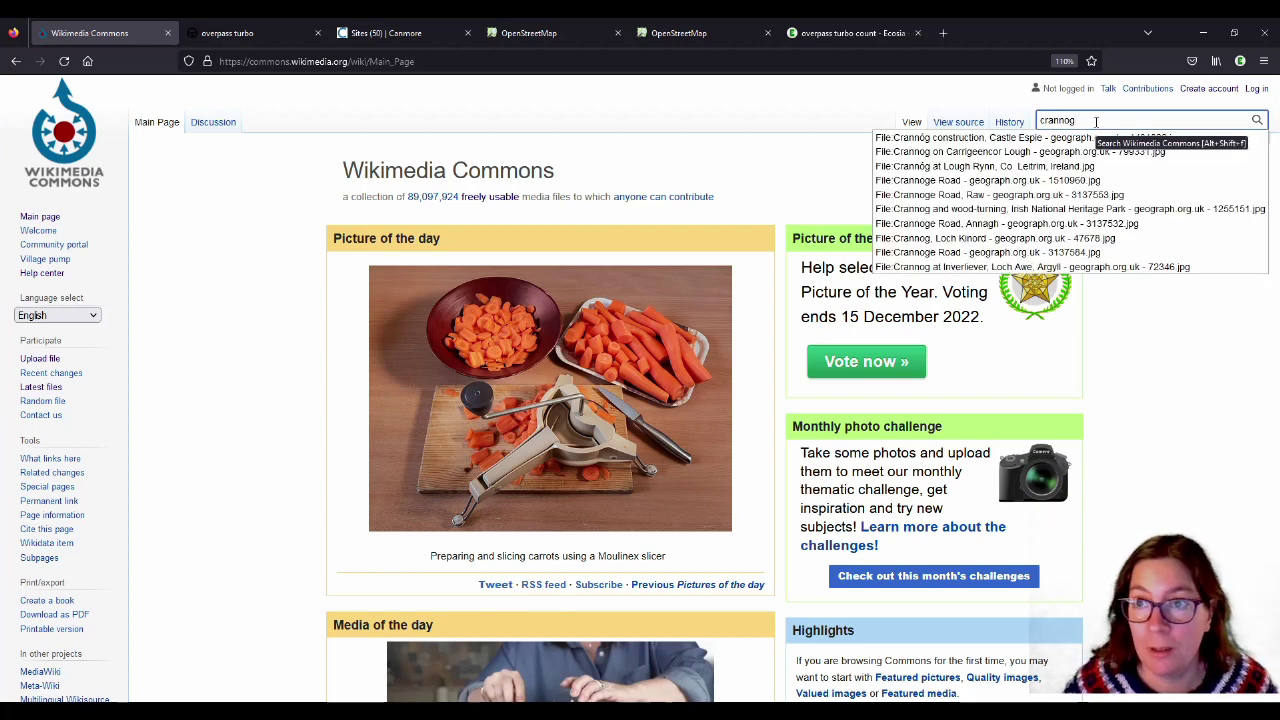
{"action": "key", "text": "Return"}
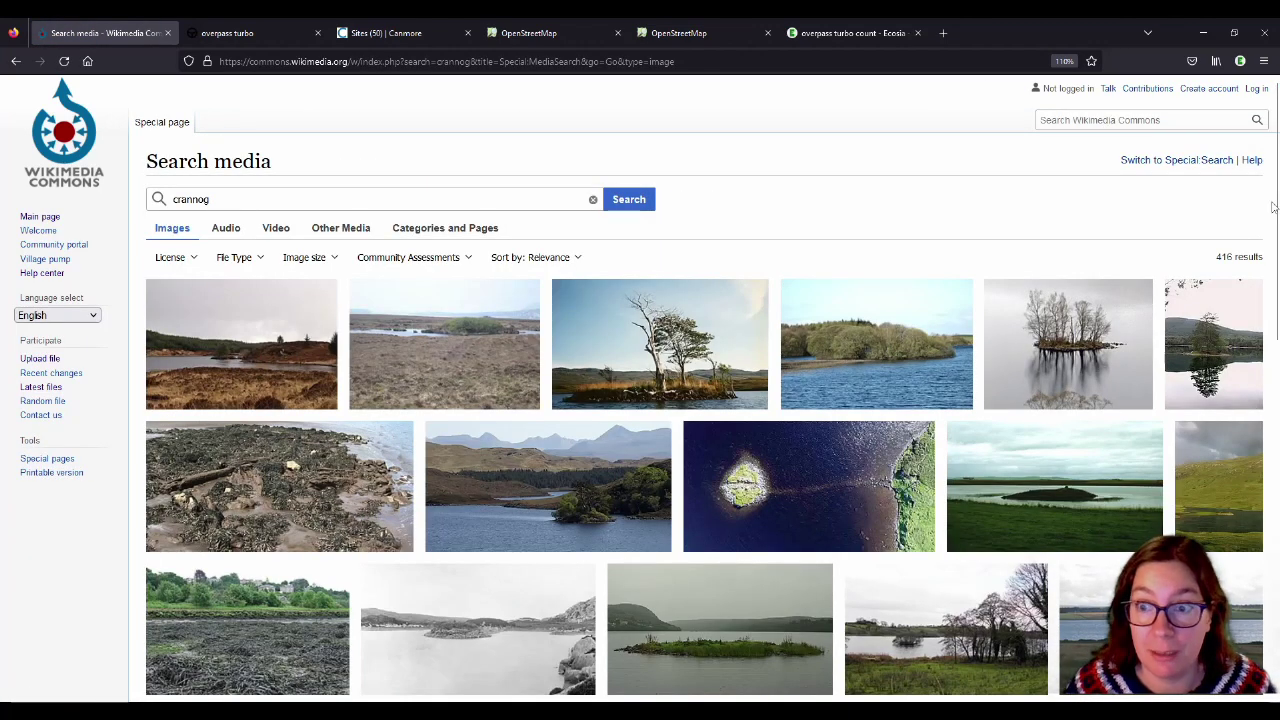
{"action": "left_click_drag", "start_coordinate": [1276, 172], "coordinate": [1277, 140]}
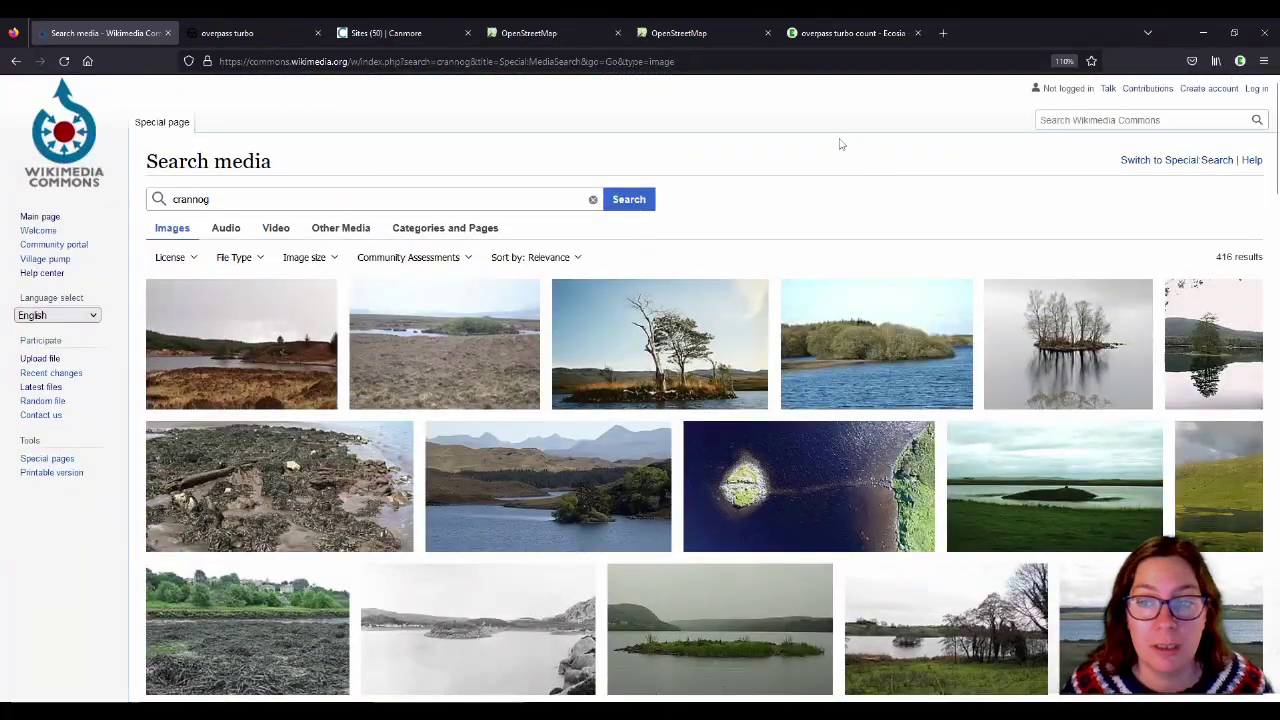
Step: Switch to overpass turbo and run the archaeological_site=crannog query with "out body" output over the UK and Ireland map
{"action": "left_click", "coordinate": [268, 37]}
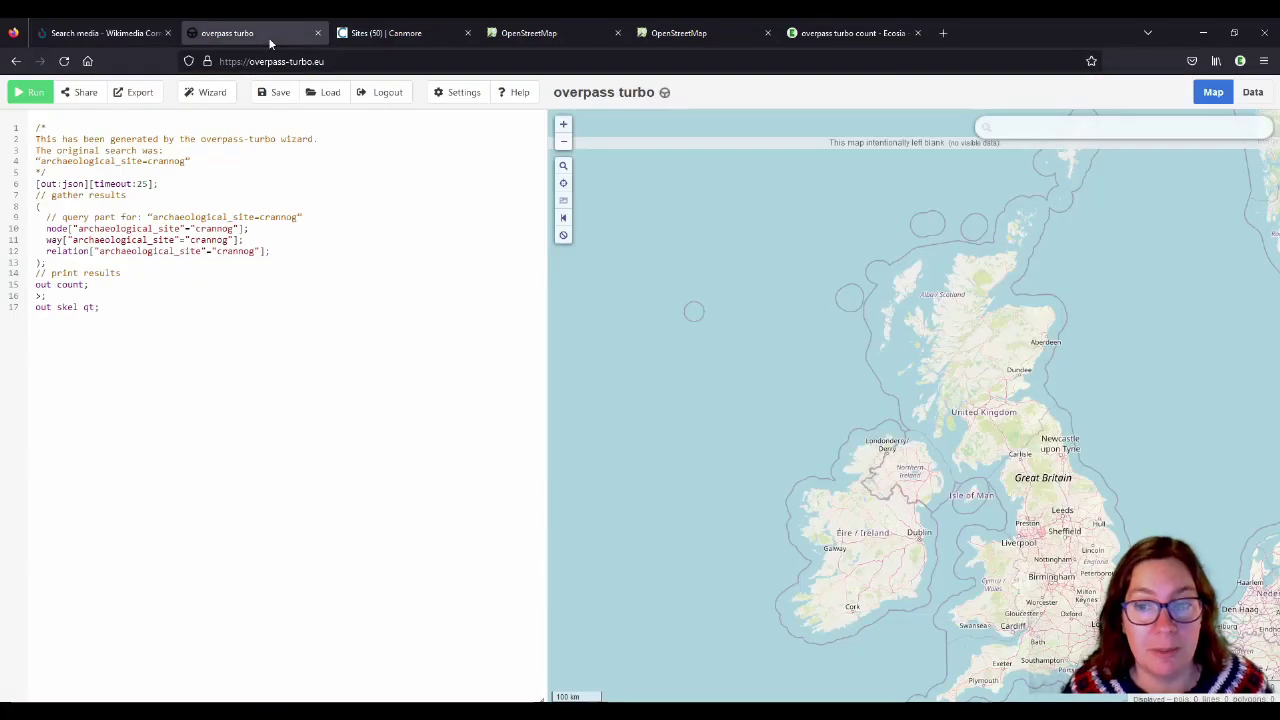
{"action": "left_click_drag", "start_coordinate": [893, 437], "coordinate": [869, 399]}
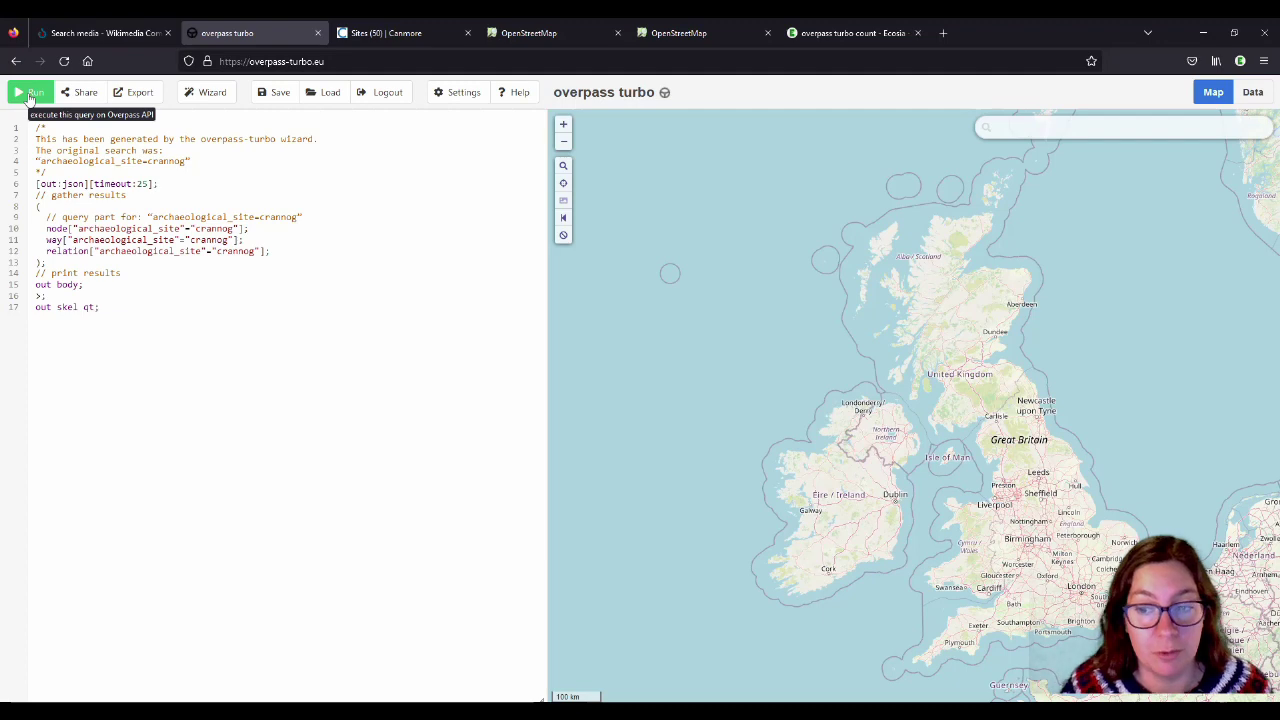
{"action": "left_click", "coordinate": [30, 96]}
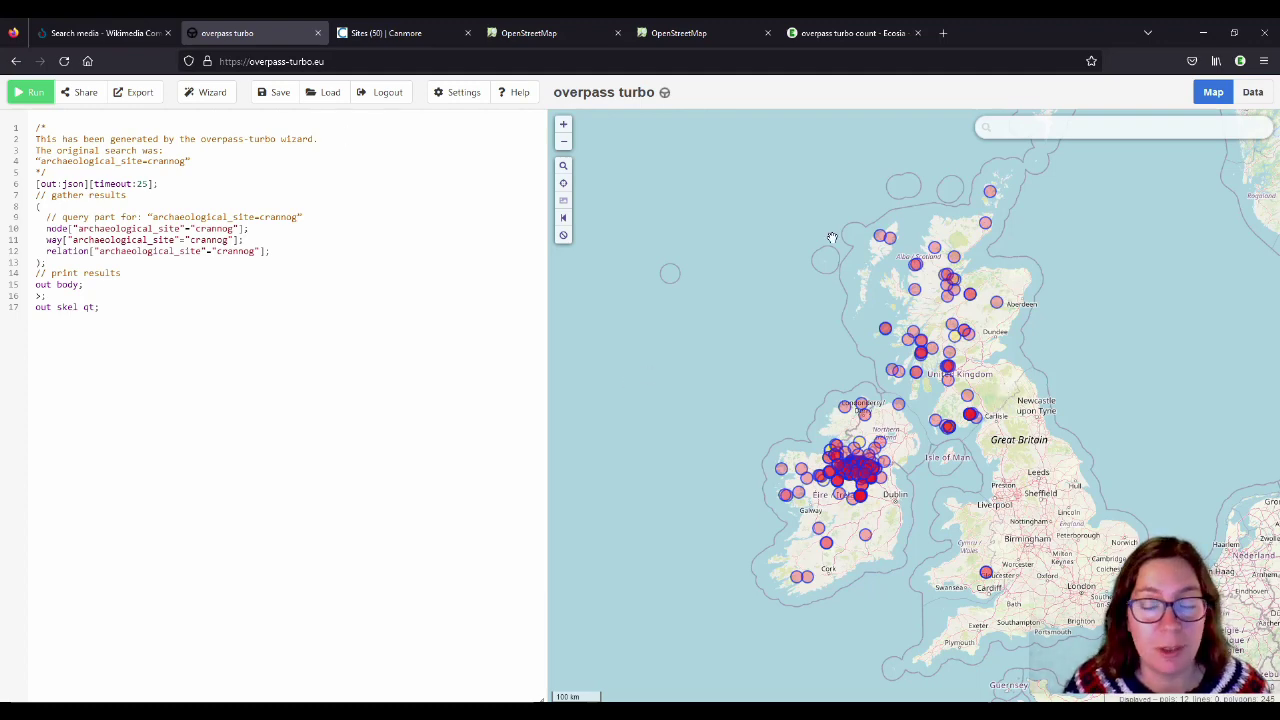
Step: Return to the Wikimedia Commons search and look through the crannog images
{"action": "left_click", "coordinate": [145, 35]}
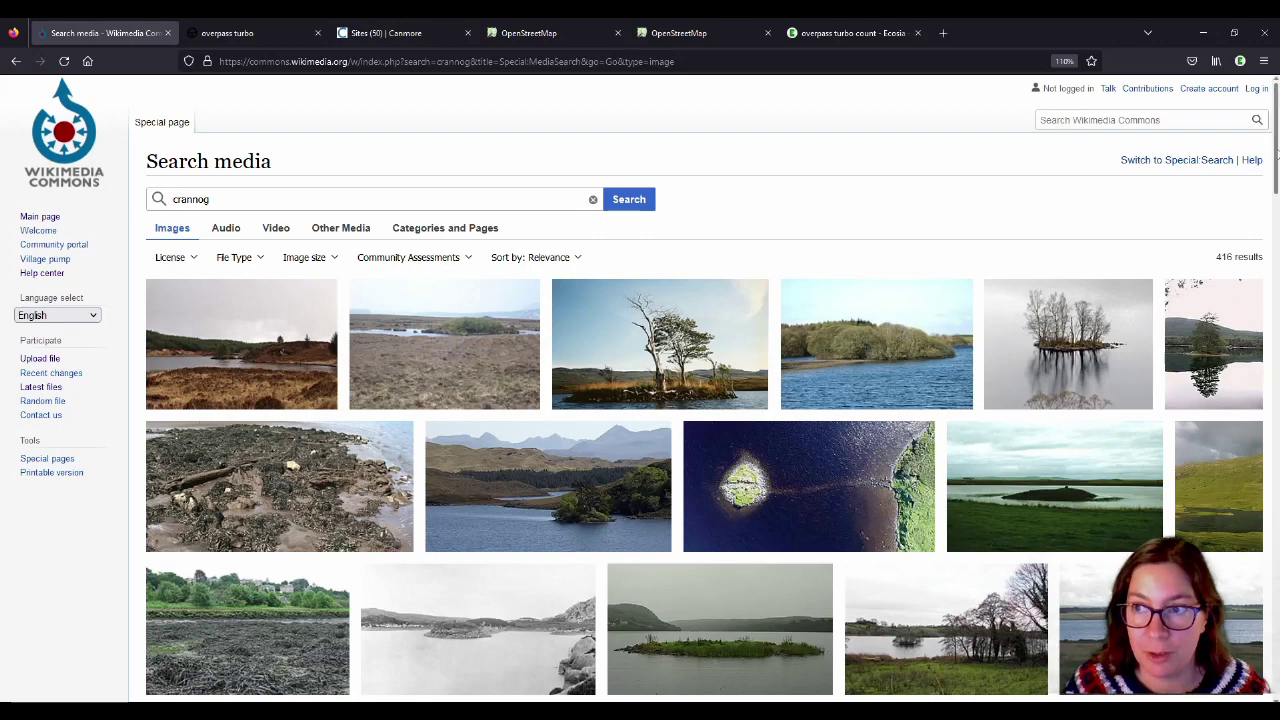
{"action": "scroll", "coordinate": [1276, 148], "scroll_direction": "down", "scroll_amount": 2}
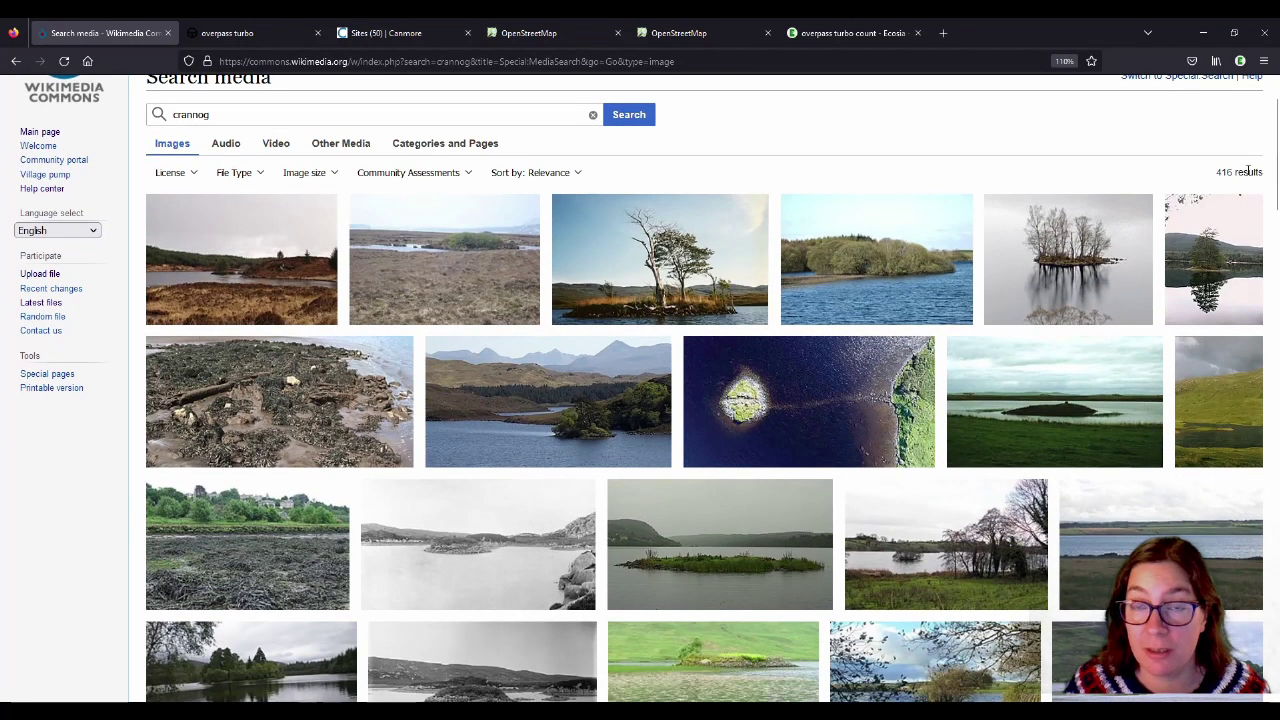
{"action": "scroll", "coordinate": [1270, 190], "scroll_direction": "up", "scroll_amount": 2}
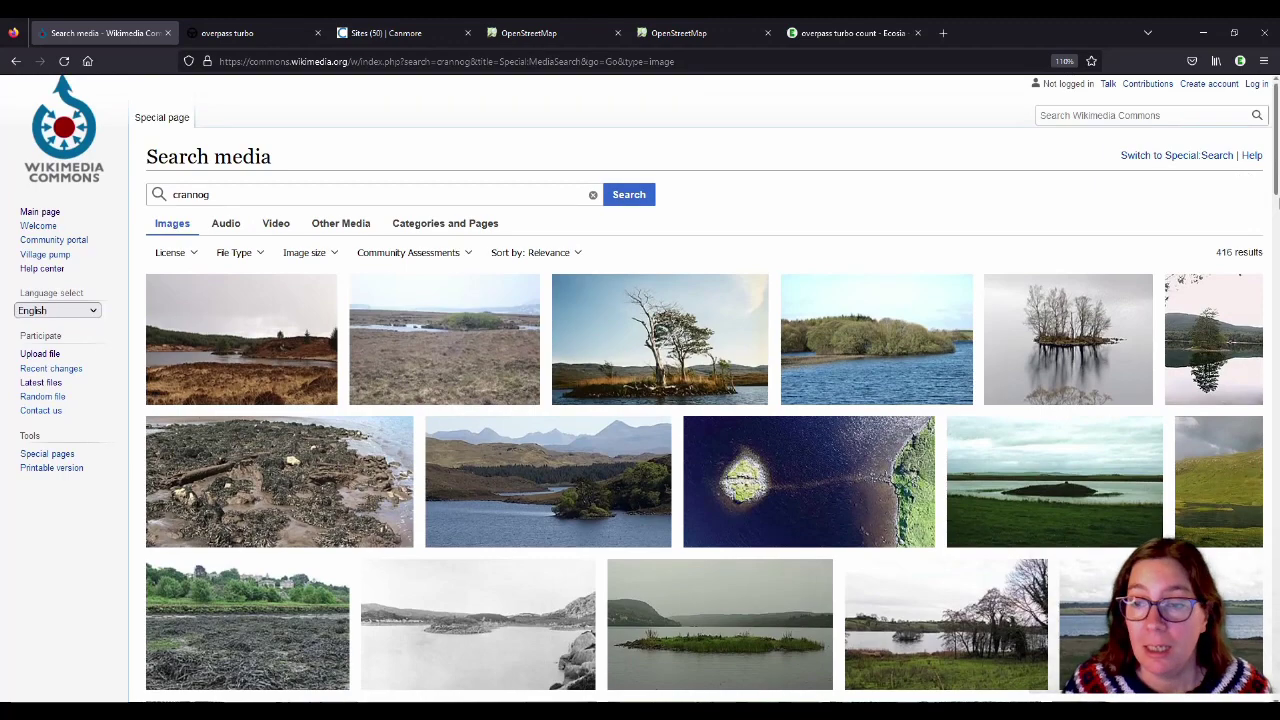
{"action": "scroll", "coordinate": [1277, 203], "scroll_direction": "down", "scroll_amount": 1}
{"action": "scroll", "coordinate": [1277, 205], "scroll_direction": "up", "scroll_amount": 1}
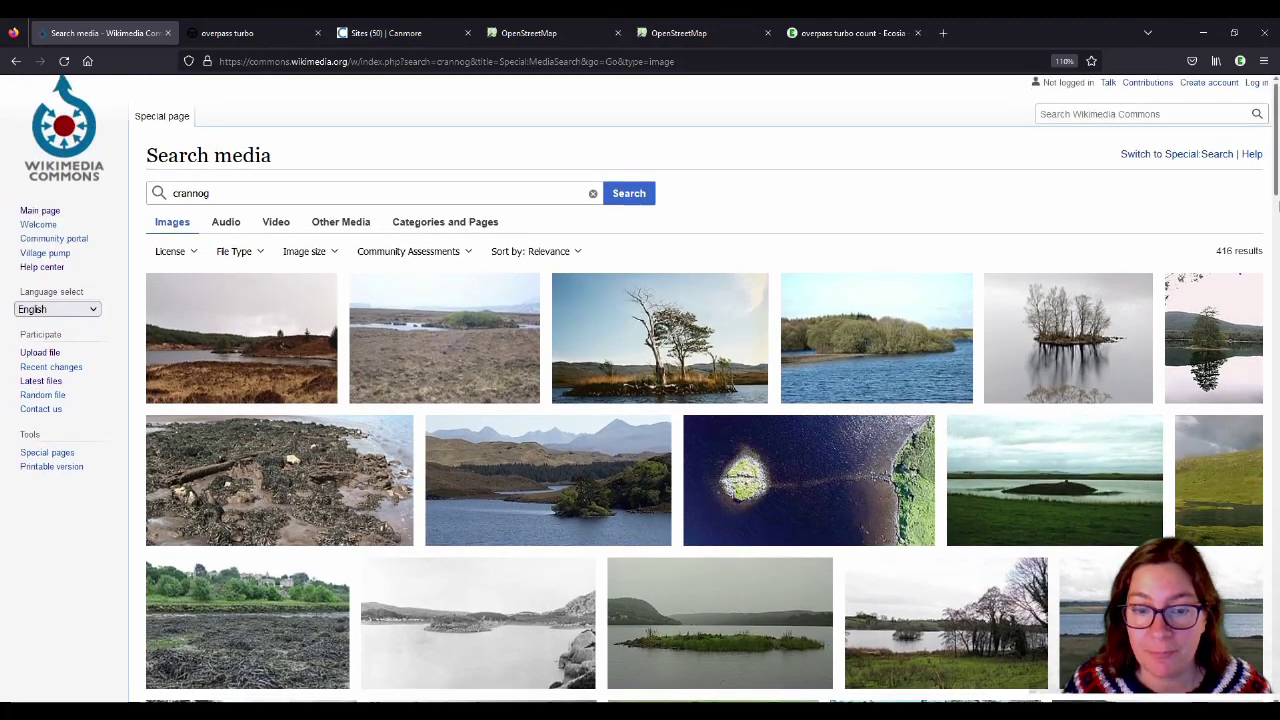
{"action": "scroll", "coordinate": [1277, 205], "scroll_direction": "down", "scroll_amount": 1}
{"action": "scroll", "coordinate": [1277, 204], "scroll_direction": "up", "scroll_amount": 1}
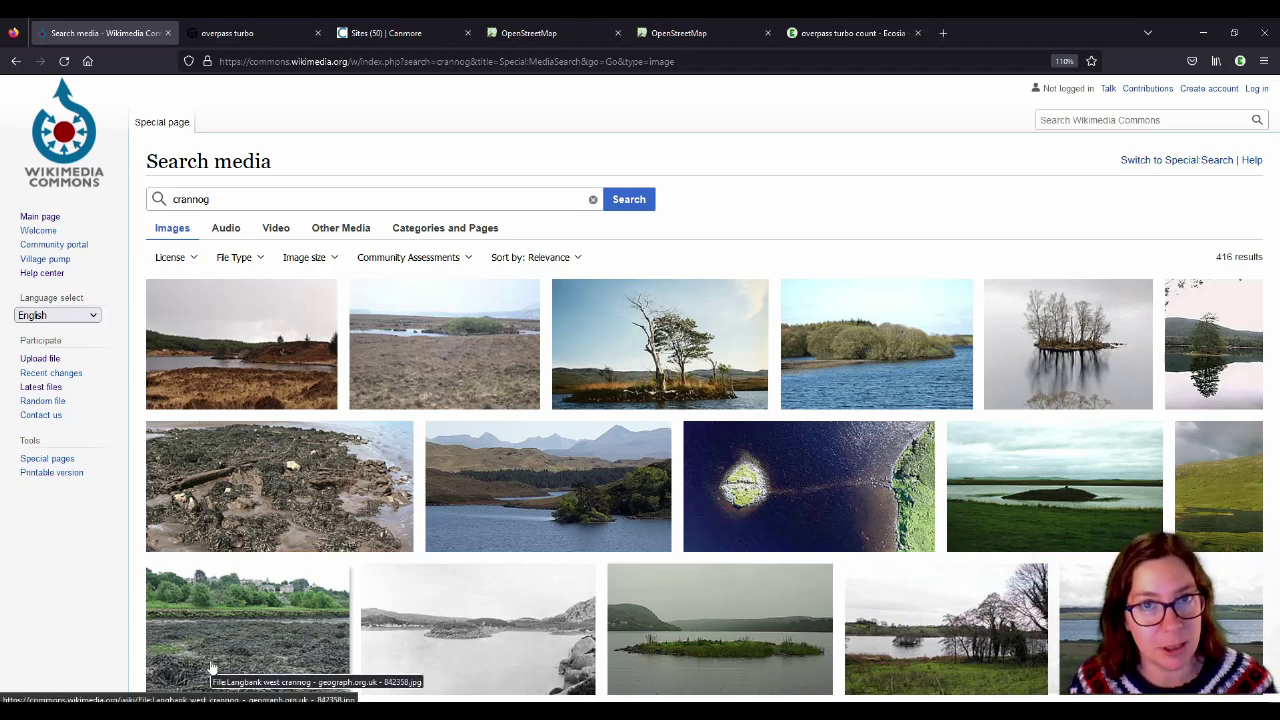
Step: Take the first file name from the "possible candidates" note and open File:Whitefield Loch crannog, Old Luce.jpg on Wikimedia Commons
{"action": "mouse_move", "coordinate": [197, 712]}
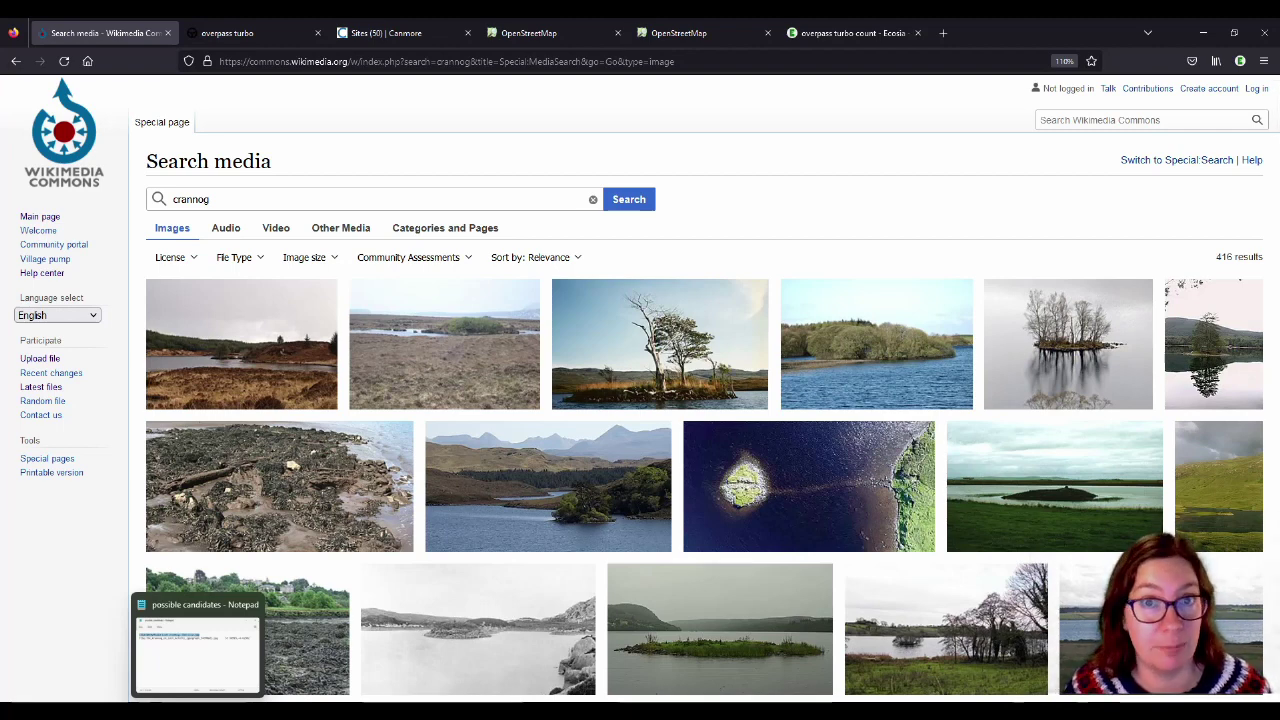
{"action": "left_click", "coordinate": [197, 712]}
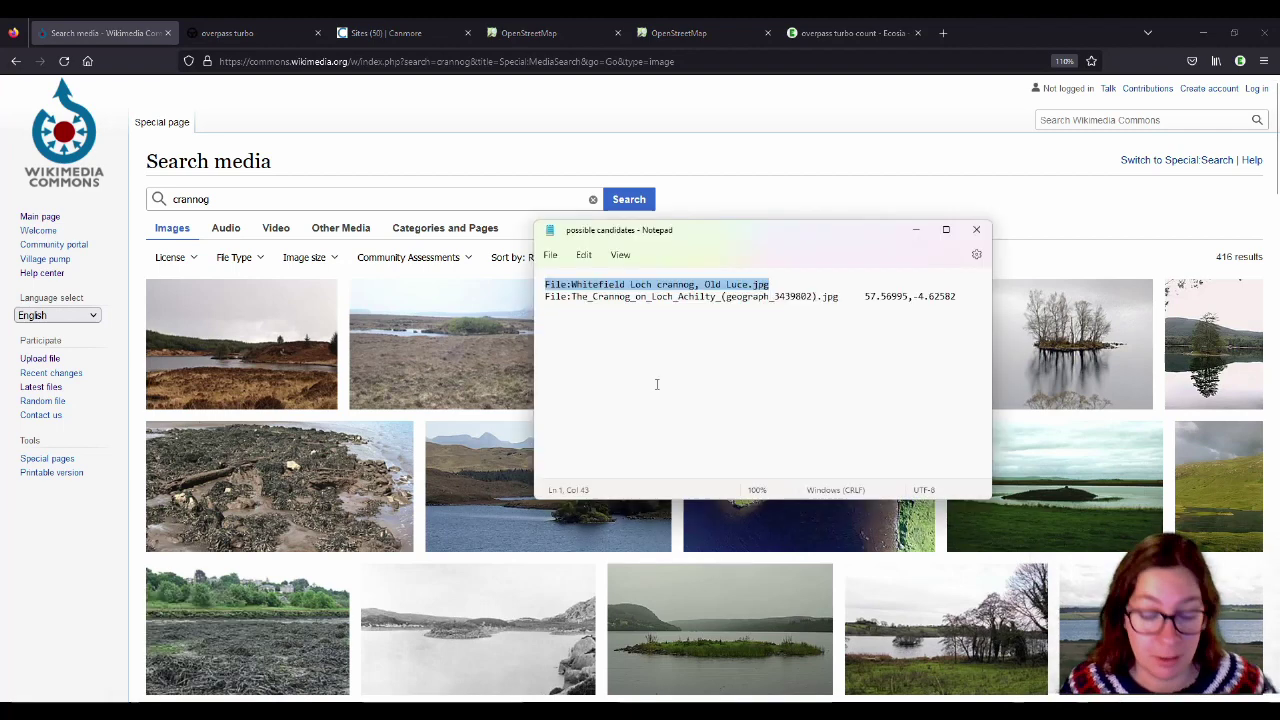
{"action": "left_click", "coordinate": [1122, 119]}
{"action": "type", "text": "File:Whitefield Loch crannog, Old Luce.jpg"}
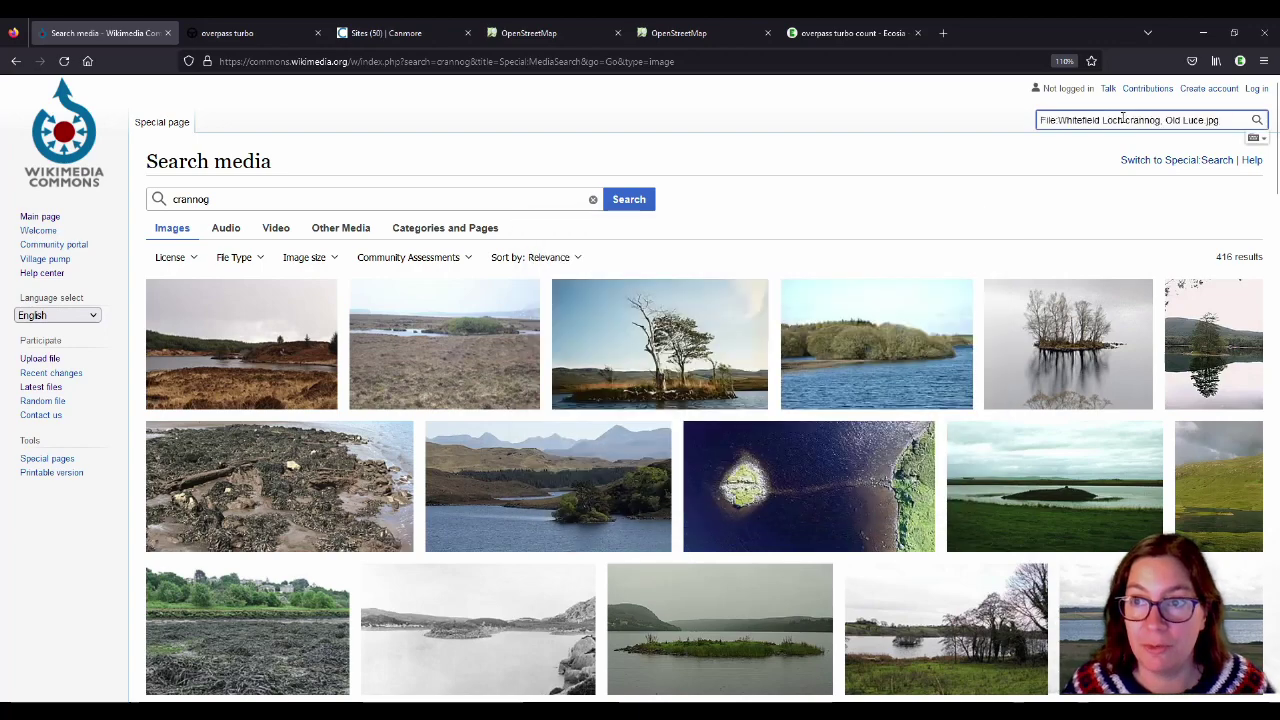
{"action": "key", "text": "Return"}
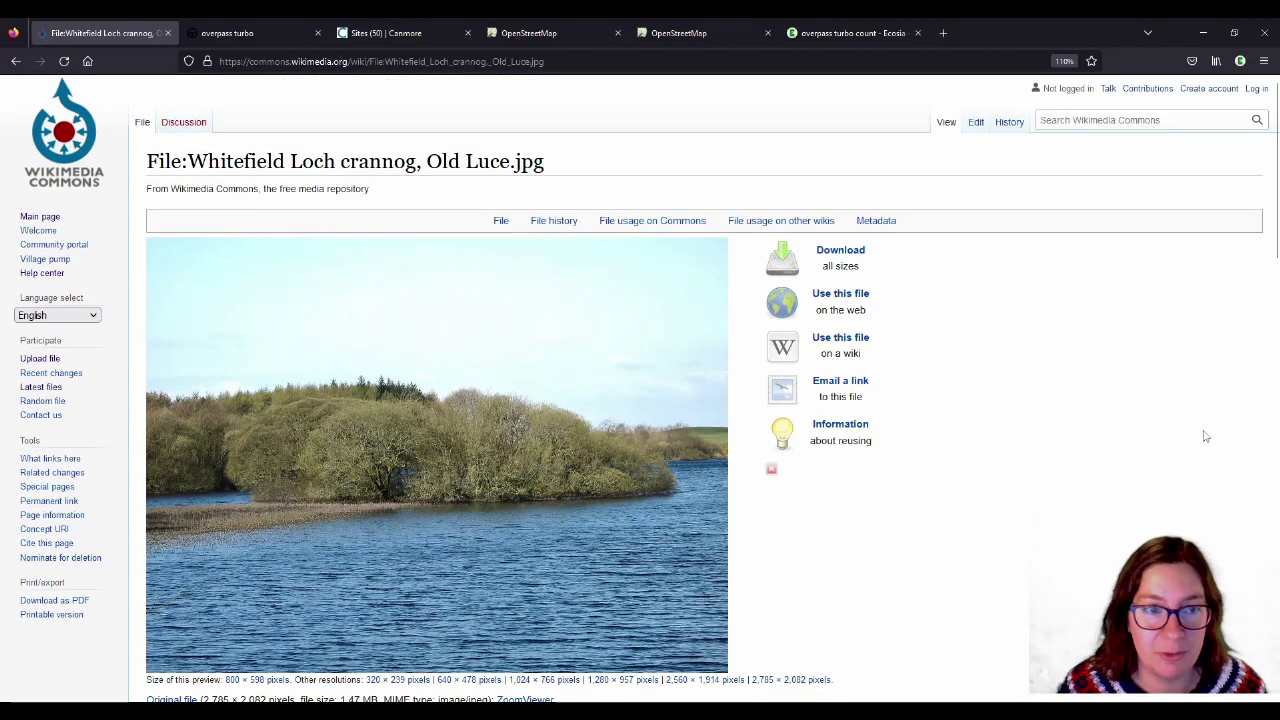
Step: Examine the Whitefield Loch crannog photo along with its description, camera location, licensing and file history
{"action": "scroll", "coordinate": [1209, 434], "scroll_direction": "down", "scroll_amount": 1}
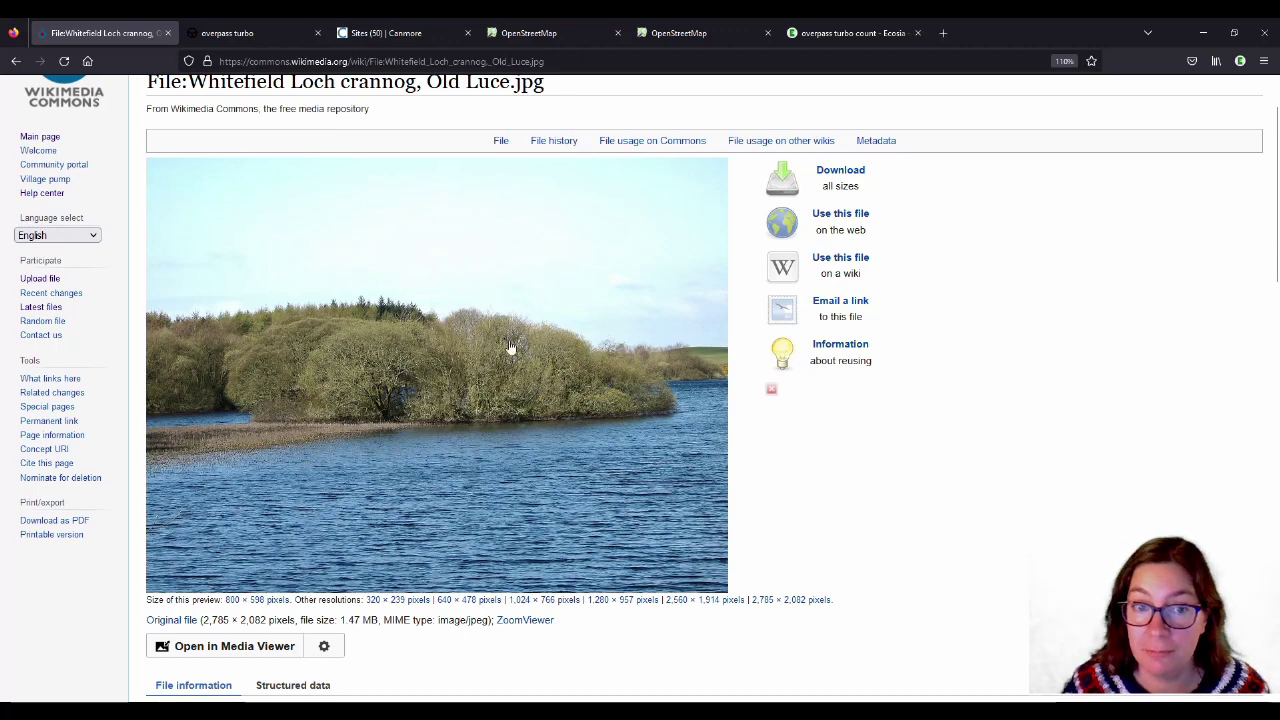
{"action": "scroll", "coordinate": [1156, 373], "scroll_direction": "down", "scroll_amount": 1}
{"action": "scroll", "coordinate": [1165, 373], "scroll_direction": "down", "scroll_amount": 1}
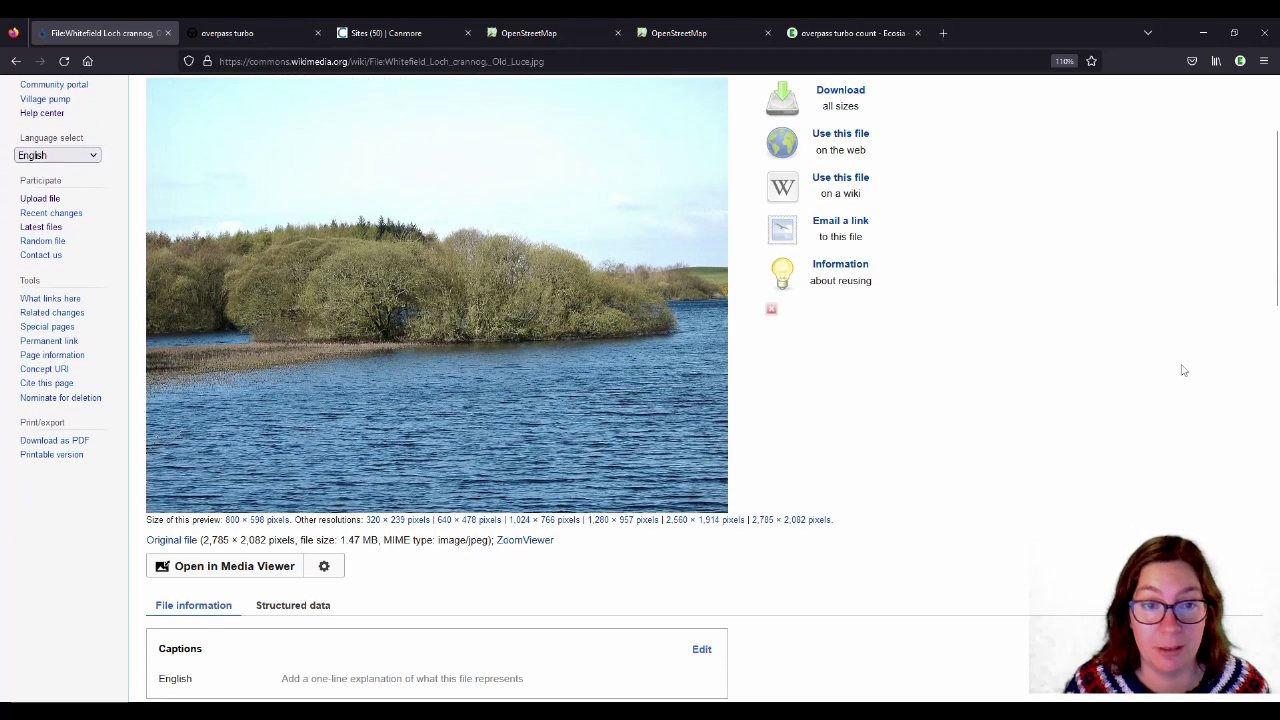
{"action": "scroll", "coordinate": [1181, 370], "scroll_direction": "up", "scroll_amount": 2}
{"action": "scroll", "coordinate": [1188, 370], "scroll_direction": "down", "scroll_amount": 5}
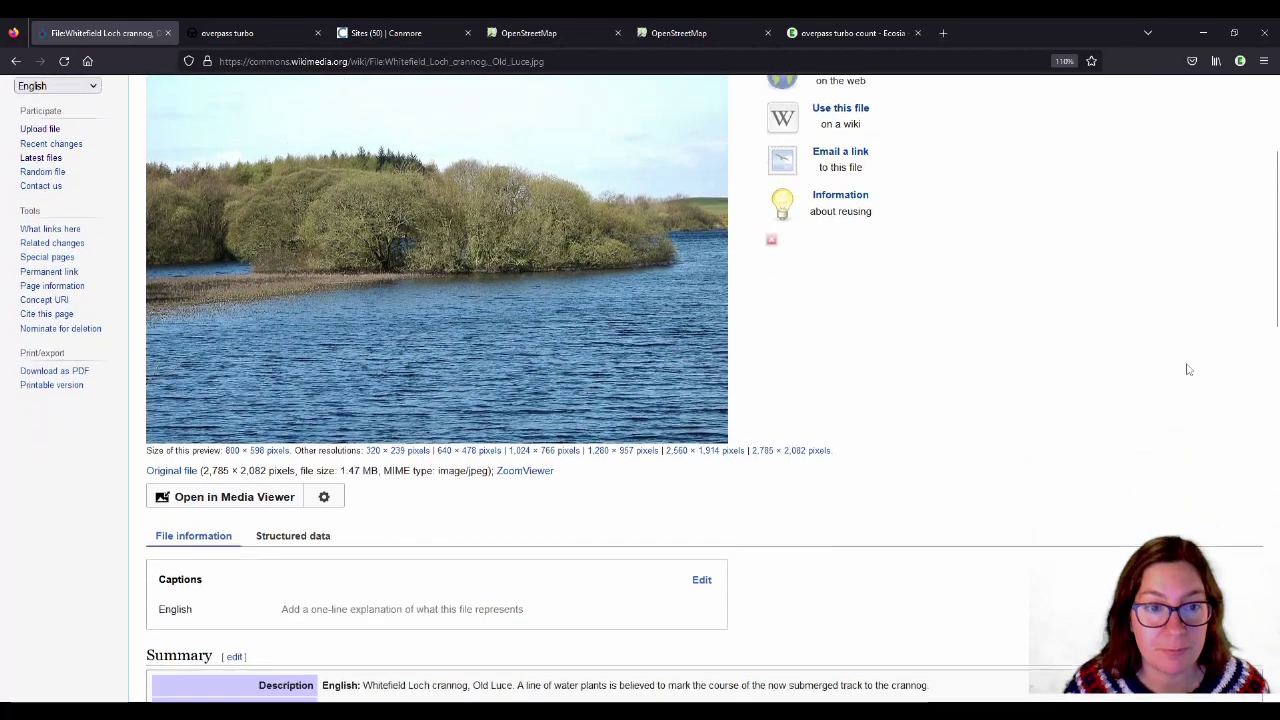
{"action": "scroll", "coordinate": [1188, 370], "scroll_direction": "down", "scroll_amount": 6}
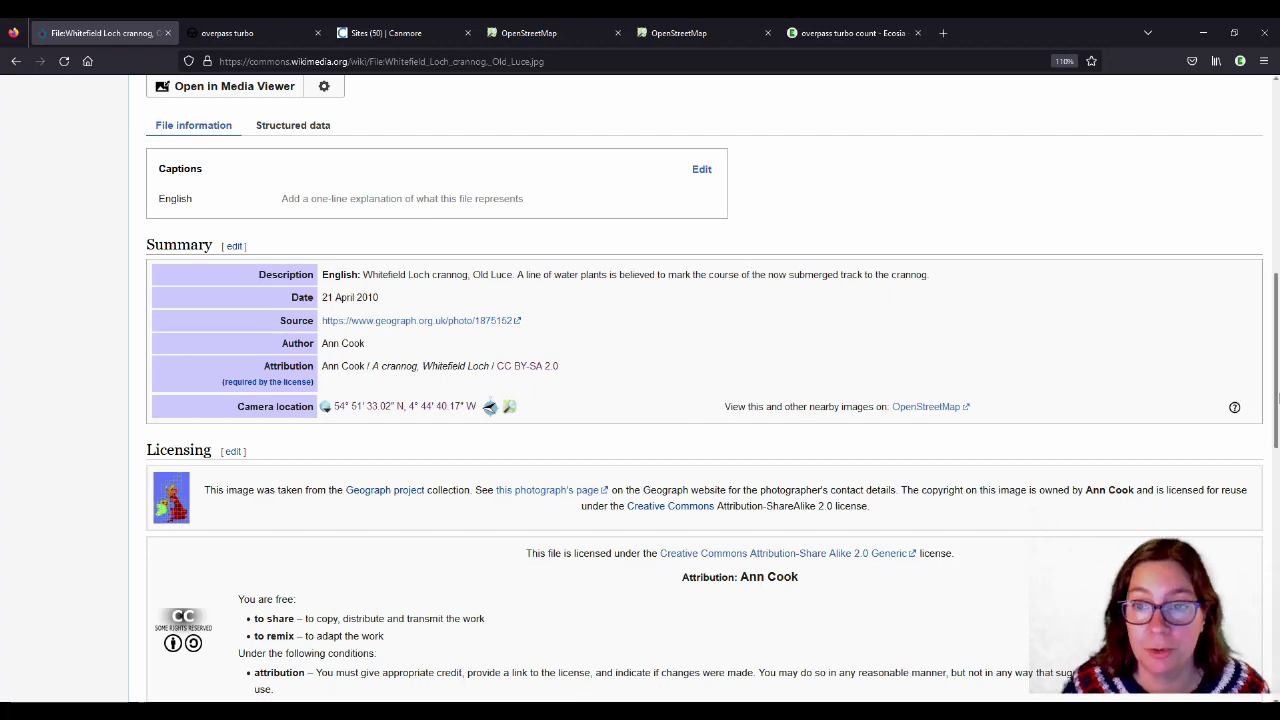
{"action": "scroll", "coordinate": [1277, 400], "scroll_direction": "up", "scroll_amount": 5}
{"action": "scroll", "coordinate": [1277, 400], "scroll_direction": "down", "scroll_amount": 3}
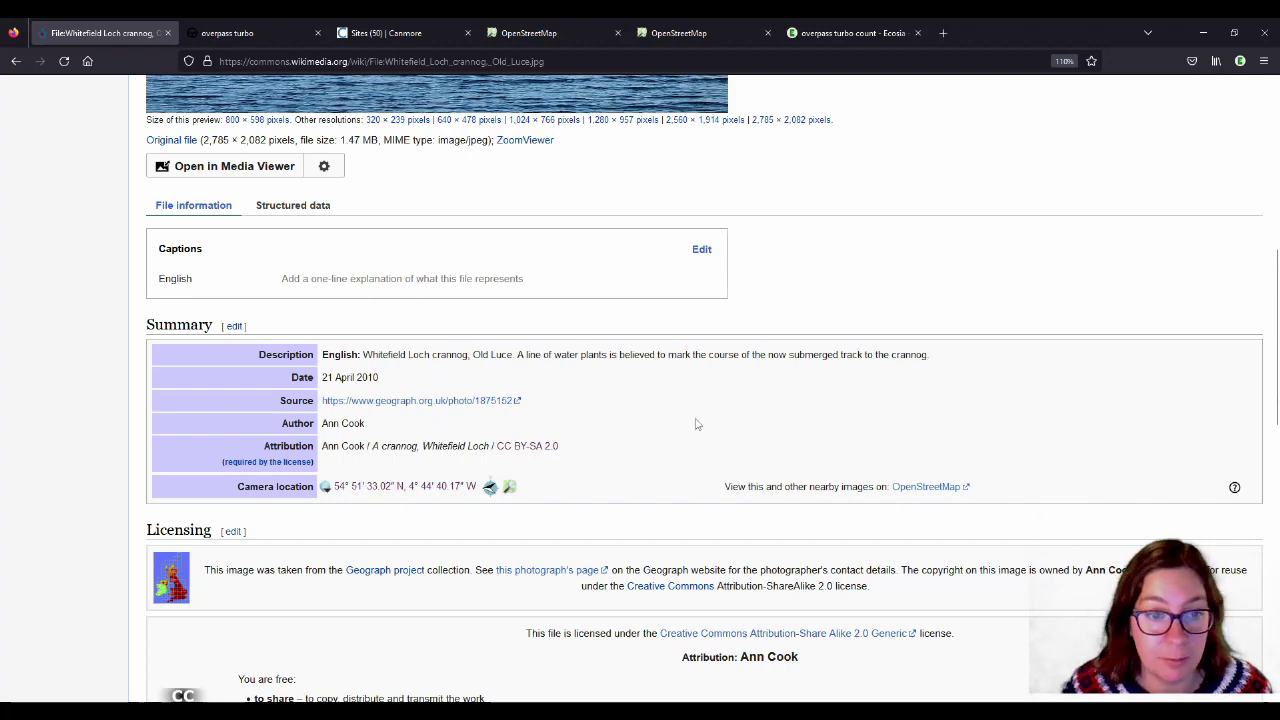
{"action": "scroll", "coordinate": [697, 424], "scroll_direction": "down", "scroll_amount": 1}
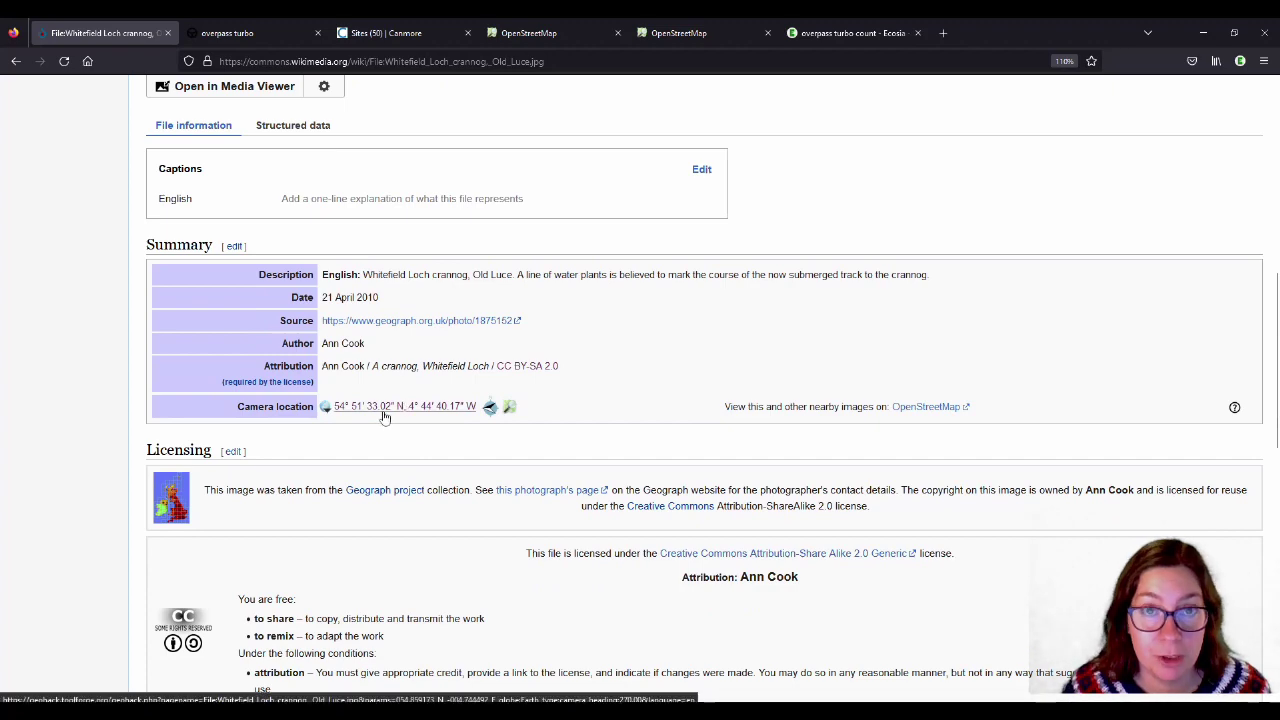
{"action": "scroll", "coordinate": [712, 418], "scroll_direction": "down", "scroll_amount": 1}
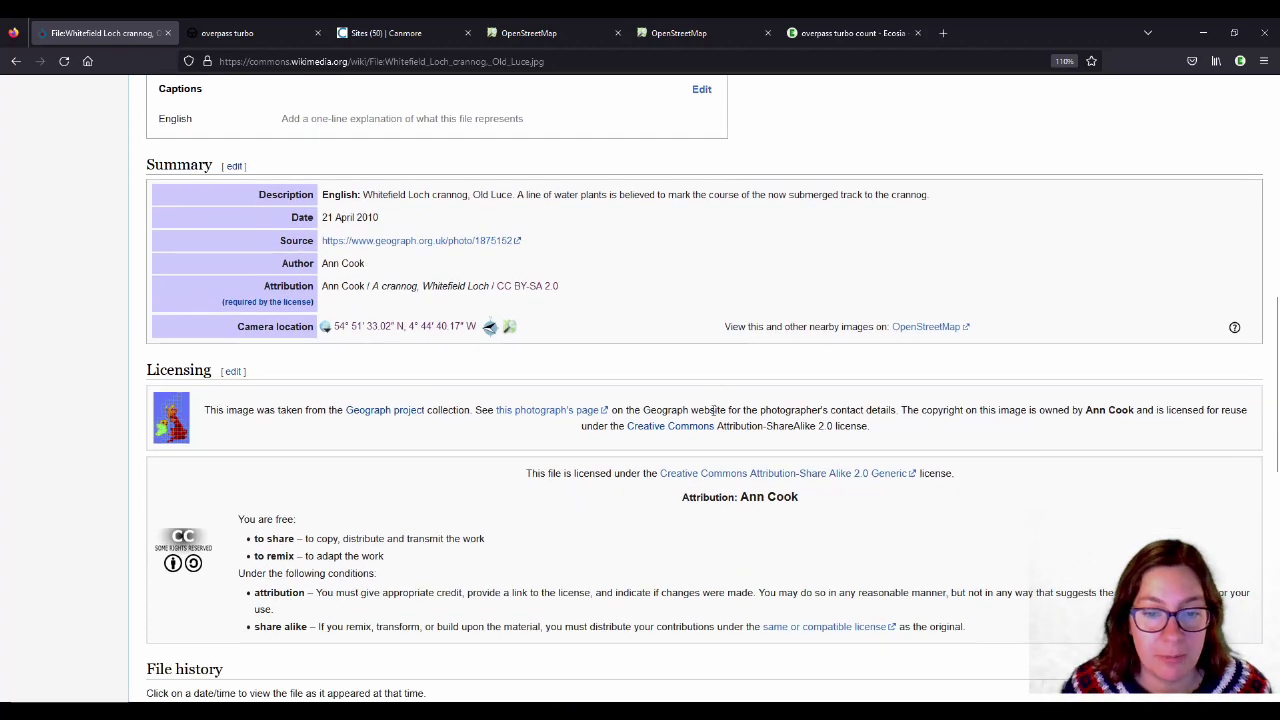
{"action": "left_click", "coordinate": [509, 330]}
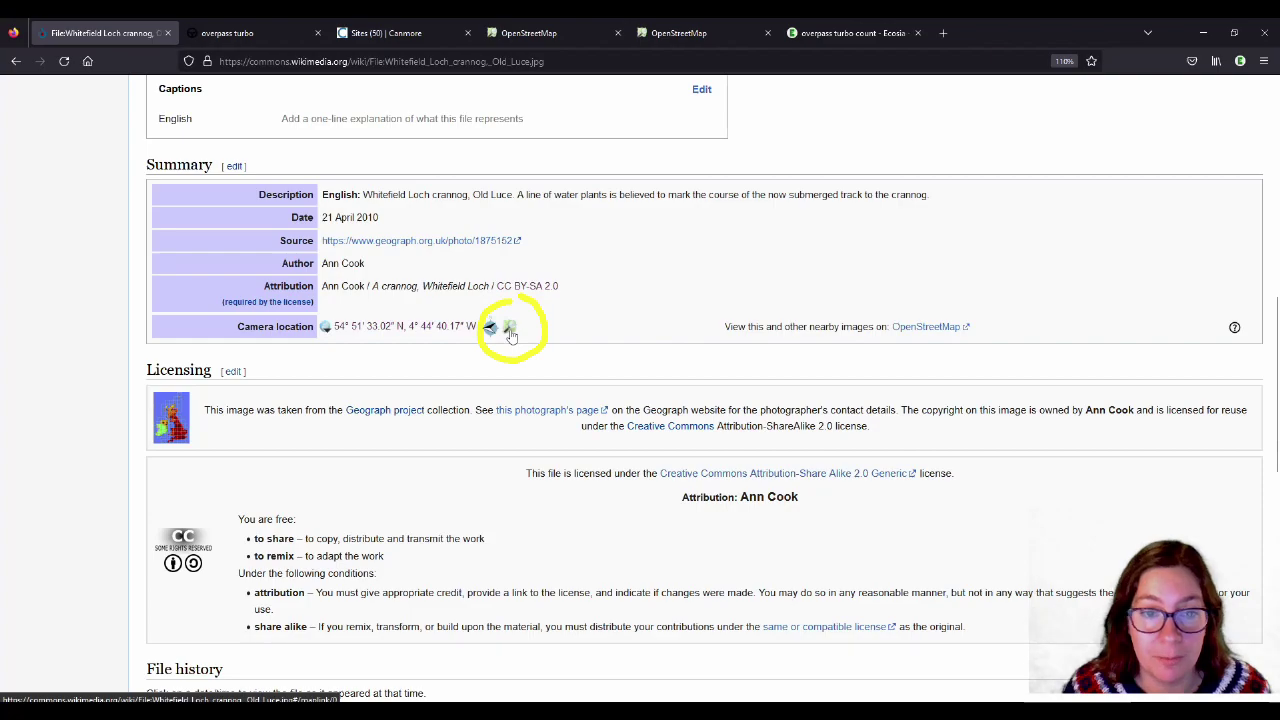
{"action": "scroll", "coordinate": [580, 350], "scroll_direction": "down", "scroll_amount": 3}
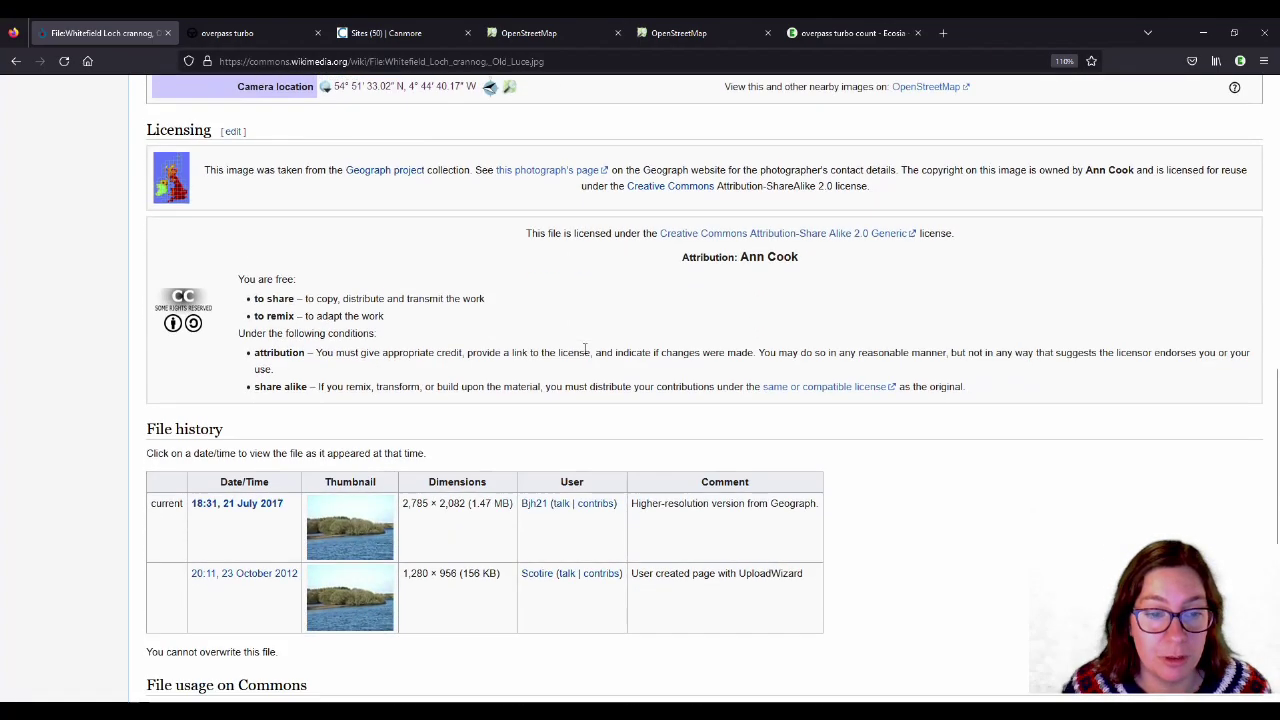
{"action": "scroll", "coordinate": [585, 350], "scroll_direction": "up", "scroll_amount": 15}
{"action": "scroll", "coordinate": [598, 347], "scroll_direction": "down", "scroll_amount": 2}
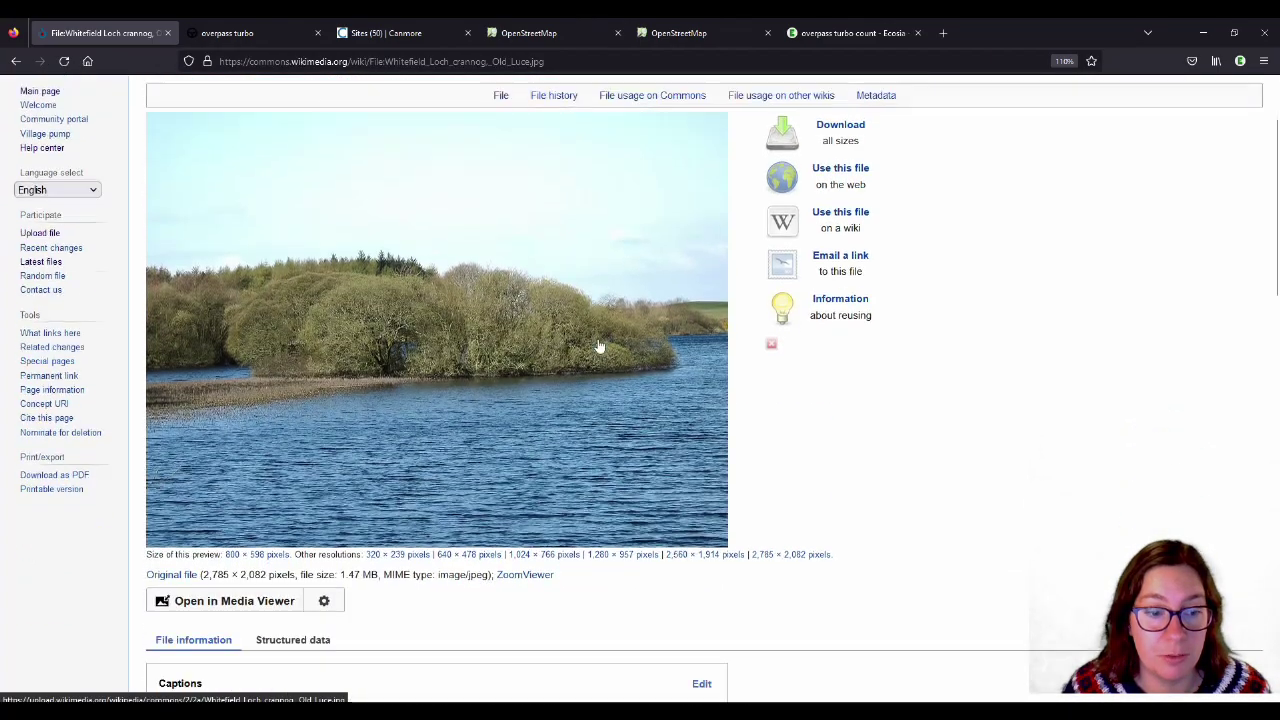
Step: Show the file's structured data and compare the items listed as depicted with the photo
{"action": "scroll", "coordinate": [598, 347], "scroll_direction": "down", "scroll_amount": 5}
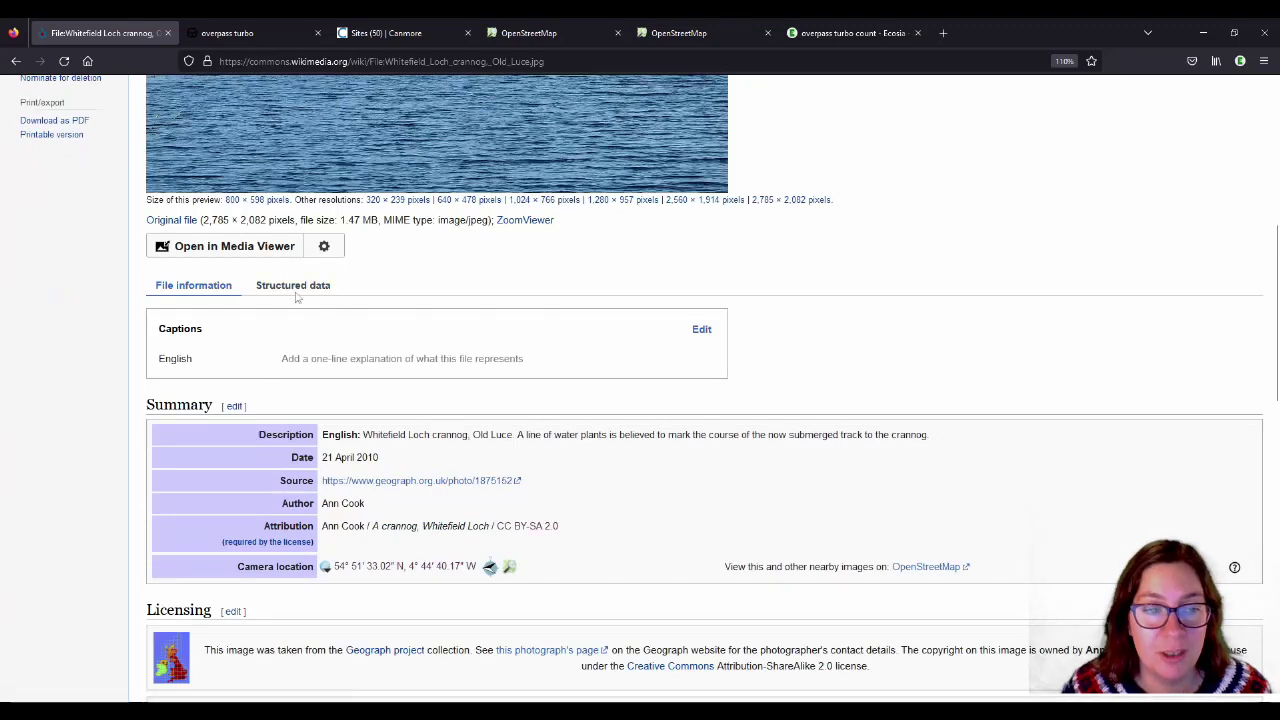
{"action": "left_click", "coordinate": [294, 287]}
{"action": "scroll", "coordinate": [800, 328], "scroll_direction": "down", "scroll_amount": 1}
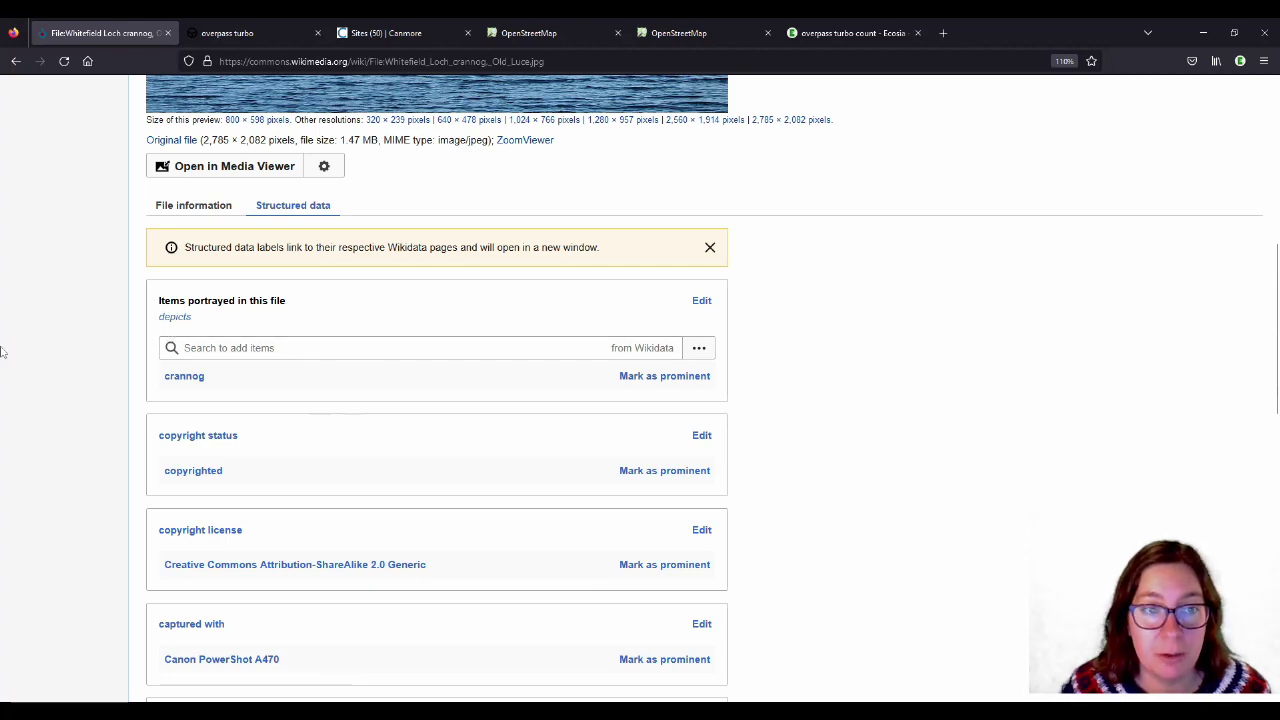
{"action": "scroll", "coordinate": [31, 345], "scroll_direction": "up", "scroll_amount": 1}
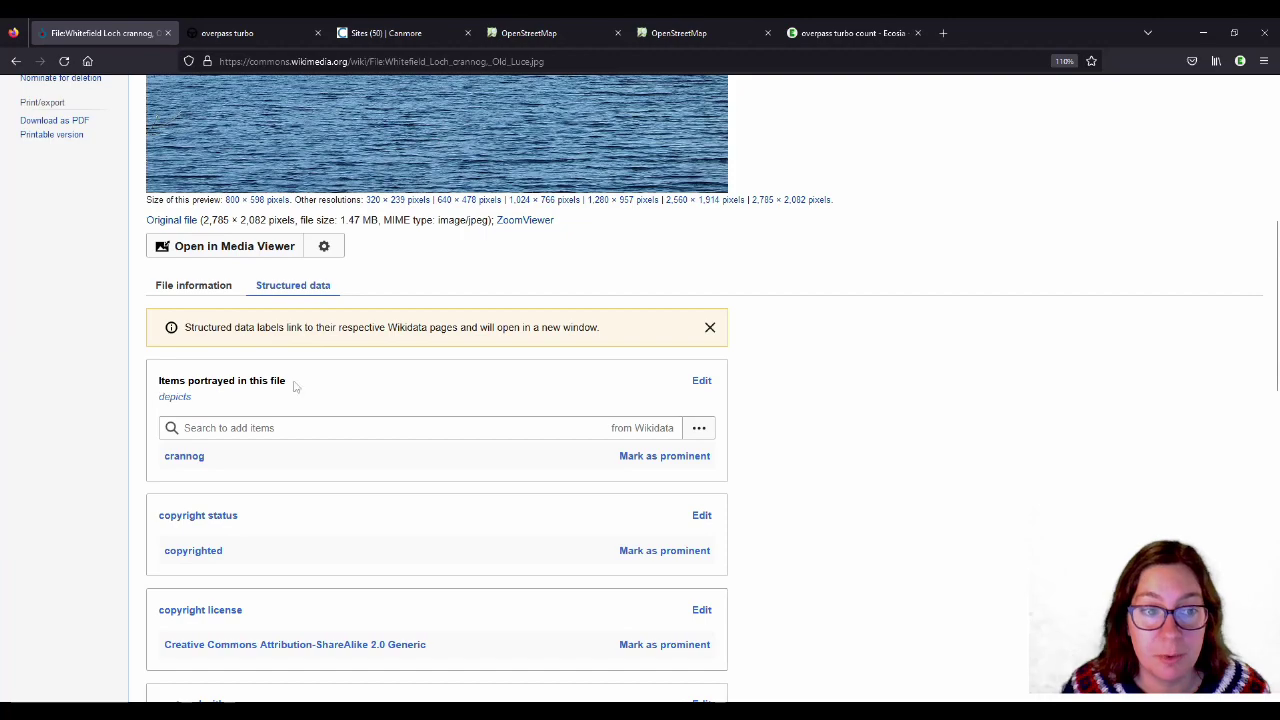
{"action": "scroll", "coordinate": [296, 421], "scroll_direction": "up", "scroll_amount": 4}
{"action": "scroll", "coordinate": [306, 420], "scroll_direction": "down", "scroll_amount": 1}
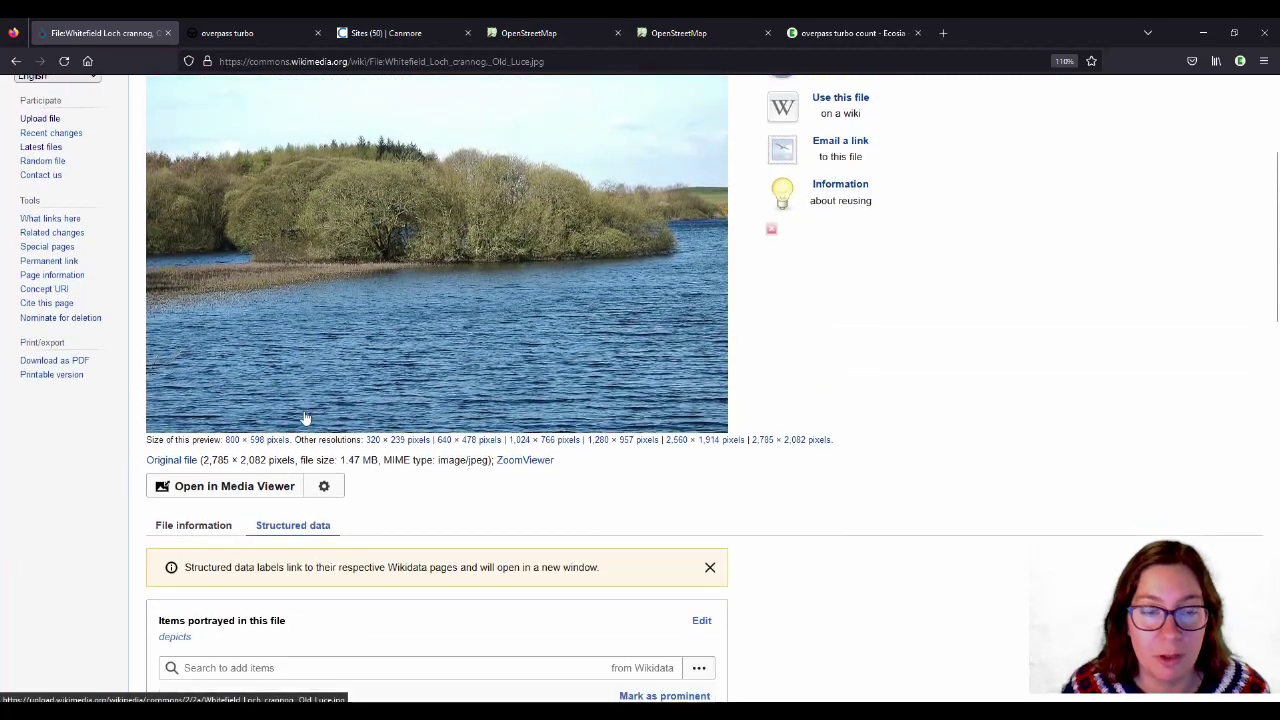
{"action": "scroll", "coordinate": [306, 418], "scroll_direction": "down", "scroll_amount": 4}
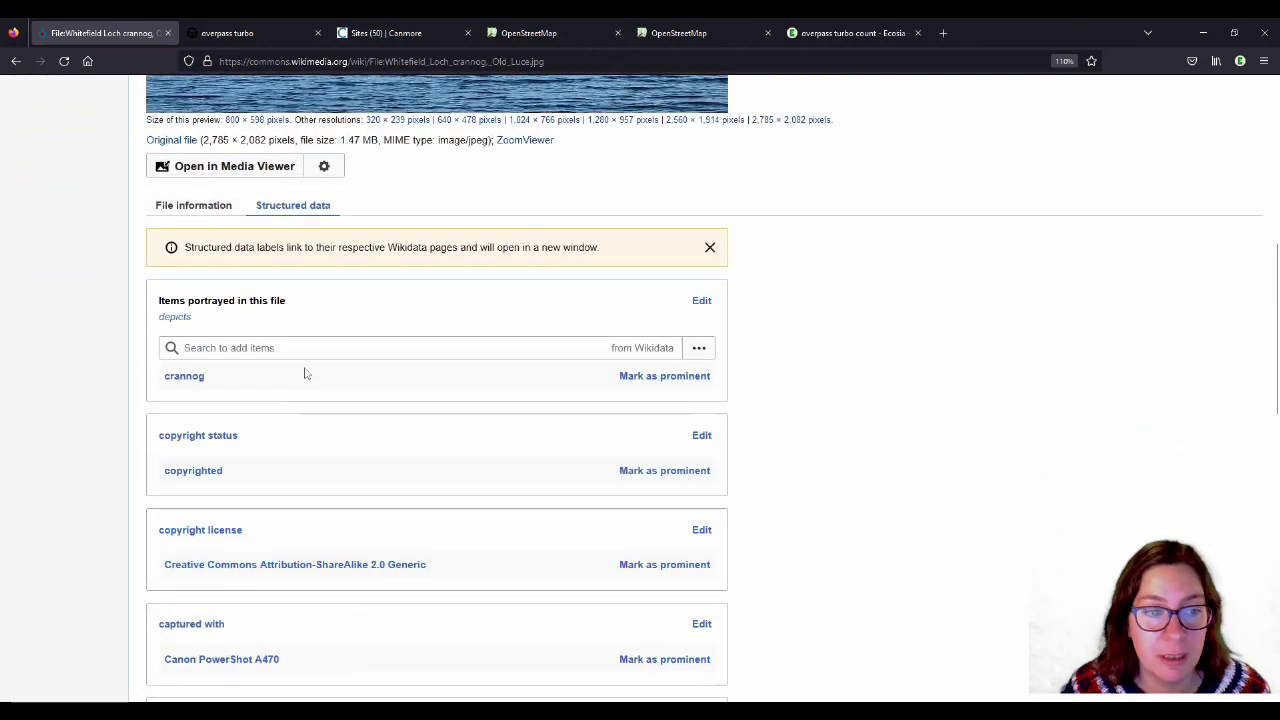
{"action": "scroll", "coordinate": [308, 372], "scroll_direction": "up", "scroll_amount": 1}
{"action": "scroll", "coordinate": [306, 371], "scroll_direction": "up", "scroll_amount": 7}
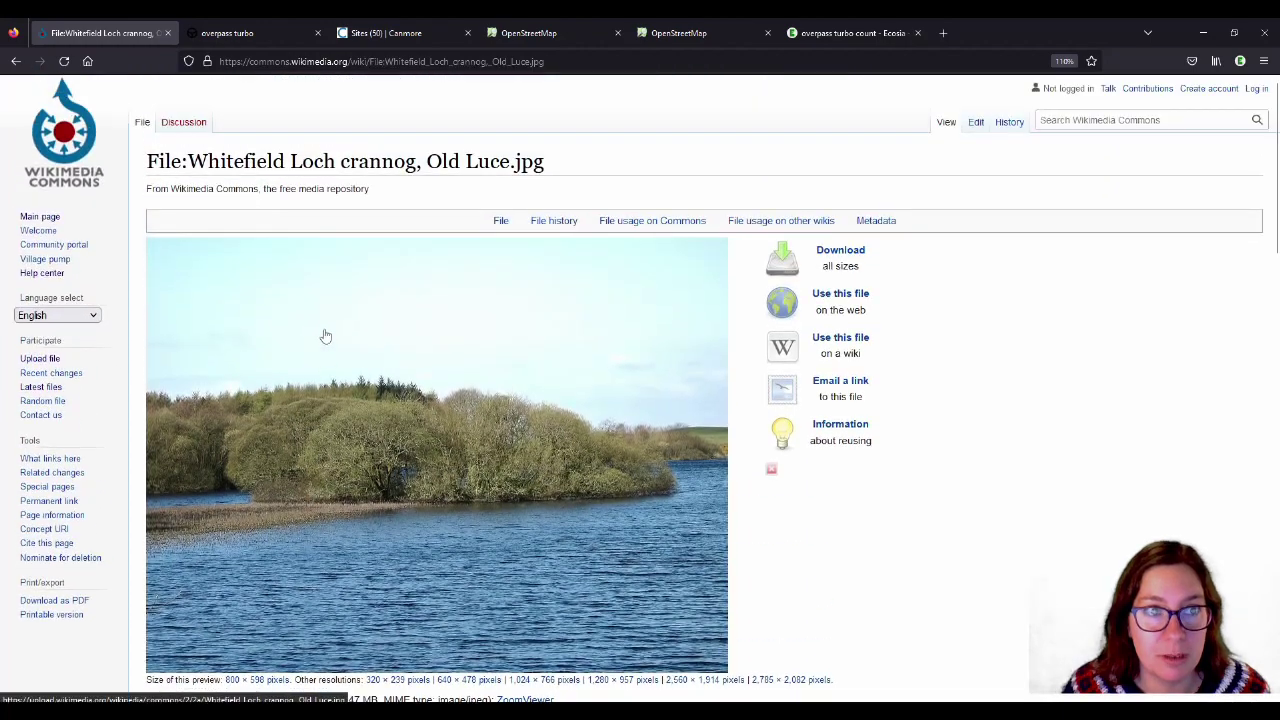
Step: Copy "Whitefield Loch" from the file title and search Wikidata for it among the items portrayed in this file
{"action": "left_click_drag", "start_coordinate": [189, 160], "coordinate": [337, 163]}
{"action": "key", "text": "ctrl+c"}
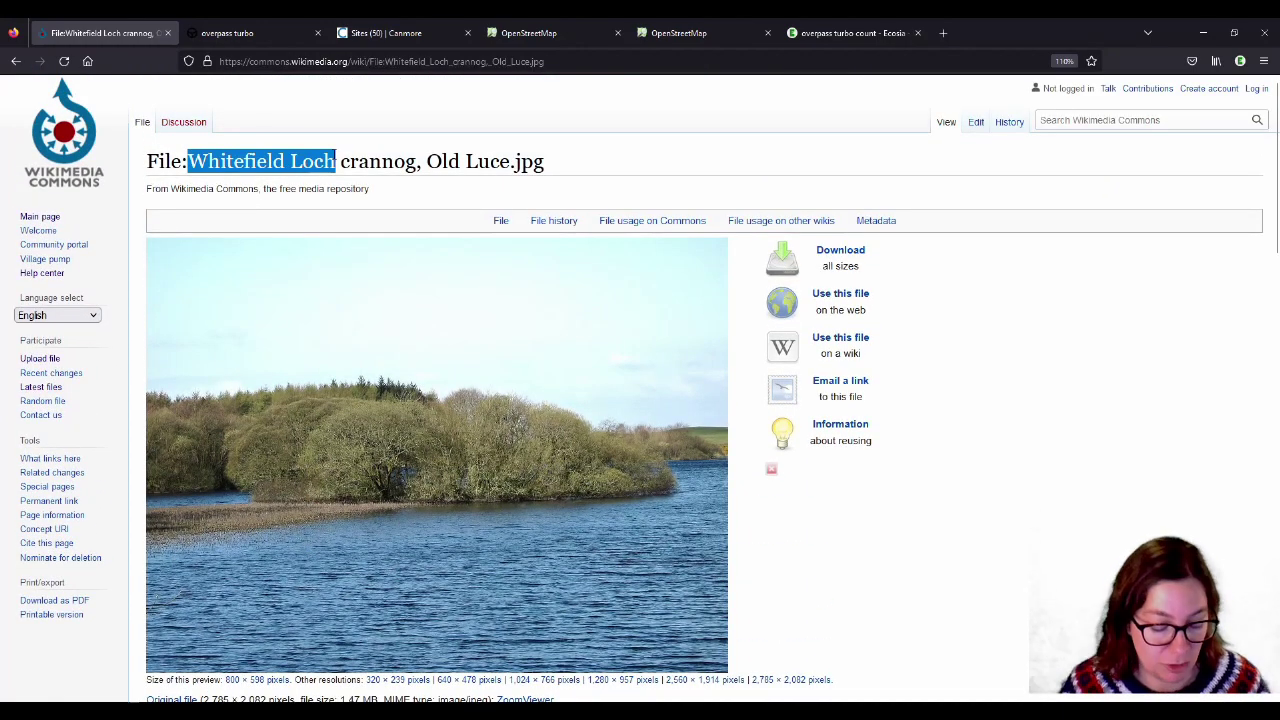
{"action": "scroll", "coordinate": [480, 329], "scroll_direction": "down", "scroll_amount": 5}
{"action": "left_click", "coordinate": [251, 506]}
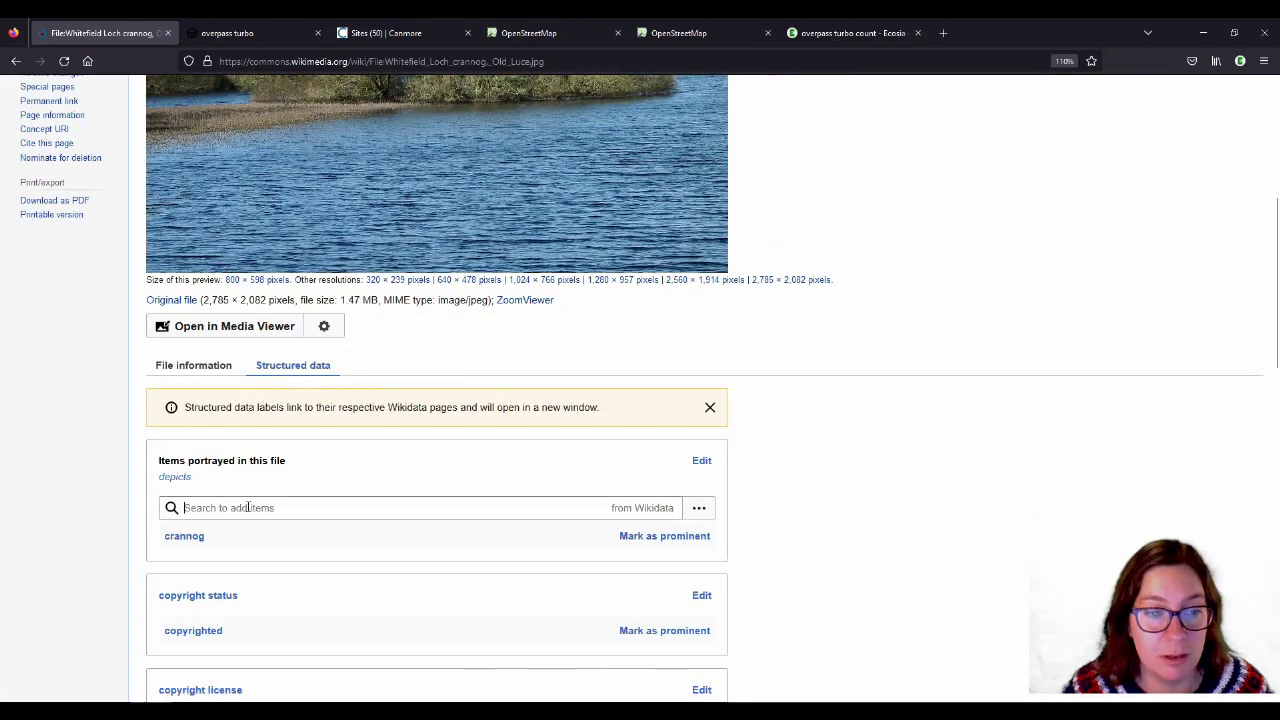
{"action": "key", "text": "ctrl+v"}
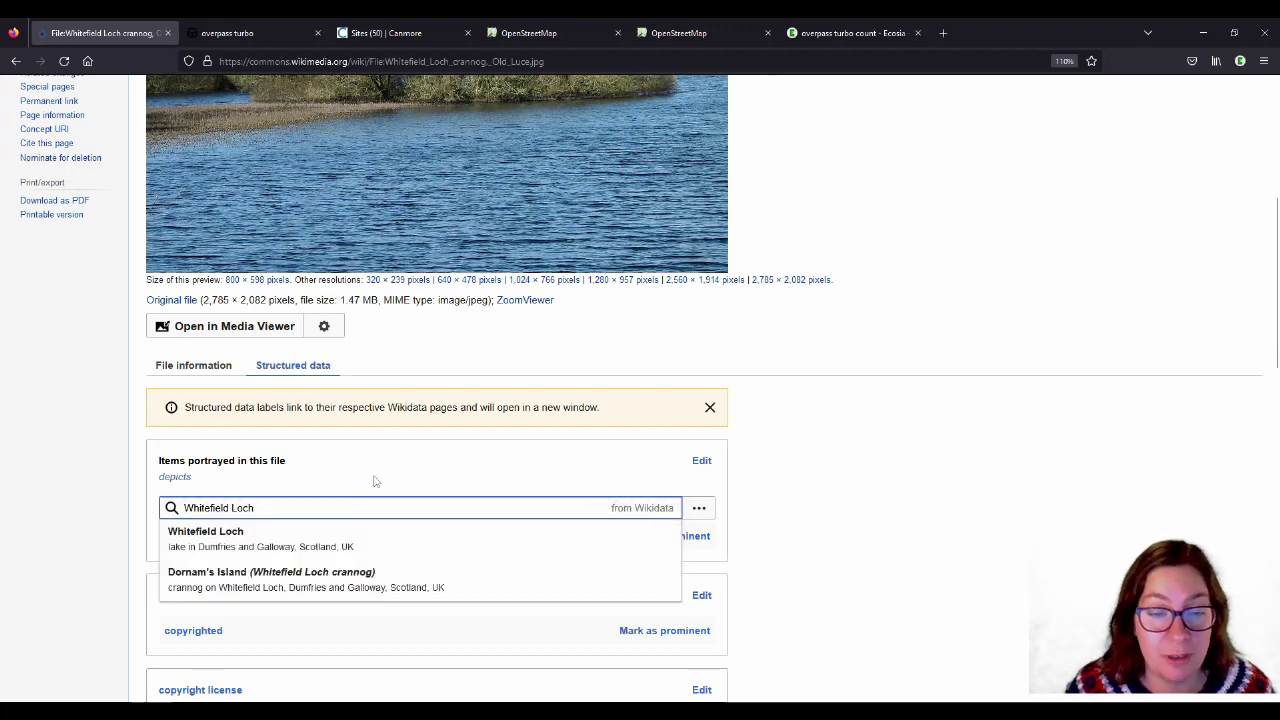
{"action": "scroll", "coordinate": [380, 465], "scroll_direction": "down", "scroll_amount": 1}
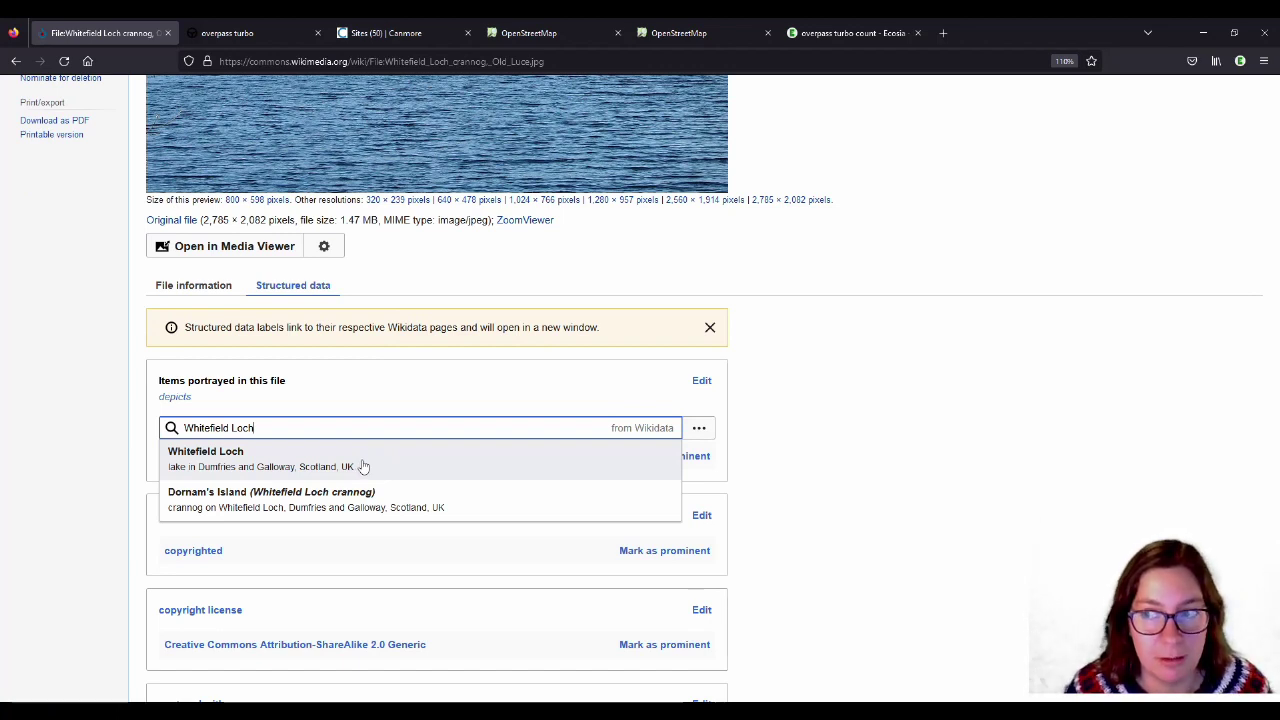
{"action": "left_click", "coordinate": [363, 466]}
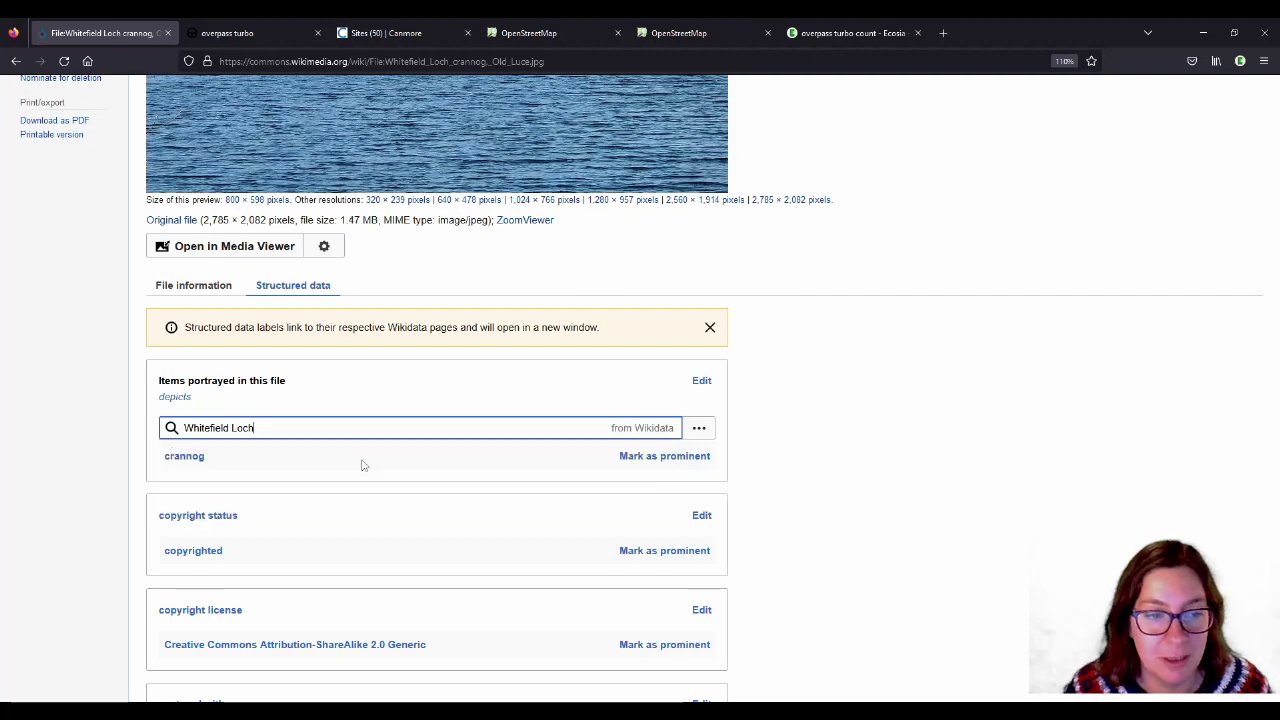
{"action": "scroll", "coordinate": [430, 420], "scroll_direction": "down", "scroll_amount": 5}
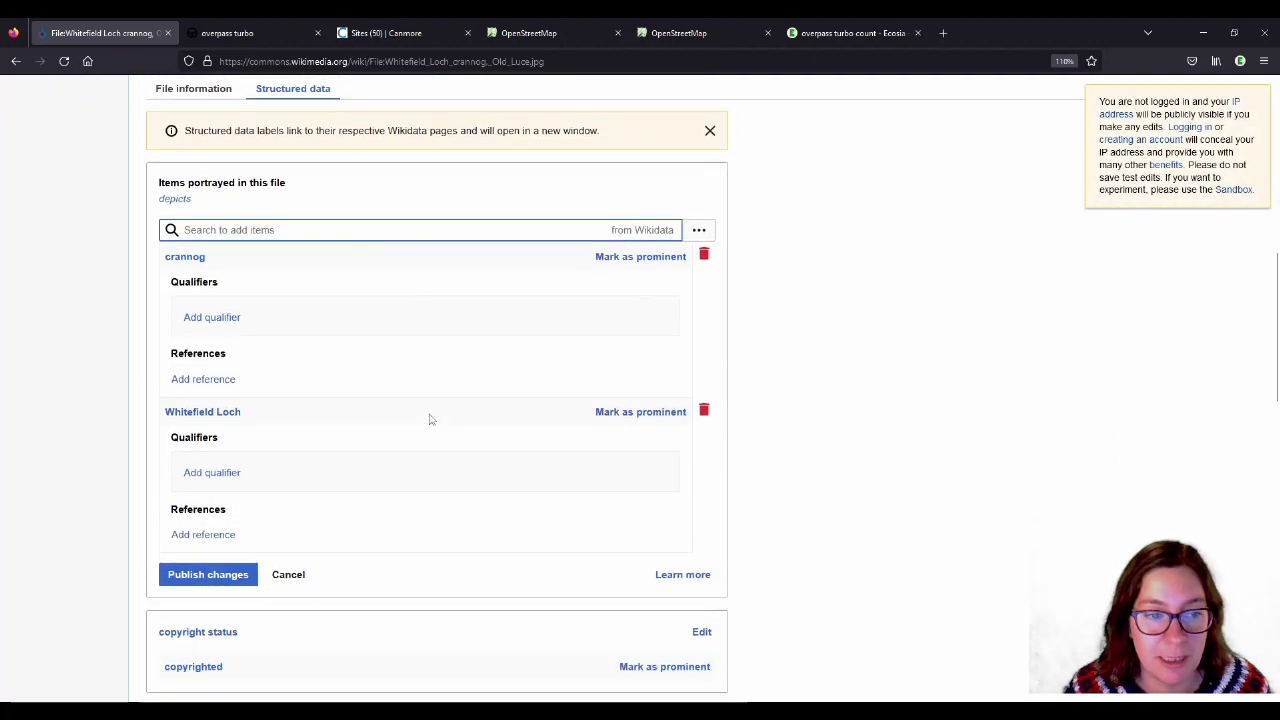
Step: Leave the file page without saving the edit and log in to Wikimedia Commons with the account password
{"action": "left_click", "coordinate": [212, 452]}
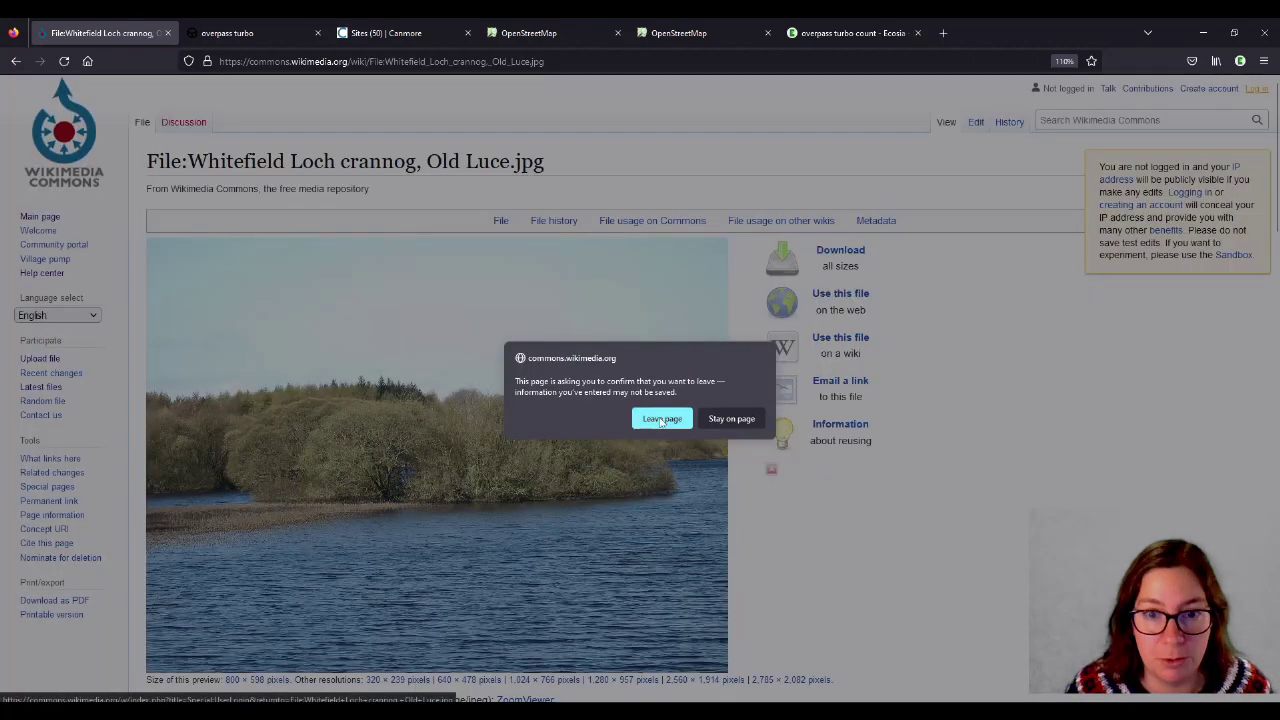
{"action": "left_click", "coordinate": [662, 418]}
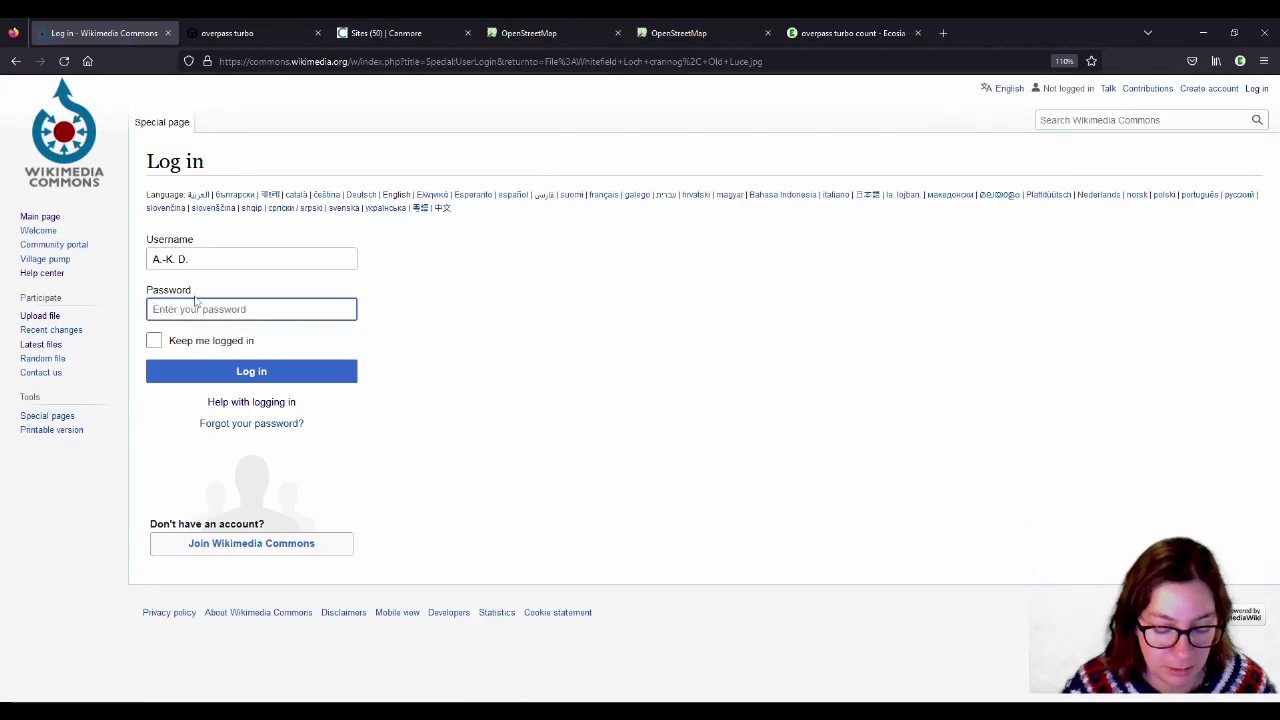
{"action": "type", "text": "•••••••"}
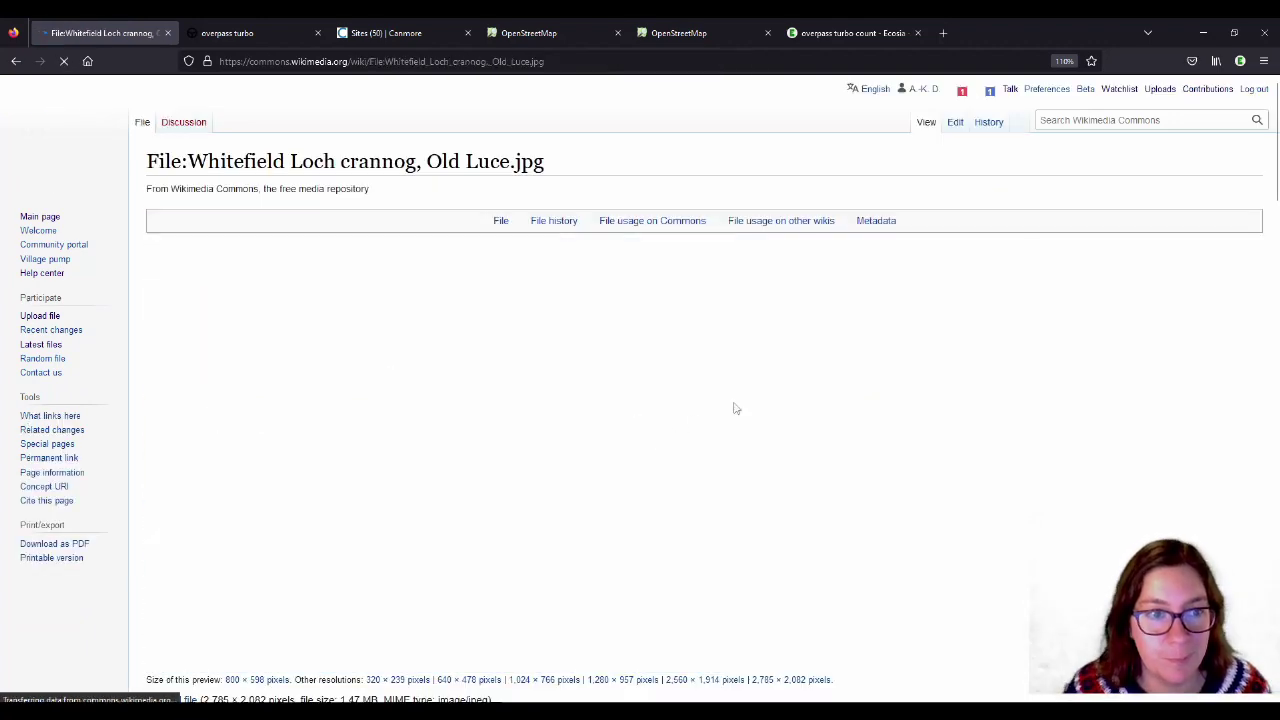
Step: Add the lake Whitefield Loch to the items portrayed in this file and publish the change
{"action": "scroll", "coordinate": [294, 343], "scroll_direction": "down", "scroll_amount": 5}
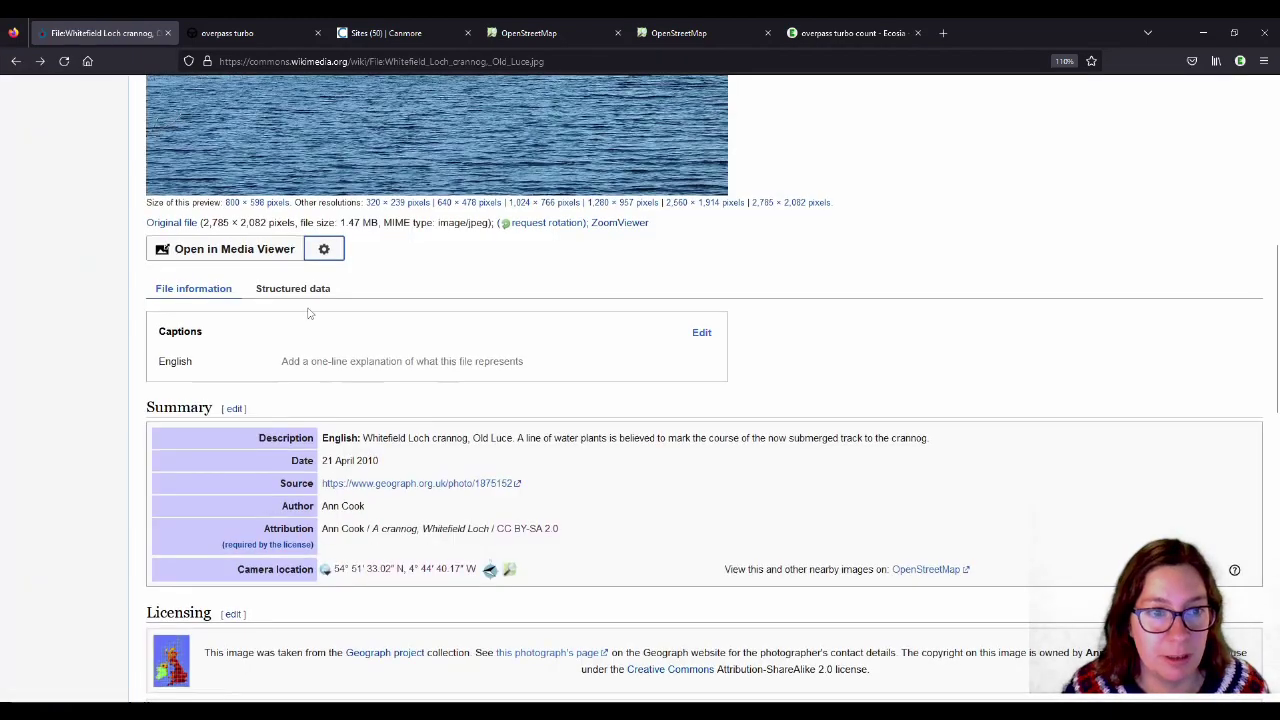
{"action": "left_click", "coordinate": [300, 290]}
{"action": "left_click", "coordinate": [229, 379]}
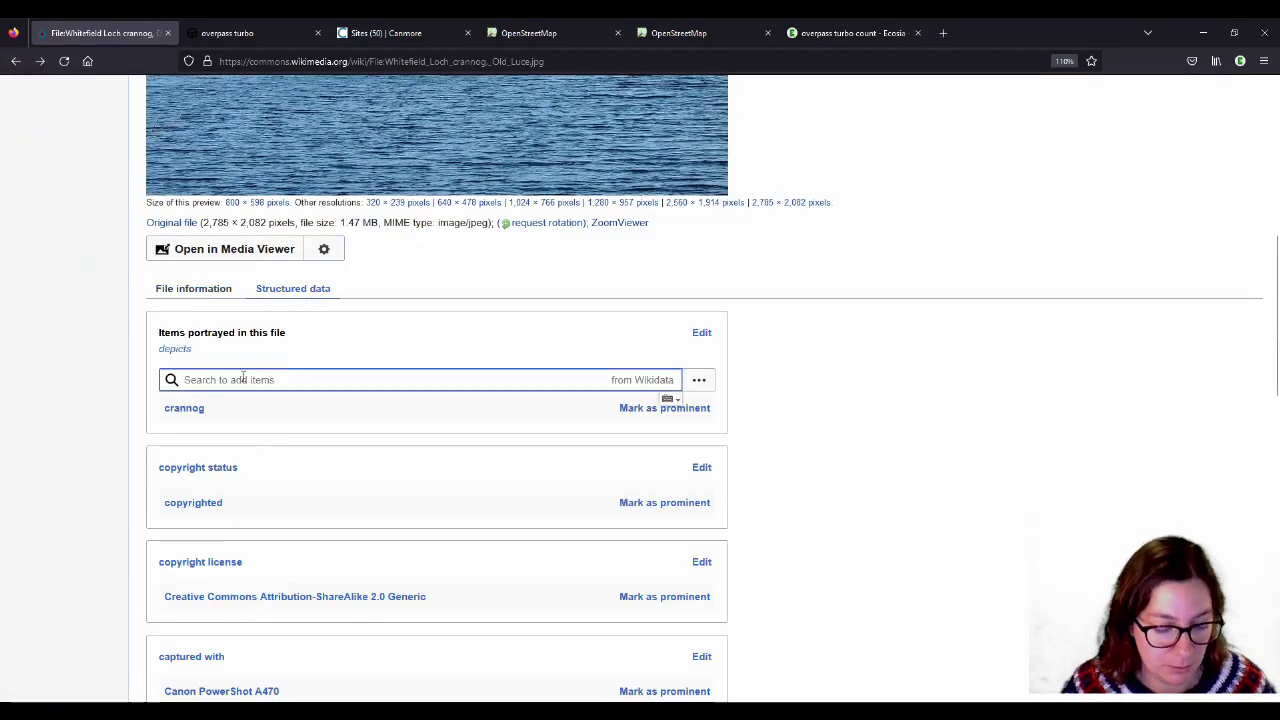
{"action": "key", "text": "ctrl+v"}
{"action": "left_click", "coordinate": [250, 410]}
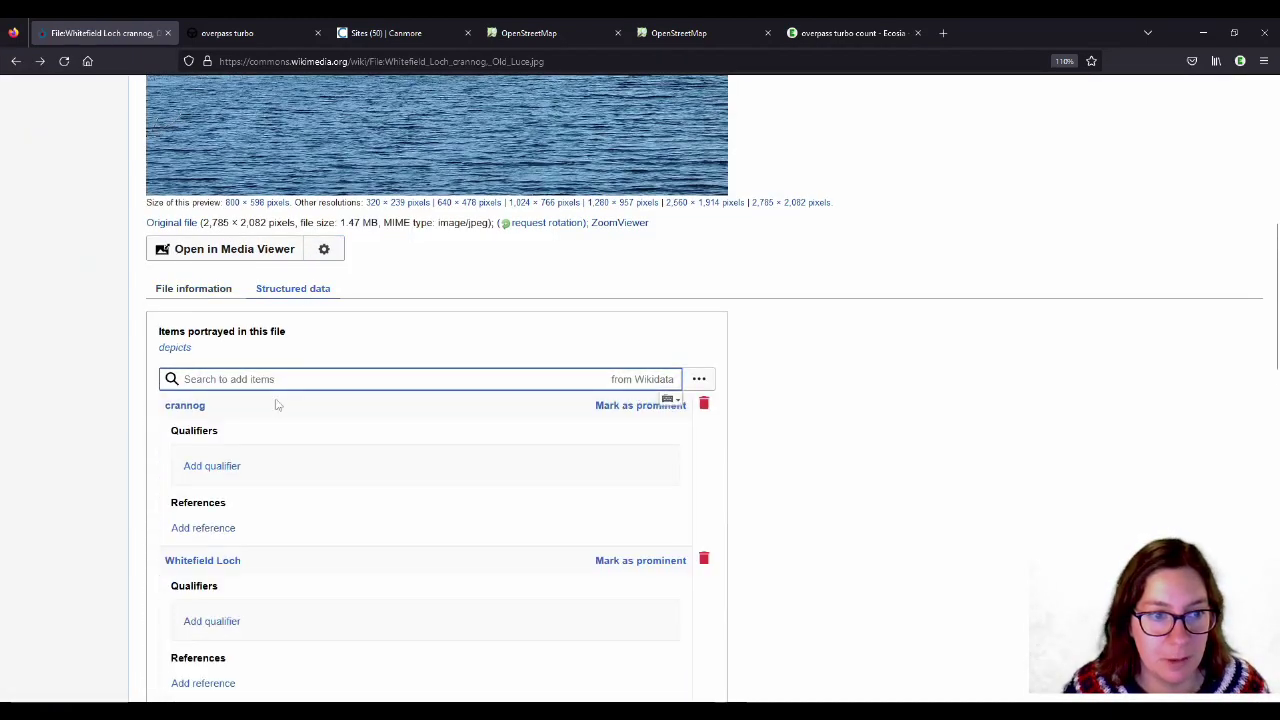
{"action": "scroll", "coordinate": [275, 403], "scroll_direction": "down", "scroll_amount": 3}
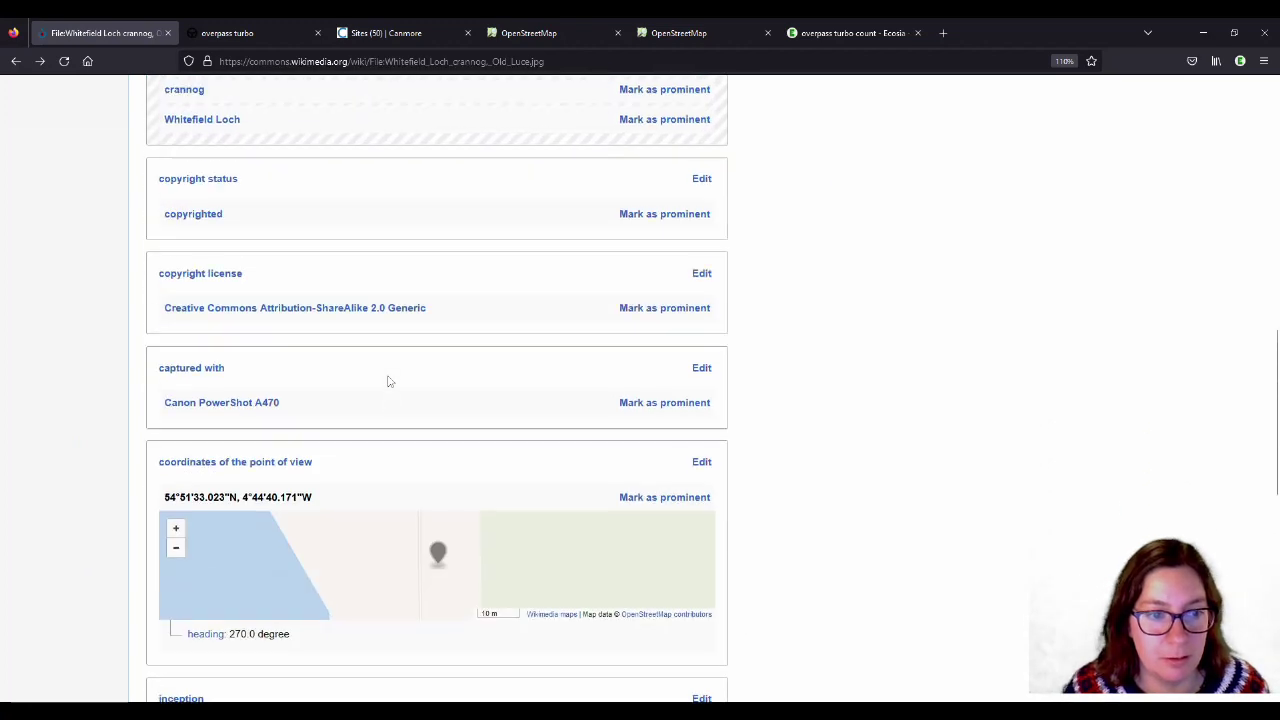
{"action": "scroll", "coordinate": [399, 387], "scroll_direction": "up", "scroll_amount": 2}
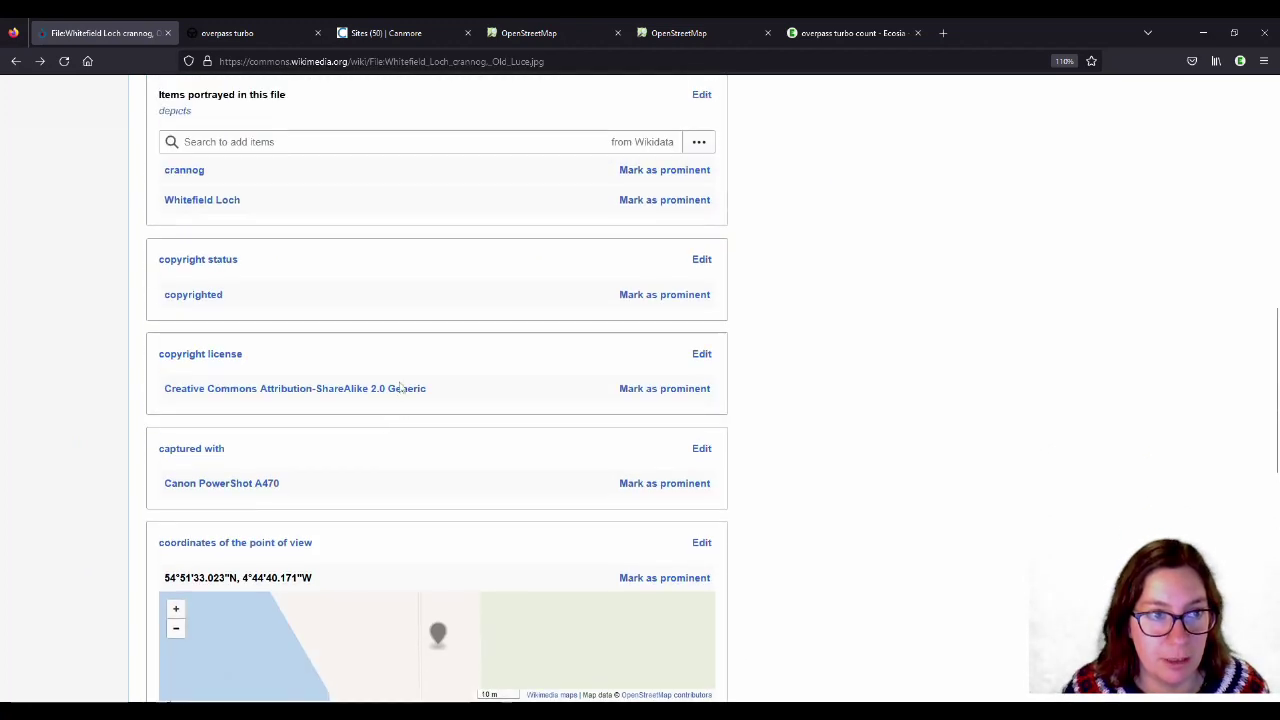
Step: Examine the remaining structured data and the surroundings of the point-of-view coordinates on the embedded map
{"action": "scroll", "coordinate": [400, 388], "scroll_direction": "down", "scroll_amount": 2}
{"action": "scroll", "coordinate": [400, 388], "scroll_direction": "down", "scroll_amount": 3}
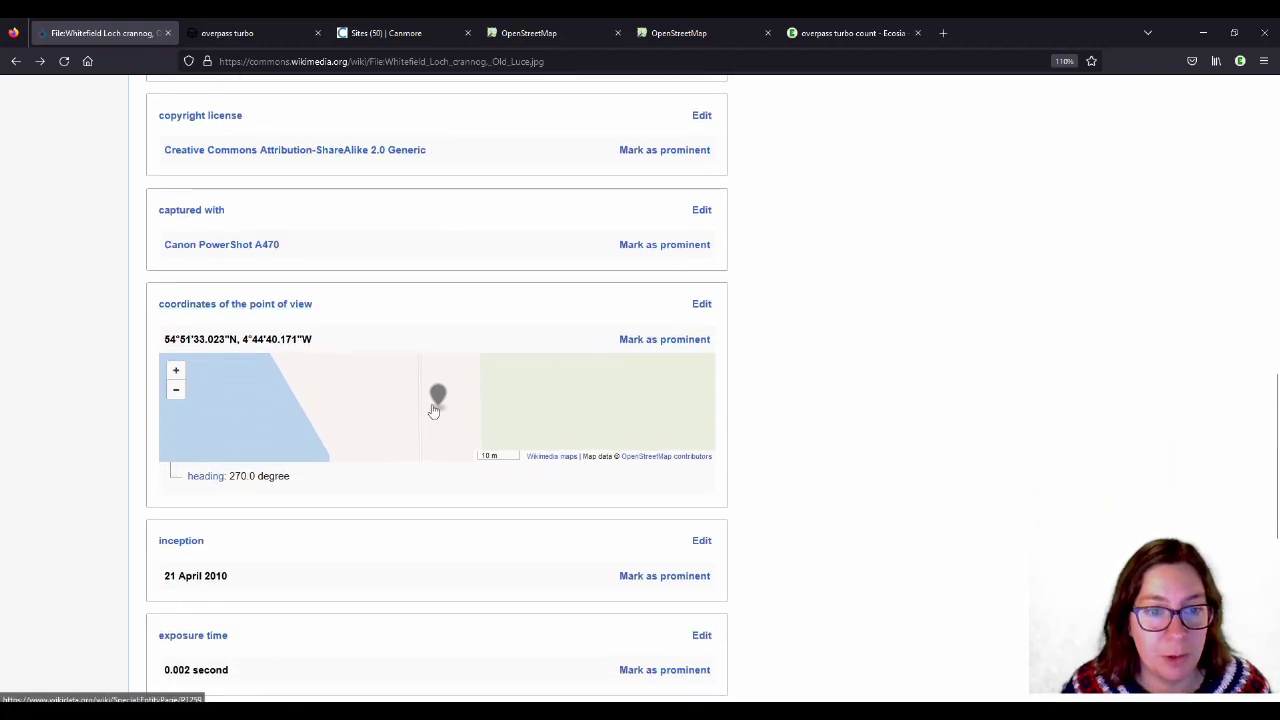
{"action": "scroll", "coordinate": [440, 400], "scroll_direction": "down", "scroll_amount": 2}
{"action": "scroll", "coordinate": [446, 389], "scroll_direction": "up", "scroll_amount": 2}
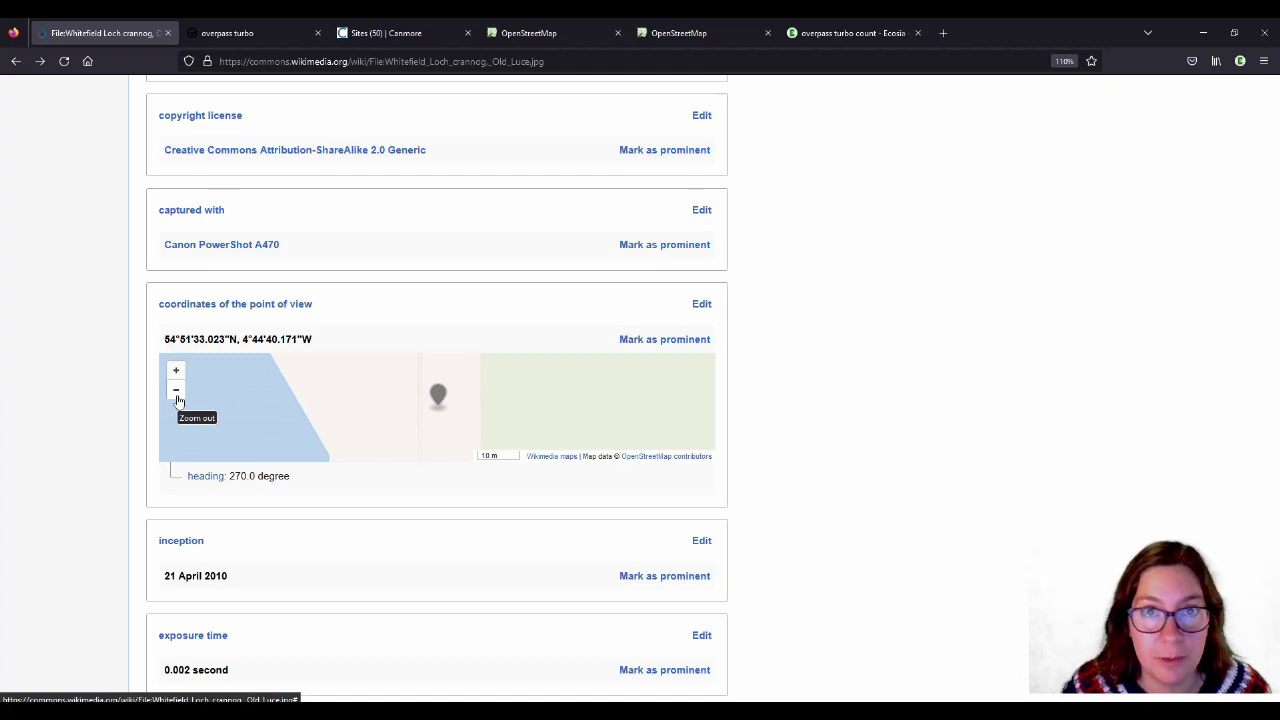
{"action": "left_click", "coordinate": [176, 390]}
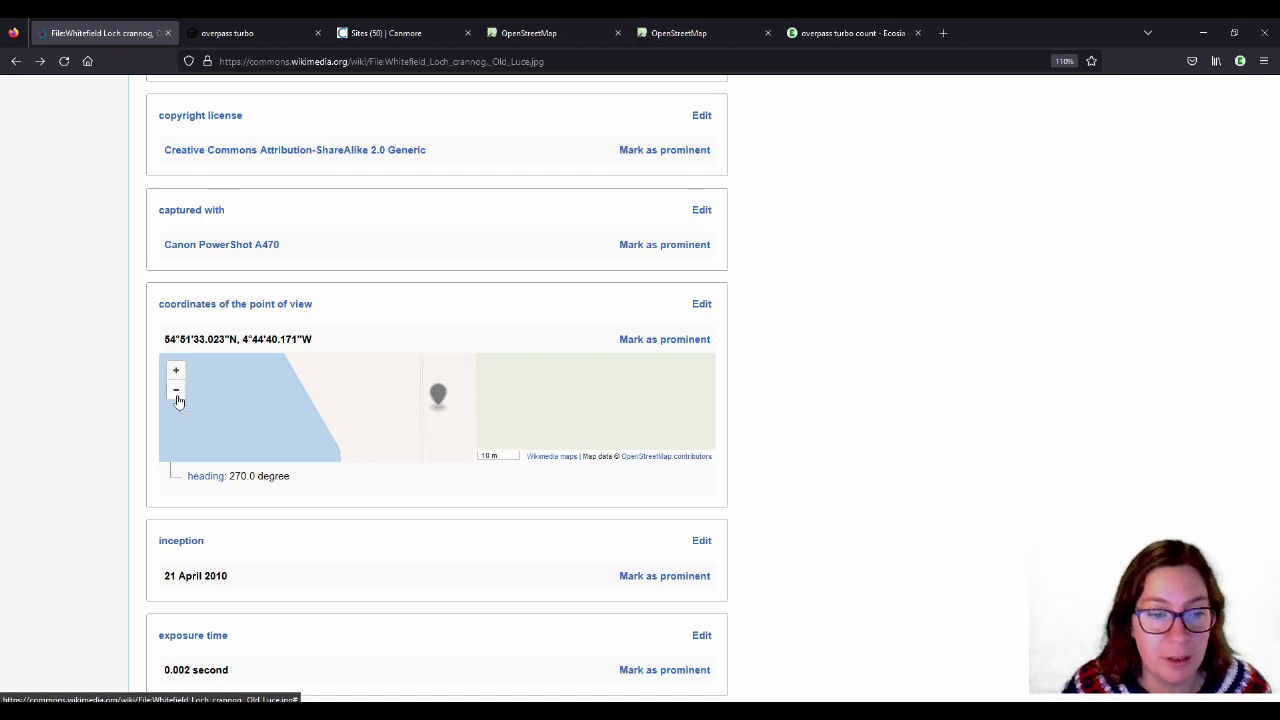
{"action": "left_click", "coordinate": [176, 390]}
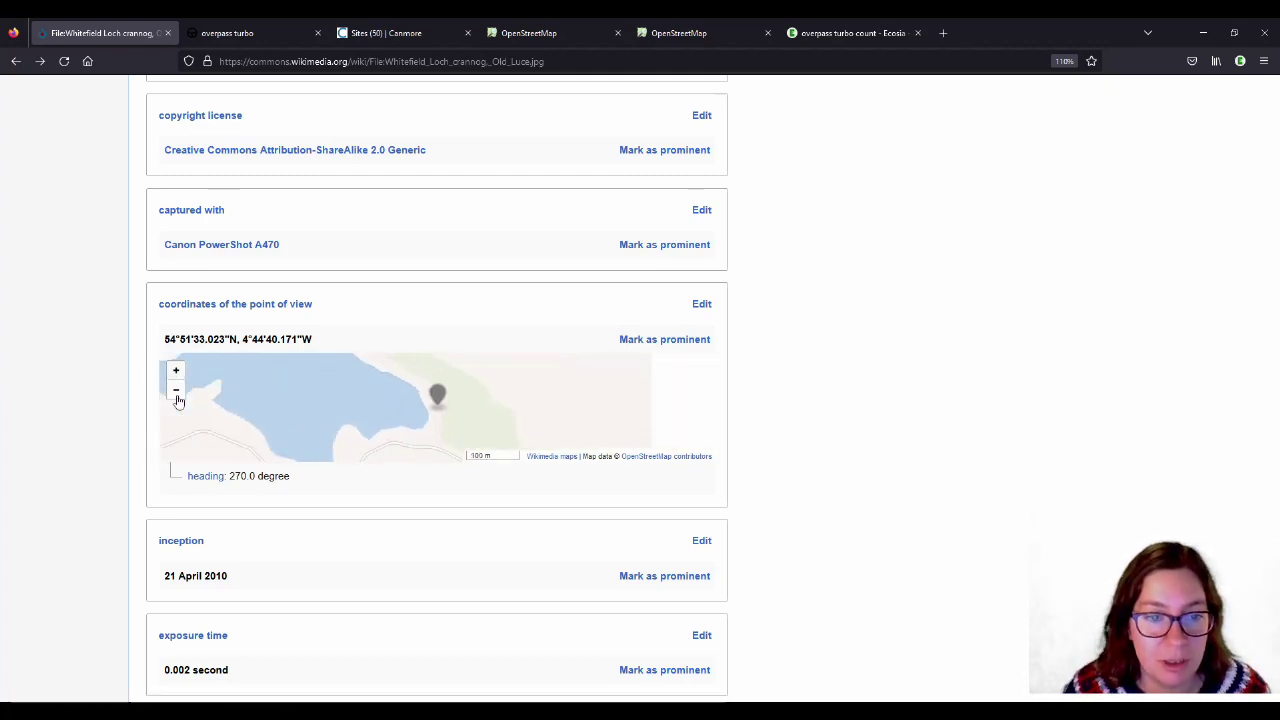
{"action": "scroll", "coordinate": [798, 402], "scroll_direction": "down", "scroll_amount": 6}
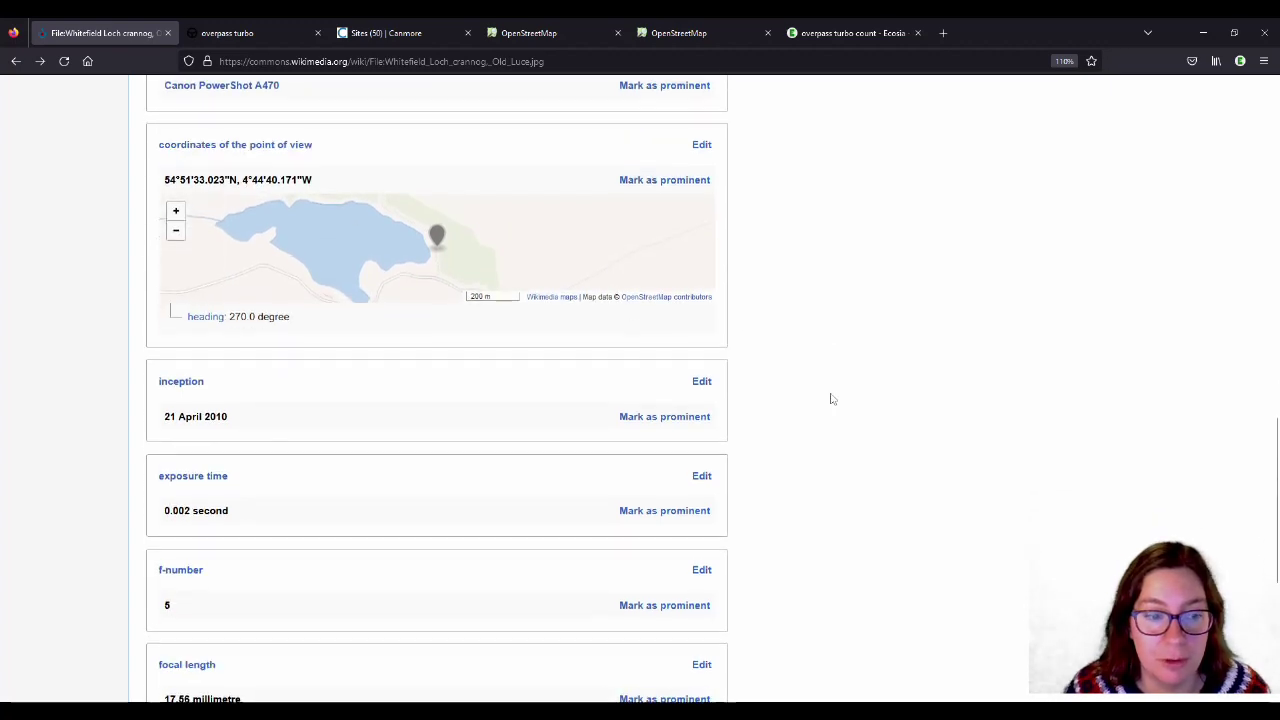
{"action": "scroll", "coordinate": [838, 399], "scroll_direction": "up", "scroll_amount": 6}
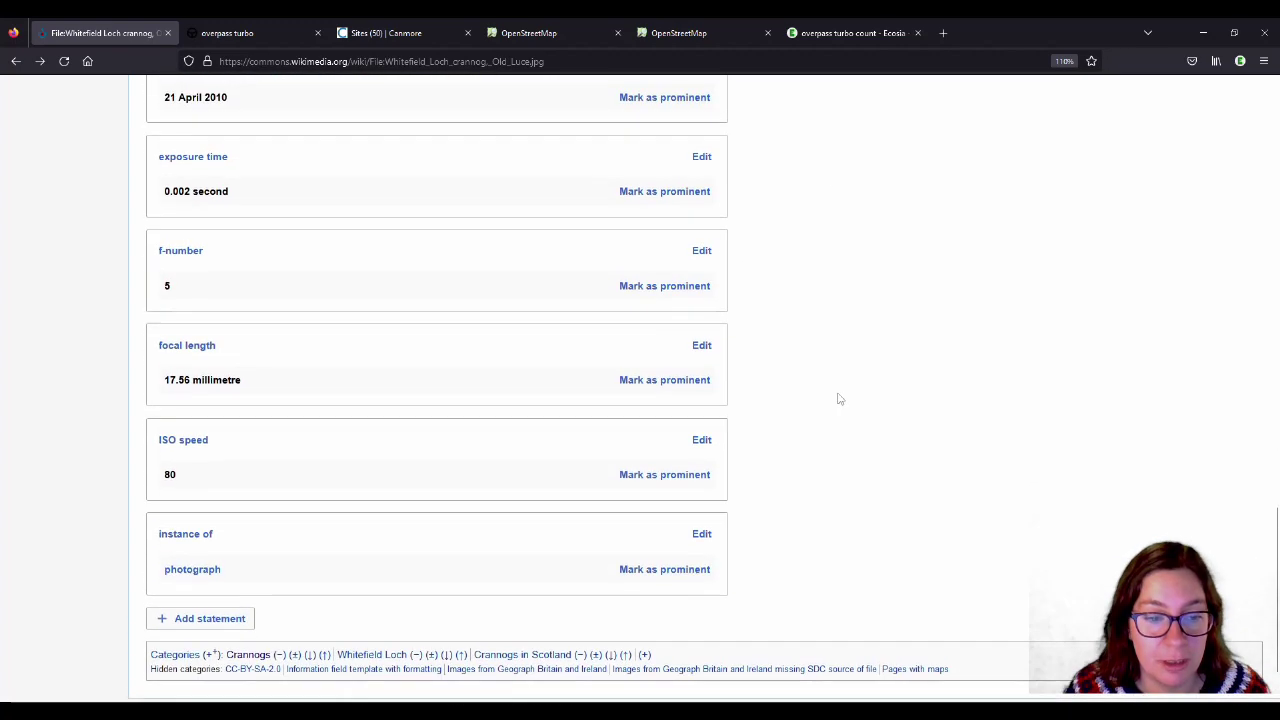
{"action": "scroll", "coordinate": [843, 399], "scroll_direction": "down", "scroll_amount": 2}
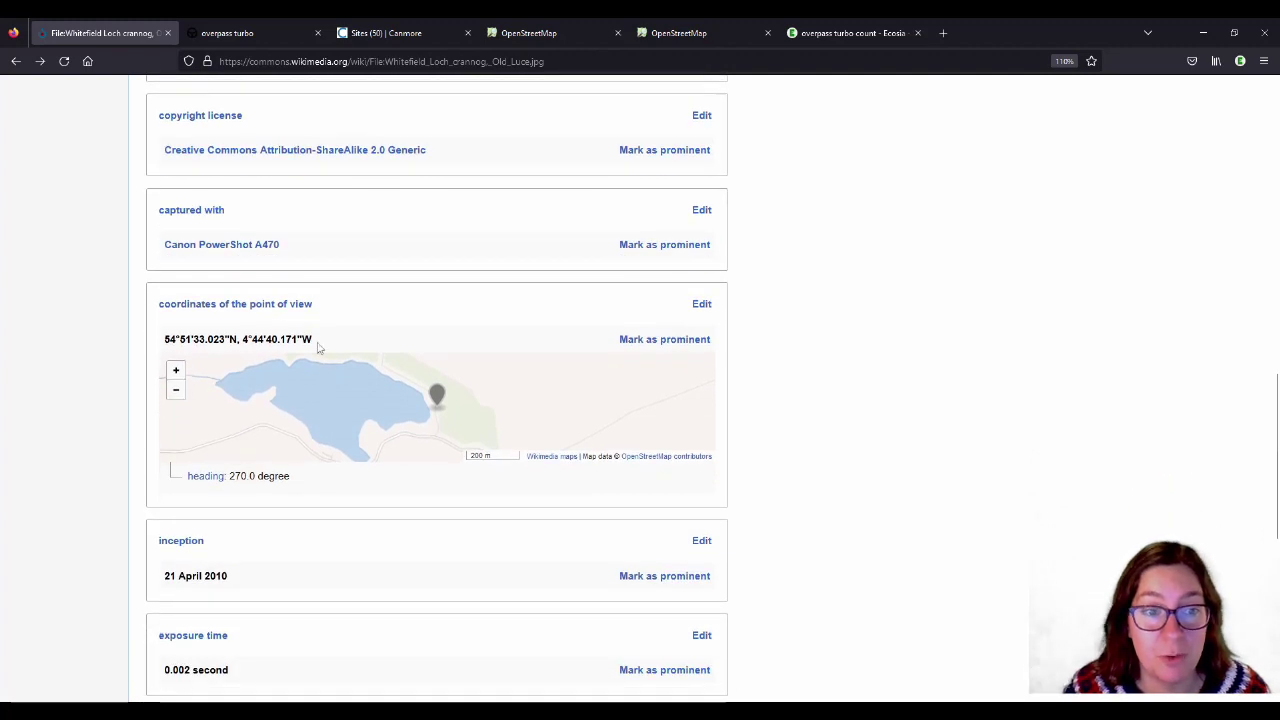
Step: Copy the point-of-view coordinates 54°51'33.023"N, 4°44'40.171"W and search for them in OpenStreetMap, replacing the previous query
{"action": "left_click_drag", "start_coordinate": [311, 339], "coordinate": [166, 339]}
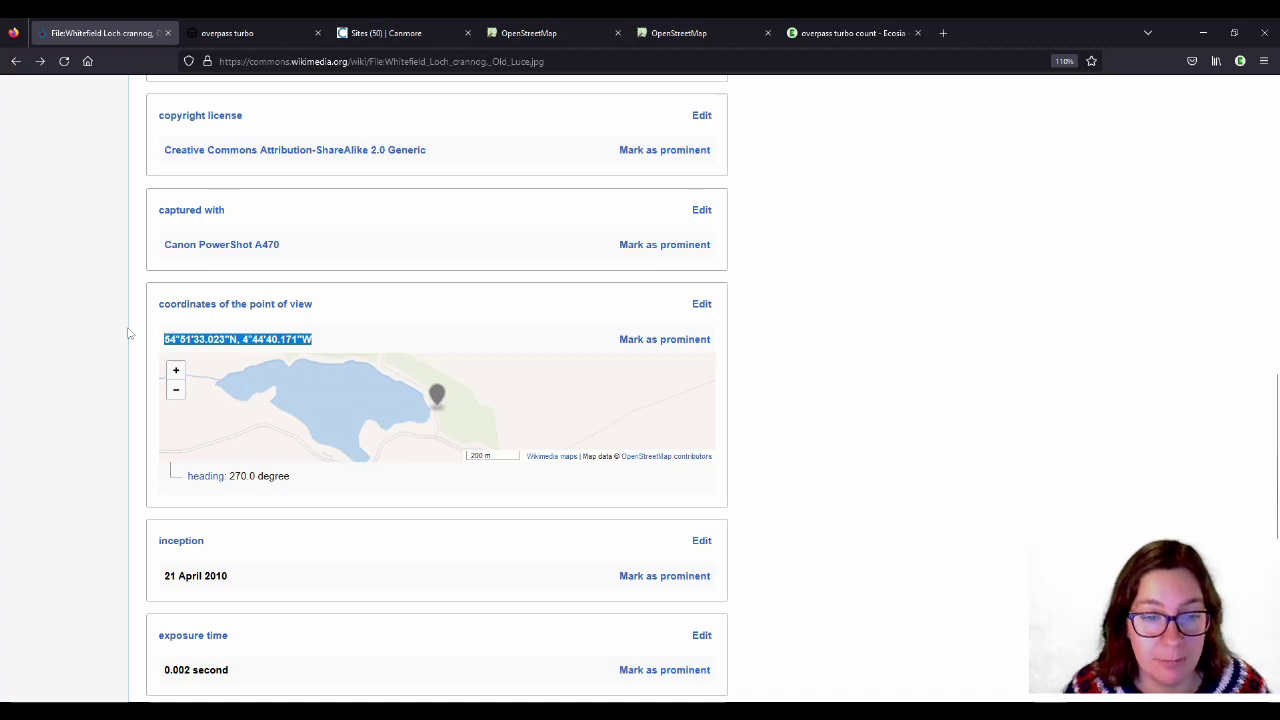
{"action": "left_click", "coordinate": [545, 35]}
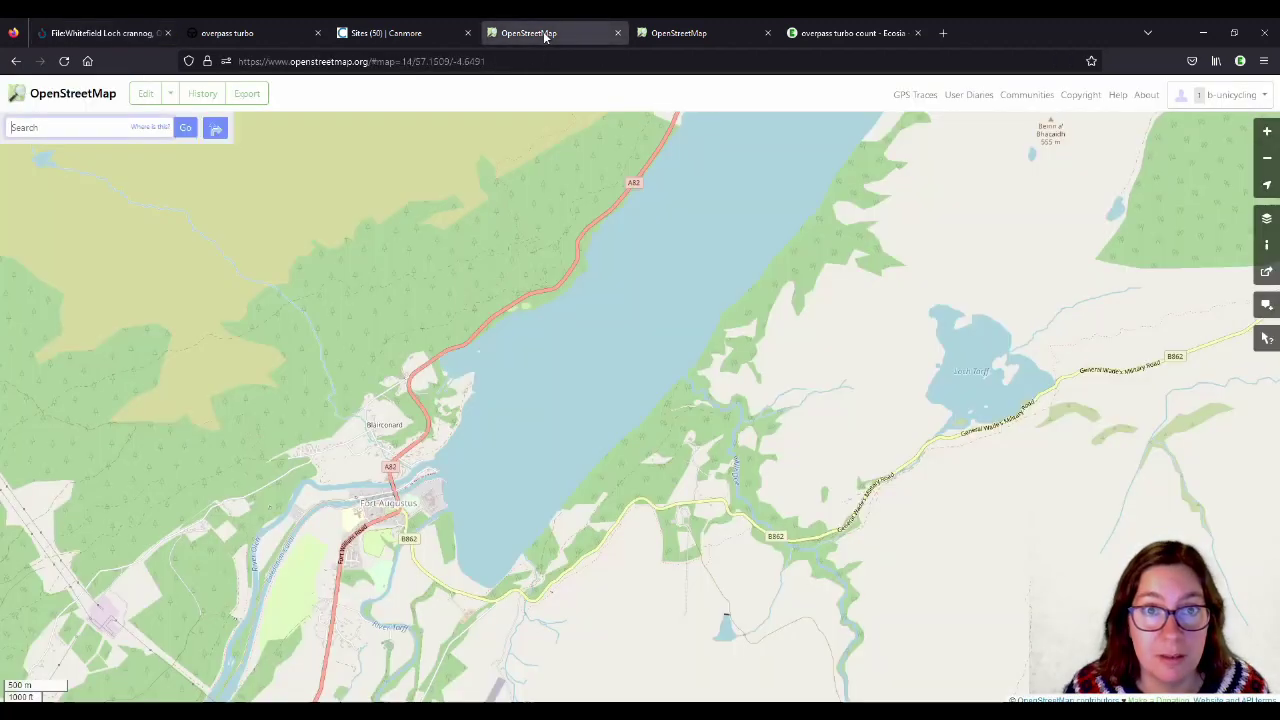
{"action": "left_click", "coordinate": [660, 33]}
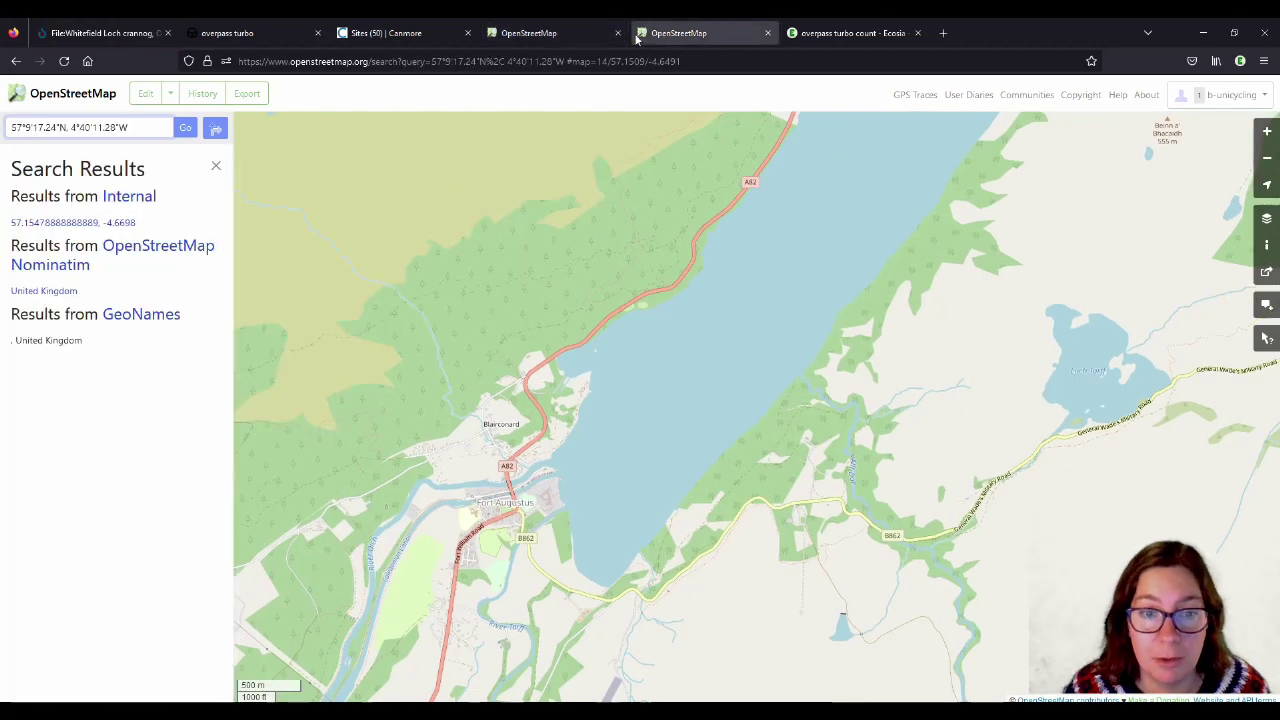
{"action": "left_click", "coordinate": [120, 128]}
{"action": "key", "text": "ctrl+a"}
{"action": "type", "text": "54°51'33.023\"N, 4°44'40.171\"W"}
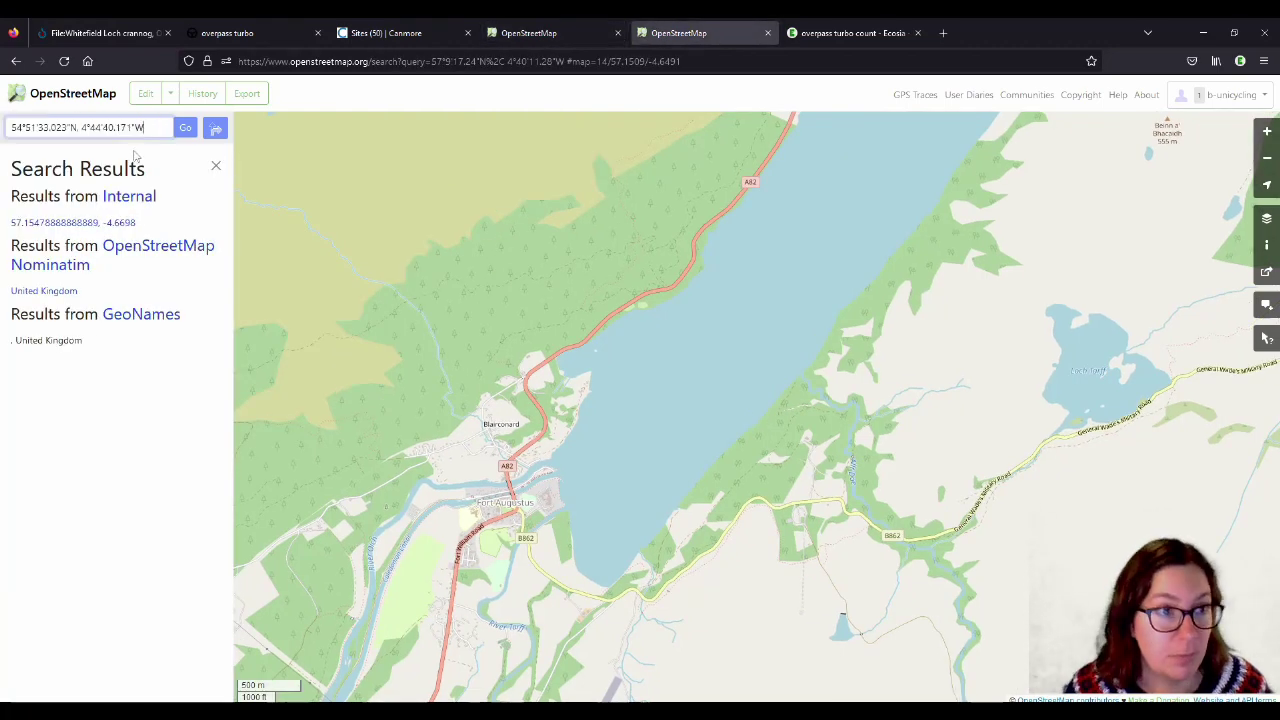
{"action": "left_click", "coordinate": [190, 134]}
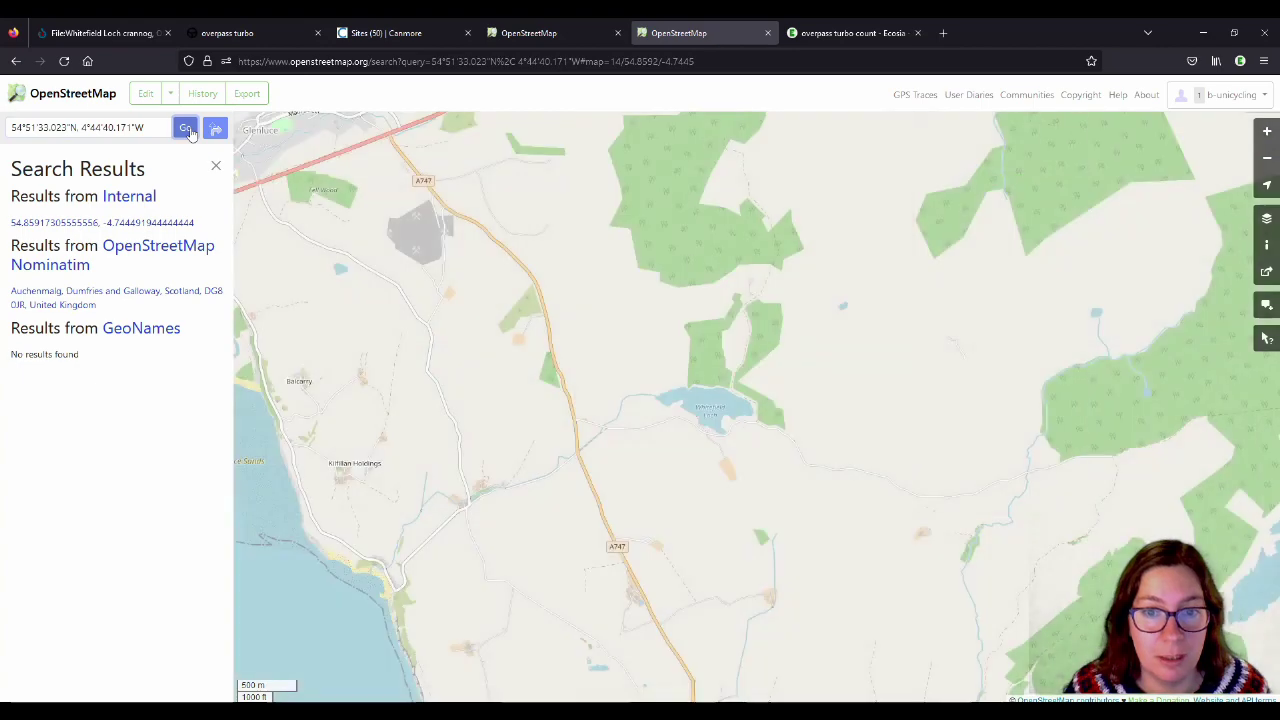
Step: Close the search results and open the area around the small wooded islet in Whitefield Loch for editing
{"action": "scroll", "coordinate": [726, 424], "scroll_direction": "up", "scroll_amount": 2}
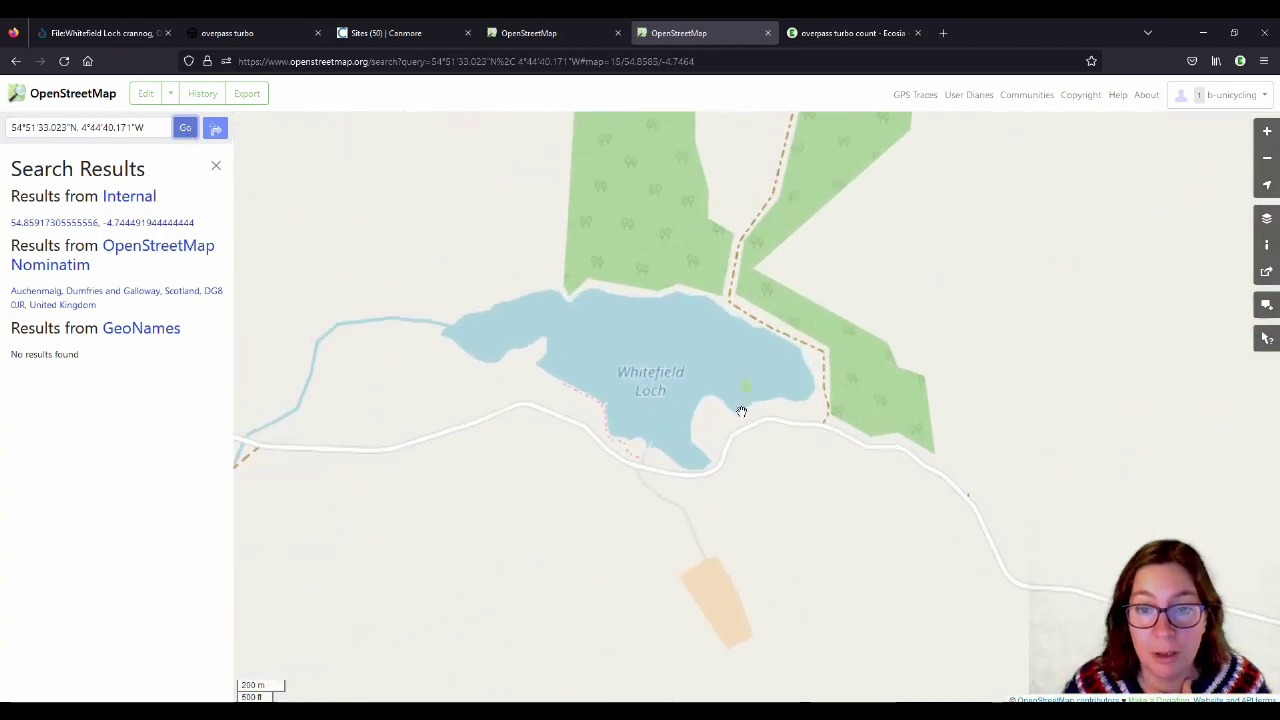
{"action": "scroll", "coordinate": [740, 405], "scroll_direction": "up", "scroll_amount": 2}
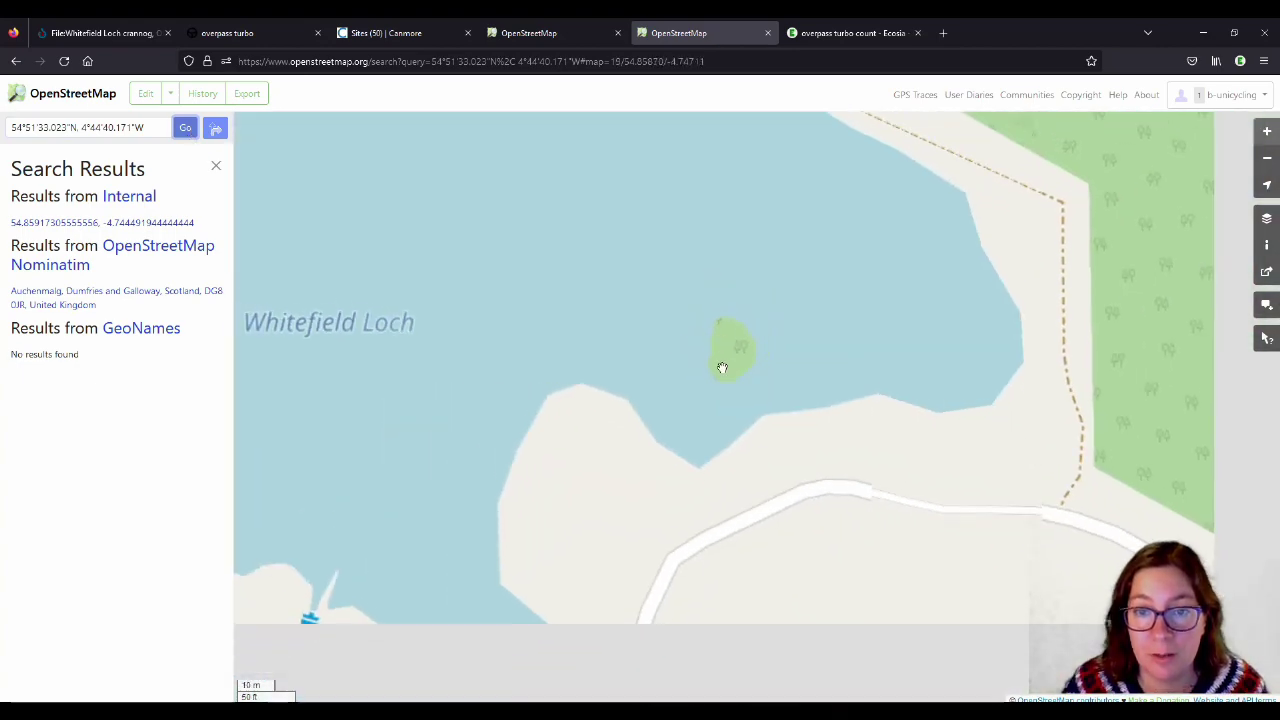
{"action": "scroll", "coordinate": [720, 338], "scroll_direction": "down", "scroll_amount": 1}
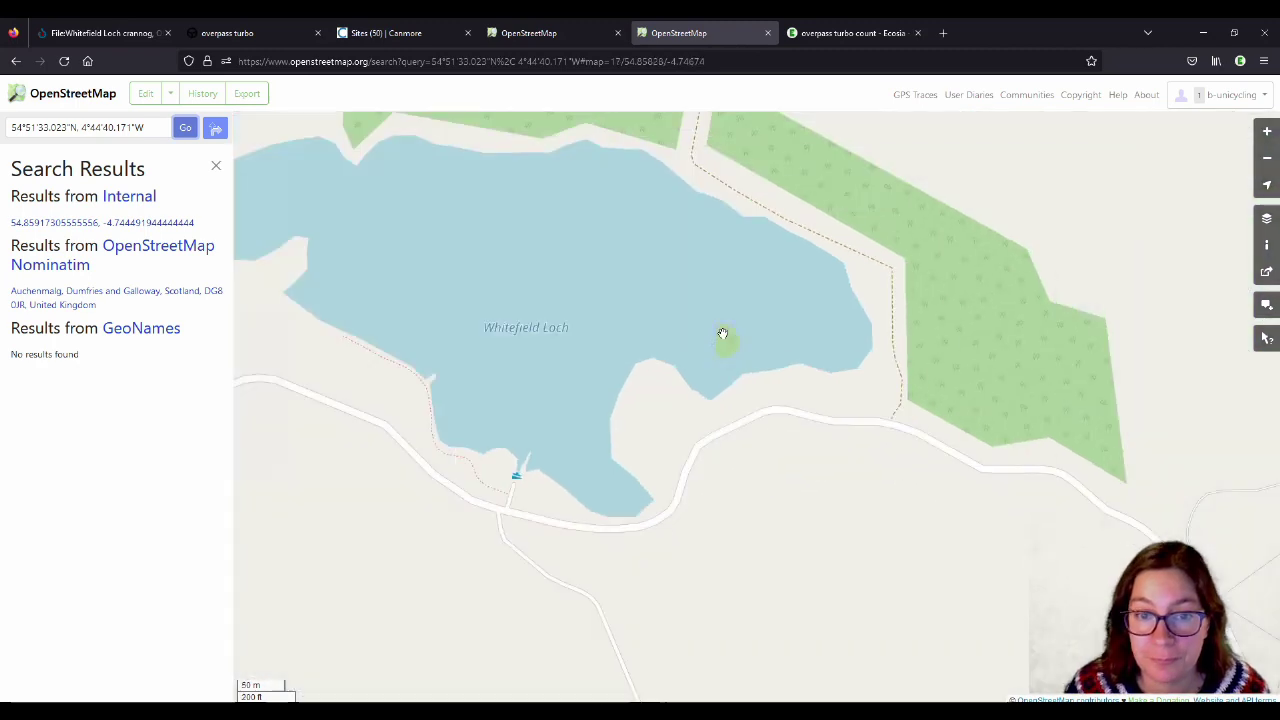
{"action": "left_click", "coordinate": [215, 166]}
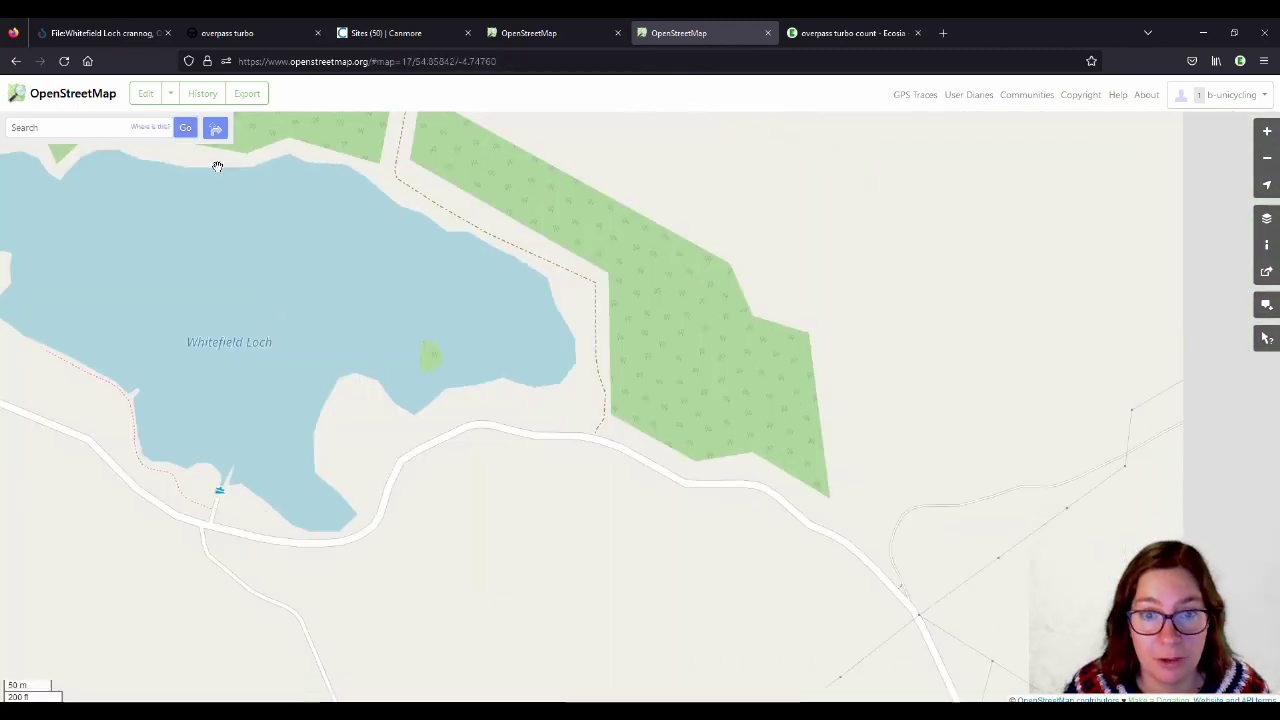
{"action": "left_click_drag", "start_coordinate": [445, 370], "coordinate": [489, 385]}
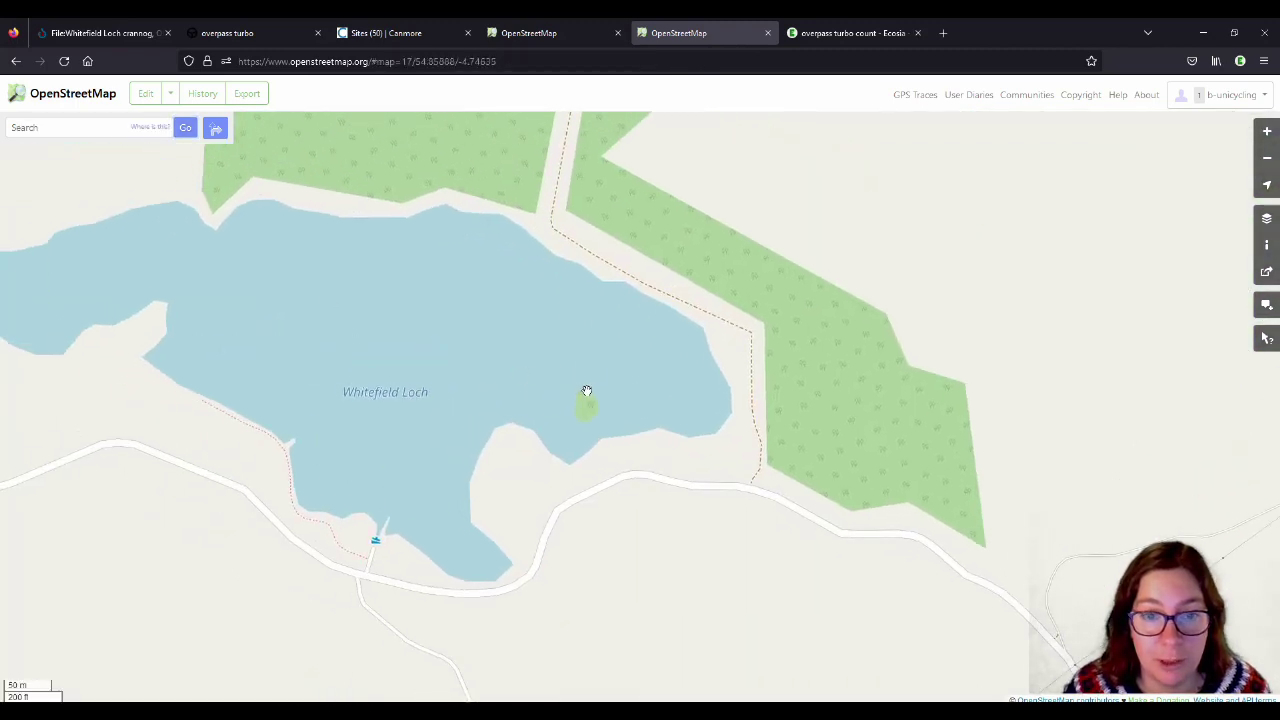
{"action": "scroll", "coordinate": [586, 405], "scroll_direction": "up", "scroll_amount": 1}
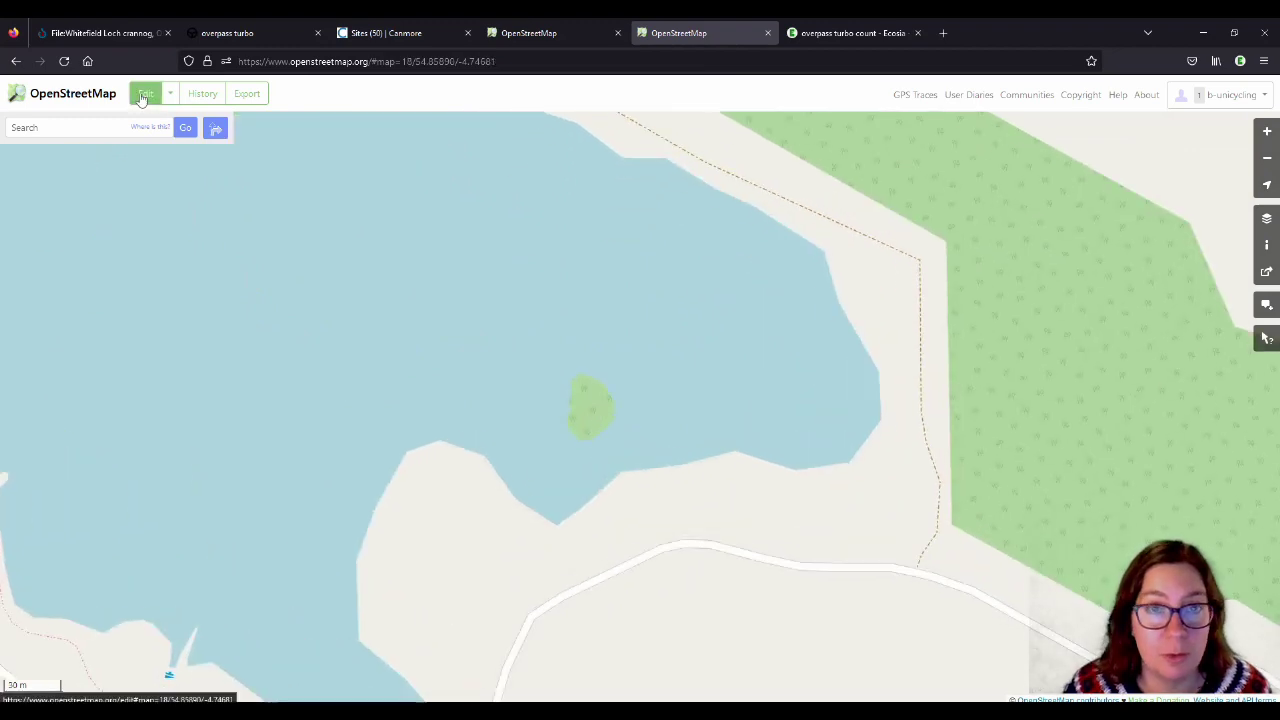
{"action": "left_click", "coordinate": [145, 95]}
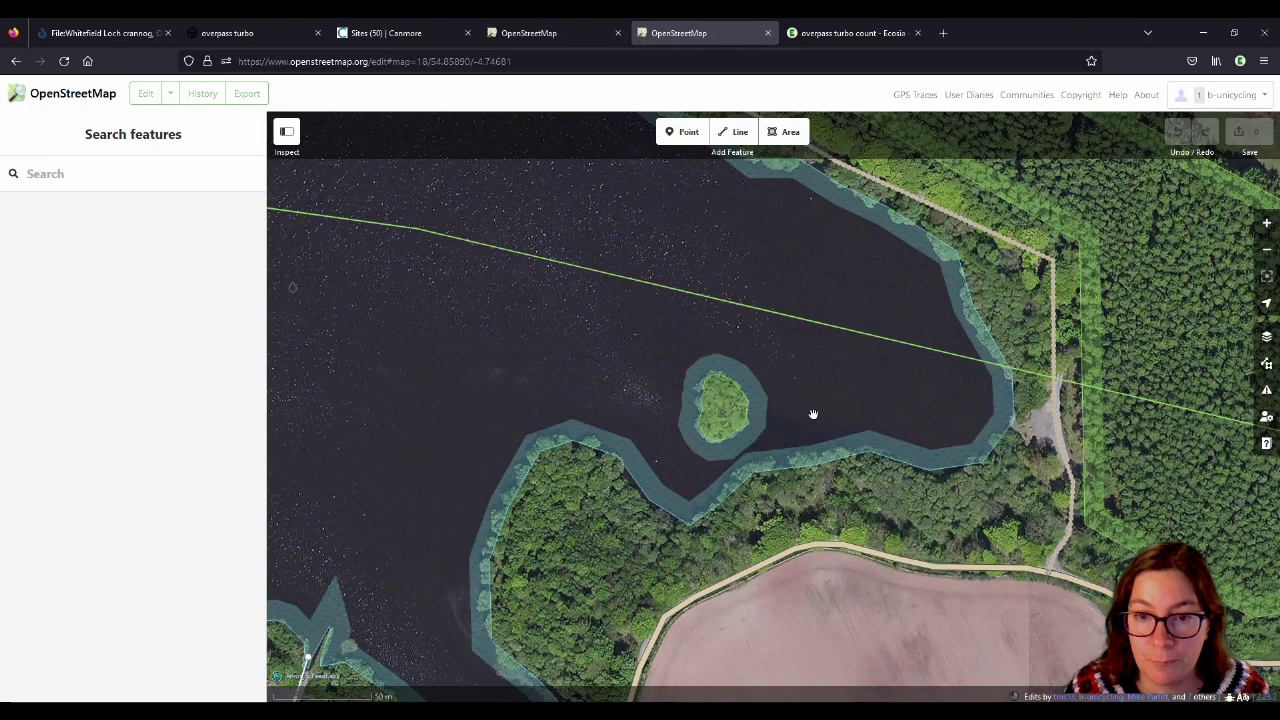
Step: Select the islet, review its tags, and compare its outline against the Bing Maps Aerial and Esri World Imagery backgrounds
{"action": "left_click", "coordinate": [738, 414]}
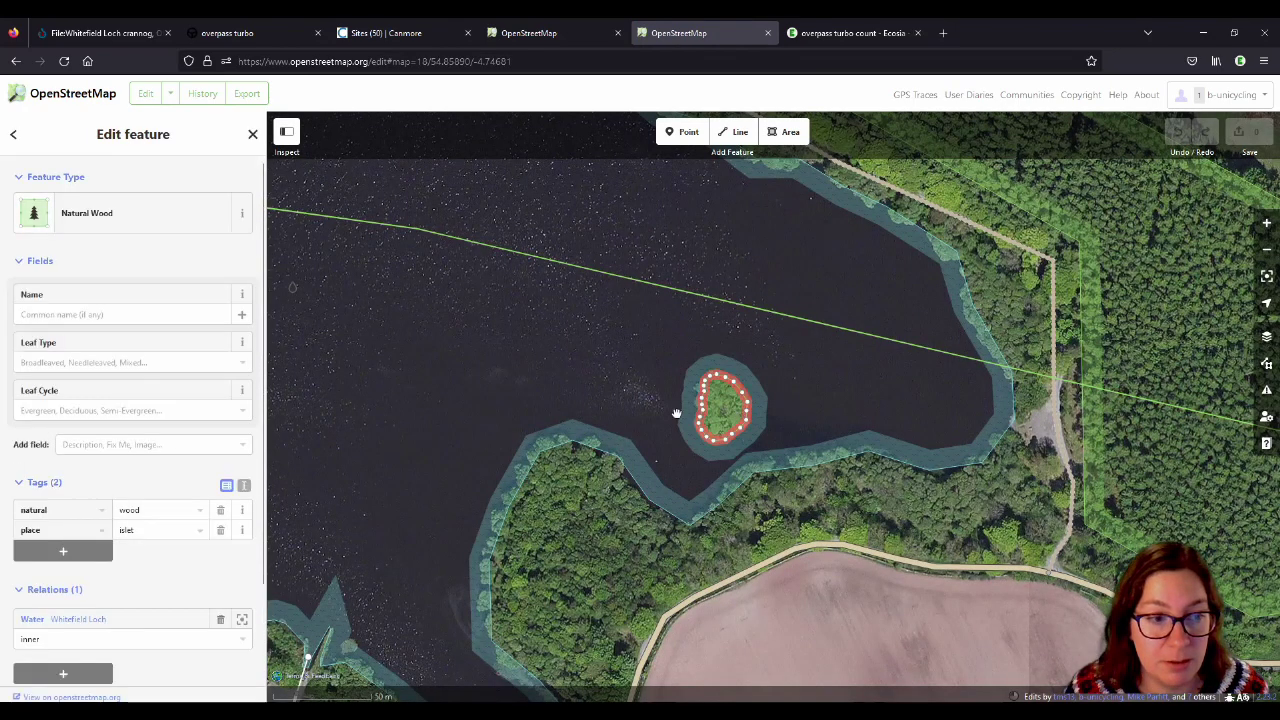
{"action": "scroll", "coordinate": [165, 470], "scroll_direction": "down", "scroll_amount": 2}
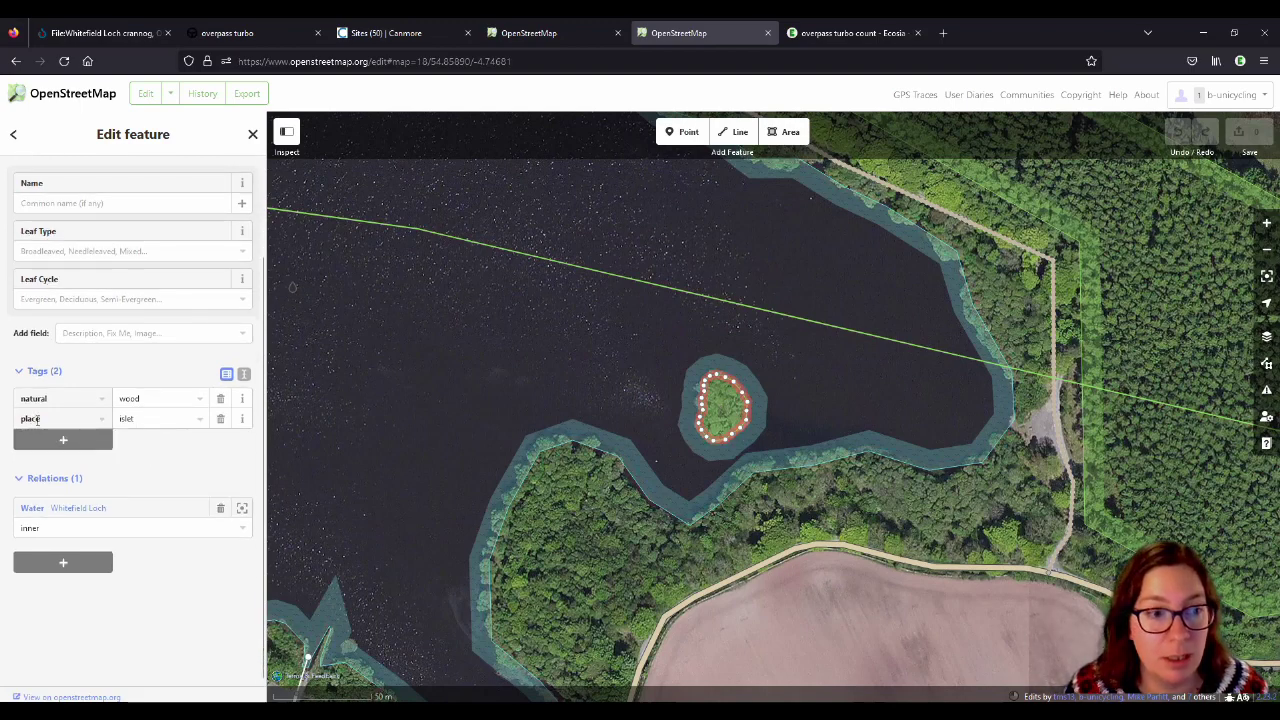
{"action": "left_click", "coordinate": [1268, 338]}
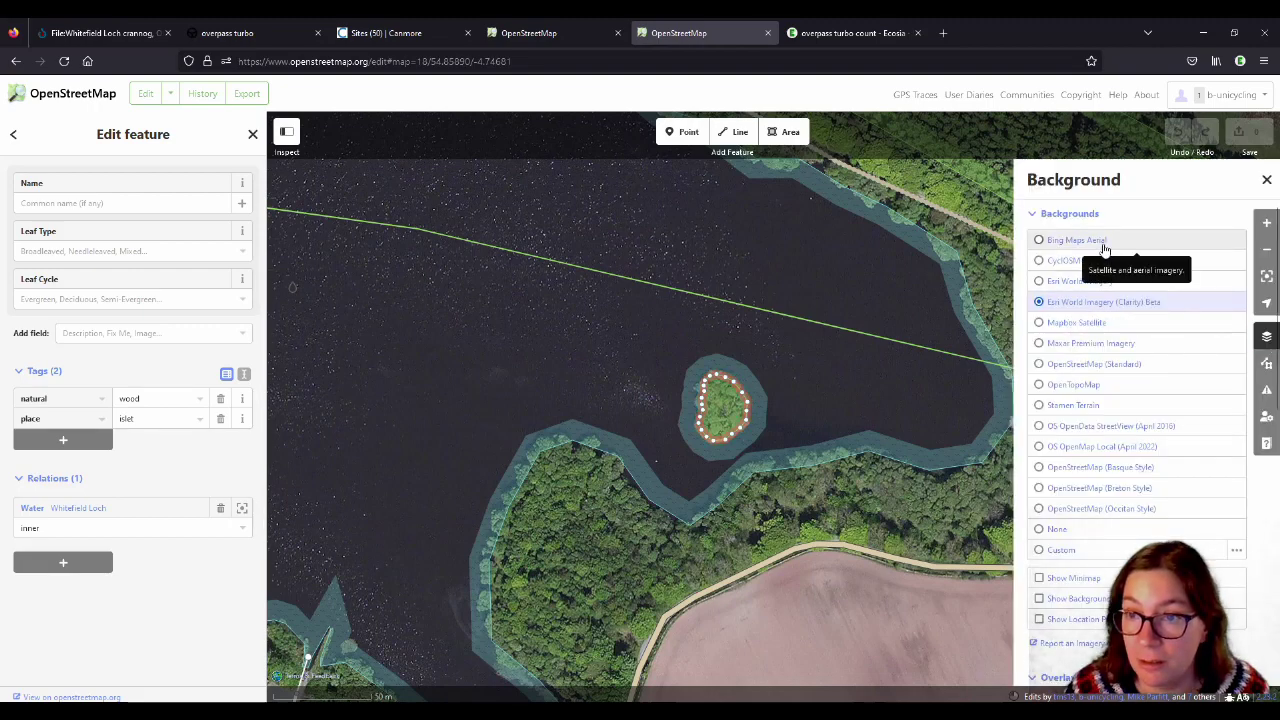
{"action": "left_click", "coordinate": [1105, 249]}
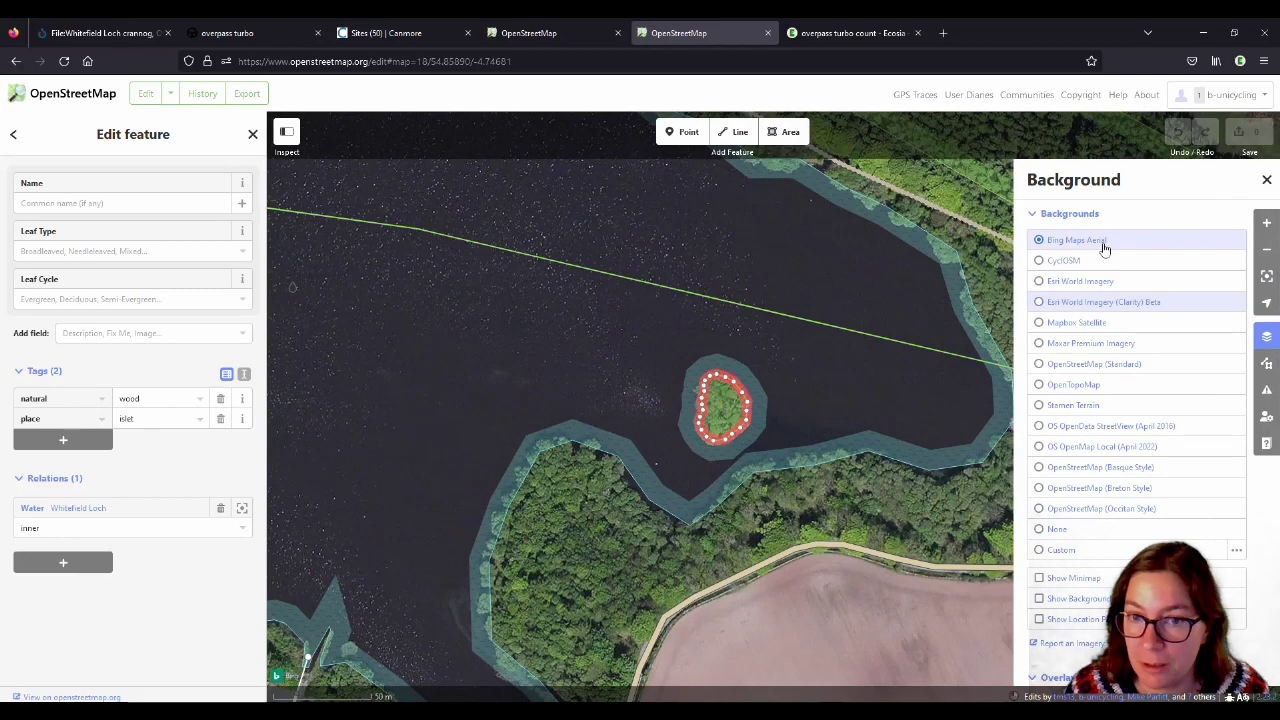
{"action": "left_click", "coordinate": [1093, 284]}
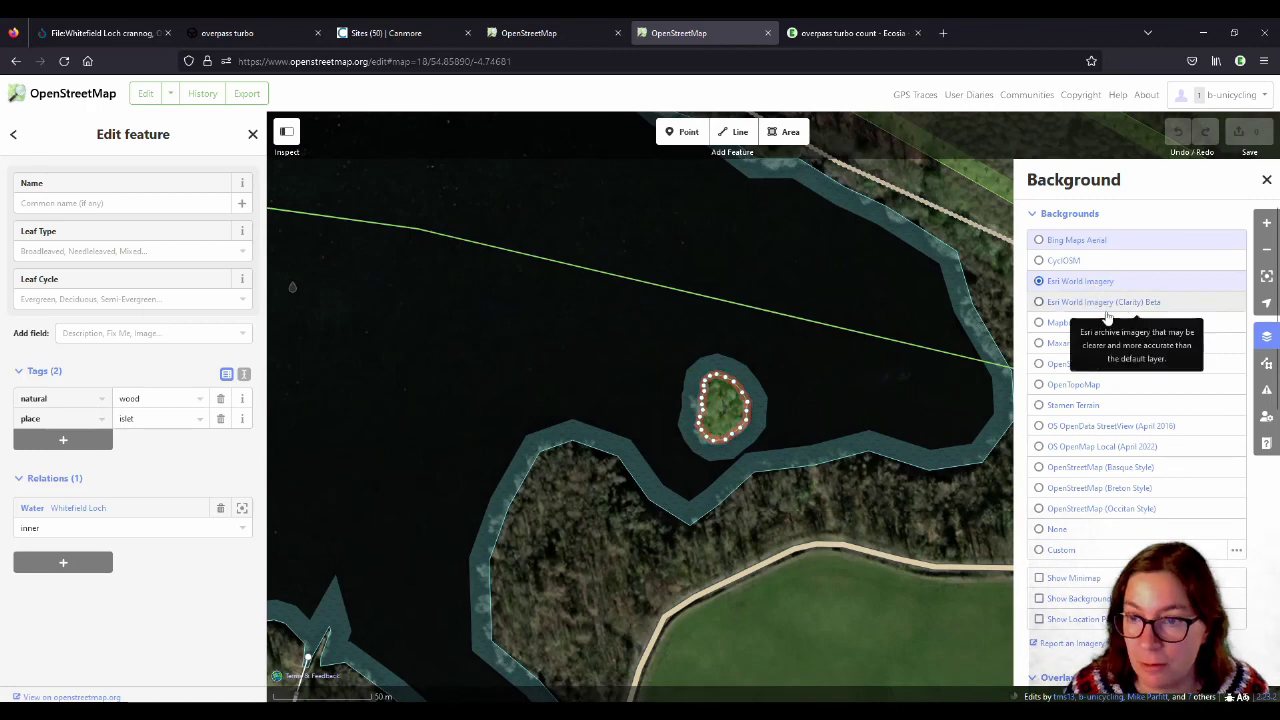
Step: Compare the islet on Mapbox Satellite and Maxar Premium Imagery, and set the background to Esri World Imagery (Clarity) Beta
{"action": "left_click", "coordinate": [1100, 324]}
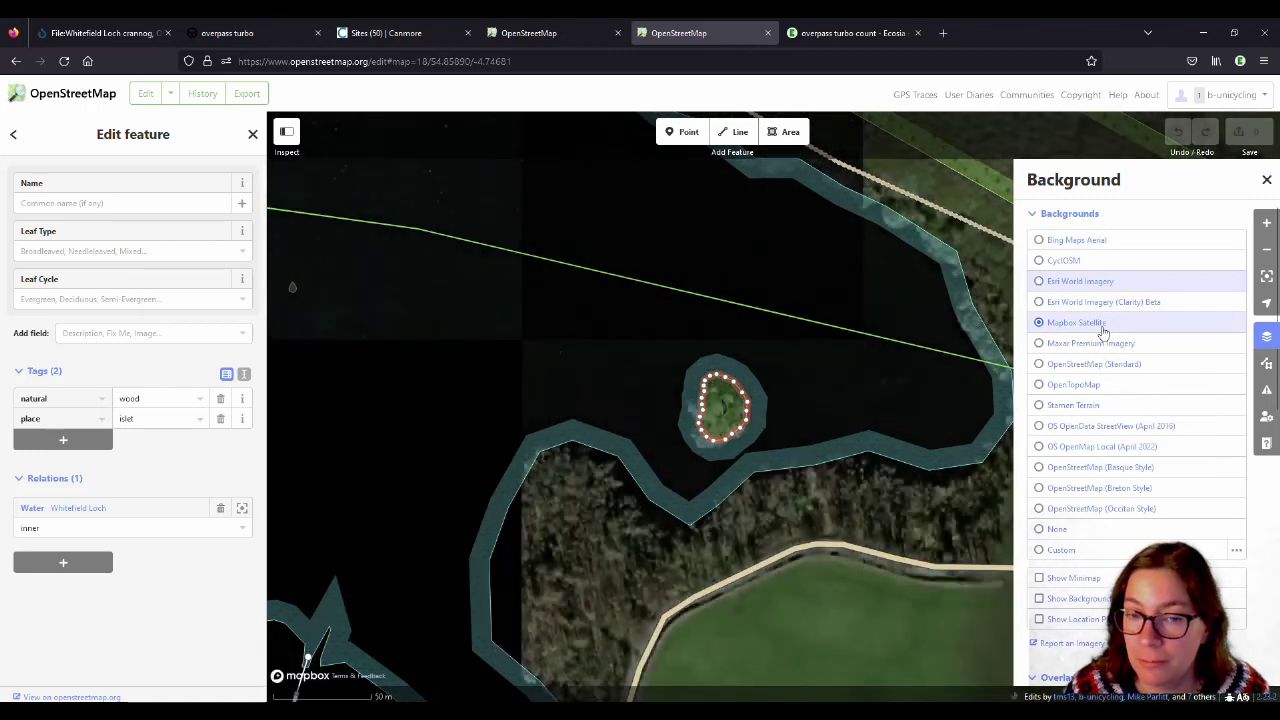
{"action": "left_click", "coordinate": [1100, 345]}
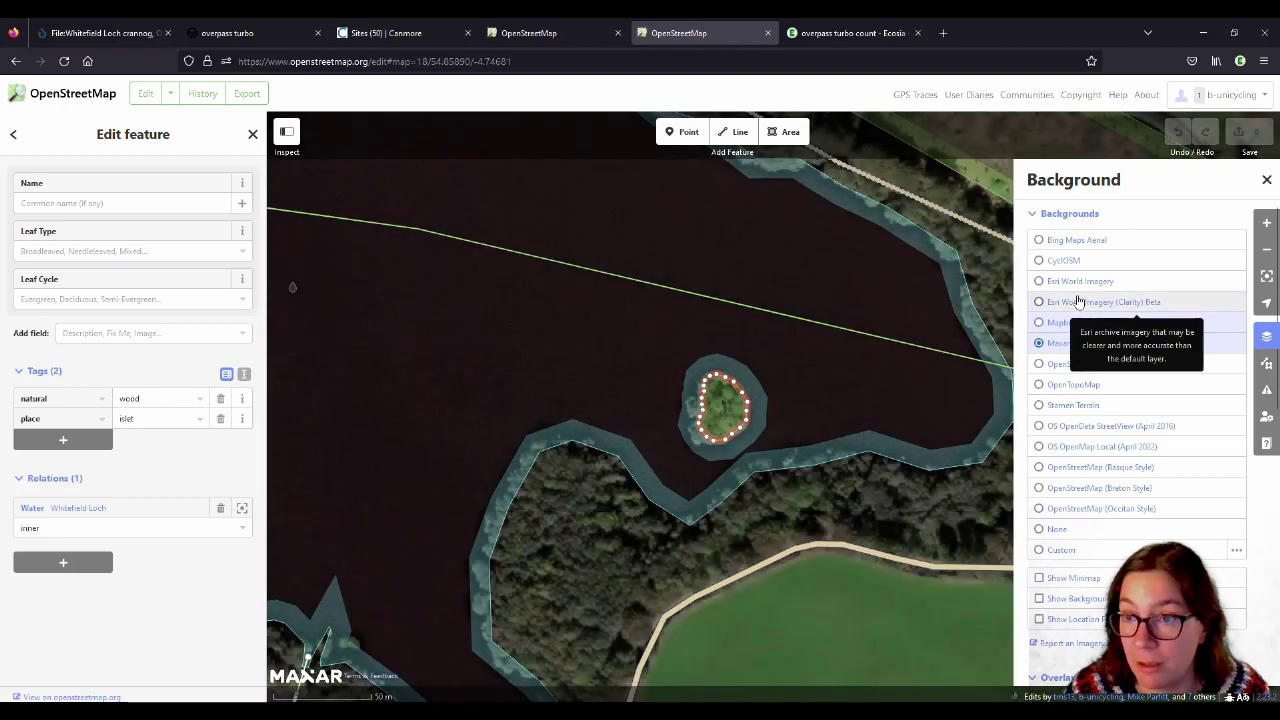
{"action": "left_click", "coordinate": [1163, 301]}
{"action": "left_click", "coordinate": [1158, 289]}
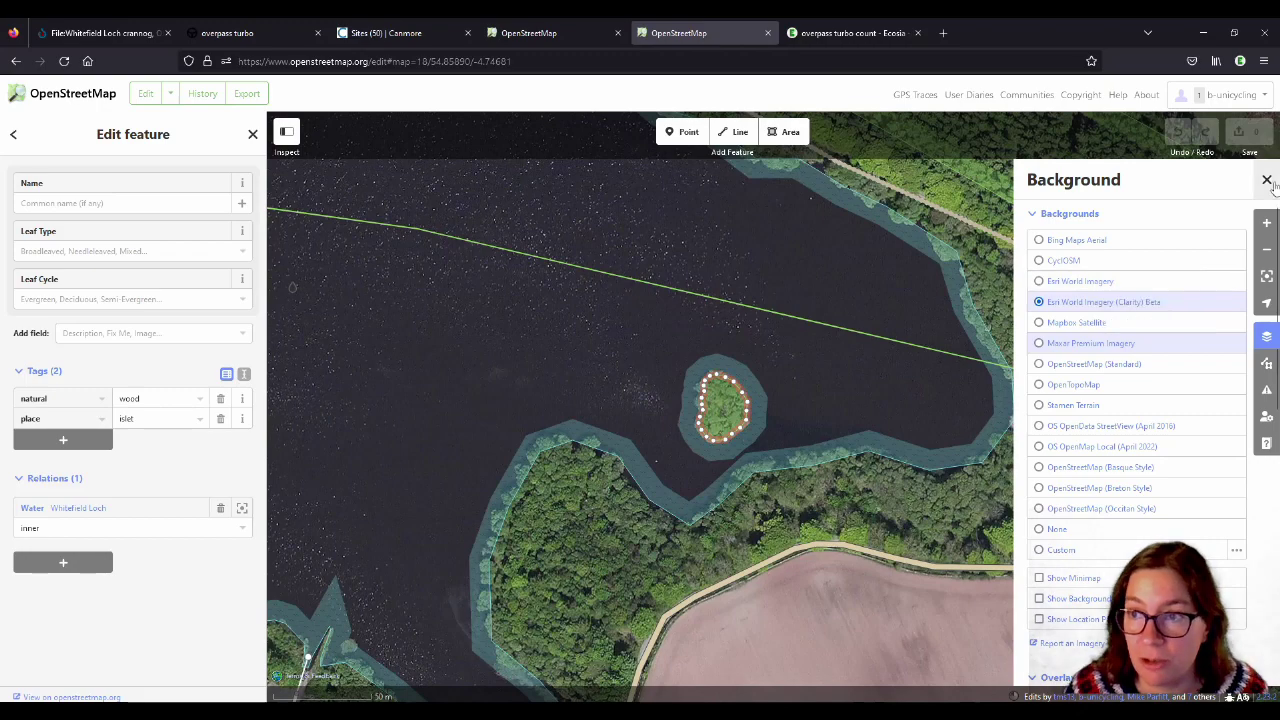
{"action": "left_click", "coordinate": [1267, 179]}
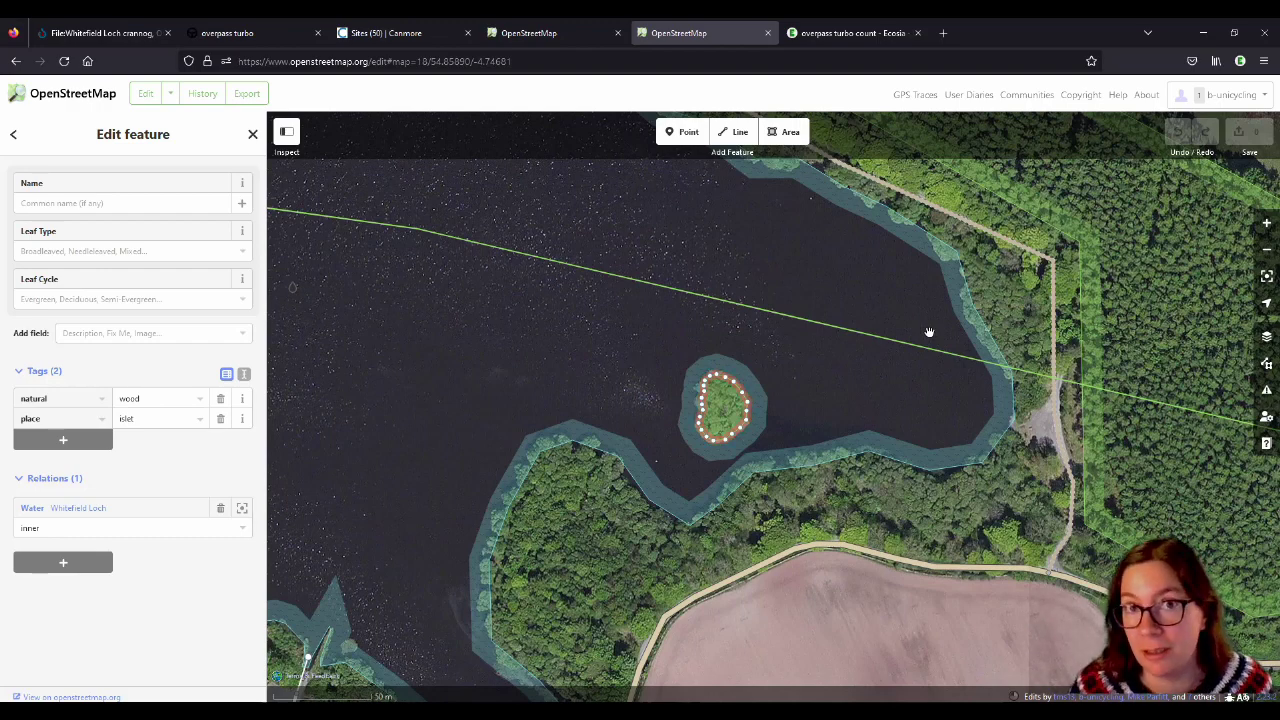
Step: Examine the track and cleared area on the loch's eastern shore, and return to a close view of the islet
{"action": "left_click_drag", "start_coordinate": [1135, 458], "coordinate": [790, 428]}
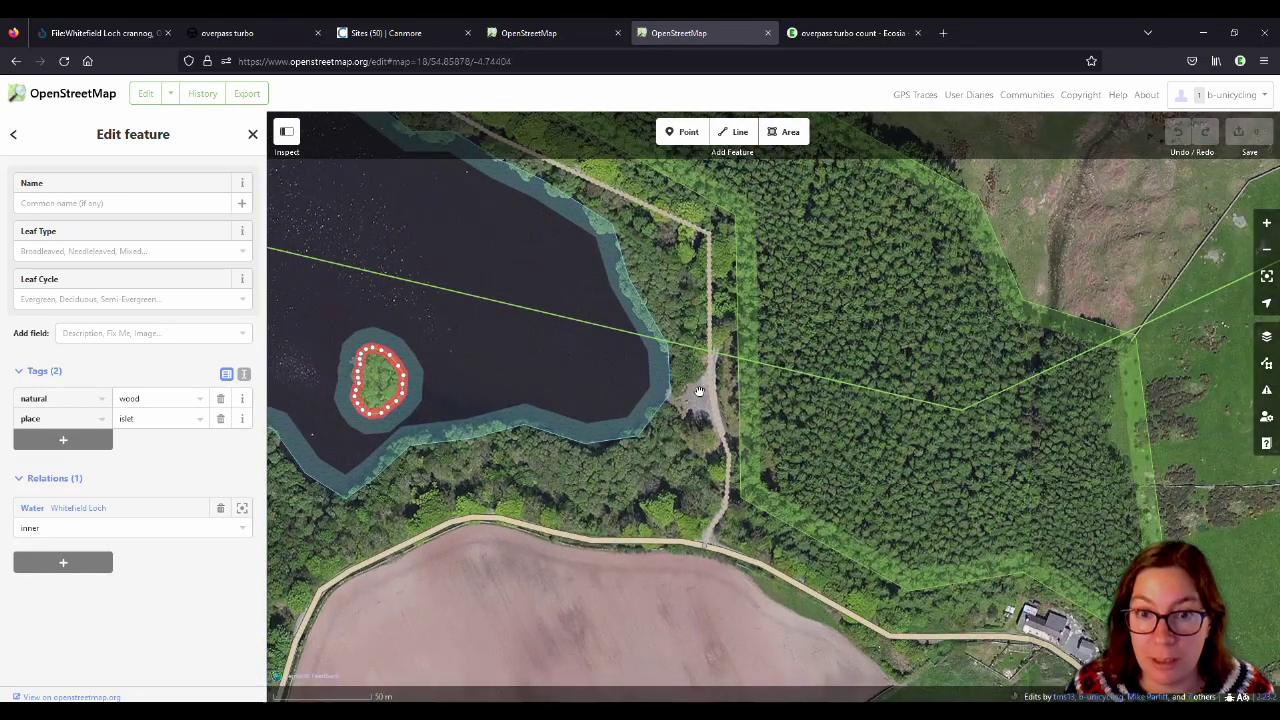
{"action": "left_click_drag", "start_coordinate": [687, 404], "coordinate": [741, 394]}
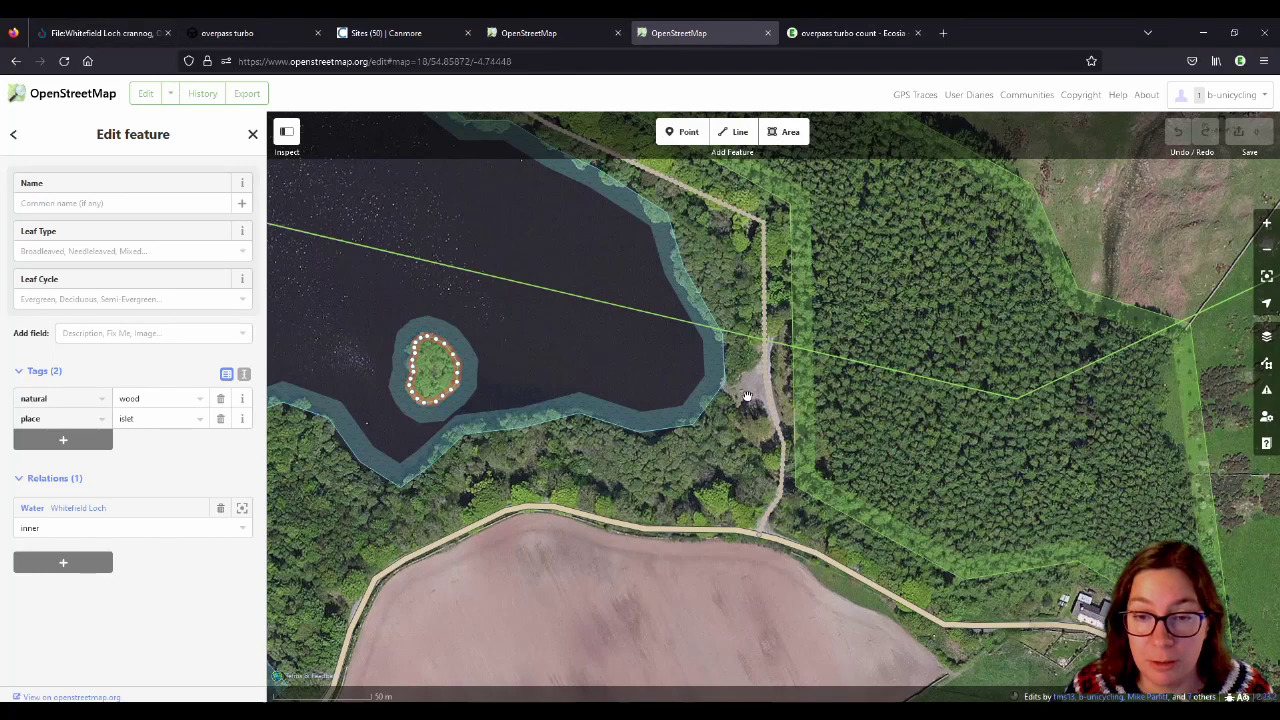
{"action": "scroll", "coordinate": [746, 396], "scroll_direction": "up", "scroll_amount": 1}
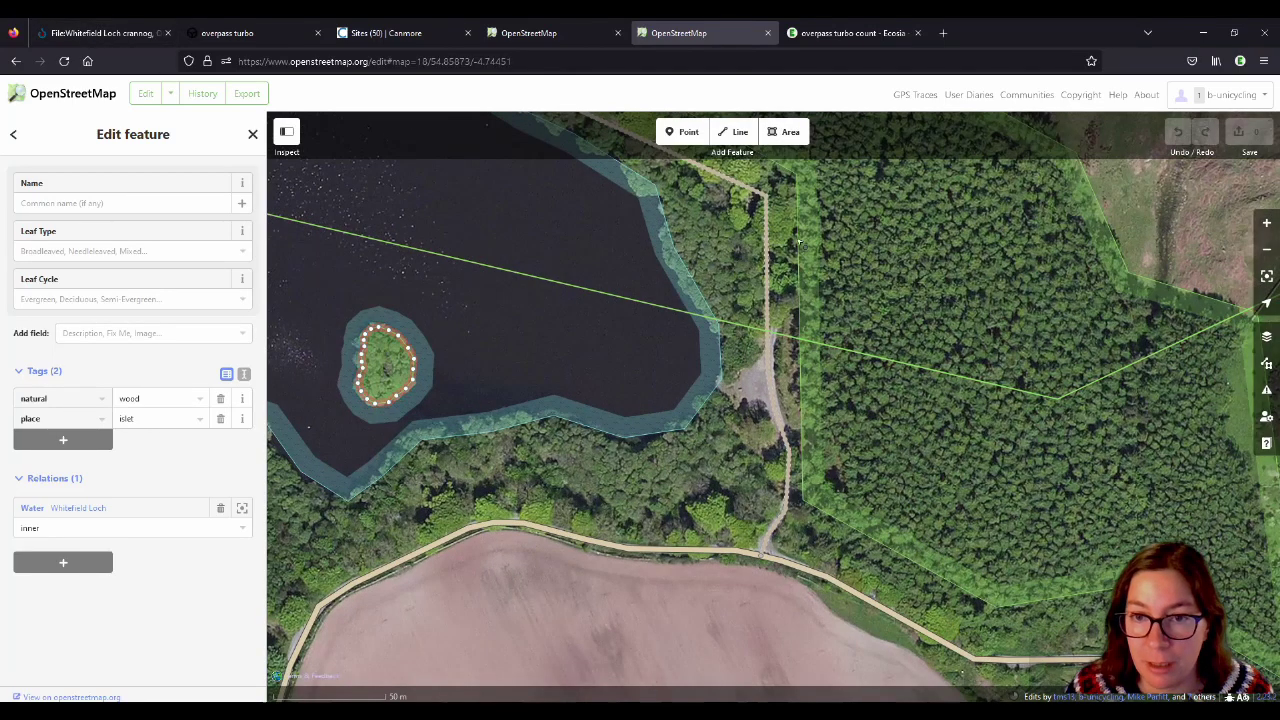
{"action": "left_click_drag", "start_coordinate": [890, 280], "coordinate": [1040, 276]}
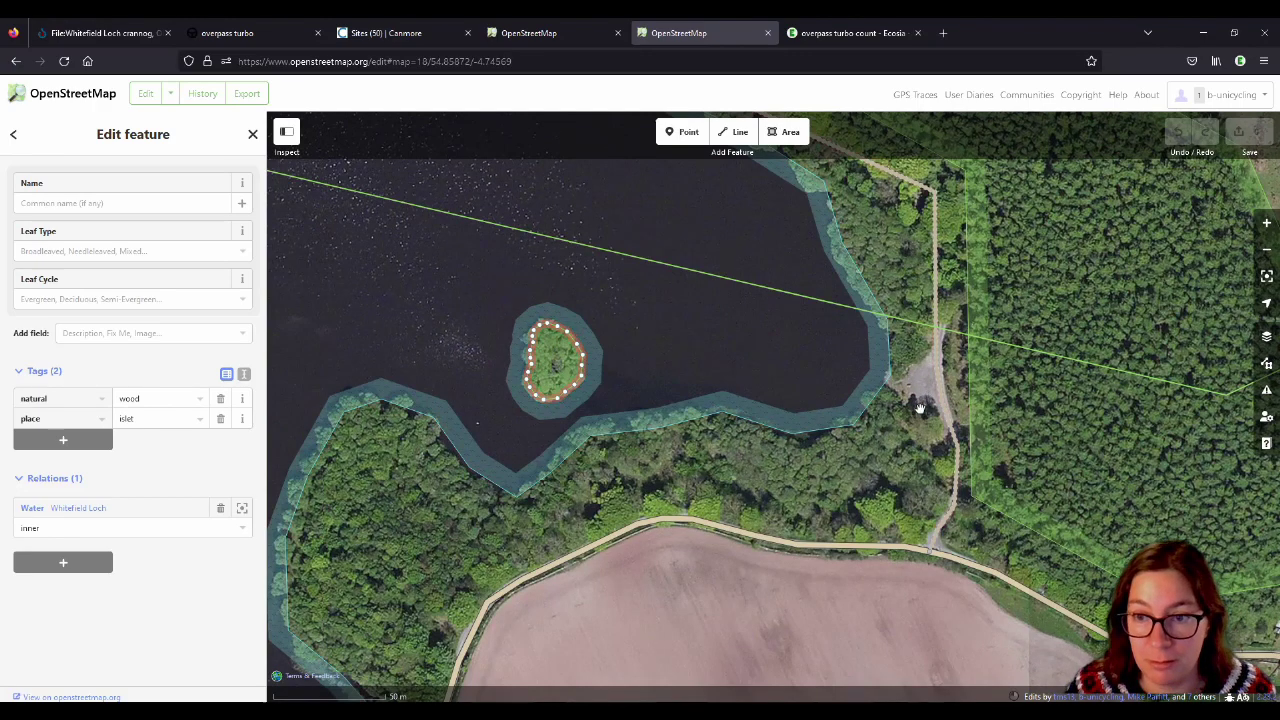
{"action": "scroll", "coordinate": [903, 428], "scroll_direction": "down", "scroll_amount": 2}
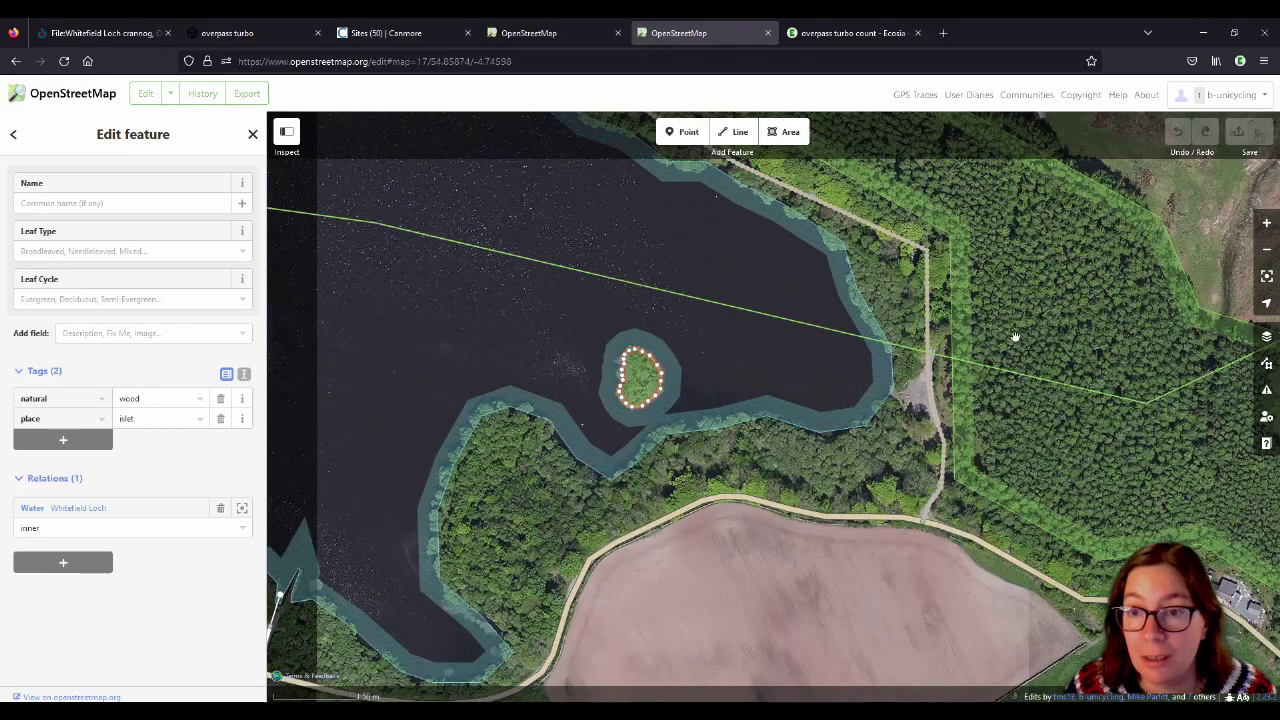
{"action": "left_click_drag", "start_coordinate": [1011, 337], "coordinate": [1097, 351]}
{"action": "scroll", "coordinate": [730, 428], "scroll_direction": "up", "scroll_amount": 5}
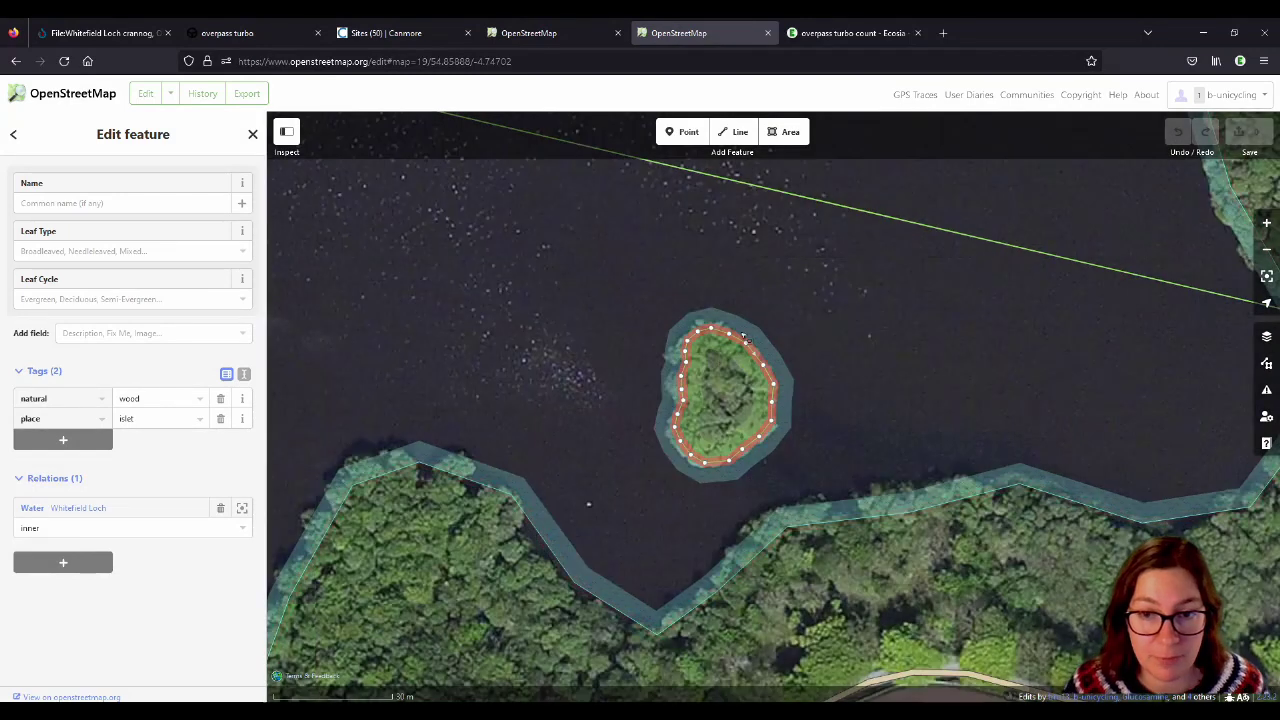
Step: Reselect the wooded islet and add the tag historic=archaeological_site to it
{"action": "left_click", "coordinate": [931, 388]}
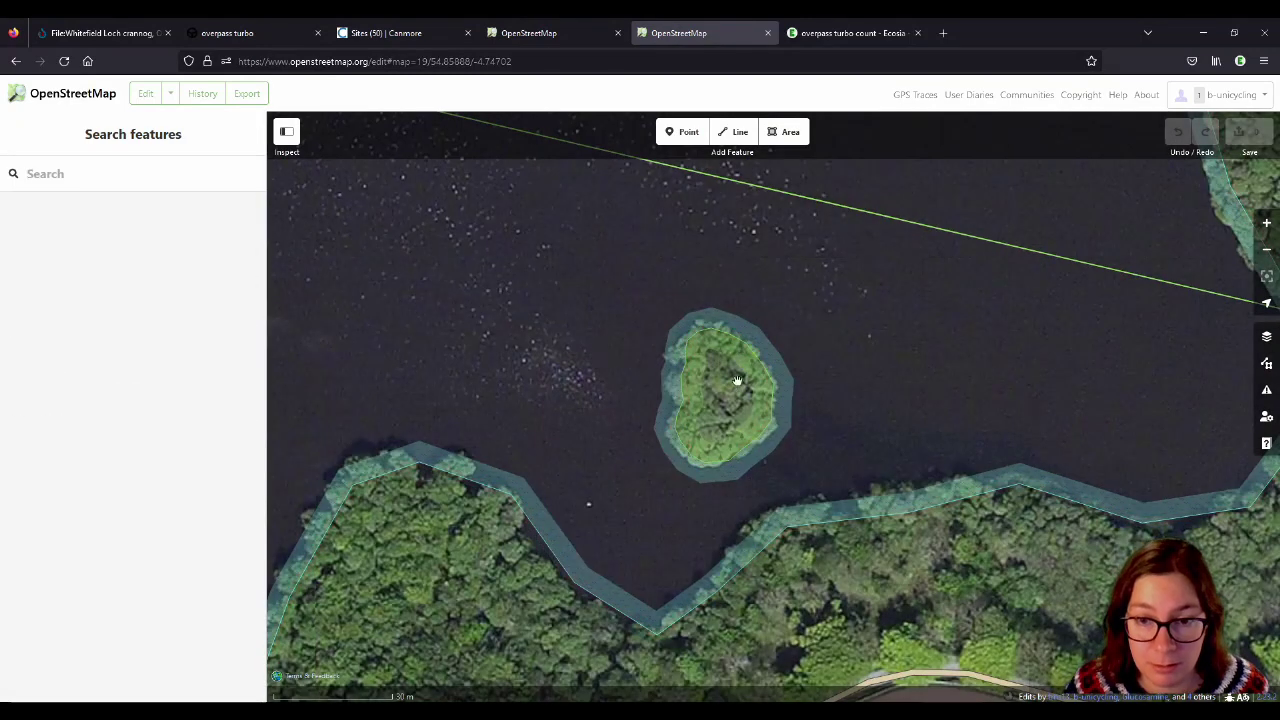
{"action": "left_click", "coordinate": [752, 372]}
{"action": "scroll", "coordinate": [150, 440], "scroll_direction": "down", "scroll_amount": 1}
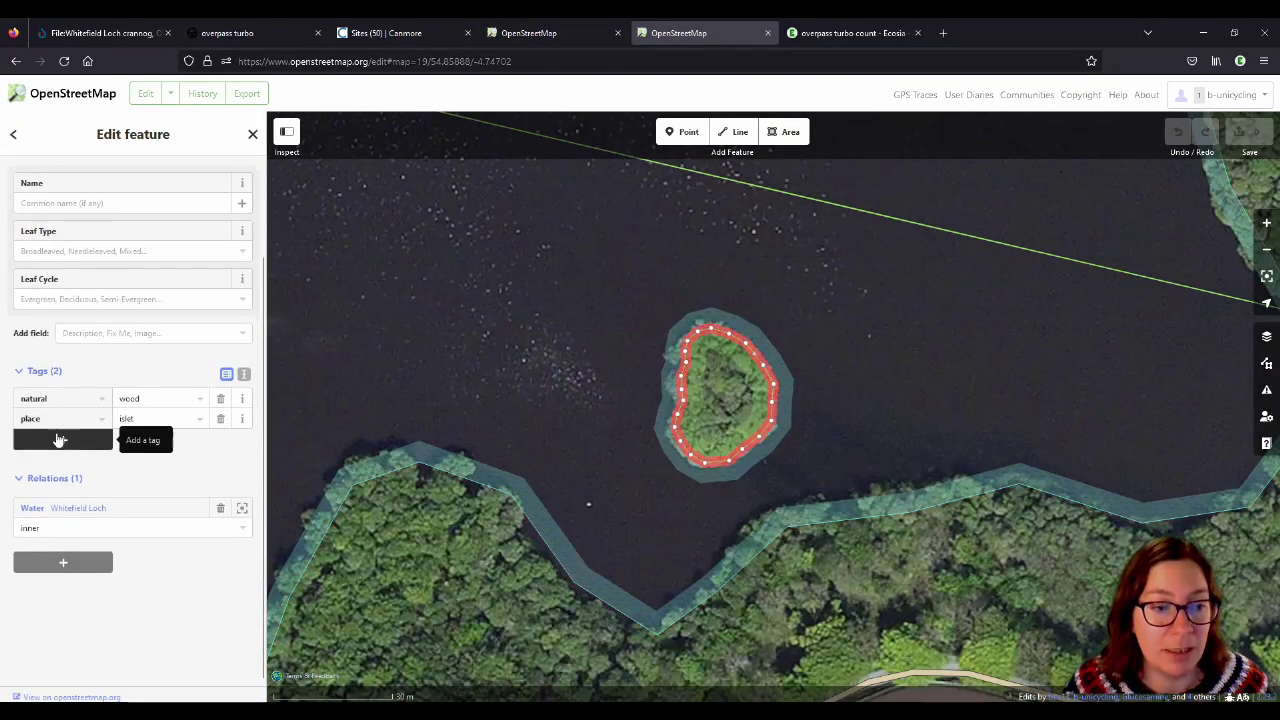
{"action": "left_click", "coordinate": [58, 440]}
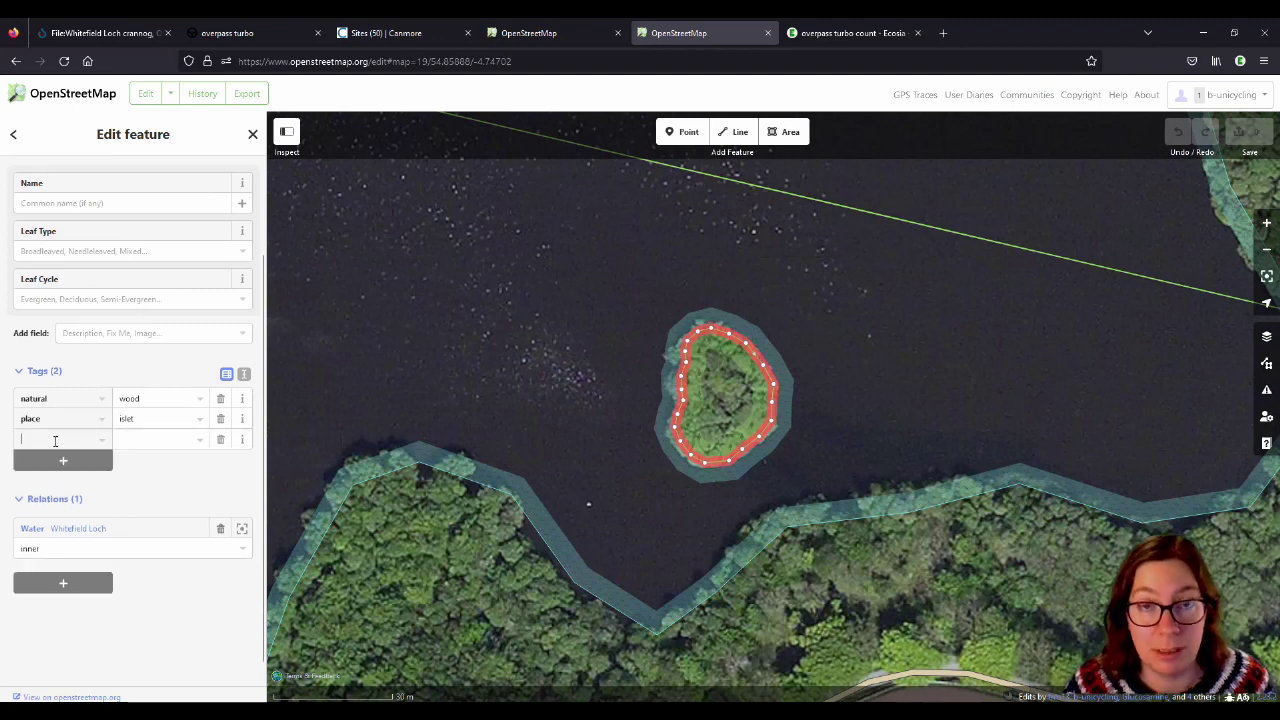
{"action": "type", "text": "histo"}
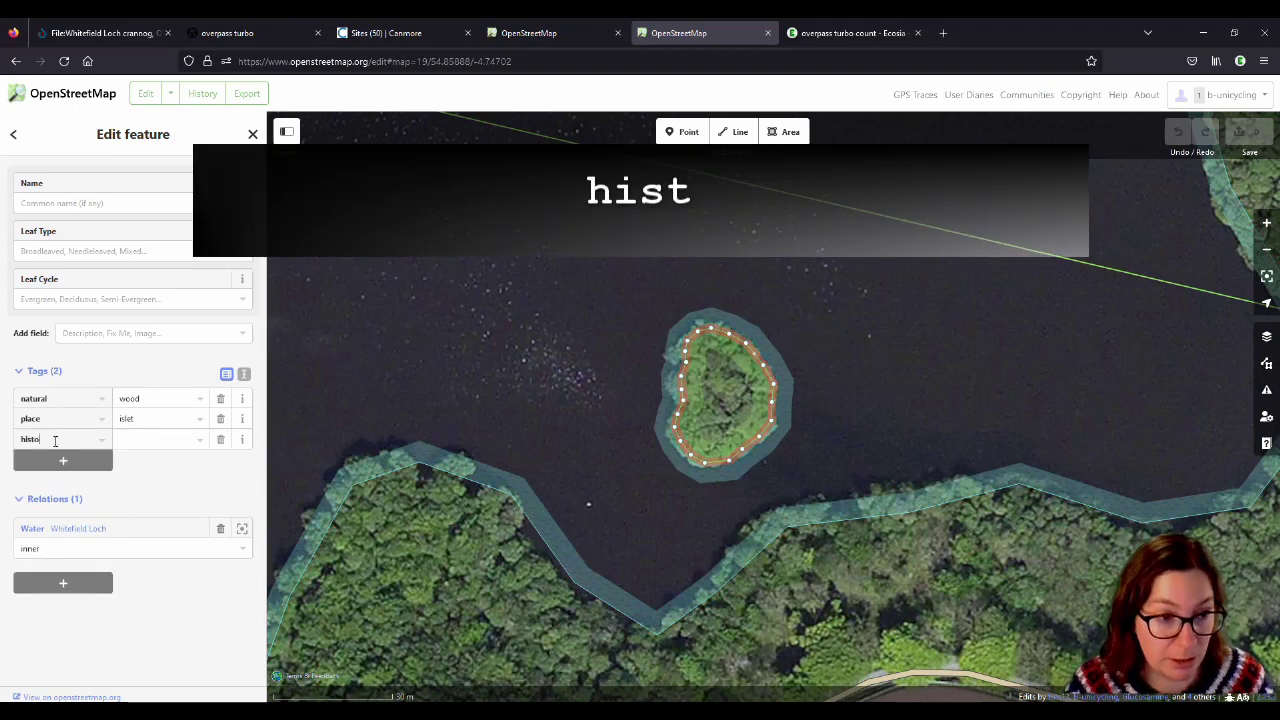
{"action": "type", "text": "ric=archaeological_site"}
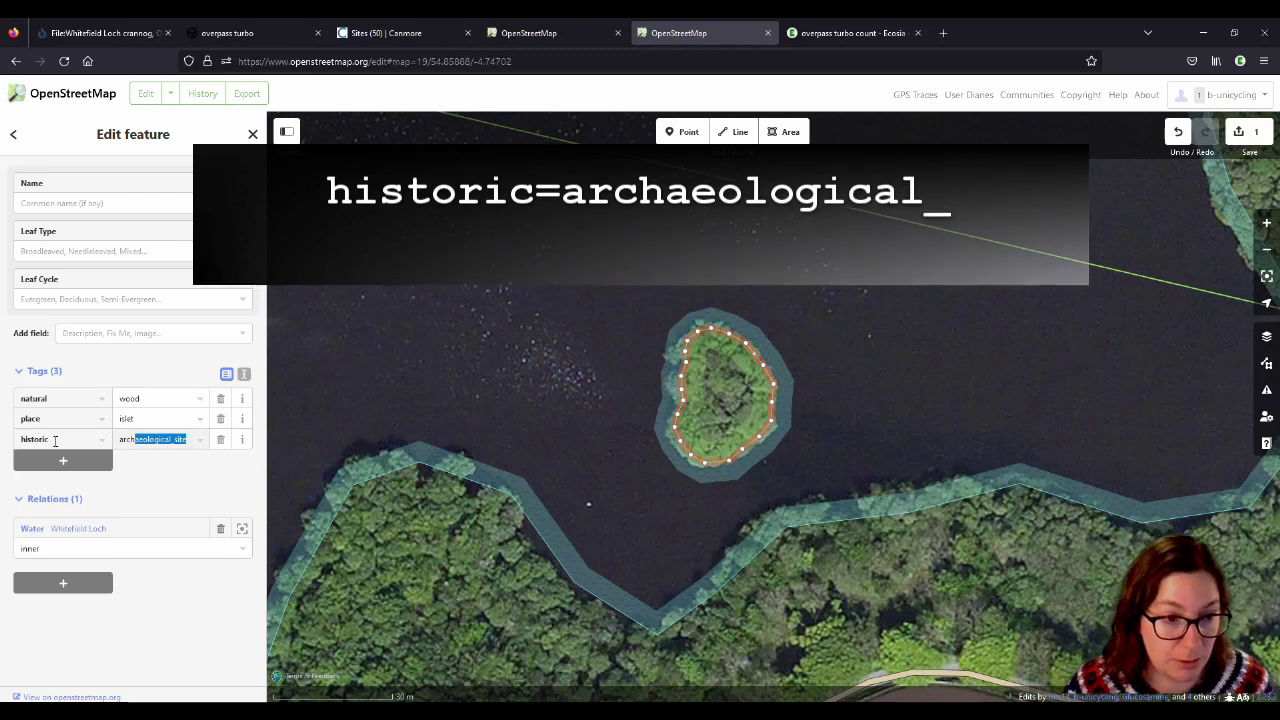
Step: Add the tag archaeological_site=crannog to the islet
{"action": "left_click", "coordinate": [56, 460]}
{"action": "type", "text": "arc"}
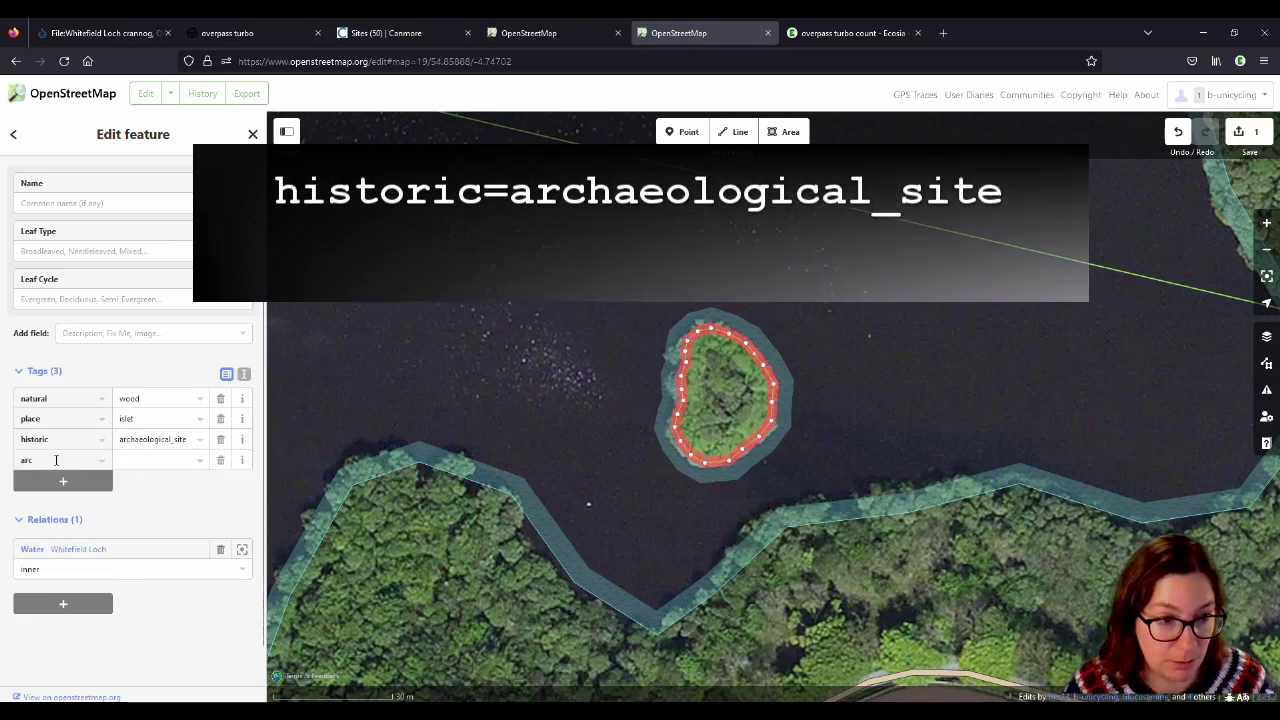
{"action": "type", "text": "haeological_site=cr"}
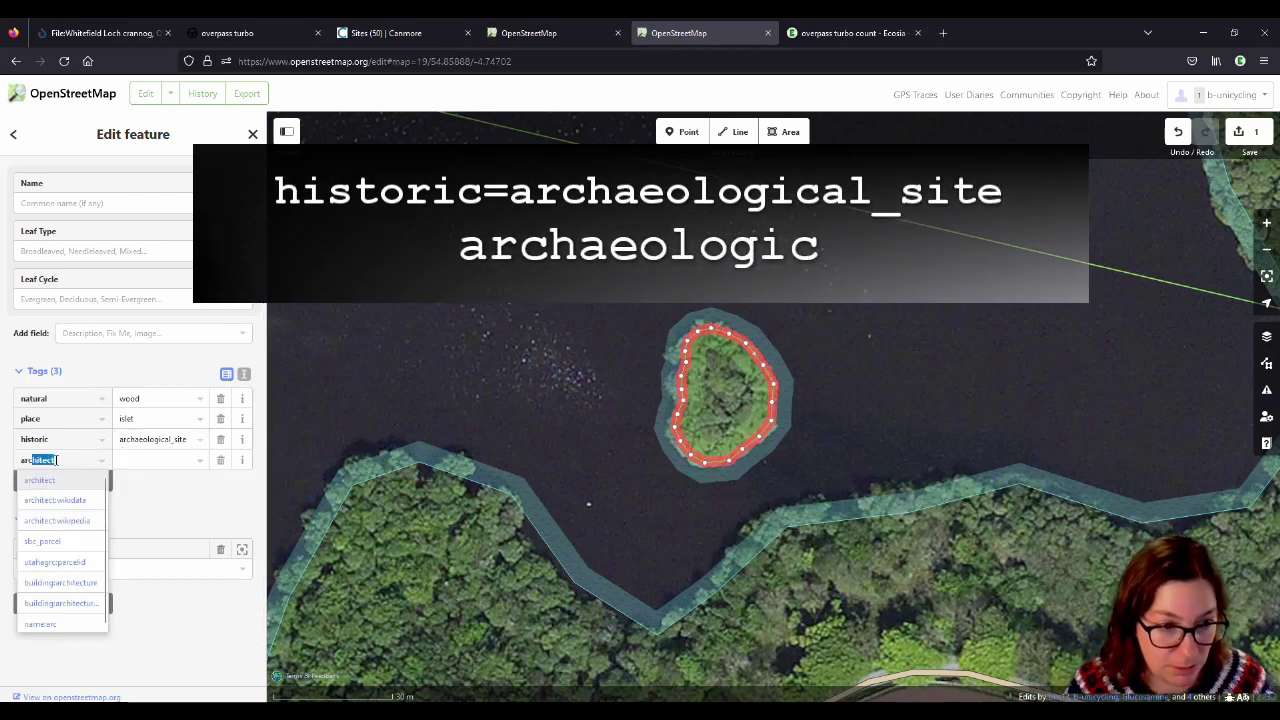
{"action": "type", "text": "annog"}
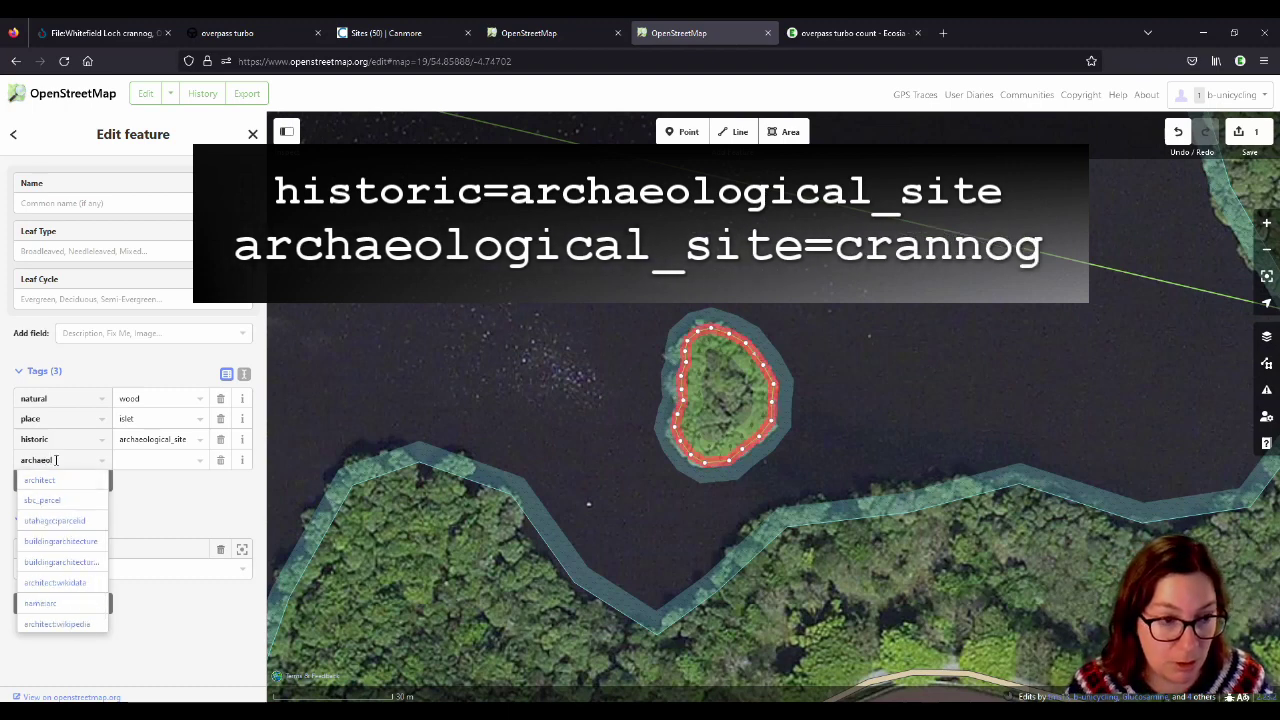
{"action": "key", "text": "shift+Tab"}
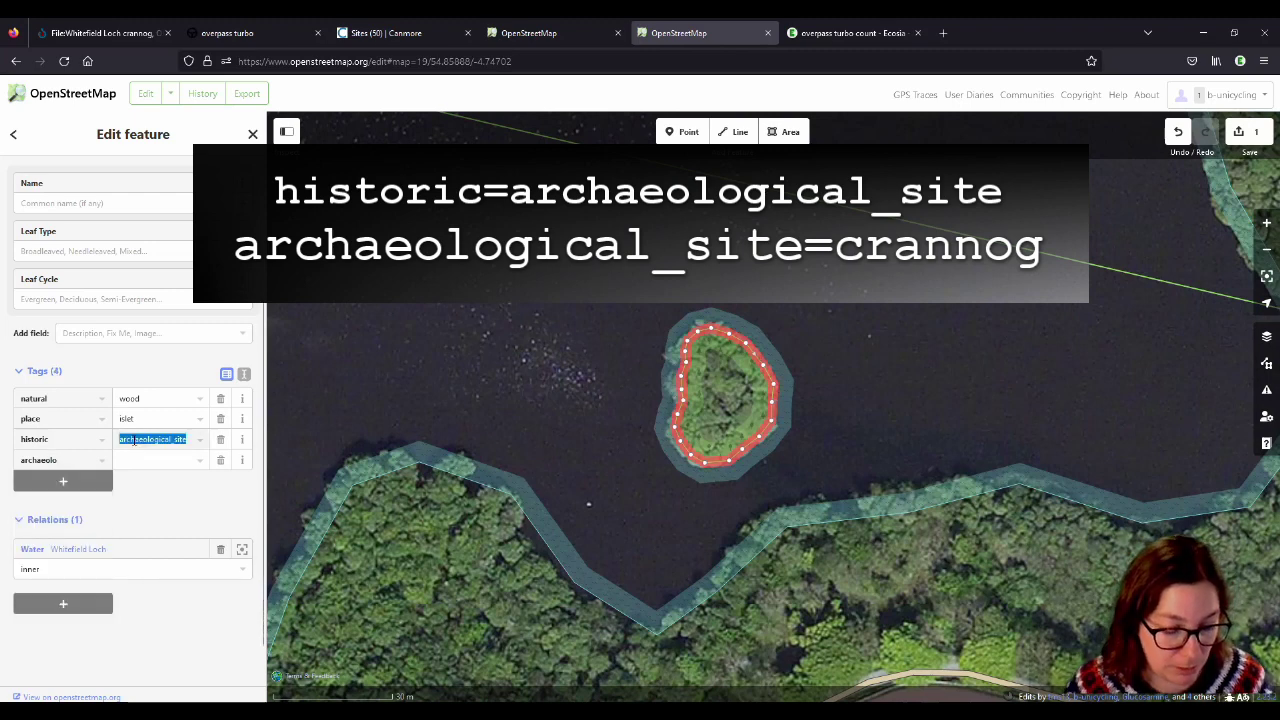
{"action": "key", "text": "Tab"}
{"action": "type", "text": "archaeological_site"}
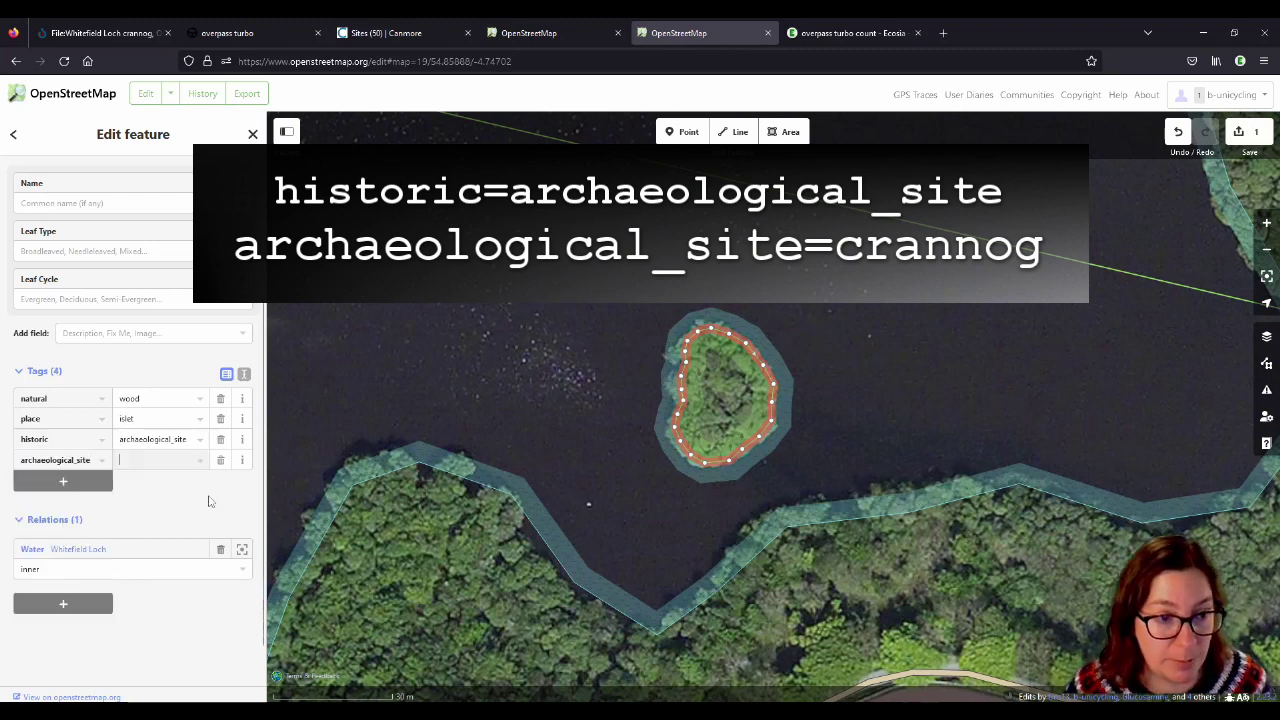
{"action": "key", "text": "Tab"}
{"action": "type", "text": "cr"}
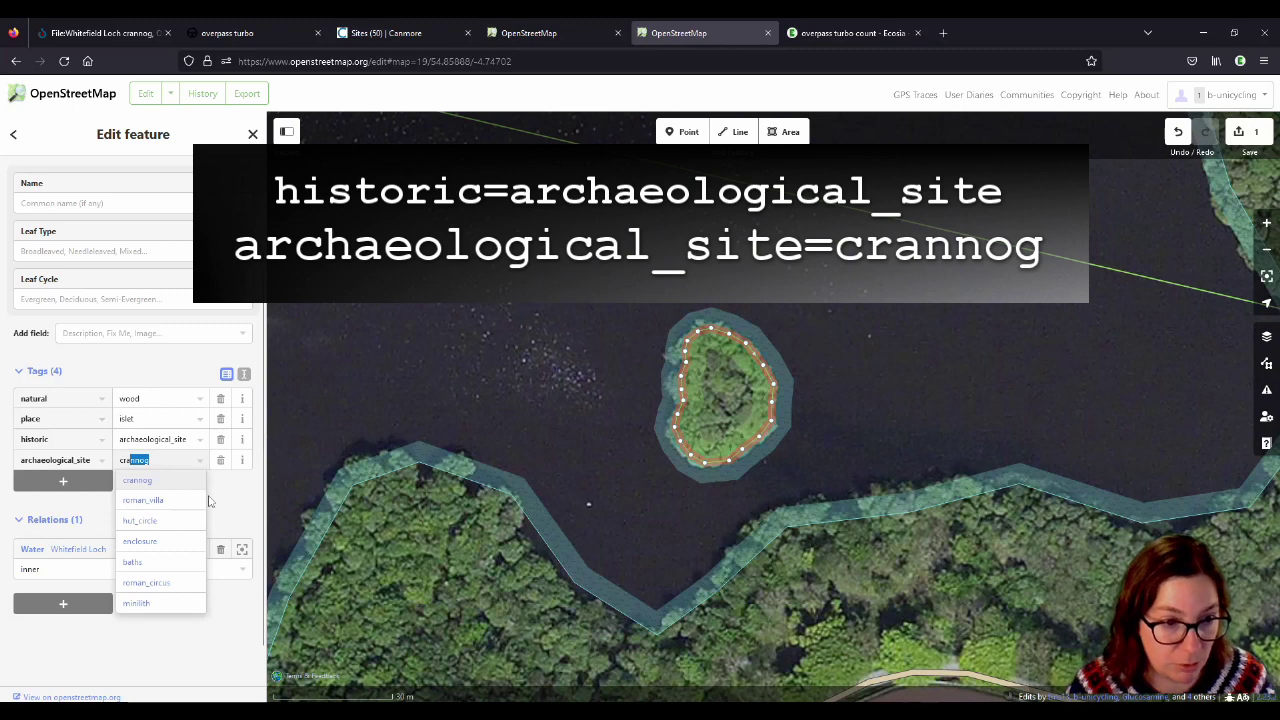
{"action": "left_click", "coordinate": [168, 479]}
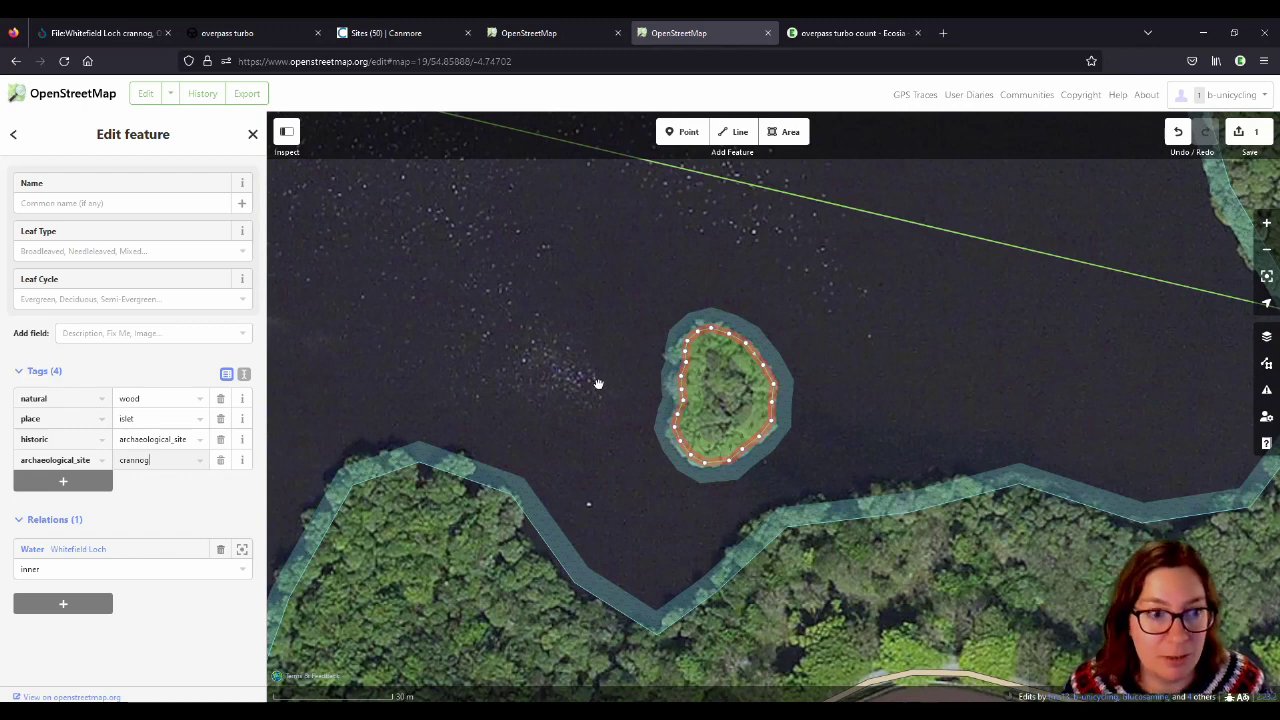
Step: Switch to the search results page for overpass turbo count and load canmore.org.uk's site search in its place
{"action": "left_click", "coordinate": [872, 34]}
{"action": "left_click", "coordinate": [766, 61]}
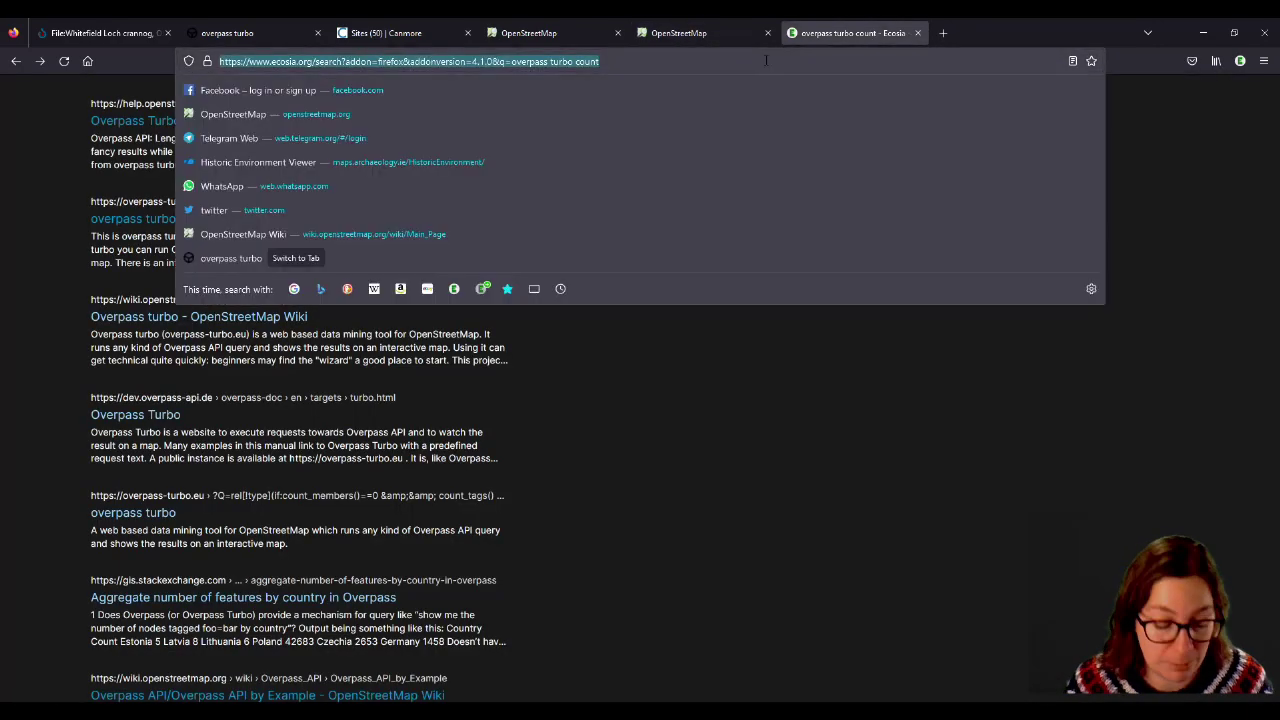
{"action": "type", "text": "canmore.org.uk"}
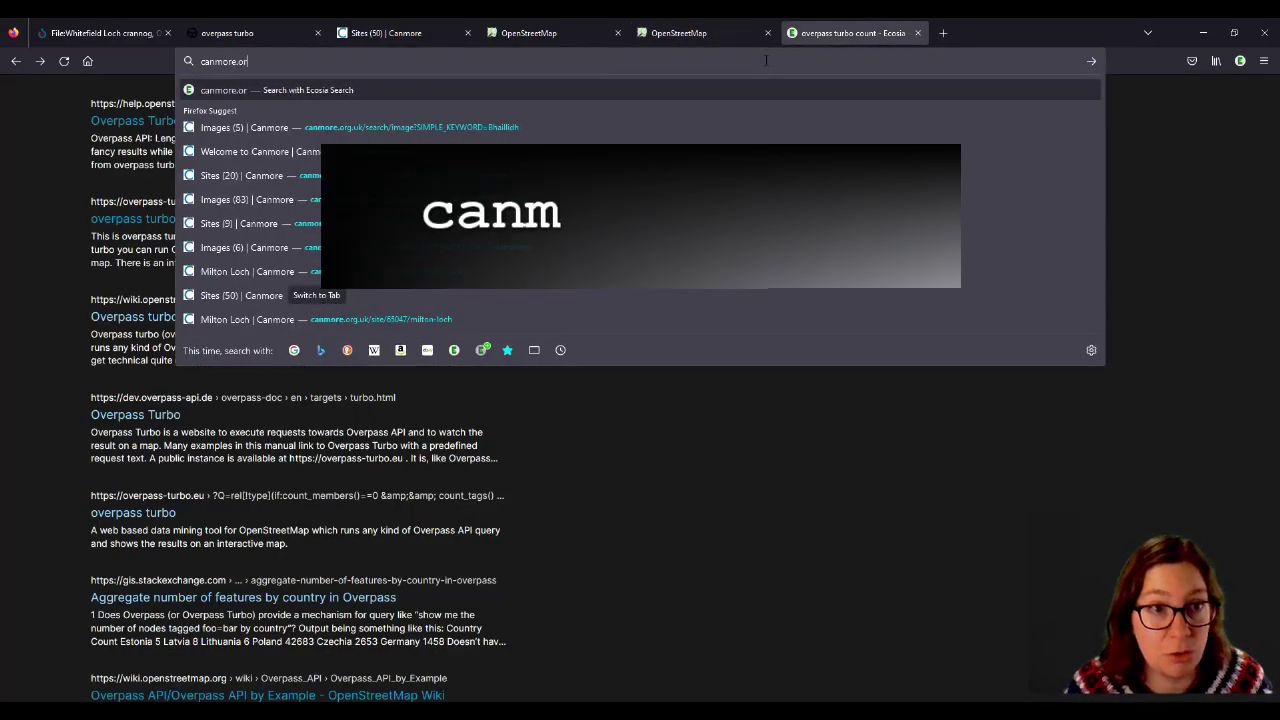
{"action": "key", "text": "Return"}
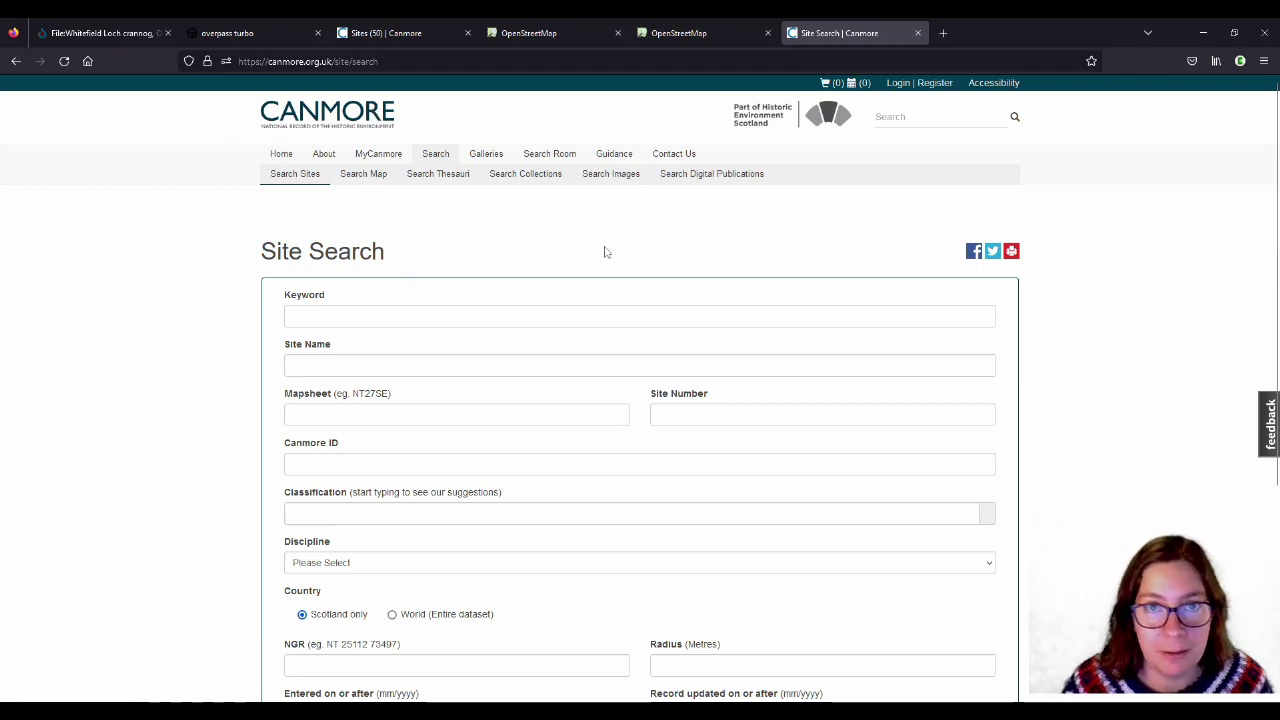
Step: Search the Canmore sites in Scotland for the site name Whitefield Loch
{"action": "scroll", "coordinate": [548, 265], "scroll_direction": "down", "scroll_amount": 1}
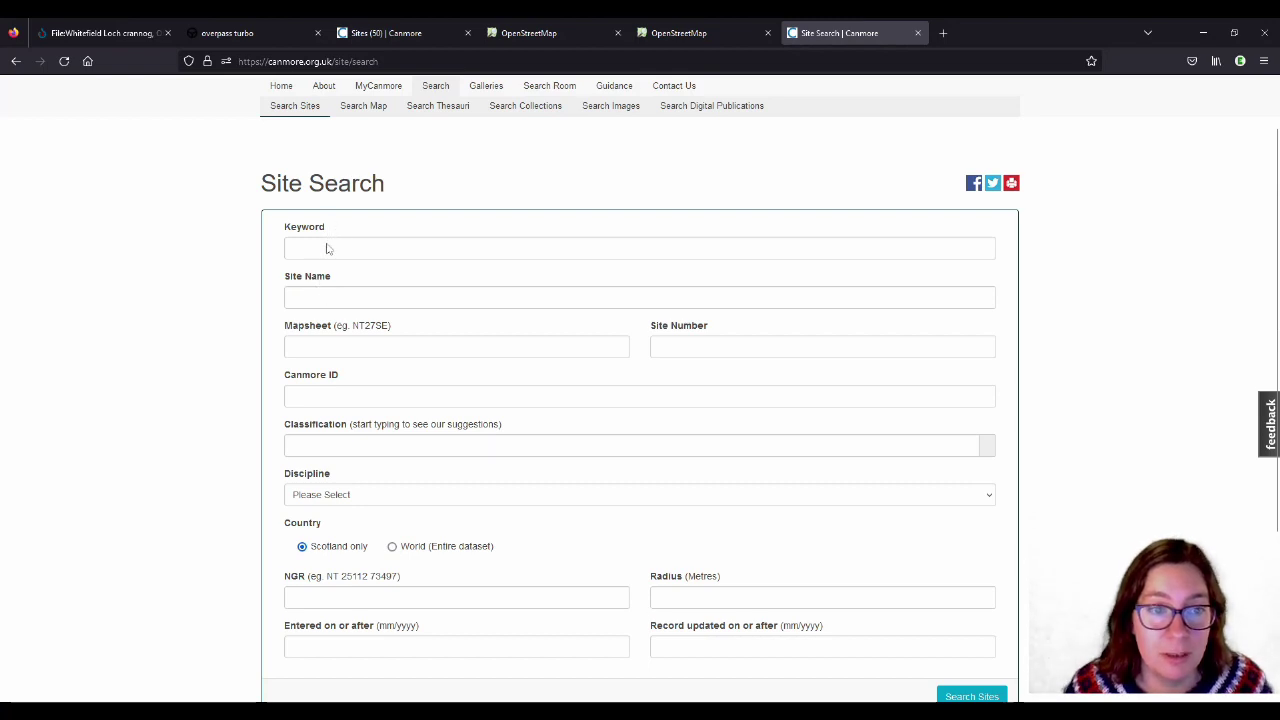
{"action": "left_click", "coordinate": [318, 296]}
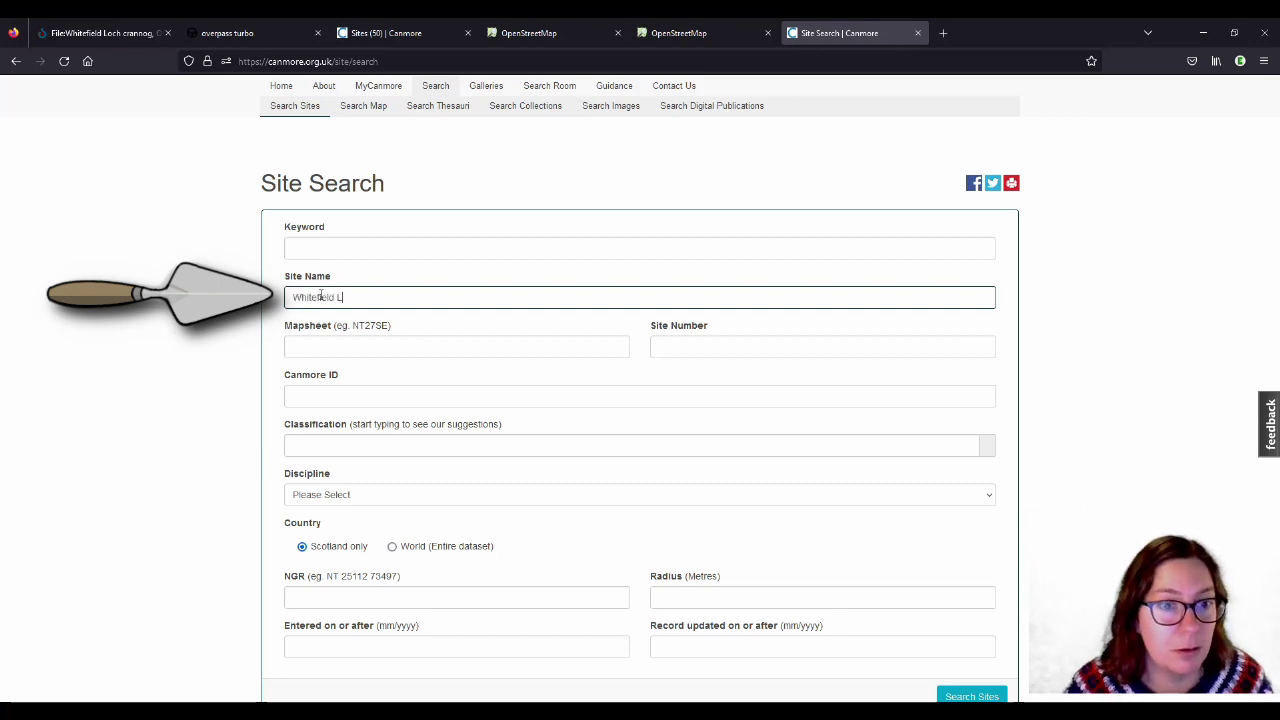
{"action": "type", "text": "Whitefield Loc"}
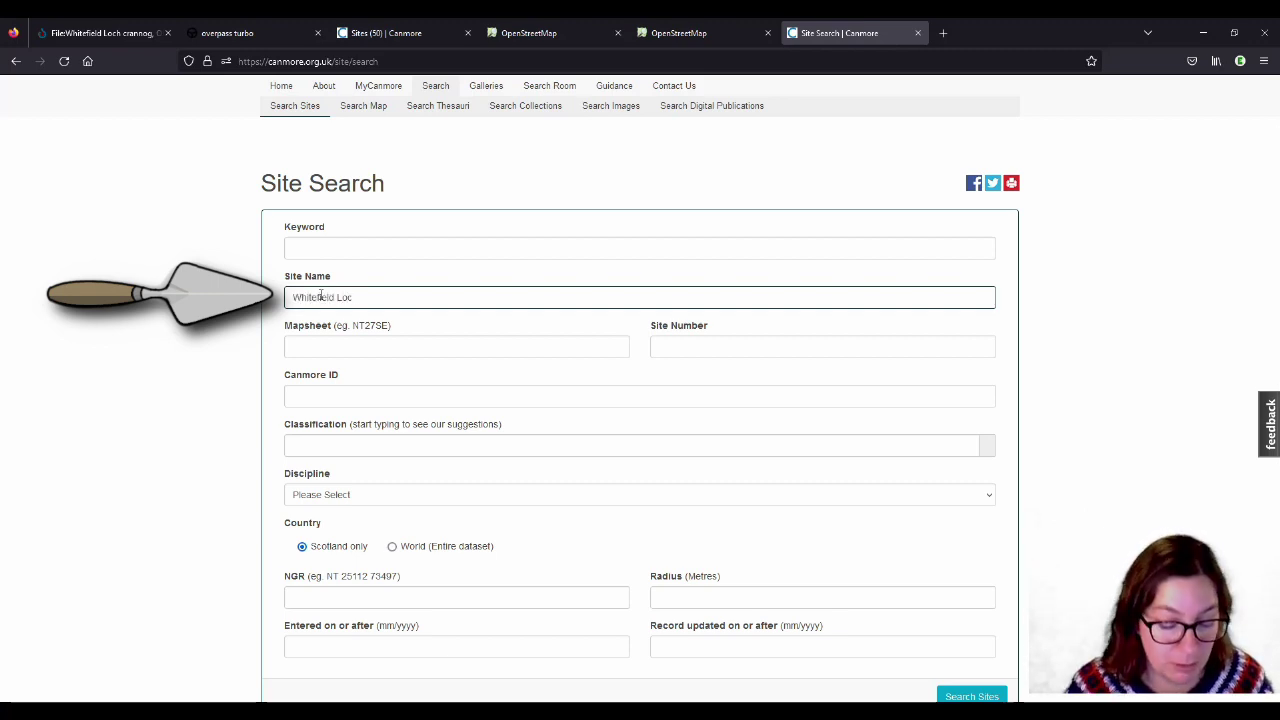
{"action": "type", "text": "h"}
{"action": "scroll", "coordinate": [968, 634], "scroll_direction": "down", "scroll_amount": 1}
{"action": "left_click", "coordinate": [968, 634]}
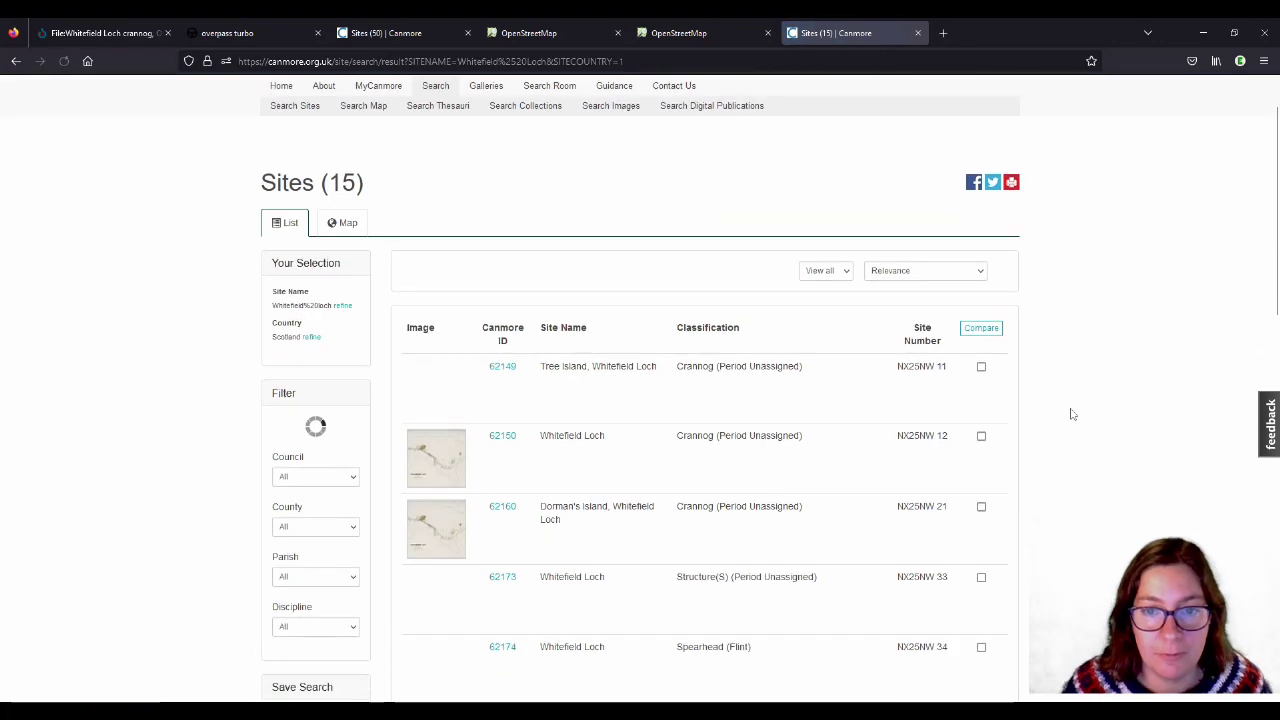
Step: Look through the Whitefield Loch site results and filter them to the Crannog classification
{"action": "scroll", "coordinate": [1075, 336], "scroll_direction": "down", "scroll_amount": 3}
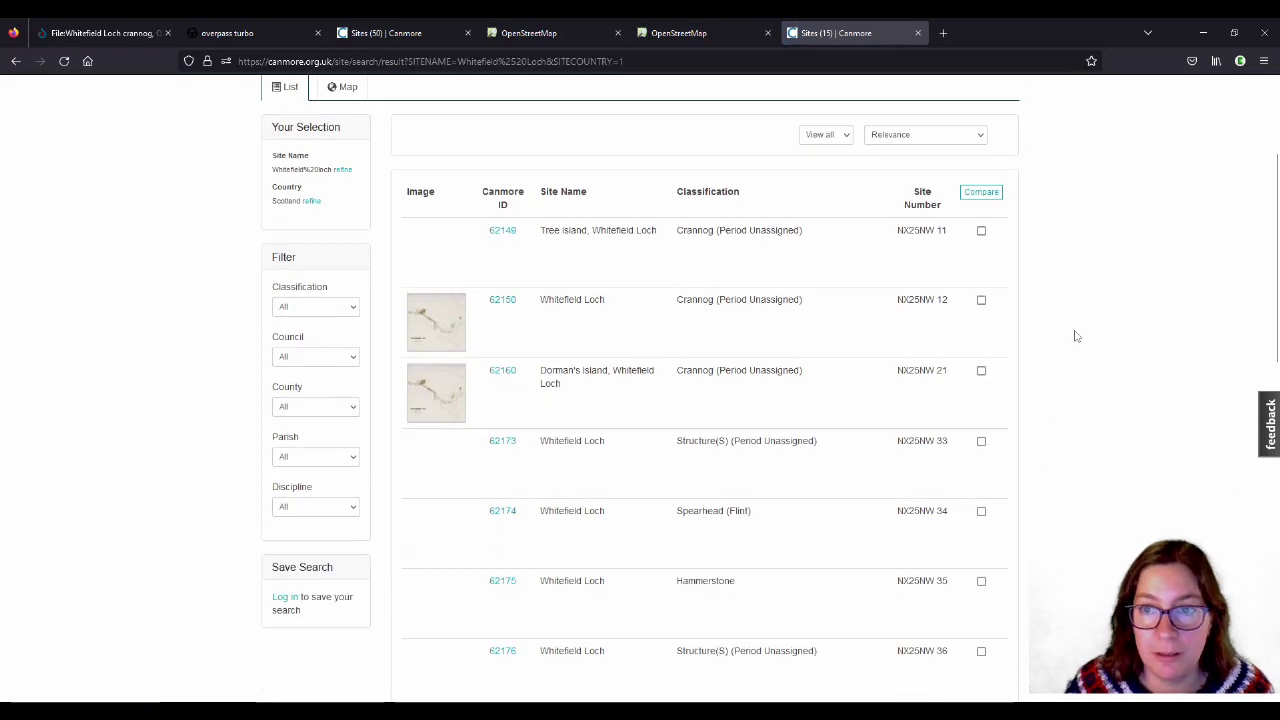
{"action": "scroll", "coordinate": [1079, 336], "scroll_direction": "up", "scroll_amount": 3}
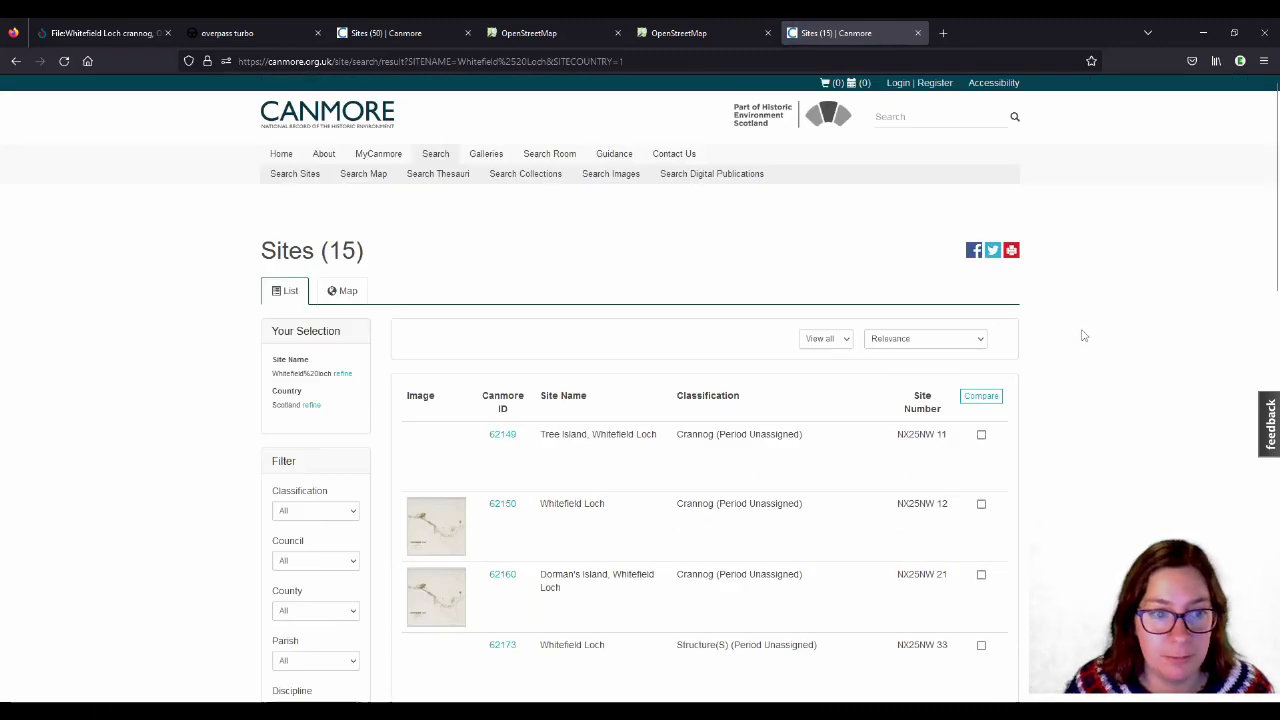
{"action": "scroll", "coordinate": [1083, 336], "scroll_direction": "down", "scroll_amount": 10}
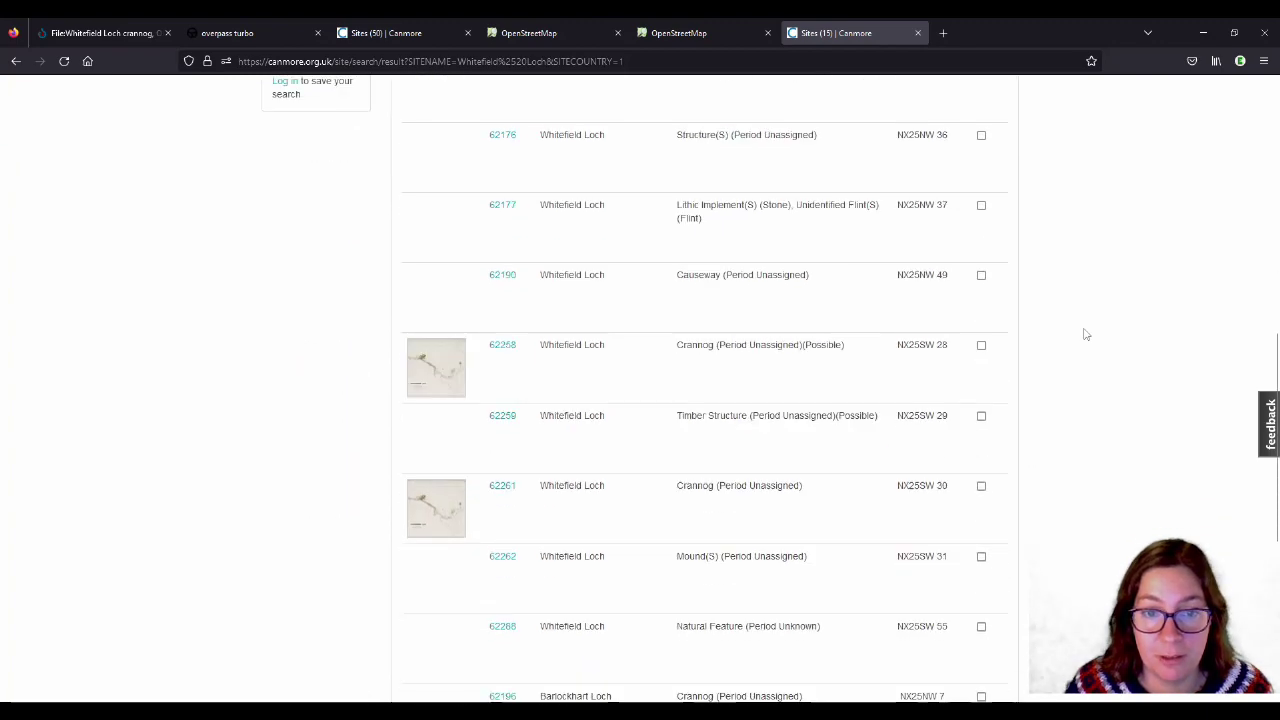
{"action": "scroll", "coordinate": [1085, 335], "scroll_direction": "up", "scroll_amount": 10}
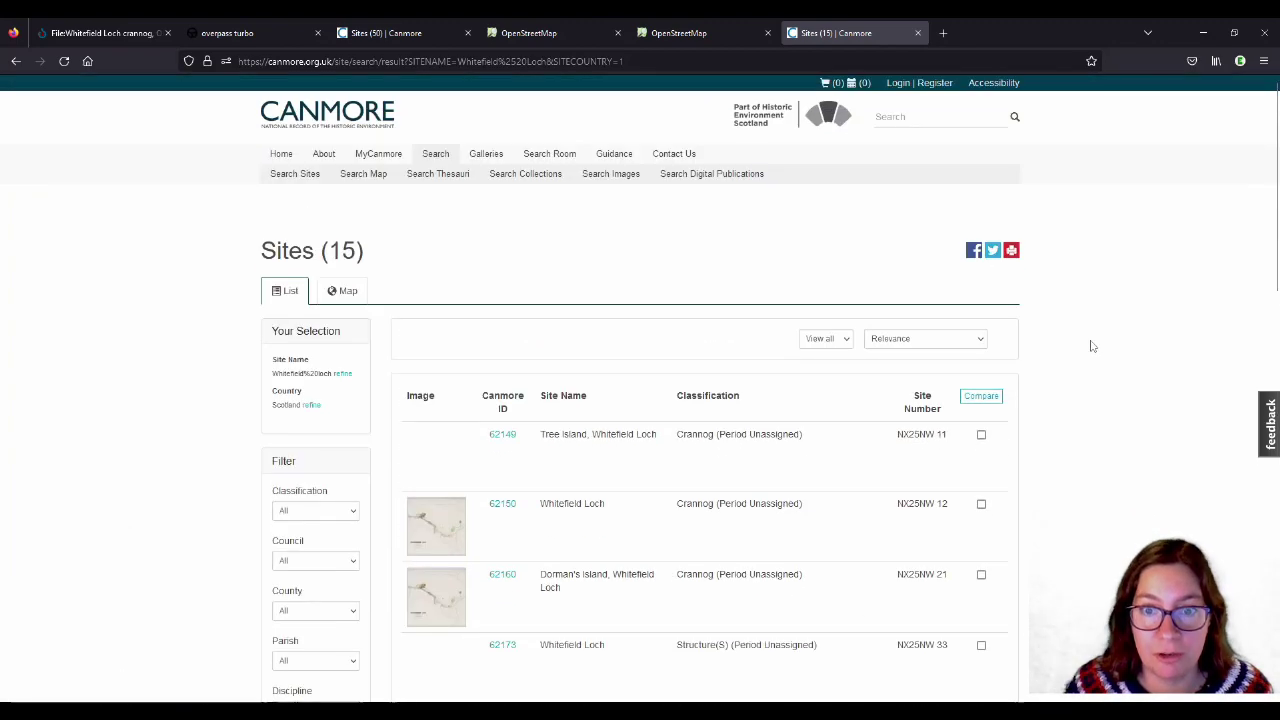
{"action": "scroll", "coordinate": [1092, 346], "scroll_direction": "down", "scroll_amount": 1}
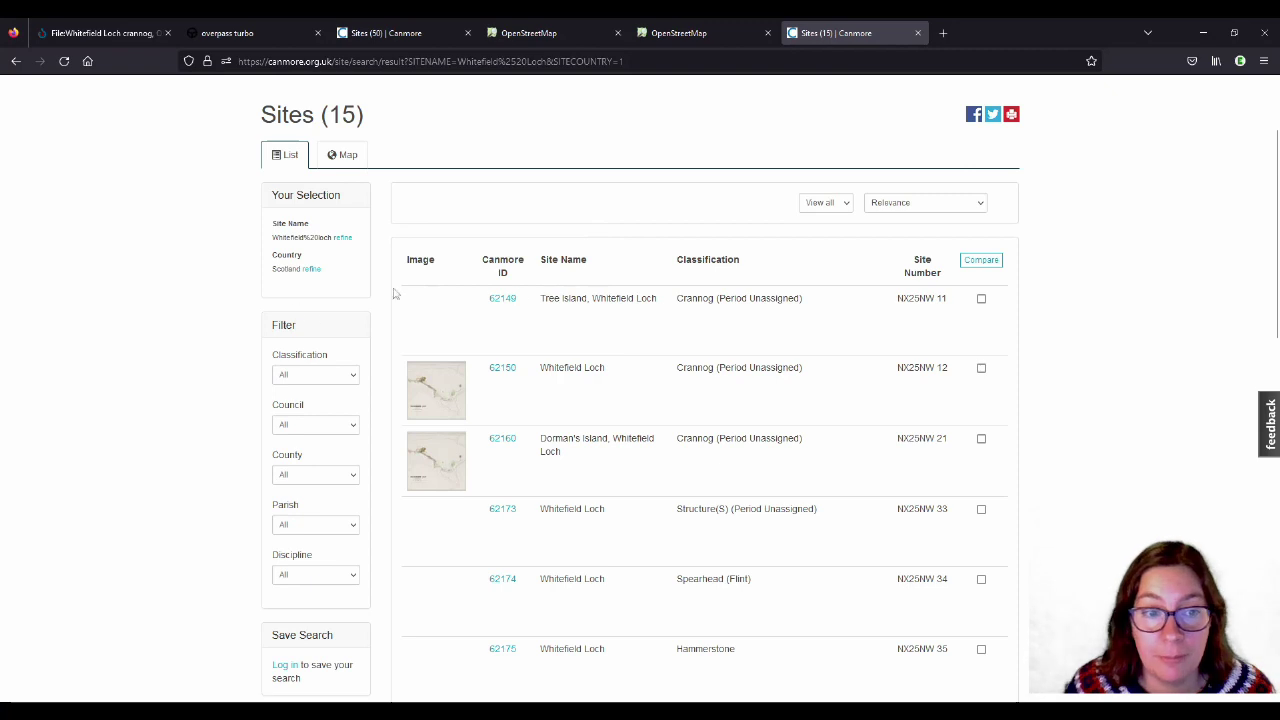
{"action": "left_click", "coordinate": [298, 378]}
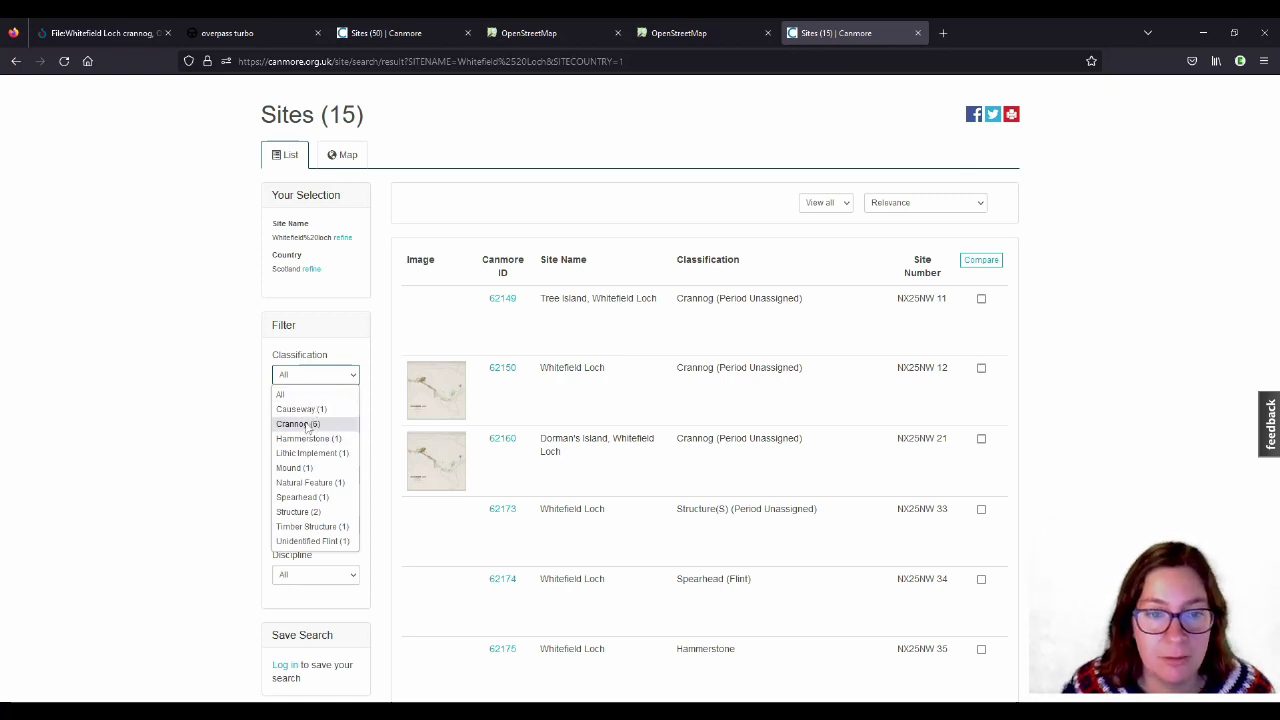
{"action": "left_click", "coordinate": [308, 425]}
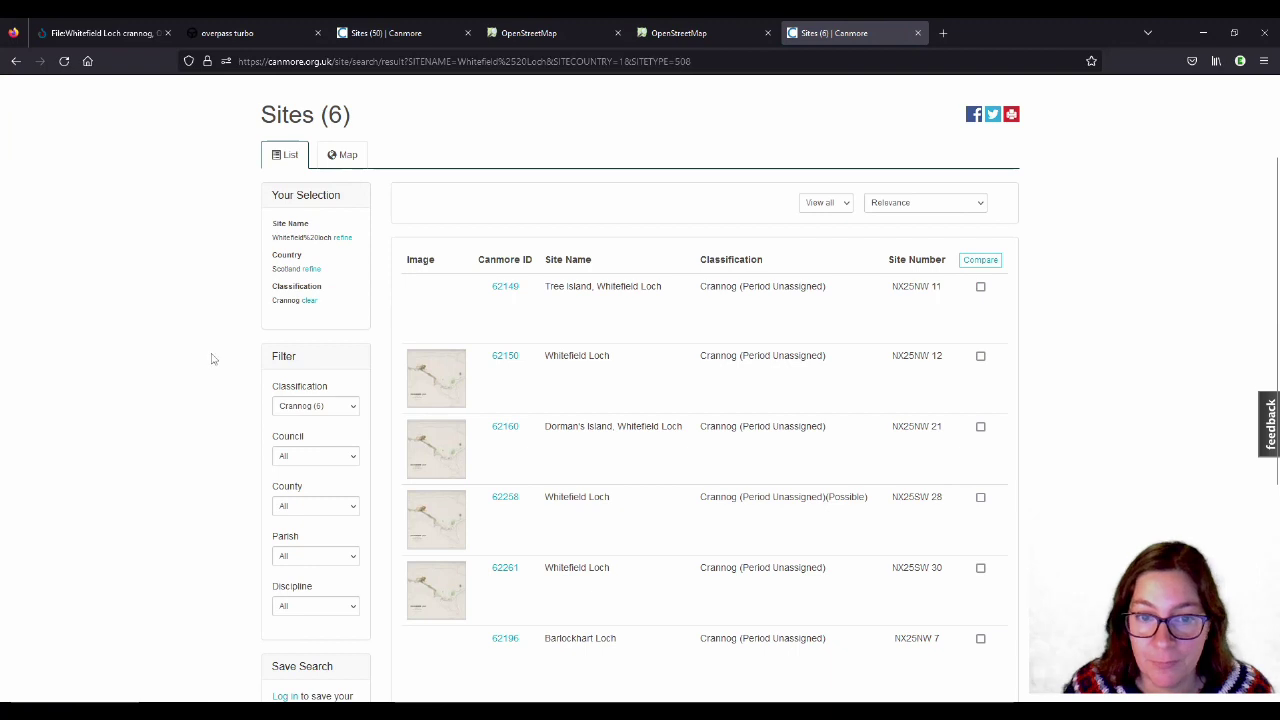
Step: Open the Tree Island, Whitefield Loch crannog record in a separate tab, check its map location and close it
{"action": "scroll", "coordinate": [215, 358], "scroll_direction": "down", "scroll_amount": 1}
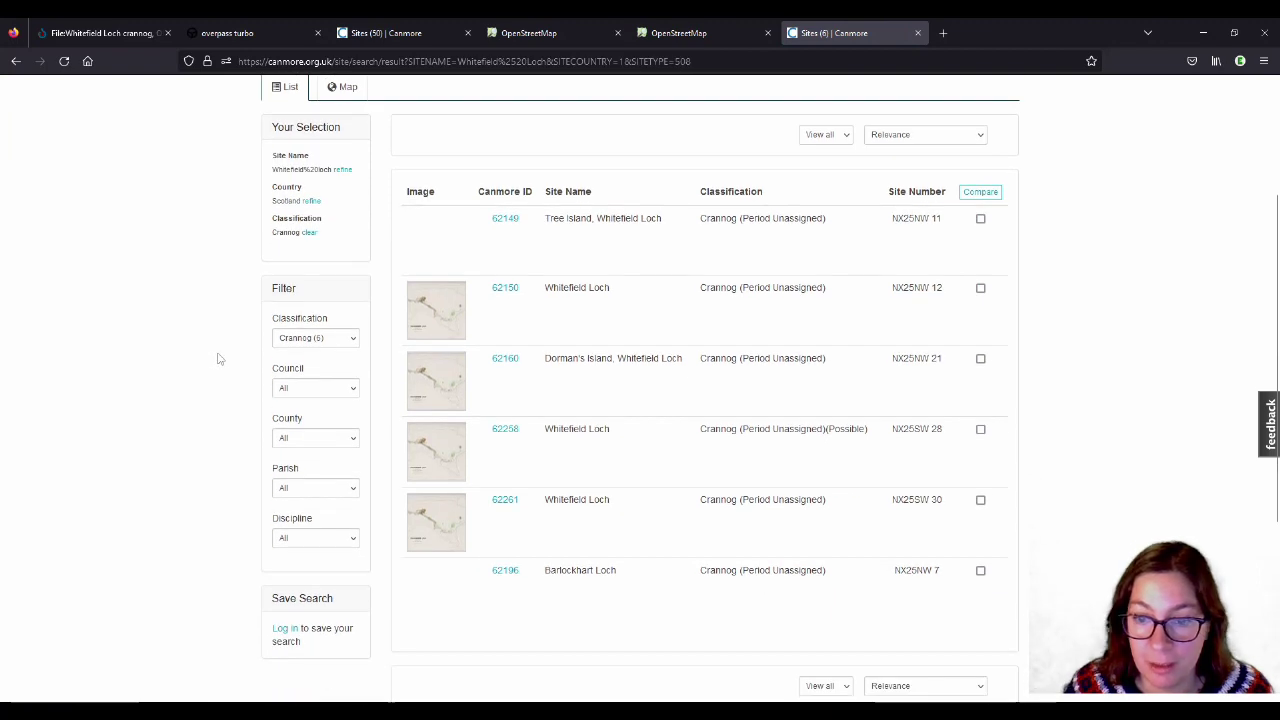
{"action": "right_click", "coordinate": [511, 223]}
{"action": "left_click", "coordinate": [530, 232]}
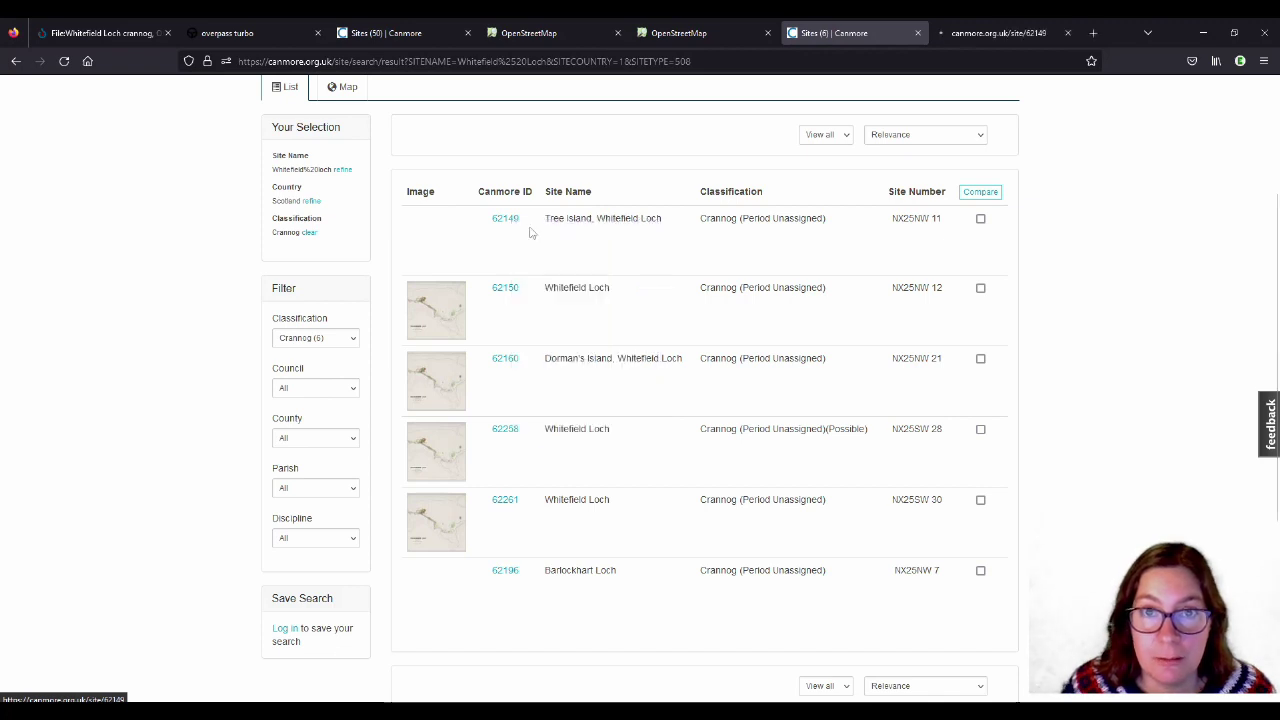
{"action": "left_click", "coordinate": [993, 33]}
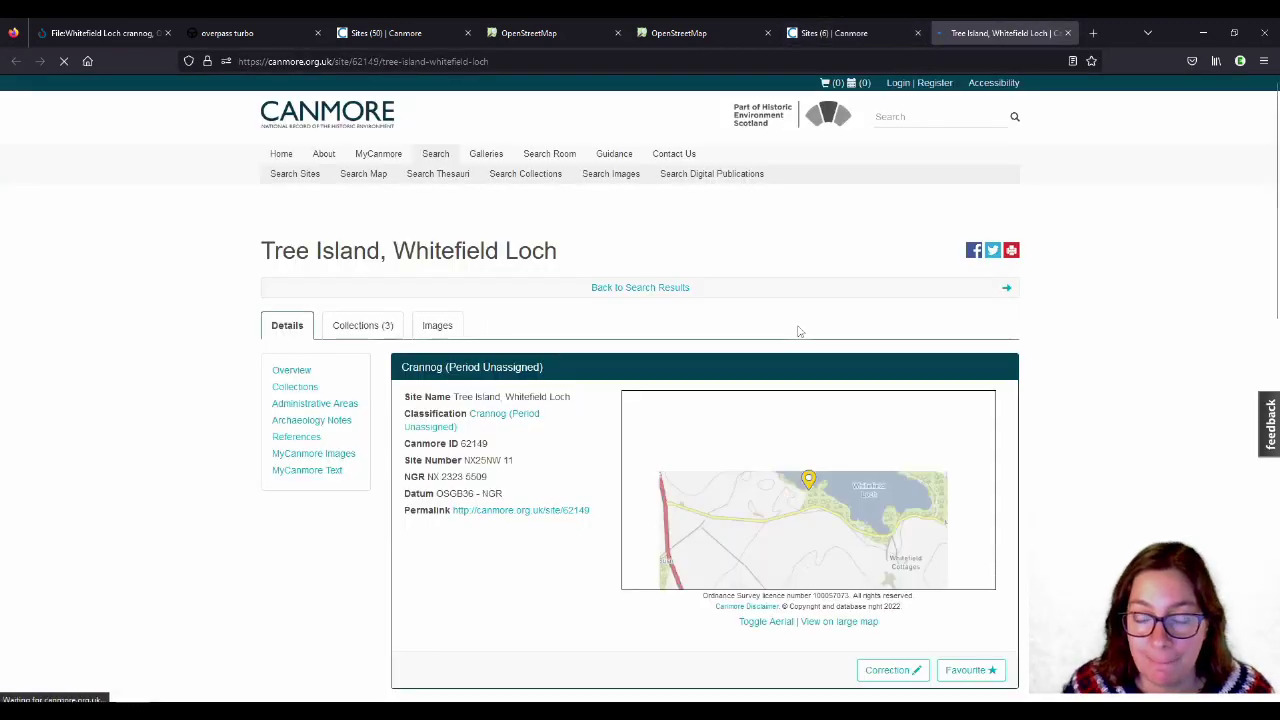
{"action": "left_click", "coordinate": [1067, 33]}
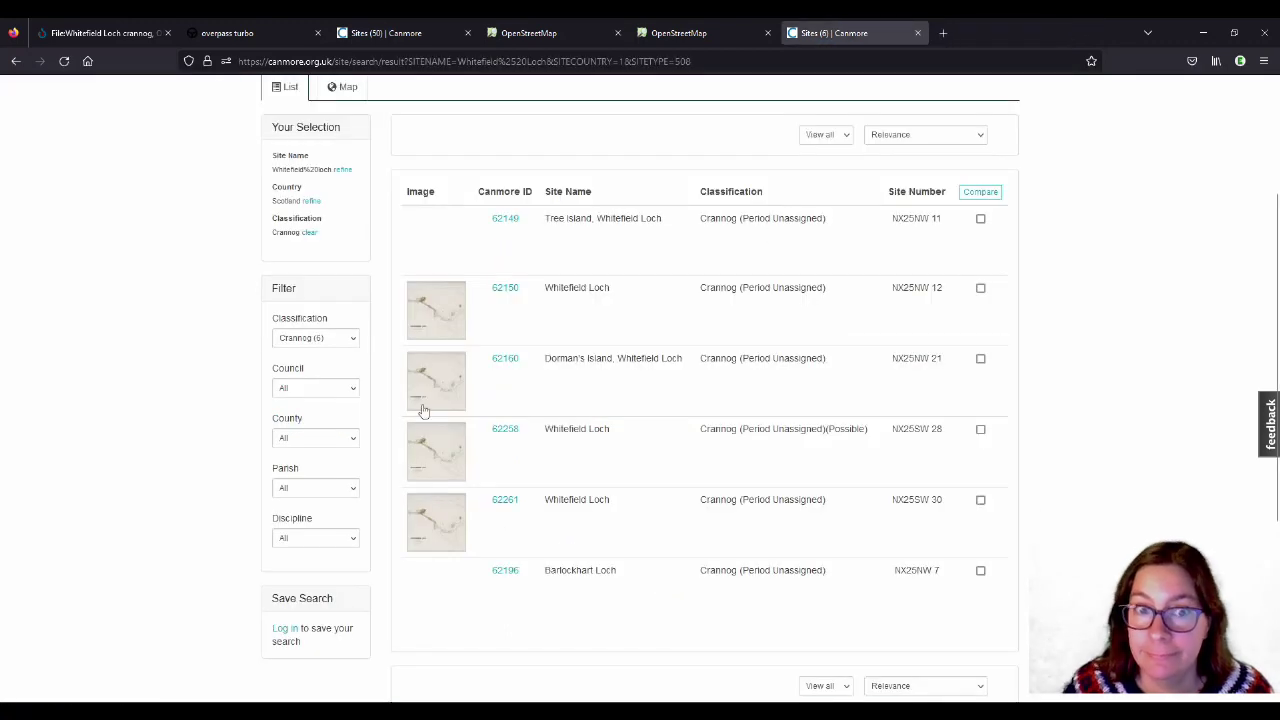
Step: Open the Whitefield Loch crannog record 62150 in a separate tab, check its map location and close it
{"action": "right_click", "coordinate": [512, 294]}
{"action": "left_click", "coordinate": [535, 300]}
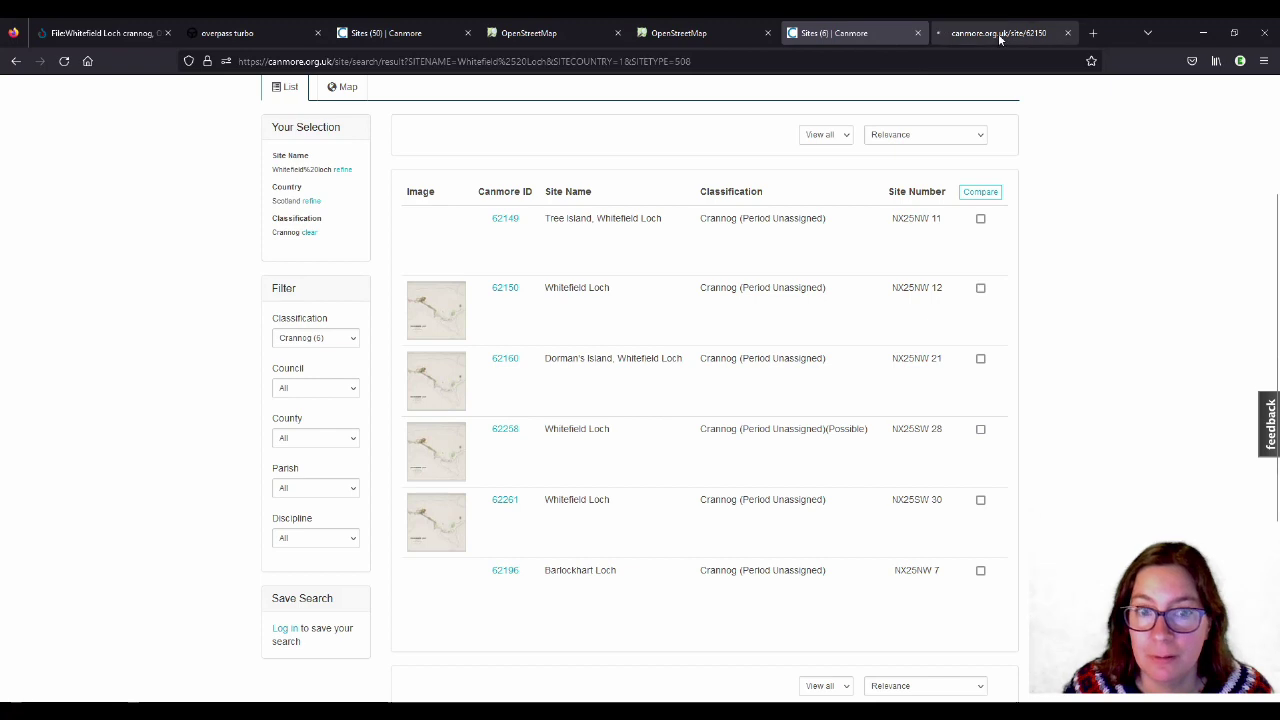
{"action": "left_click", "coordinate": [998, 35]}
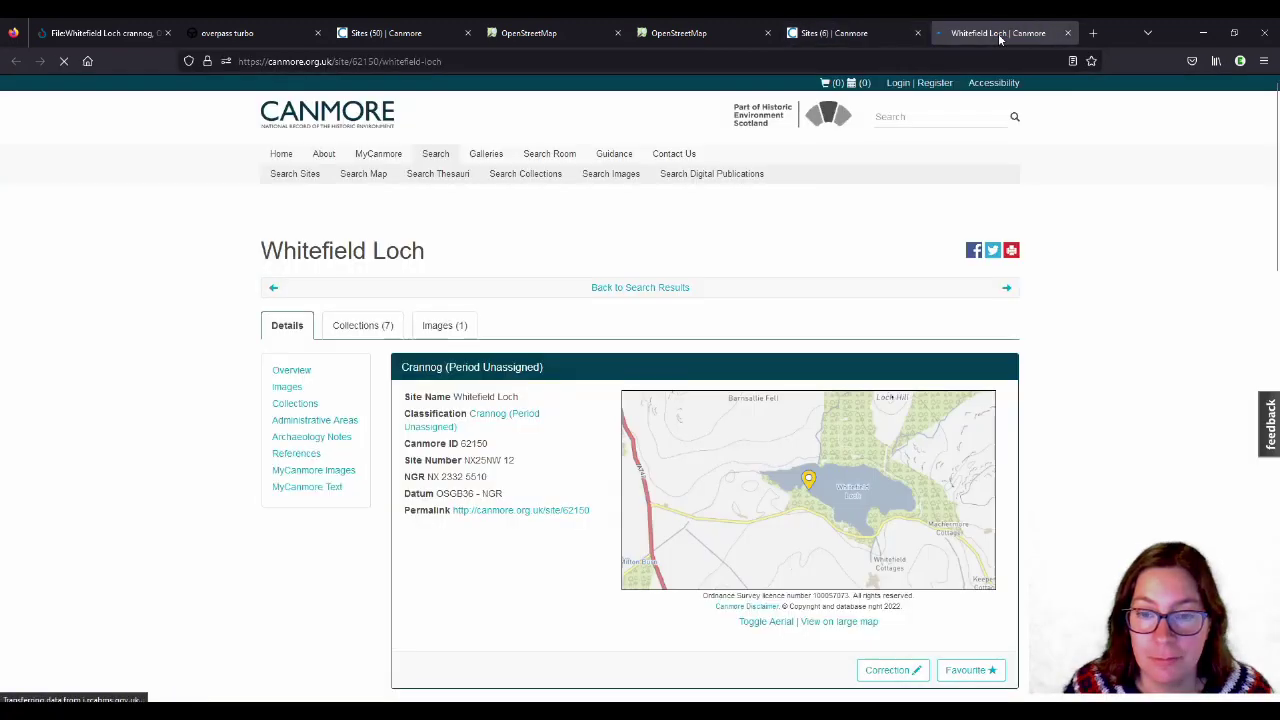
{"action": "left_click", "coordinate": [1067, 33]}
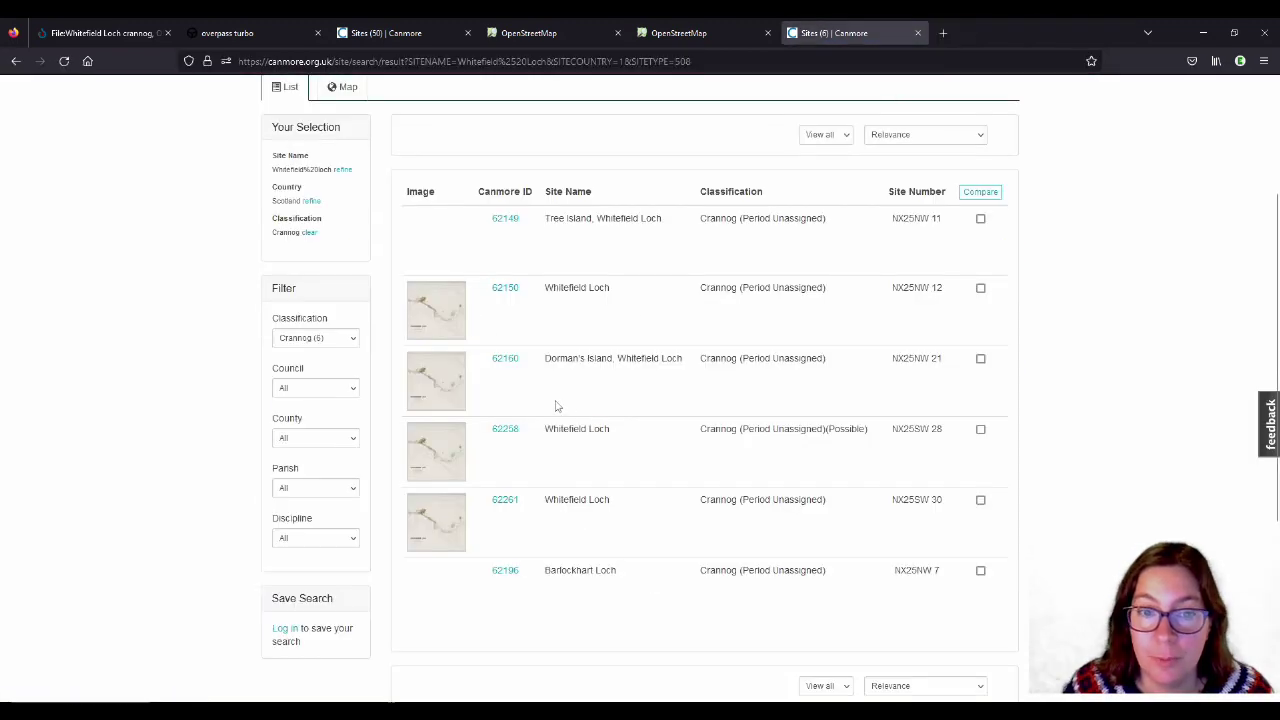
Step: Open the Dorman's Island record in a separate tab, compare its location with the islet in the OpenStreetMap editor, and inspect the map's licence notice
{"action": "right_click", "coordinate": [505, 371]}
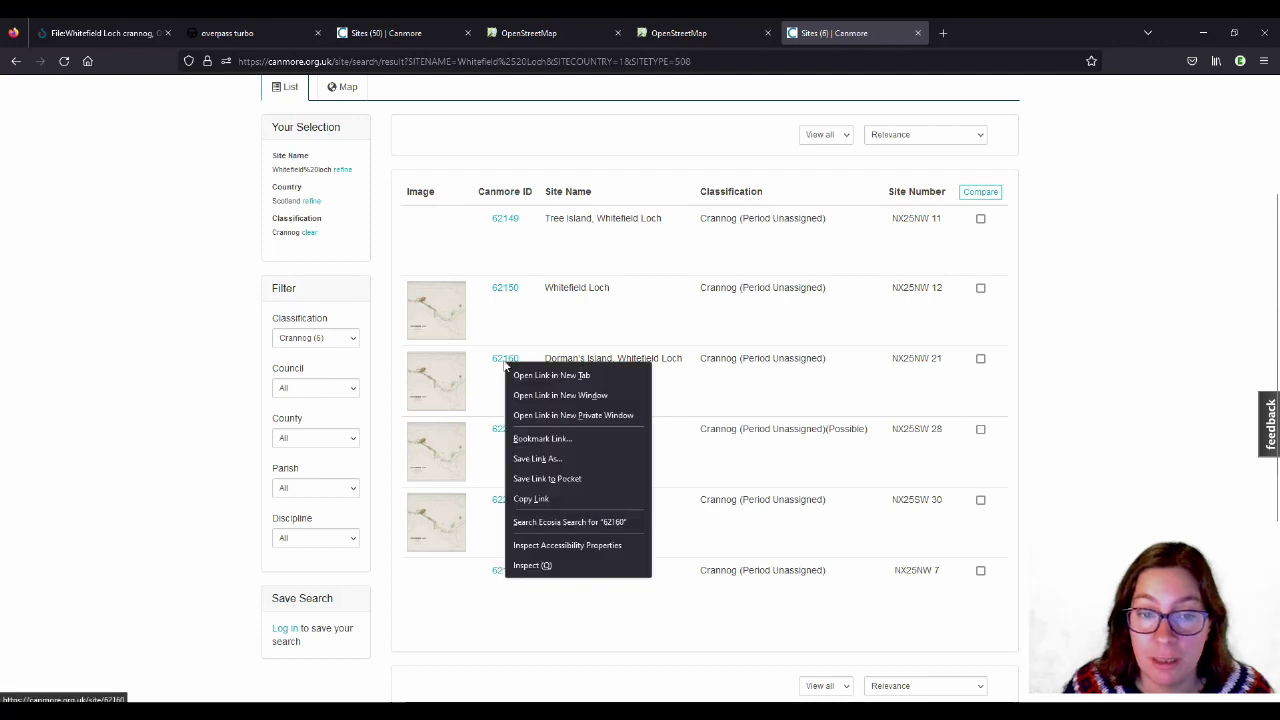
{"action": "left_click", "coordinate": [522, 374]}
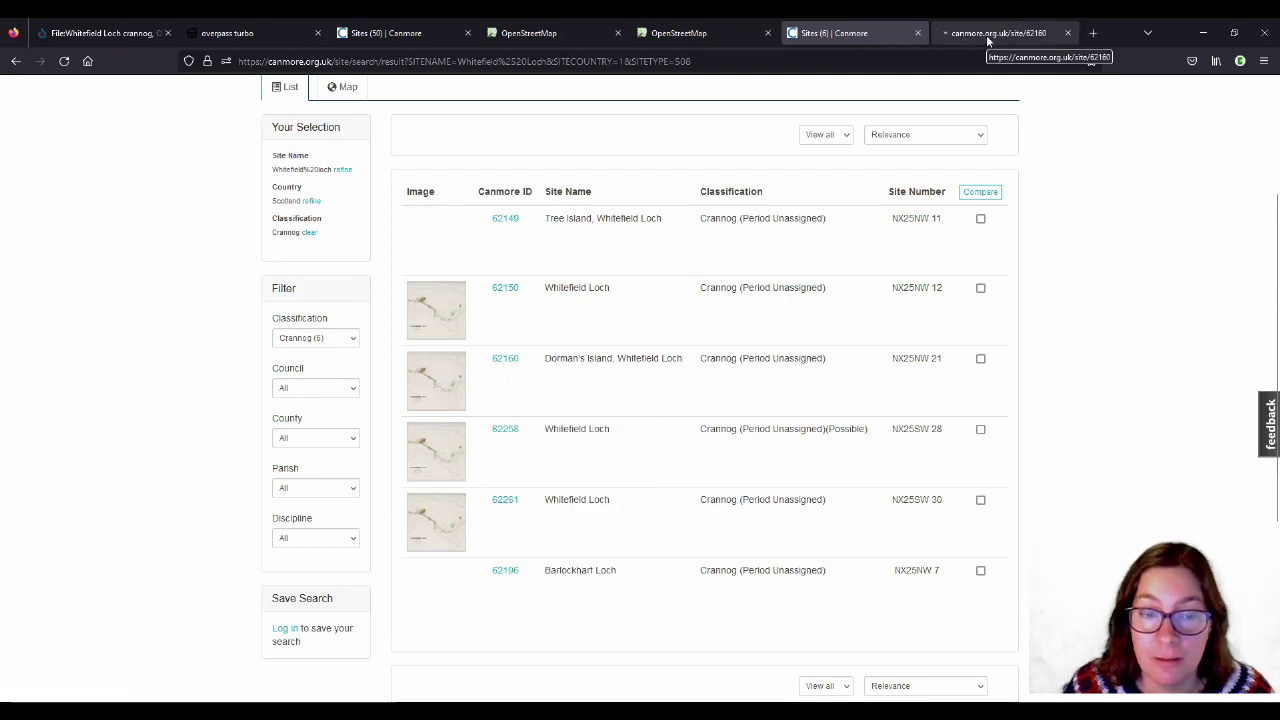
{"action": "left_click", "coordinate": [987, 36]}
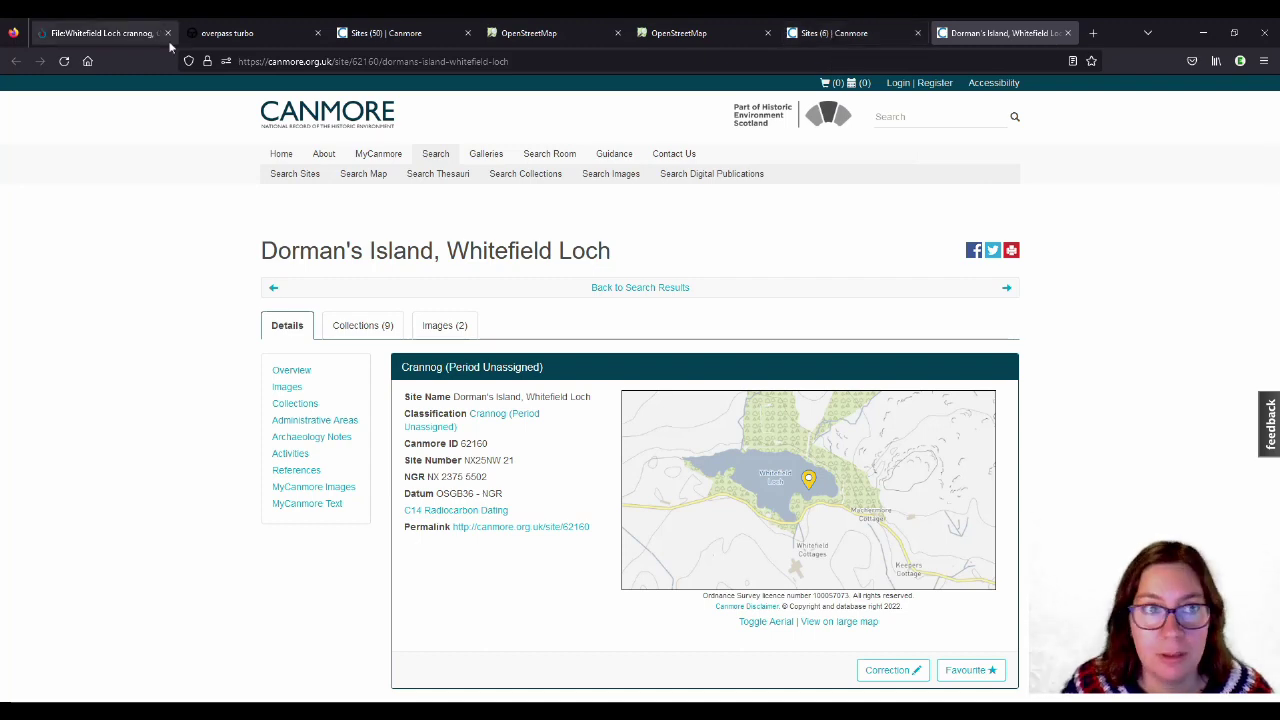
{"action": "left_click", "coordinate": [665, 37]}
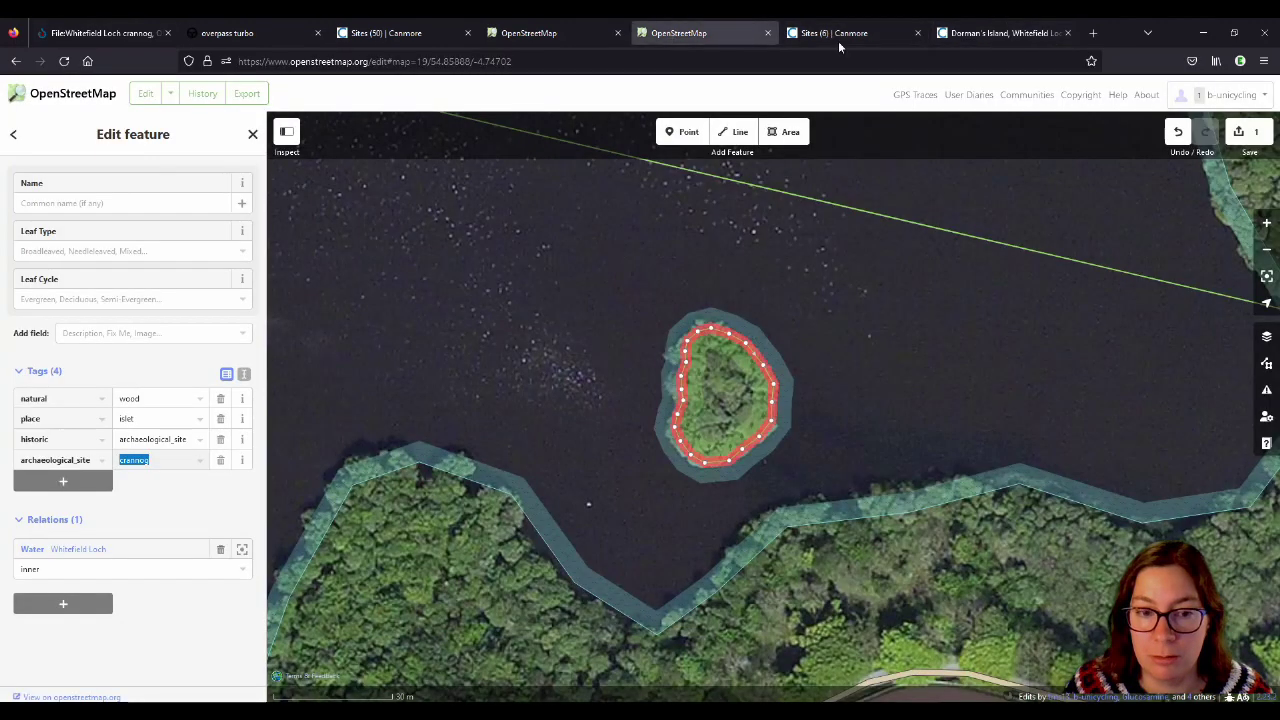
{"action": "left_click", "coordinate": [1000, 33]}
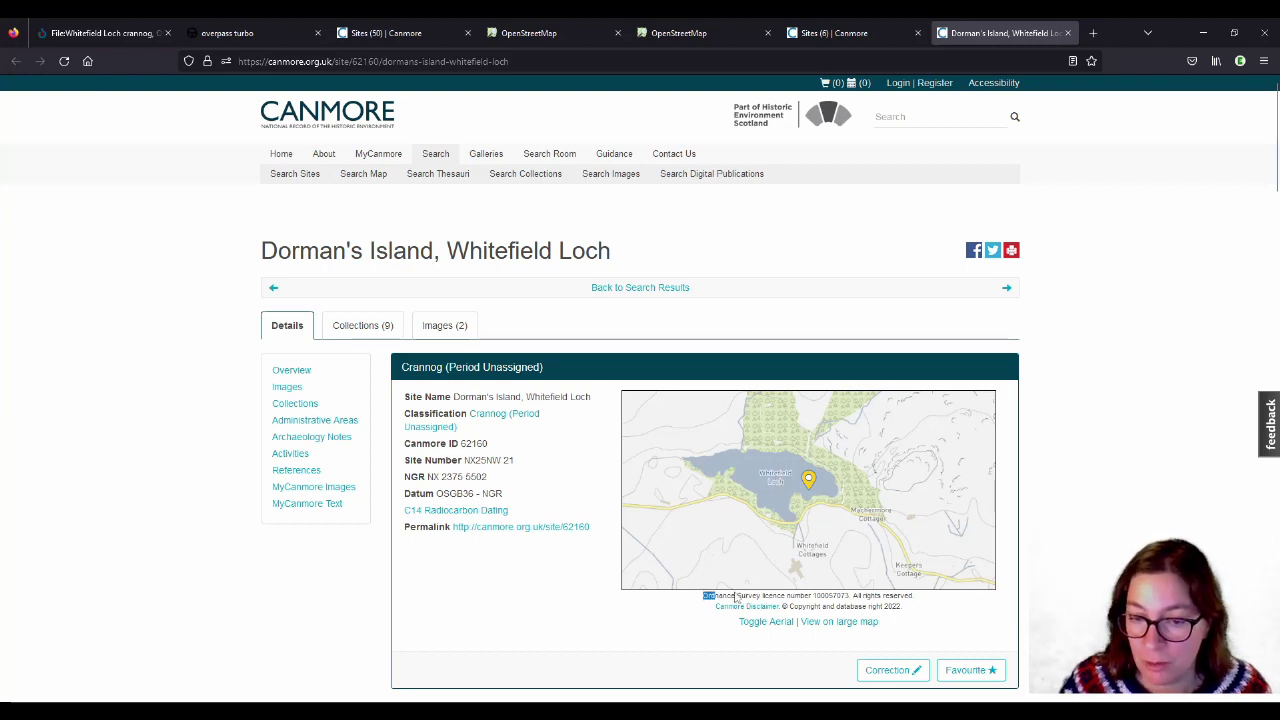
{"action": "left_click_drag", "start_coordinate": [703, 597], "coordinate": [765, 596]}
{"action": "left_click", "coordinate": [1069, 566]}
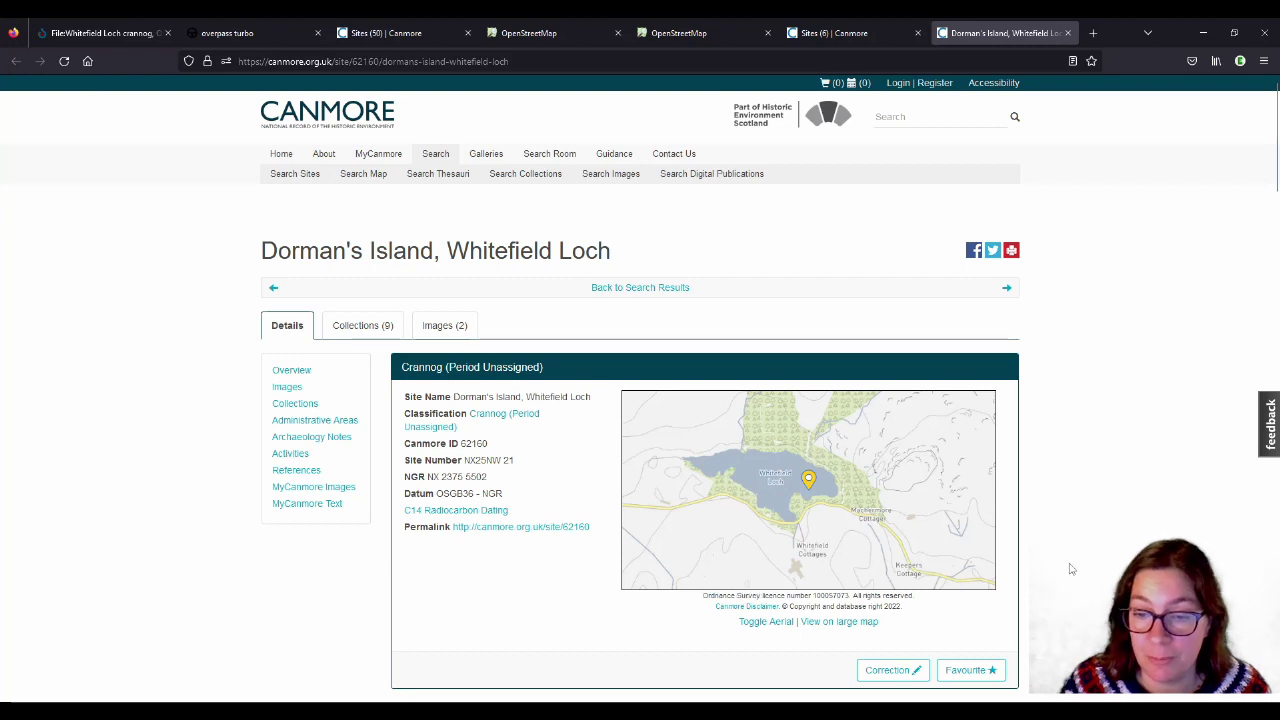
Step: Copy the Canmore ID from the Dorman's Island record and add it to the islet in OpenStreetMap as ref:canmore=62160
{"action": "double_click", "coordinate": [472, 443]}
{"action": "key", "text": "ctrl+c"}
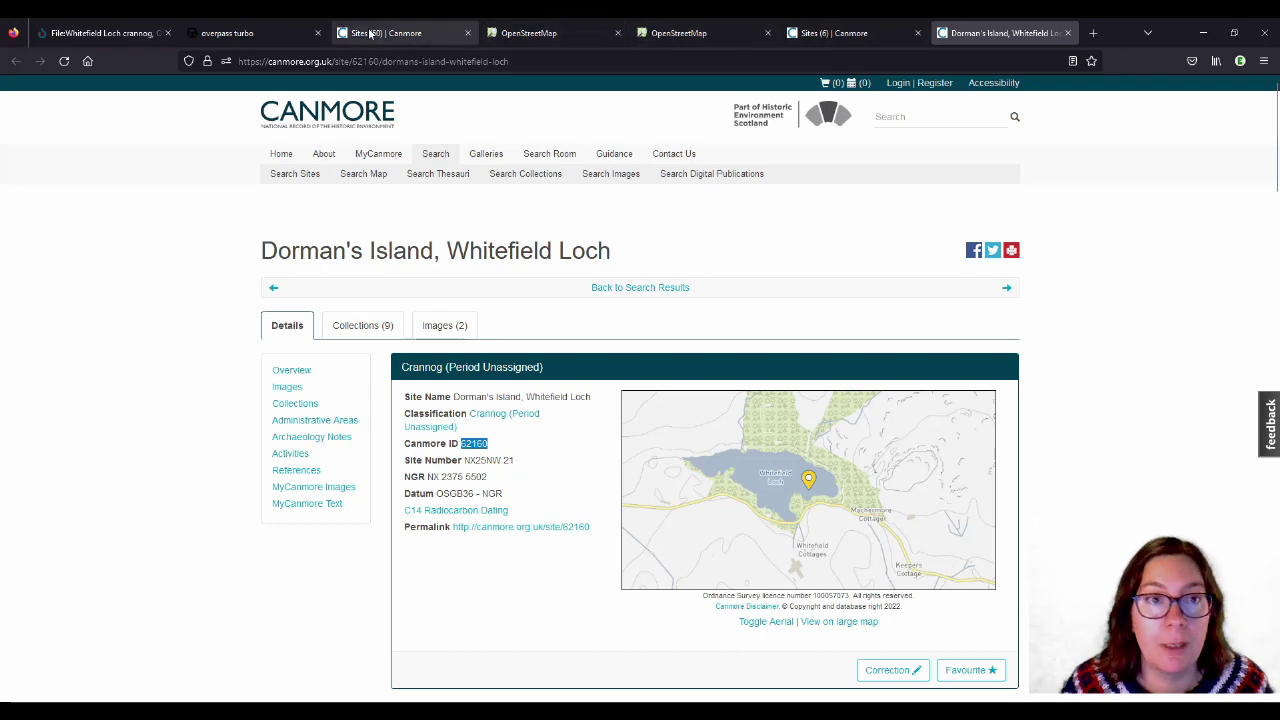
{"action": "left_click", "coordinate": [542, 36]}
{"action": "left_click", "coordinate": [690, 38]}
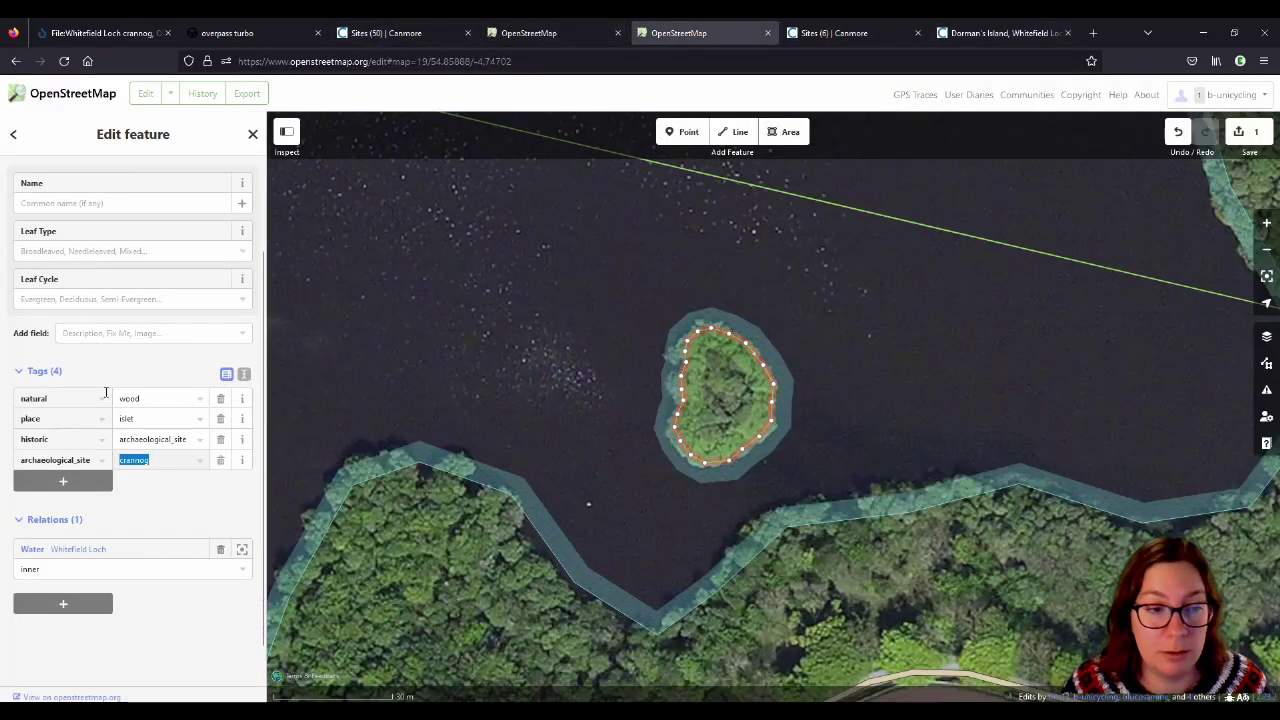
{"action": "scroll", "coordinate": [155, 370], "scroll_direction": "down", "scroll_amount": 1}
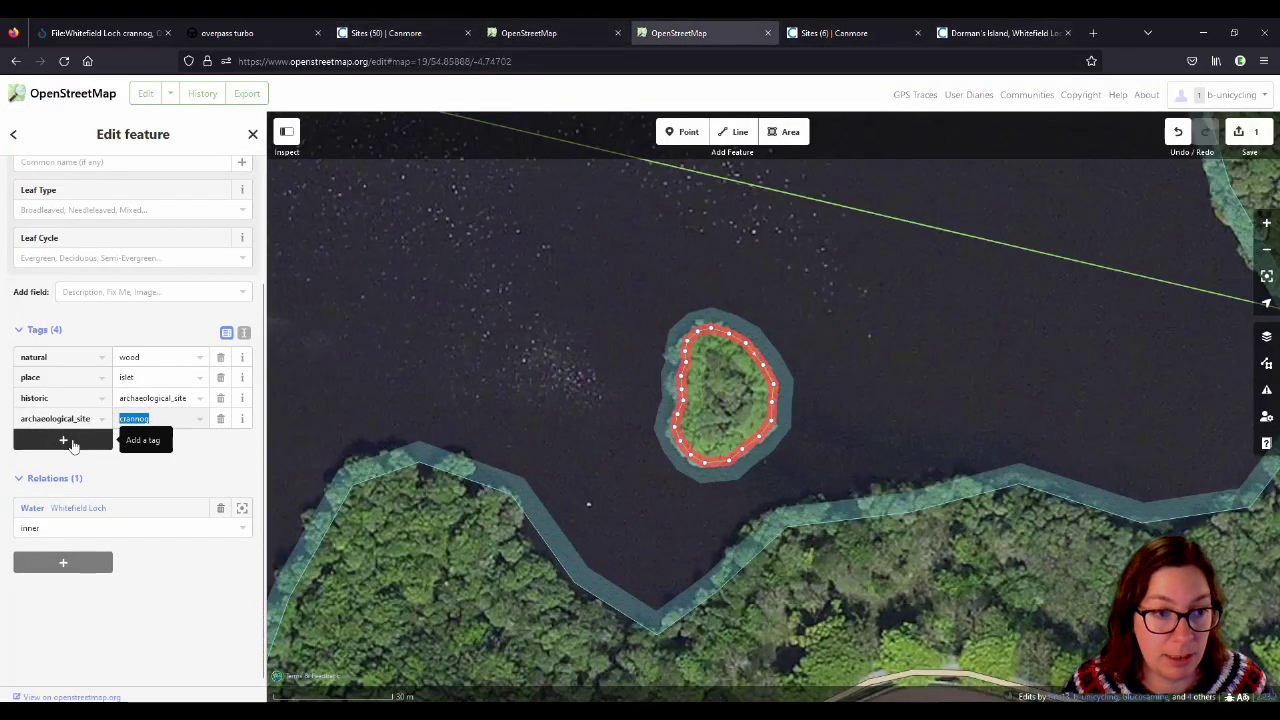
{"action": "left_click", "coordinate": [73, 440]}
{"action": "type", "text": "ref:canmore"}
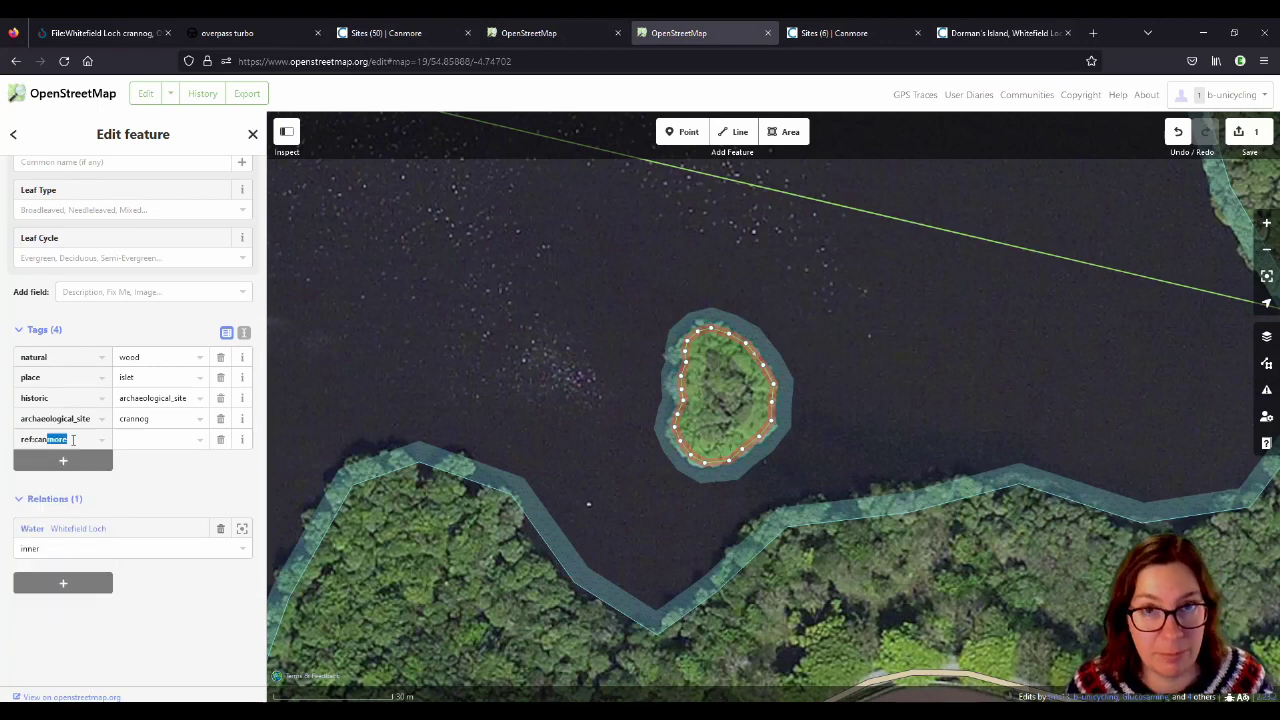
{"action": "key", "text": "Tab"}
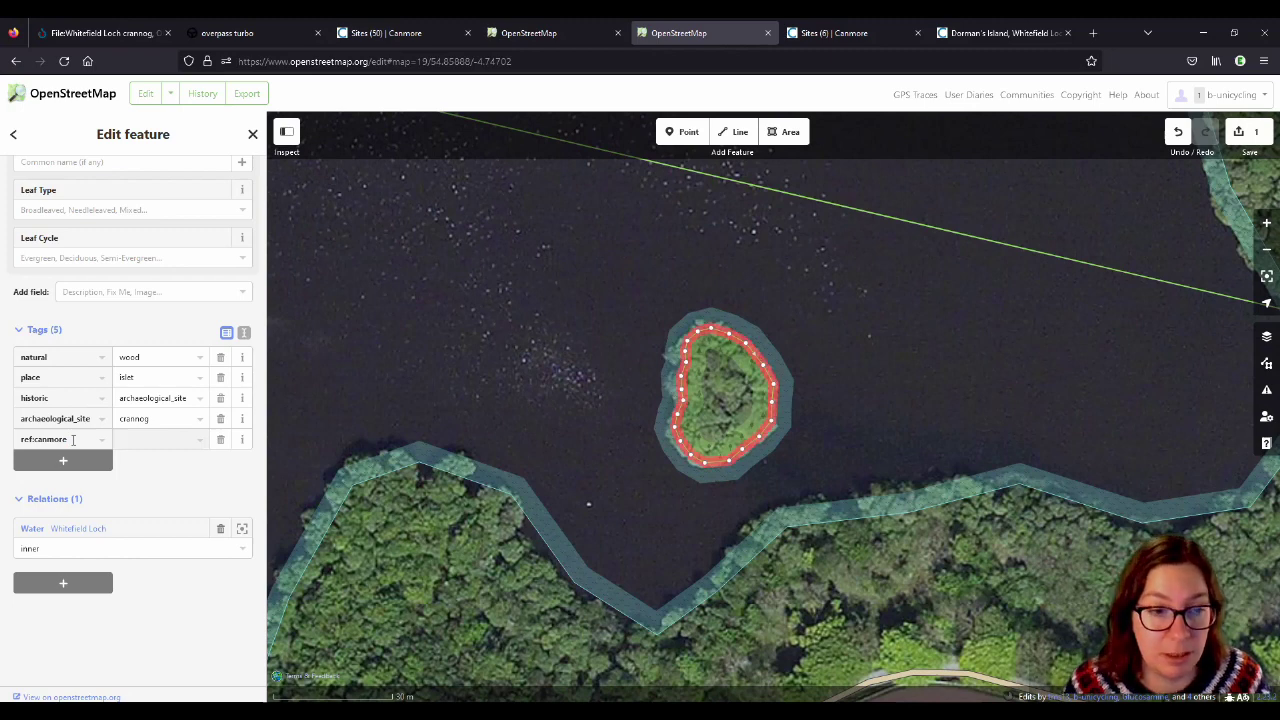
{"action": "key", "text": "ctrl+v"}
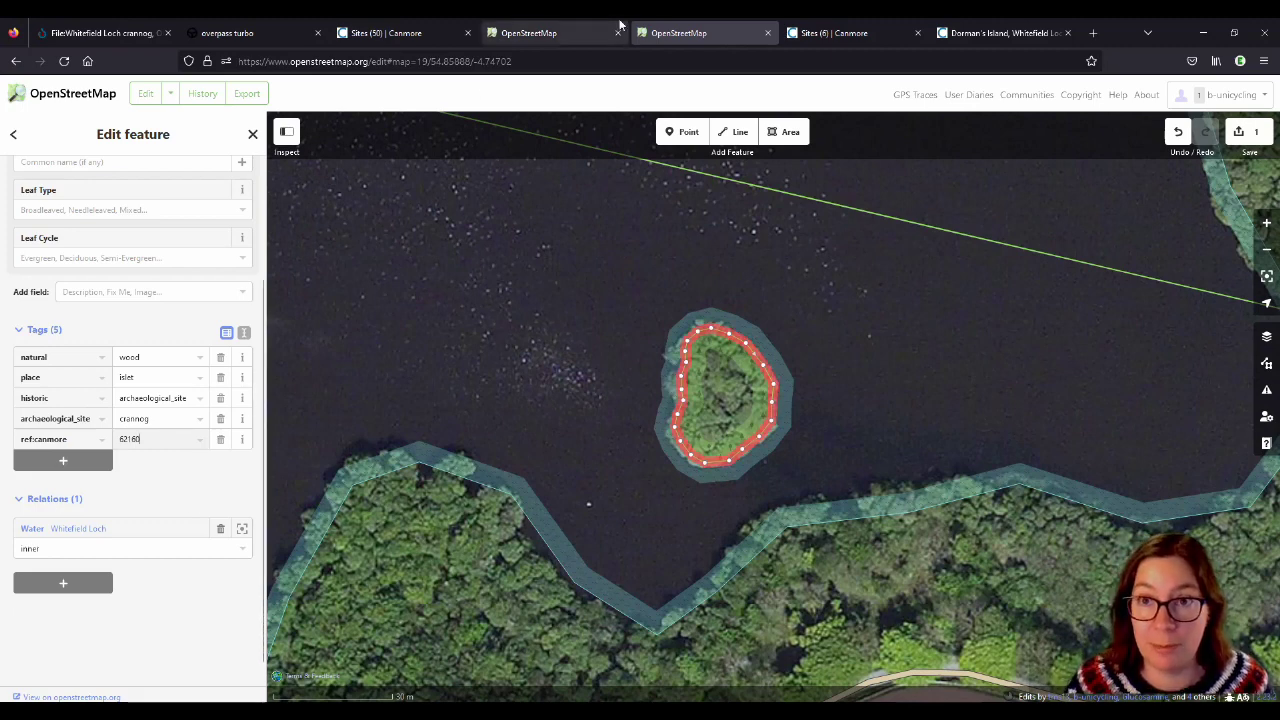
Step: Recheck the Dorman's Island record, return to the OpenStreetMap editor and add the tag source=Esri Clarity;wikimedia to the islet
{"action": "left_click", "coordinate": [966, 33]}
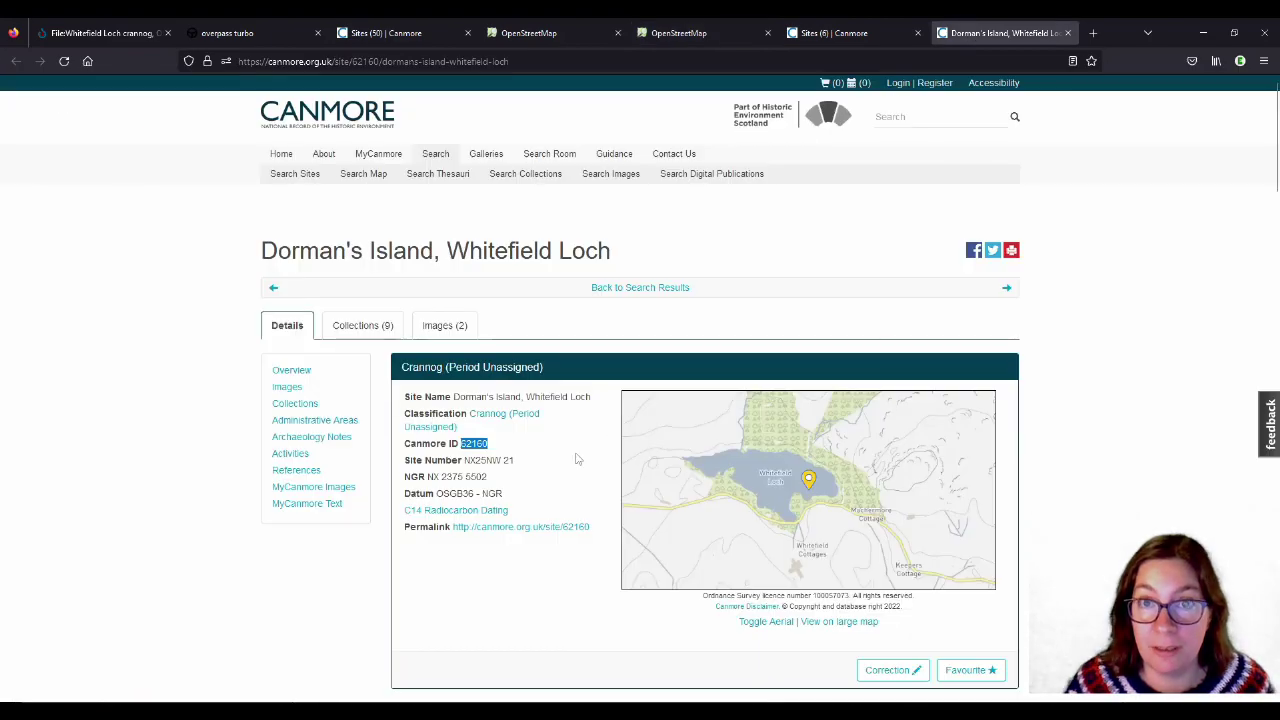
{"action": "left_click", "coordinate": [672, 33]}
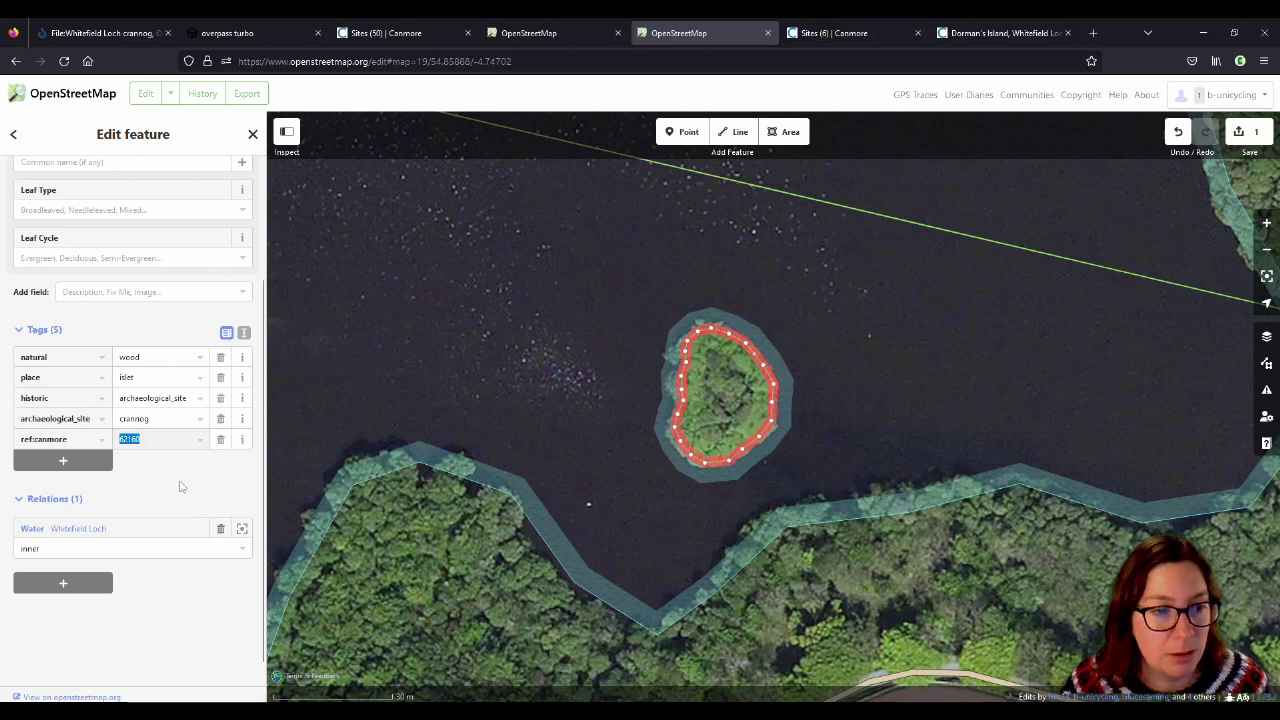
{"action": "left_click", "coordinate": [64, 464]}
{"action": "type", "text": "source"}
{"action": "key", "text": "Tab"}
{"action": "type", "text": "E"}
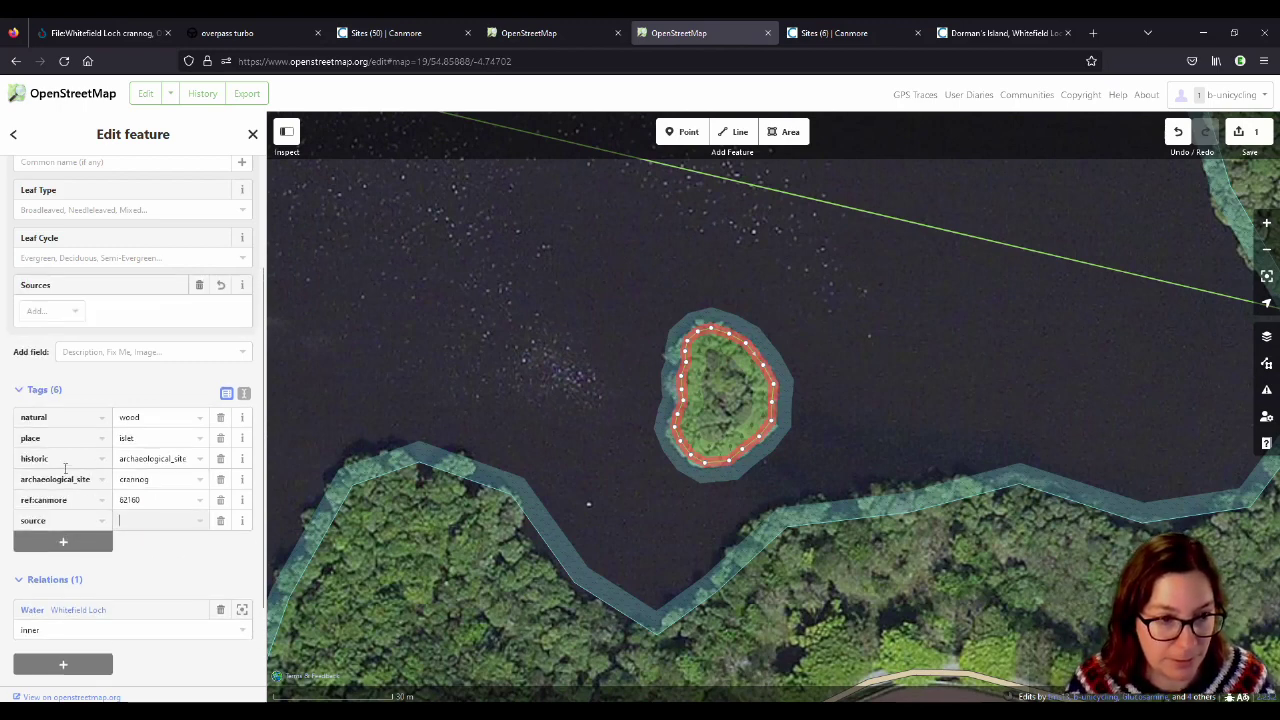
{"action": "type", "text": "sri C"}
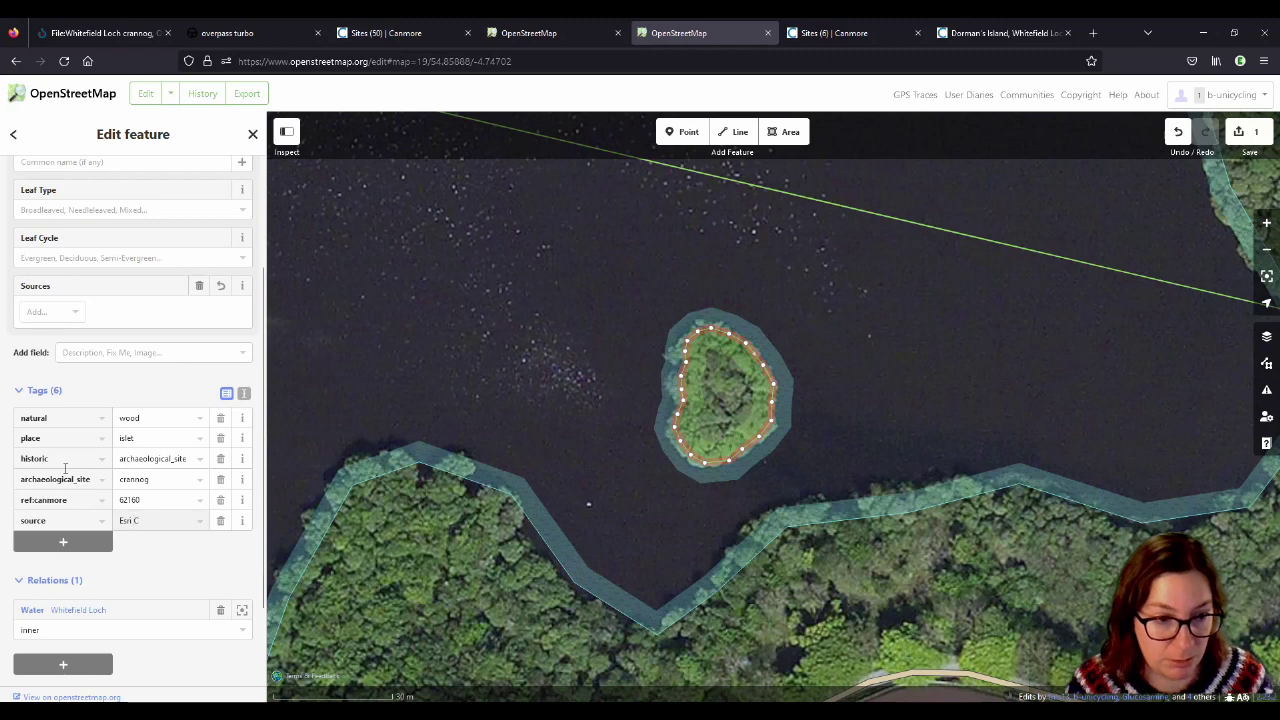
{"action": "type", "text": "larity"}
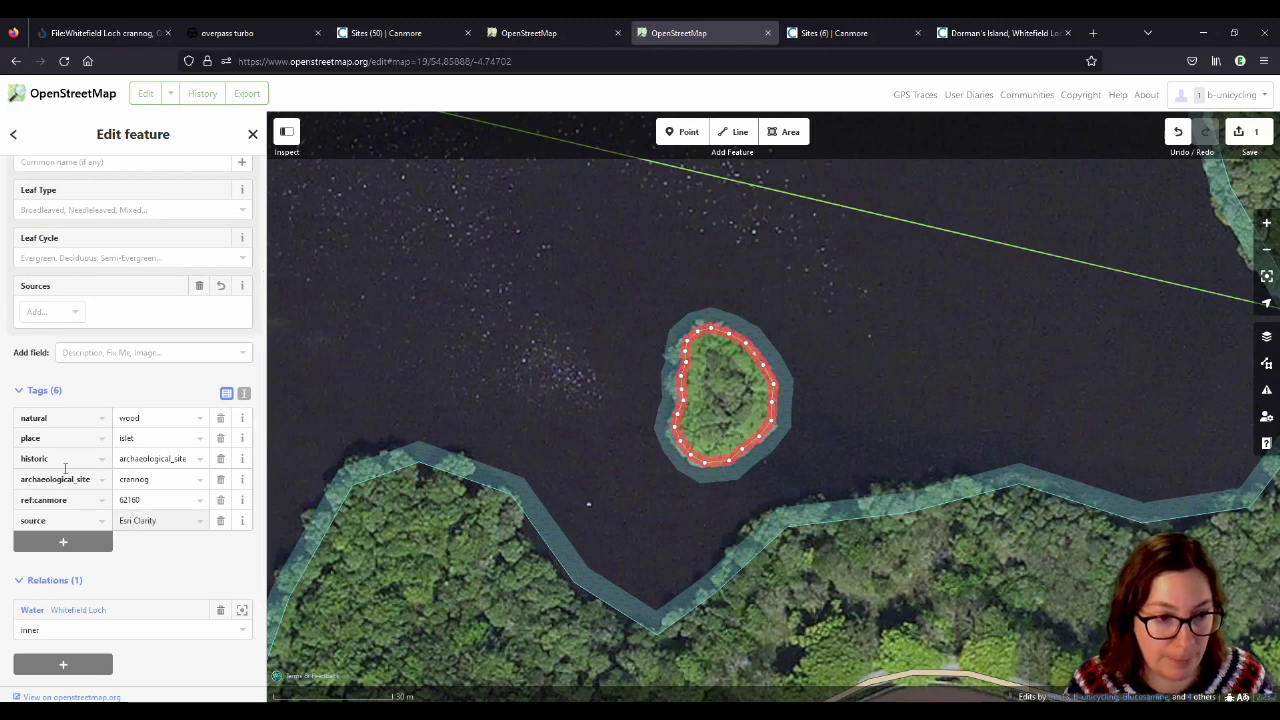
{"action": "type", "text": ";wi"}
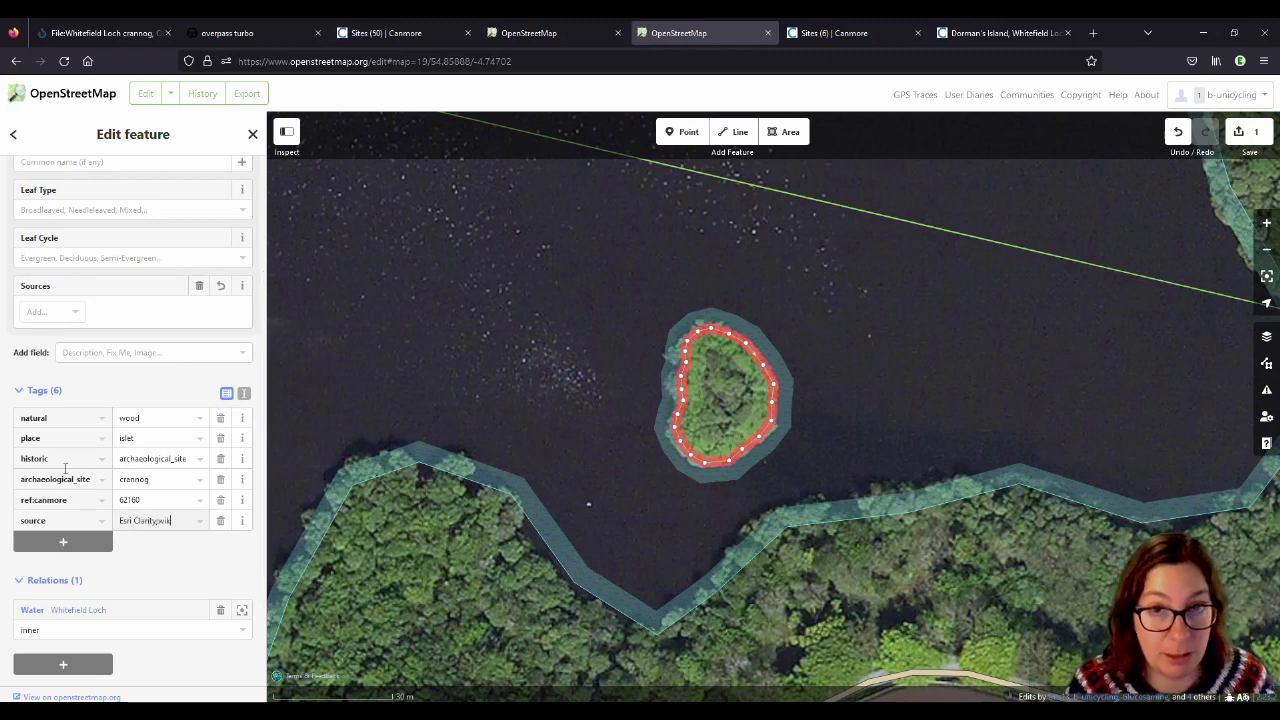
{"action": "type", "text": "kim"}
{"action": "type", "text": "mi"}
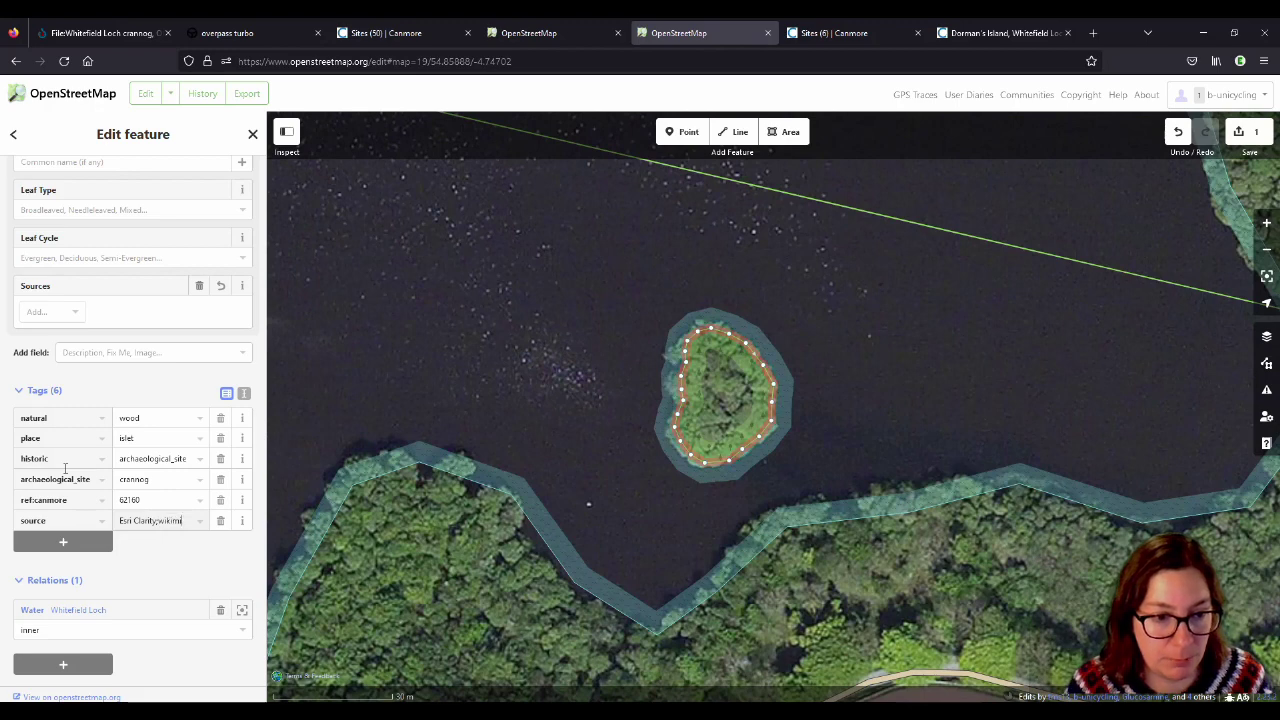
{"action": "key", "text": "BackSpace"}
{"action": "type", "text": "ed"}
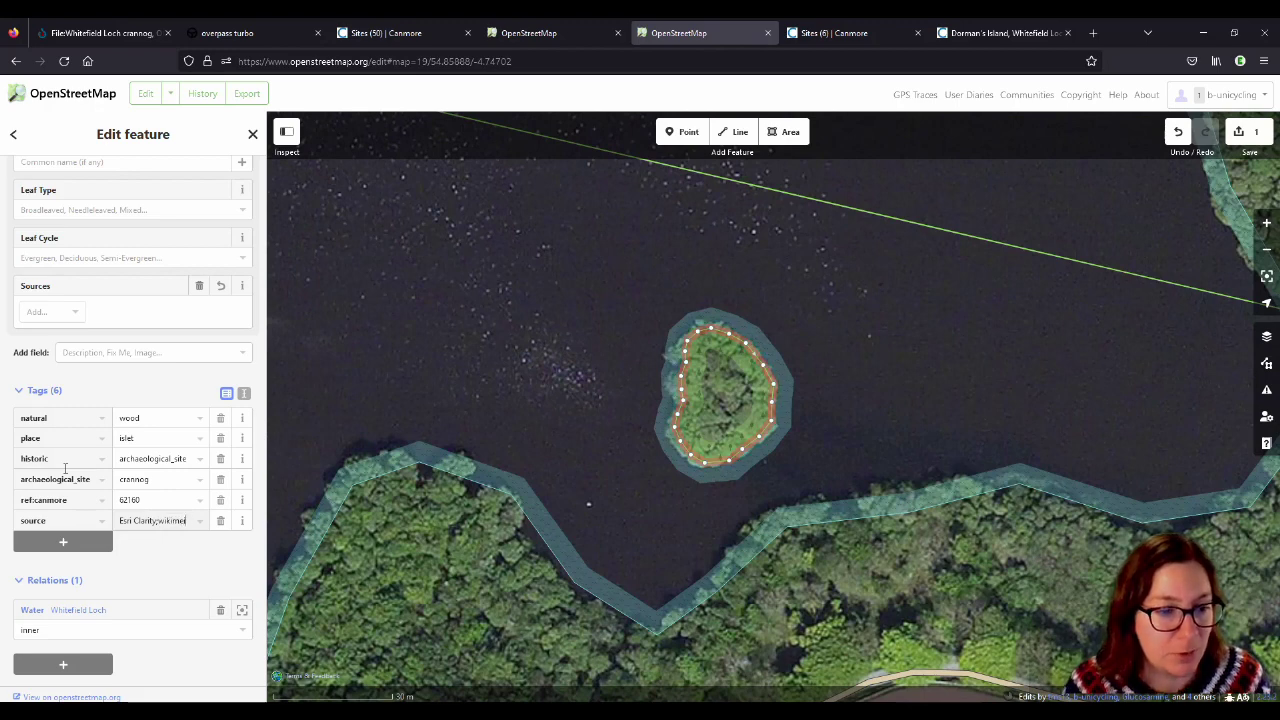
{"action": "type", "text": "ia"}
{"action": "key", "text": "Tab"}
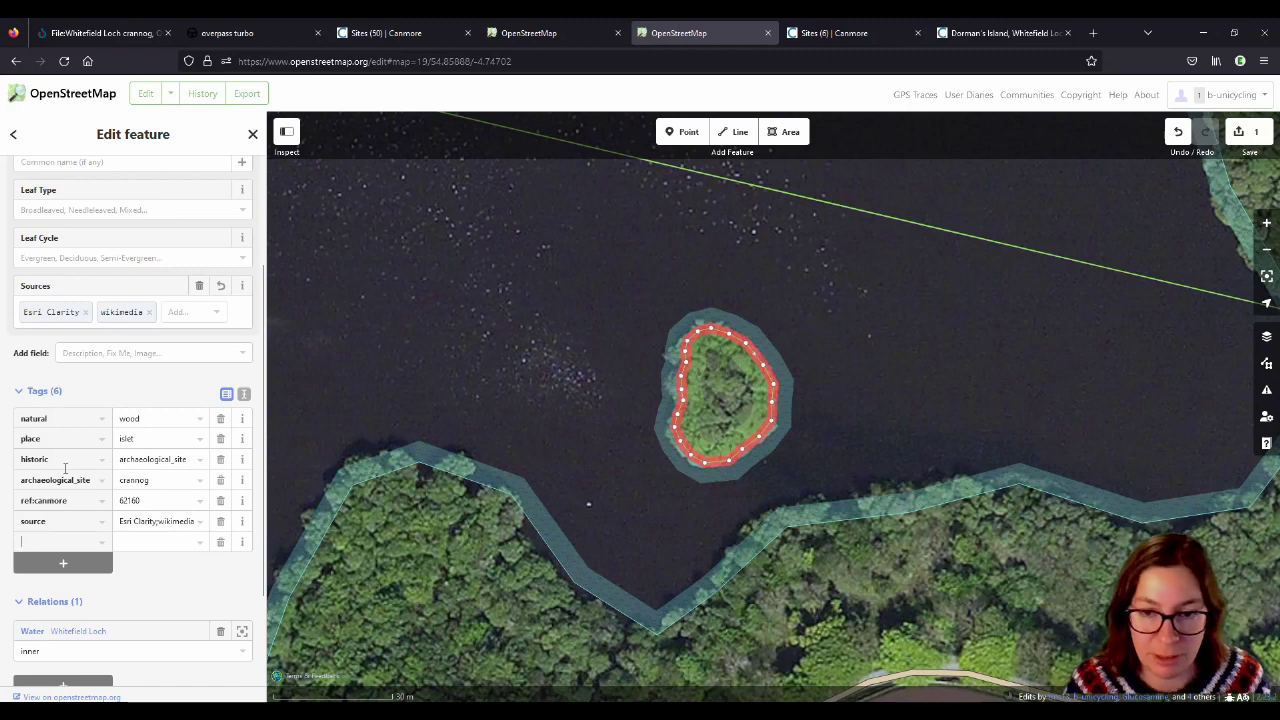
Step: Add a wikimedia_commons tag to the islet with the value File:Whitefield Loch crannog, Old Luce.jpg, copied from the Commons photo's title
{"action": "type", "text": "wikim"}
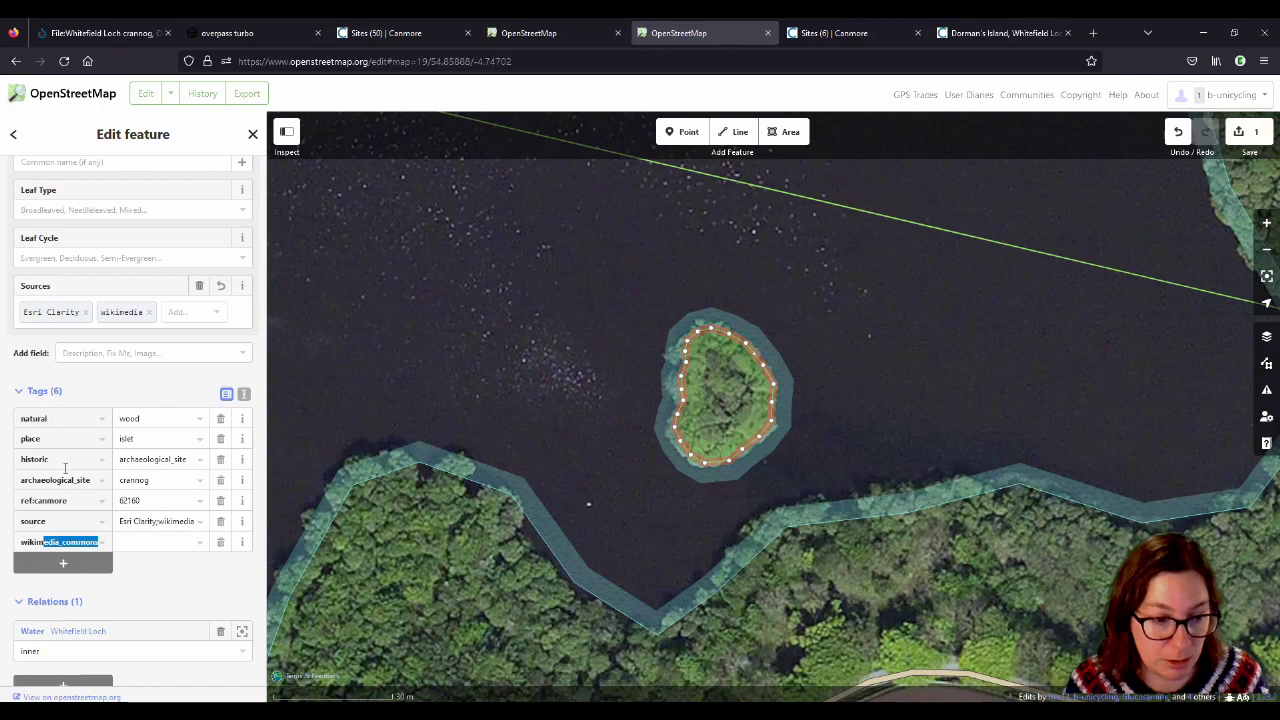
{"action": "key", "text": "Tab"}
{"action": "left_click", "coordinate": [100, 33]}
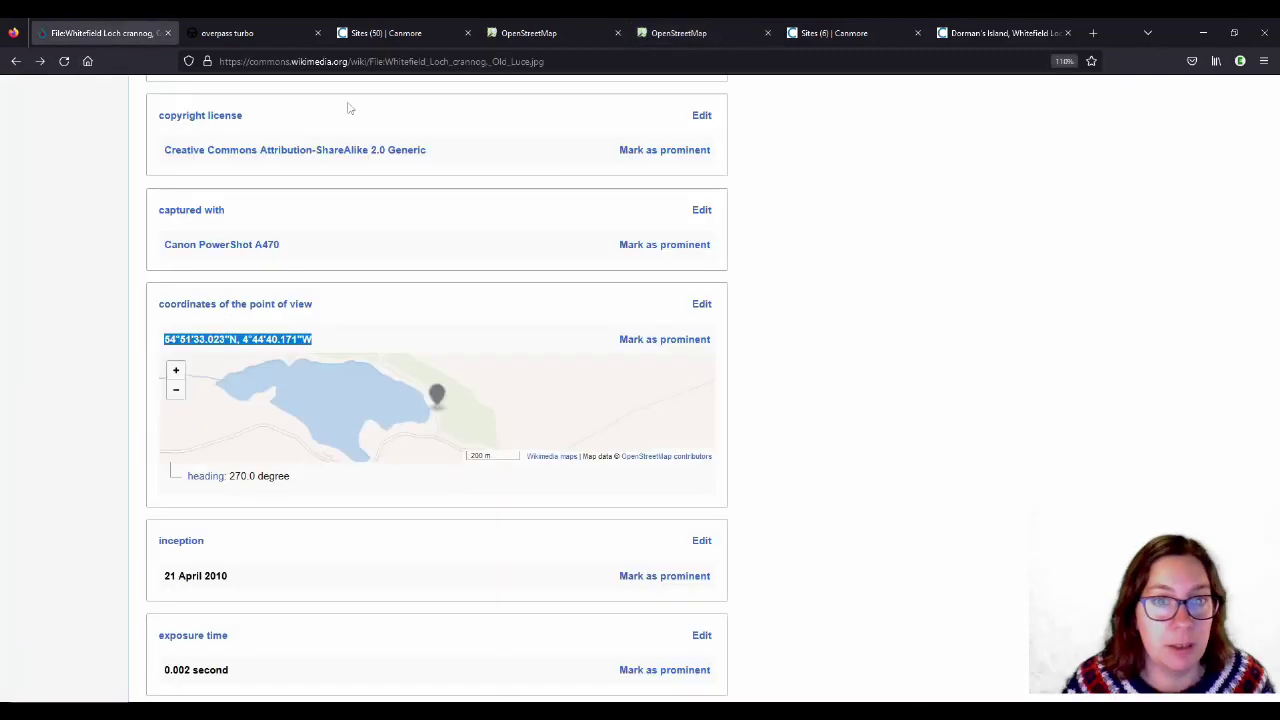
{"action": "scroll", "coordinate": [846, 240], "scroll_direction": "up", "scroll_amount": 15}
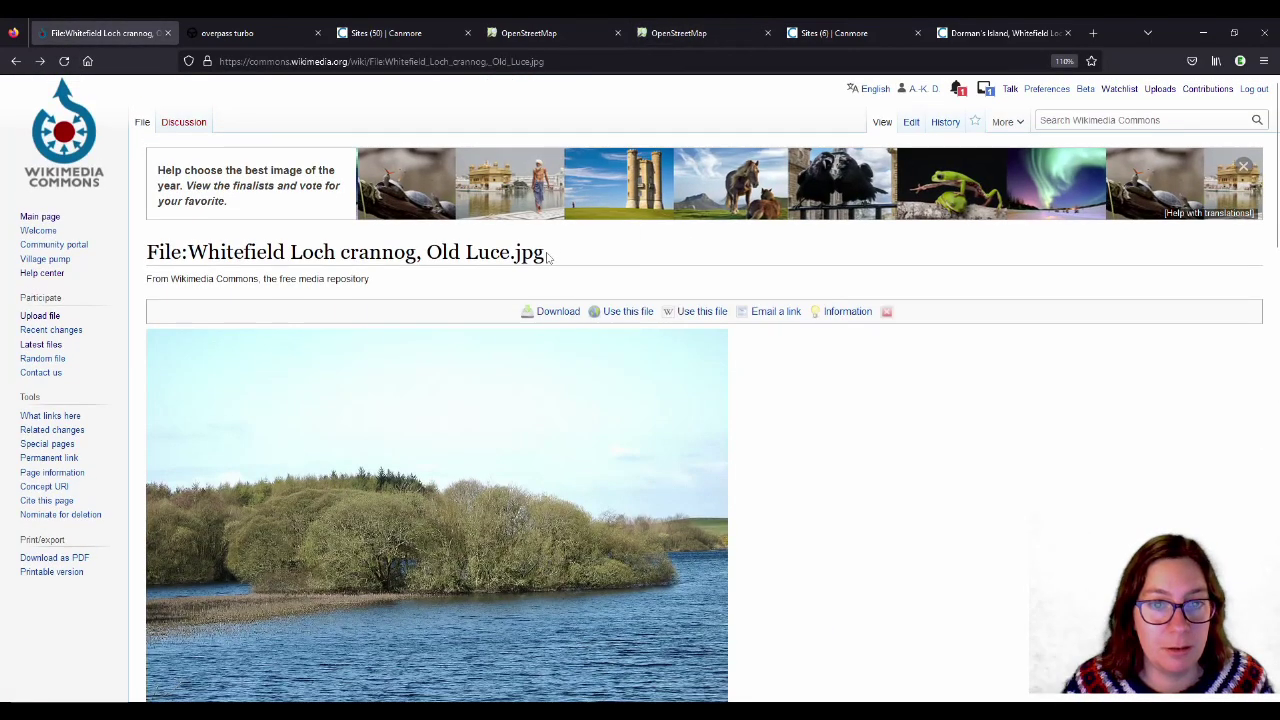
{"action": "left_click_drag", "start_coordinate": [548, 257], "coordinate": [145, 258]}
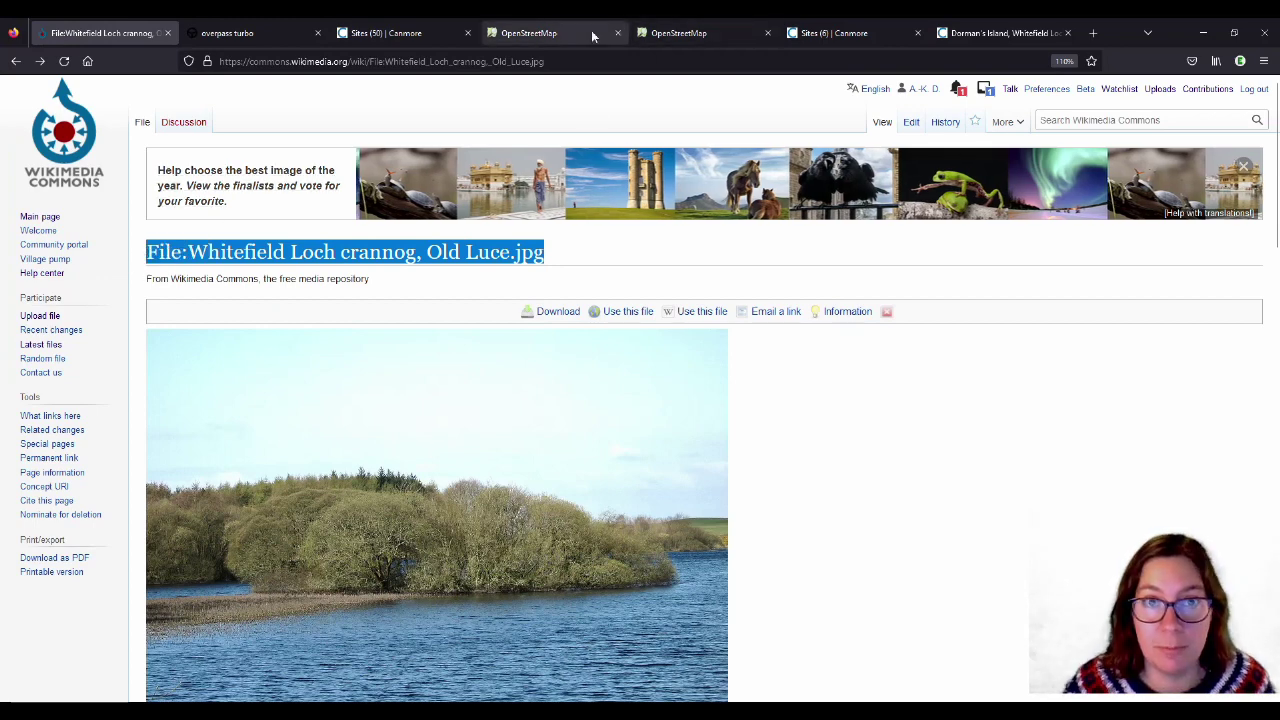
{"action": "left_click", "coordinate": [680, 33]}
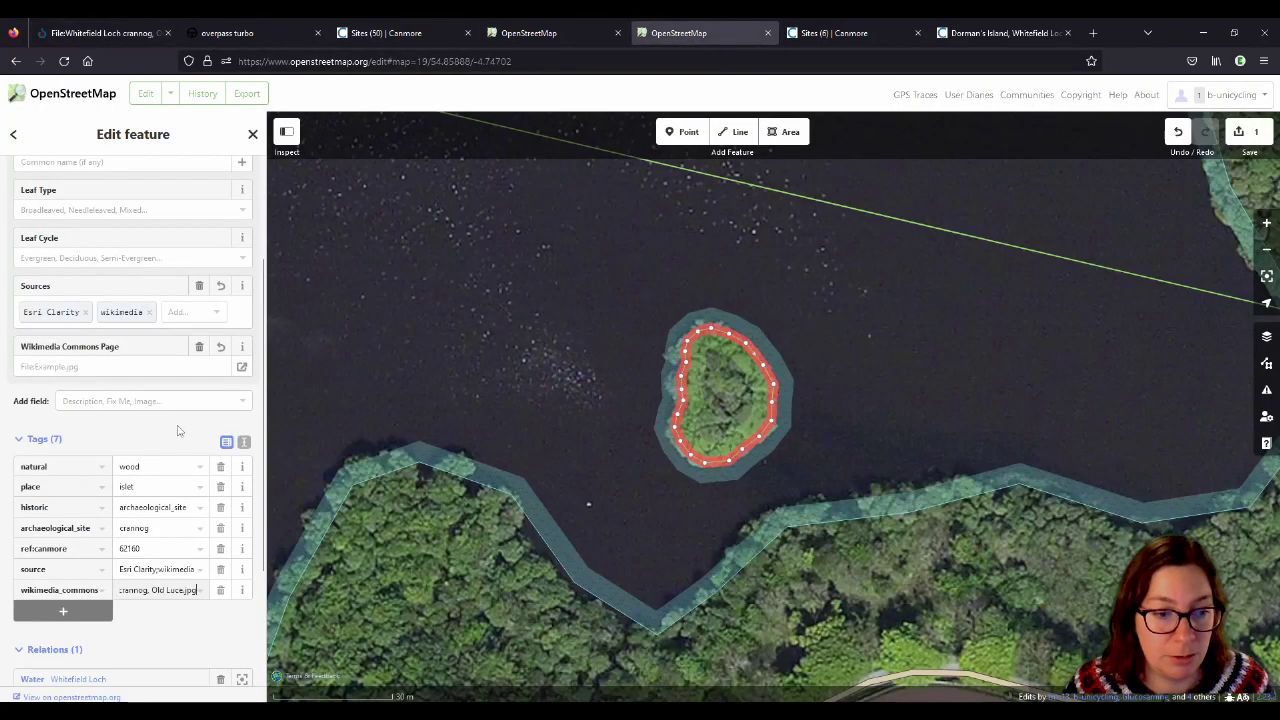
{"action": "scroll", "coordinate": [178, 431], "scroll_direction": "down", "scroll_amount": 1}
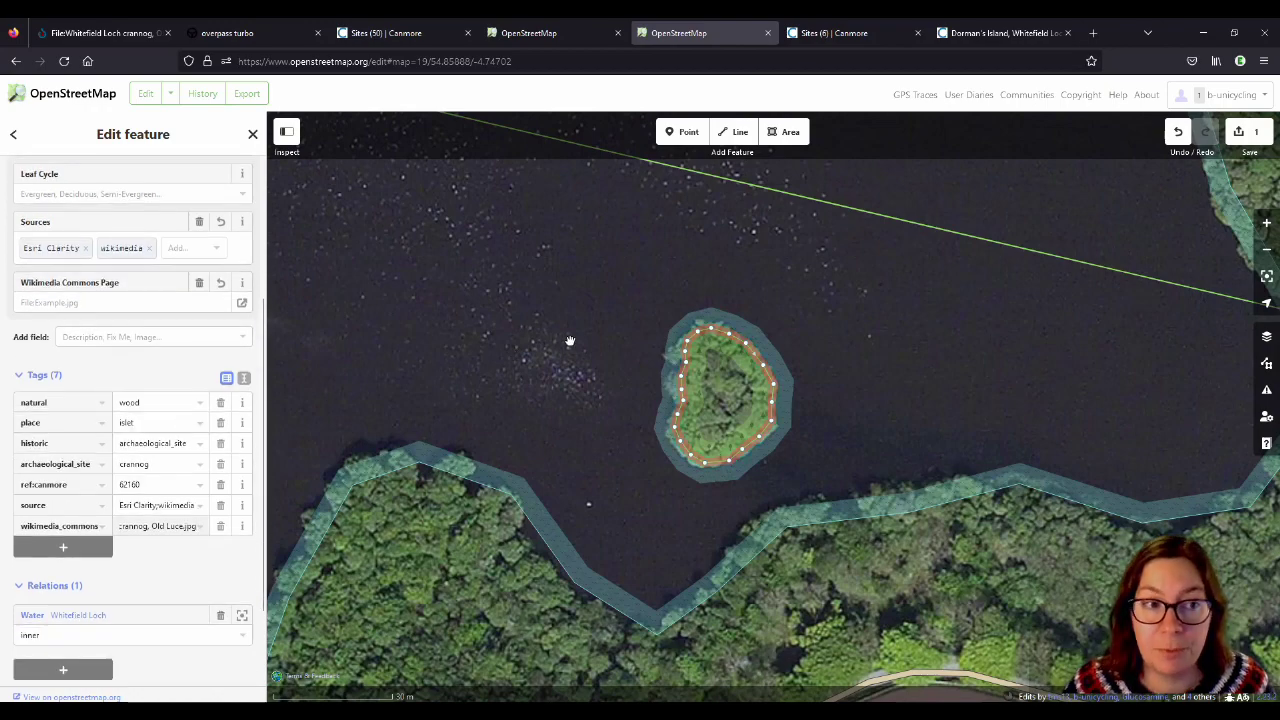
{"action": "scroll", "coordinate": [571, 343], "scroll_direction": "down", "scroll_amount": 2}
{"action": "left_click", "coordinate": [175, 366]}
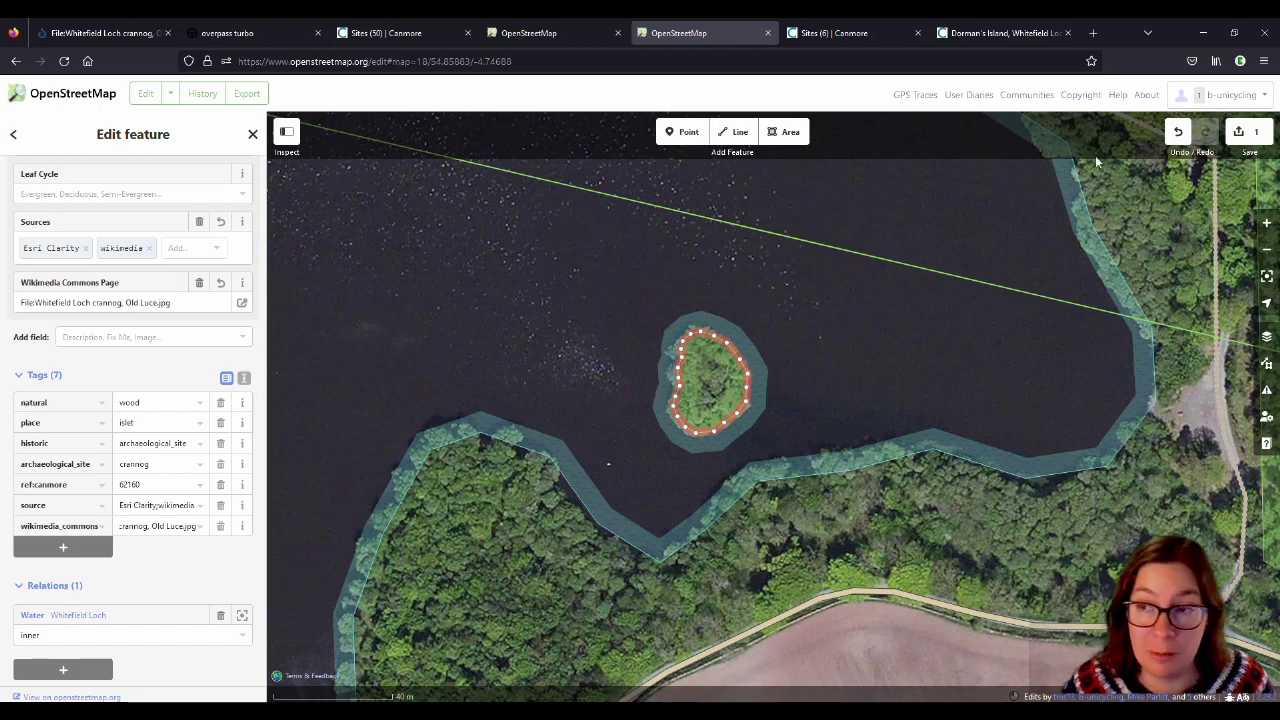
Step: Upload the islet edit to OpenStreetMap with the changeset comment "added crannóg #crannog"
{"action": "left_click", "coordinate": [1250, 132]}
{"action": "type", "text": "a"}
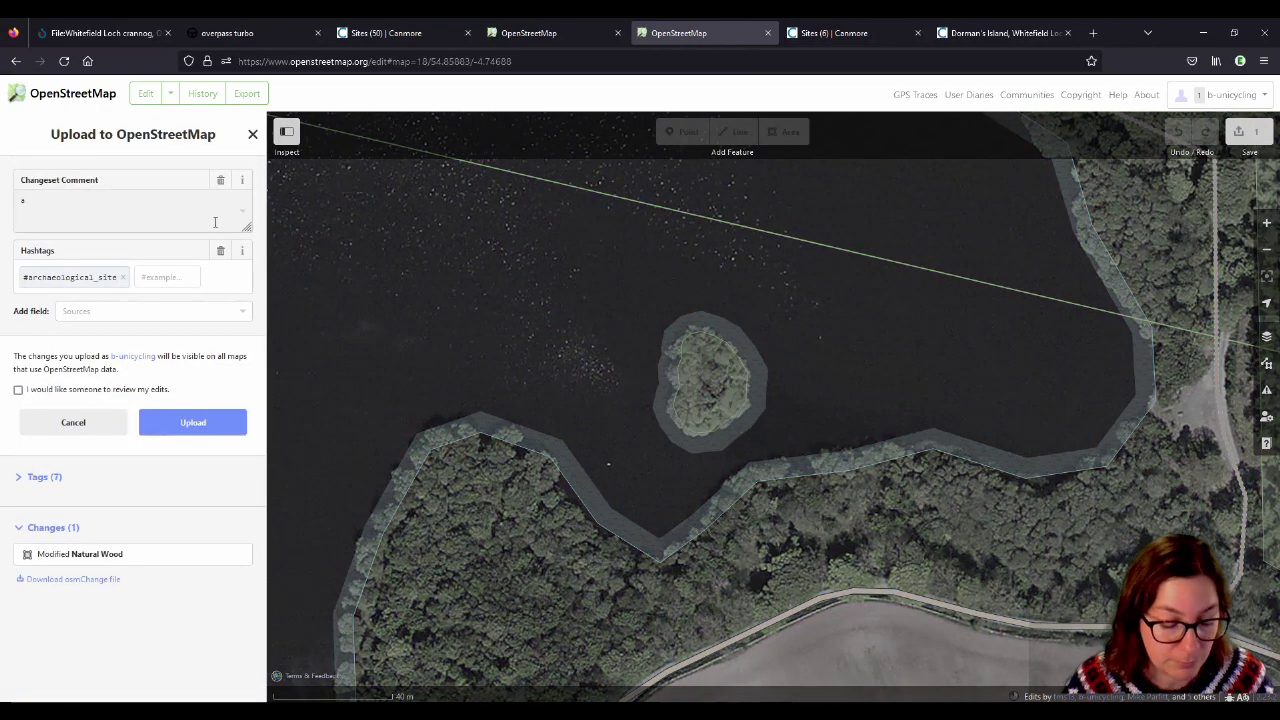
{"action": "type", "text": "dded cranno"}
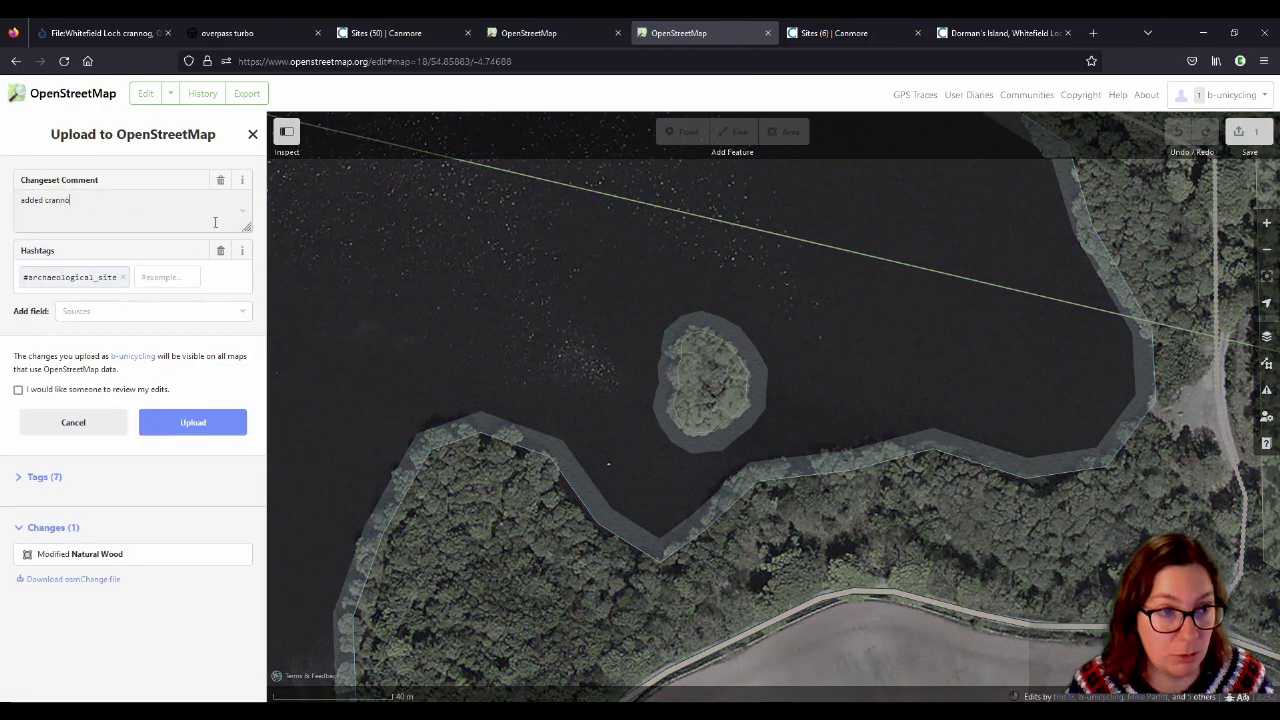
{"action": "type", "text": "g #"}
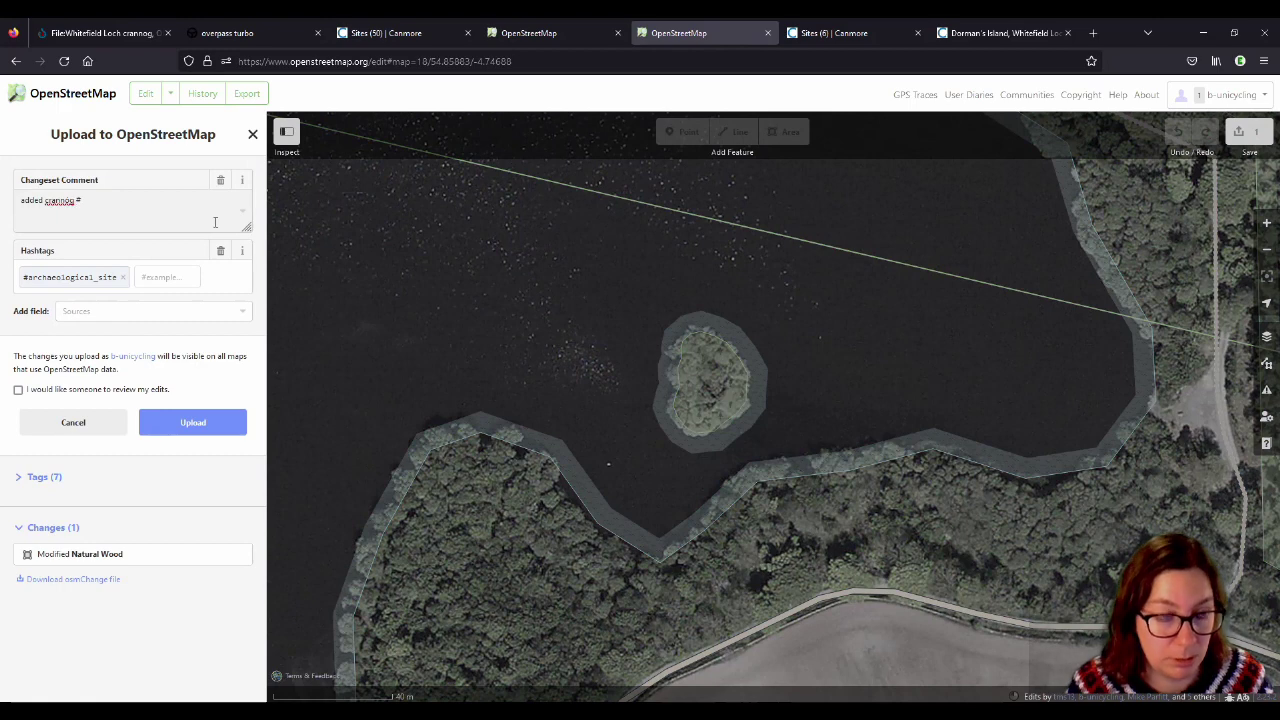
{"action": "type", "text": "crannog"}
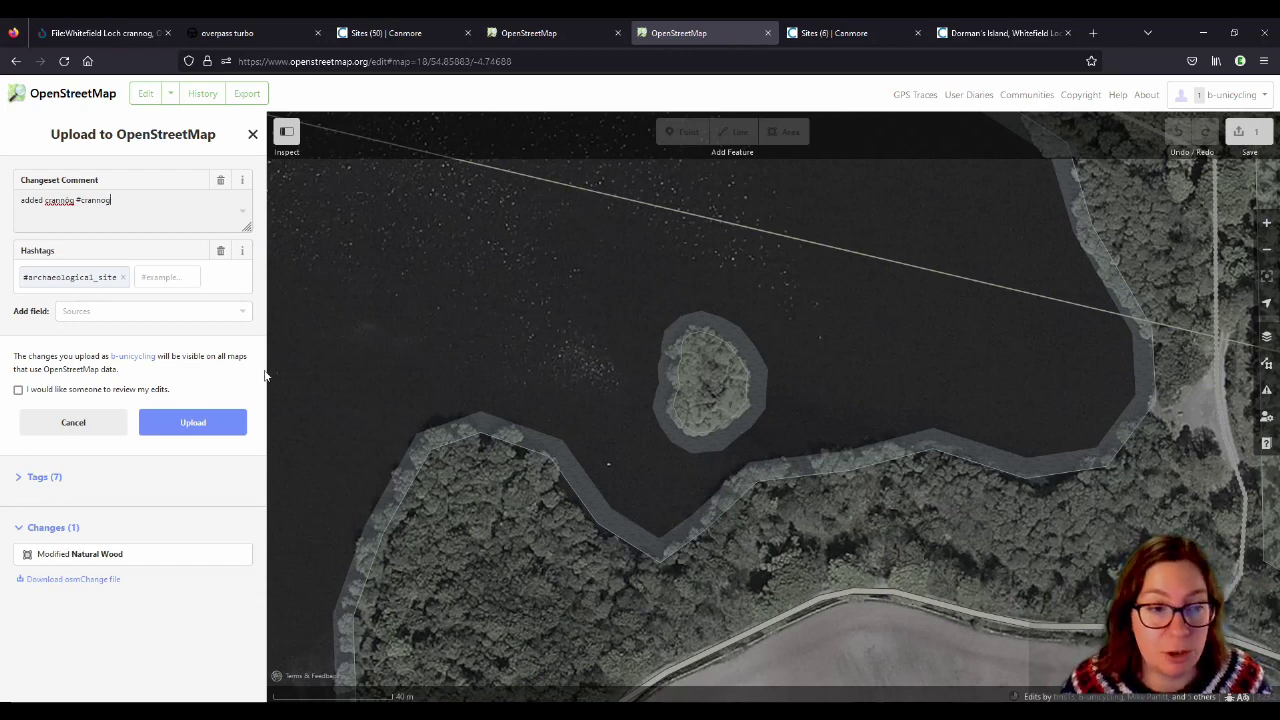
{"action": "left_click", "coordinate": [189, 424]}
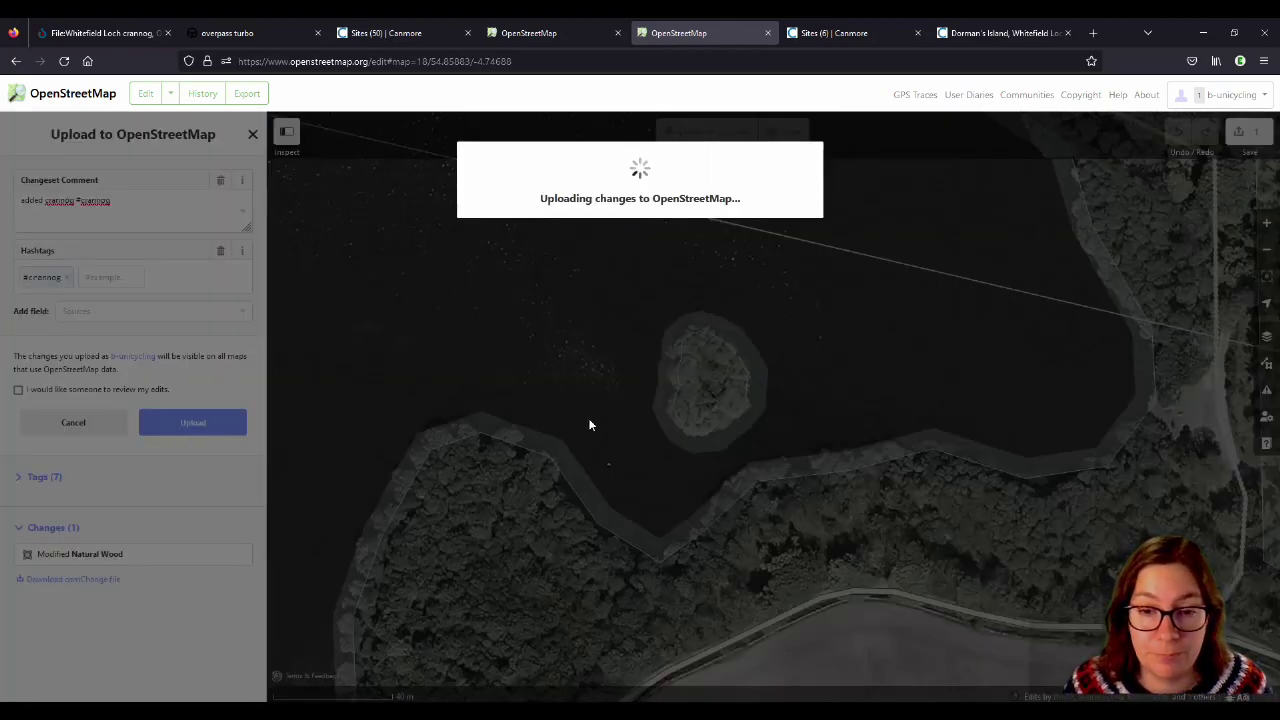
Step: Return to the OpenStreetMap map view, reload it, and show the map data to inspect the islet's saved tags
{"action": "left_click", "coordinate": [70, 96]}
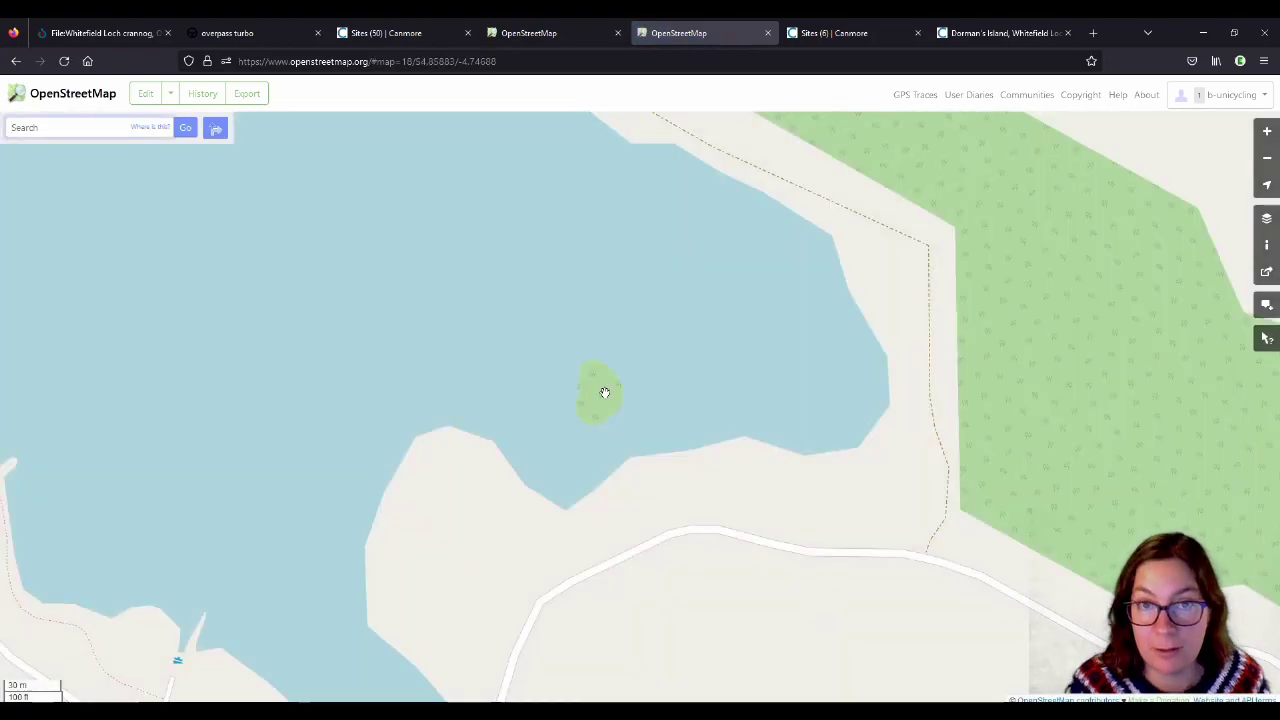
{"action": "key", "text": "F5"}
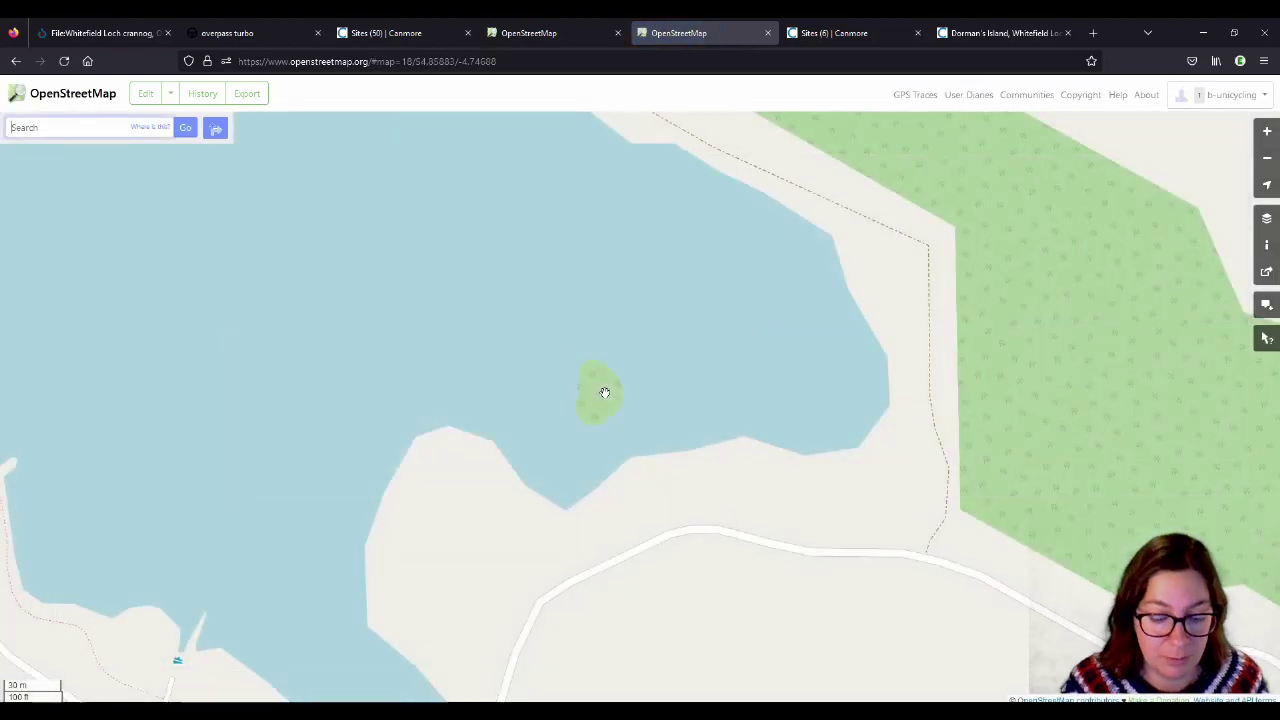
{"action": "key", "text": "F5"}
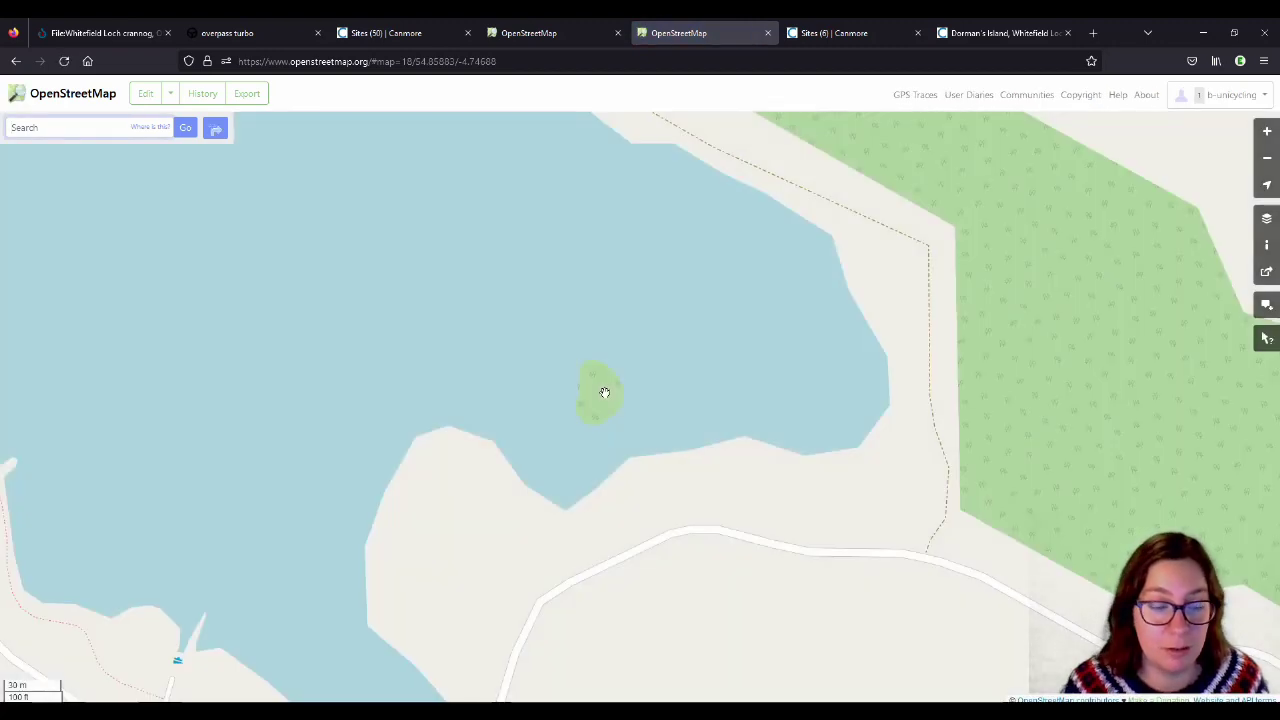
{"action": "key", "text": "F5"}
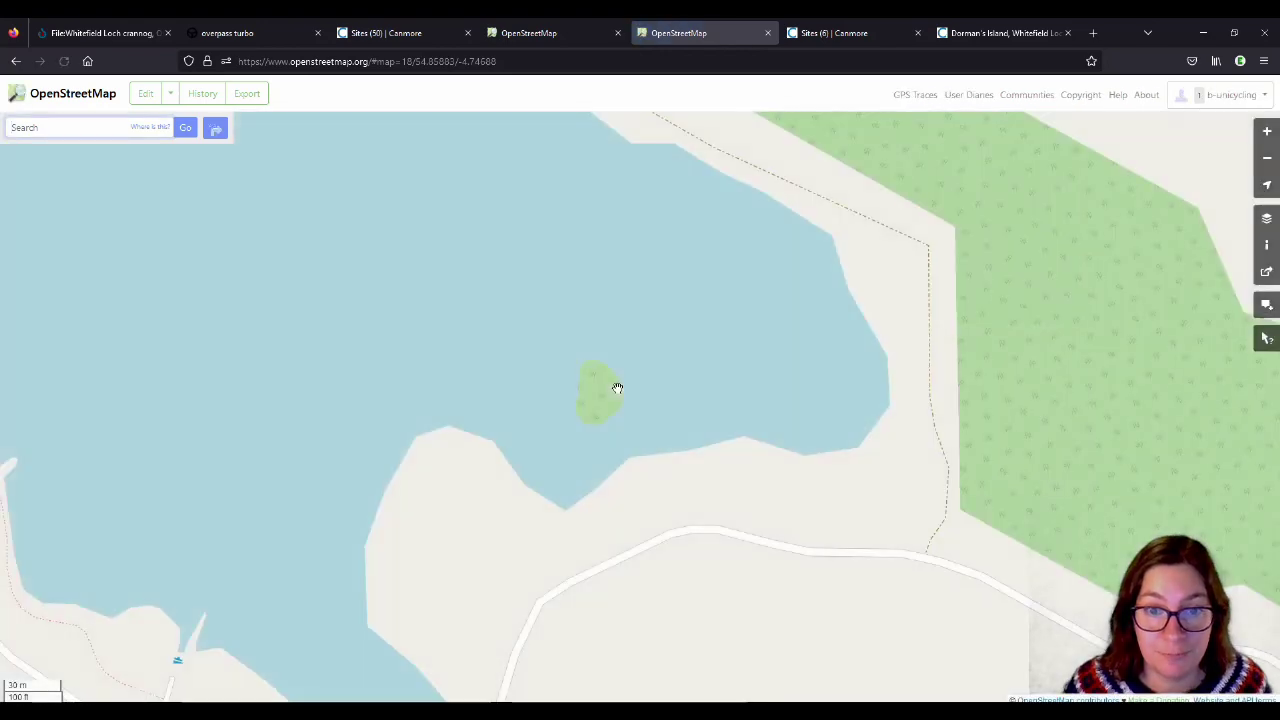
{"action": "left_click", "coordinate": [1266, 218]}
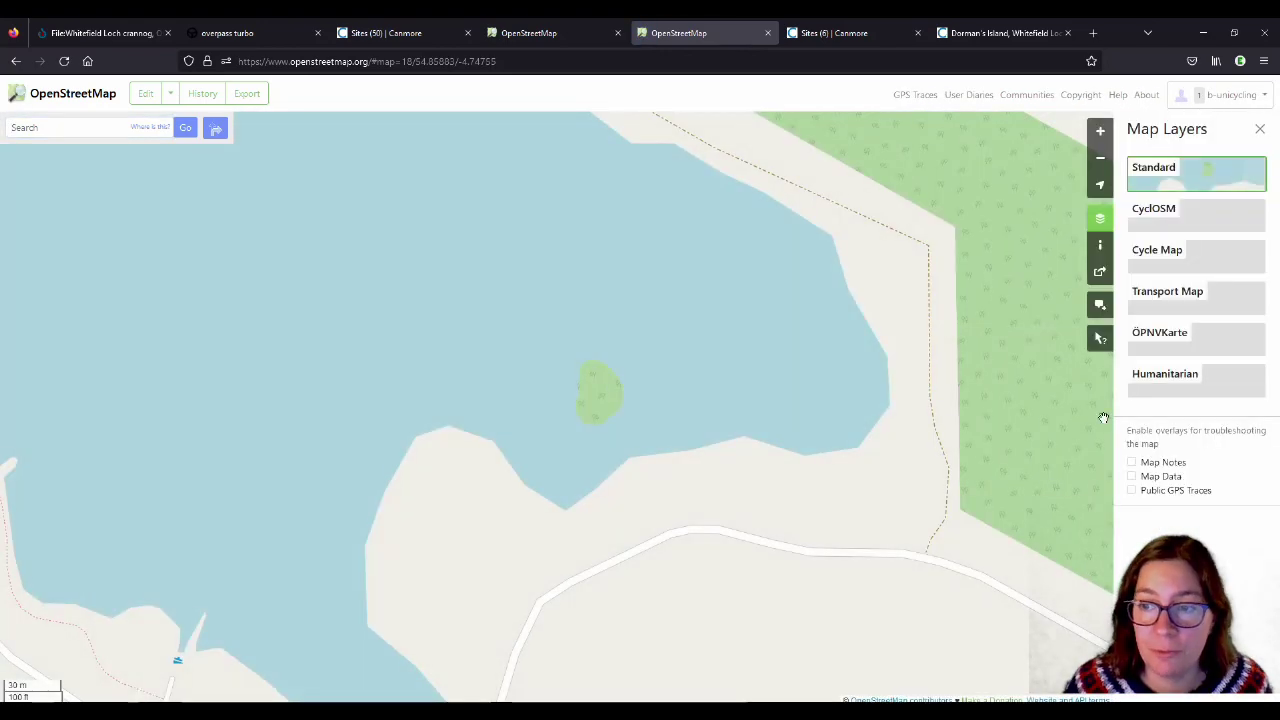
{"action": "left_click", "coordinate": [1131, 476]}
{"action": "left_click", "coordinate": [622, 409]}
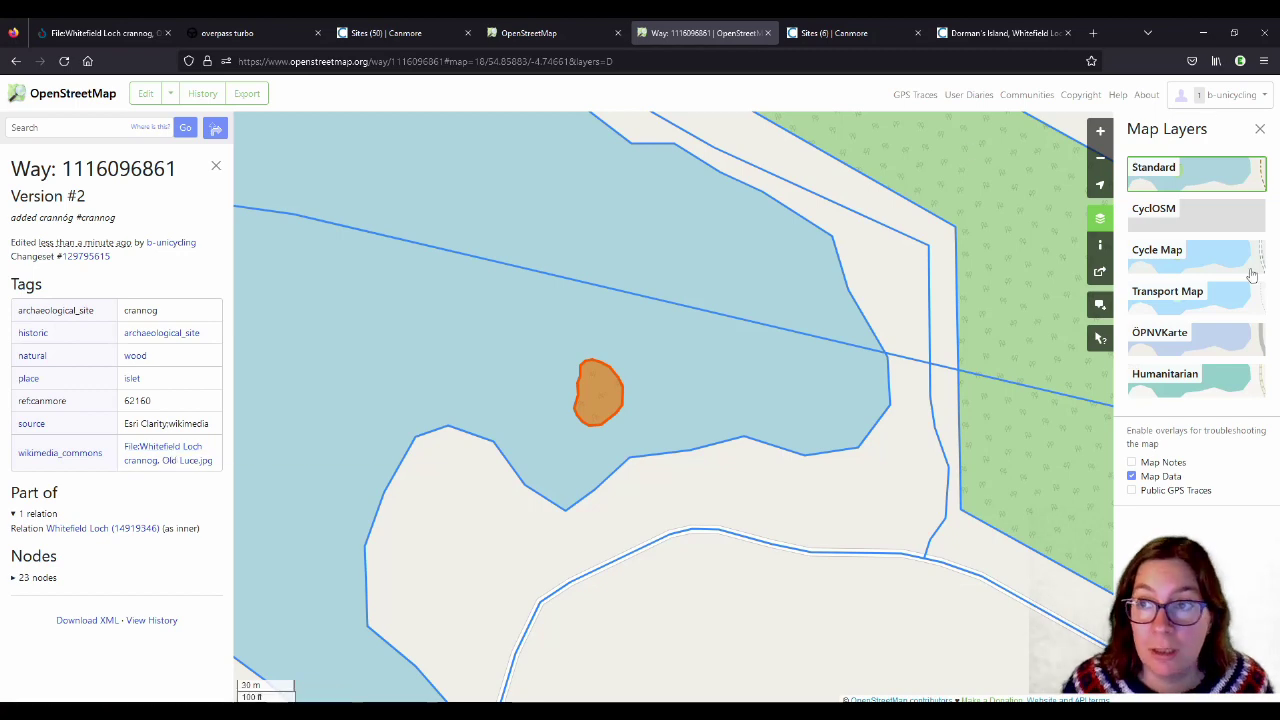
Step: Hide the map data and islet details, and close the tabs with the Dorman's Island record and the Whitefield Loch map
{"action": "left_click", "coordinate": [1132, 476]}
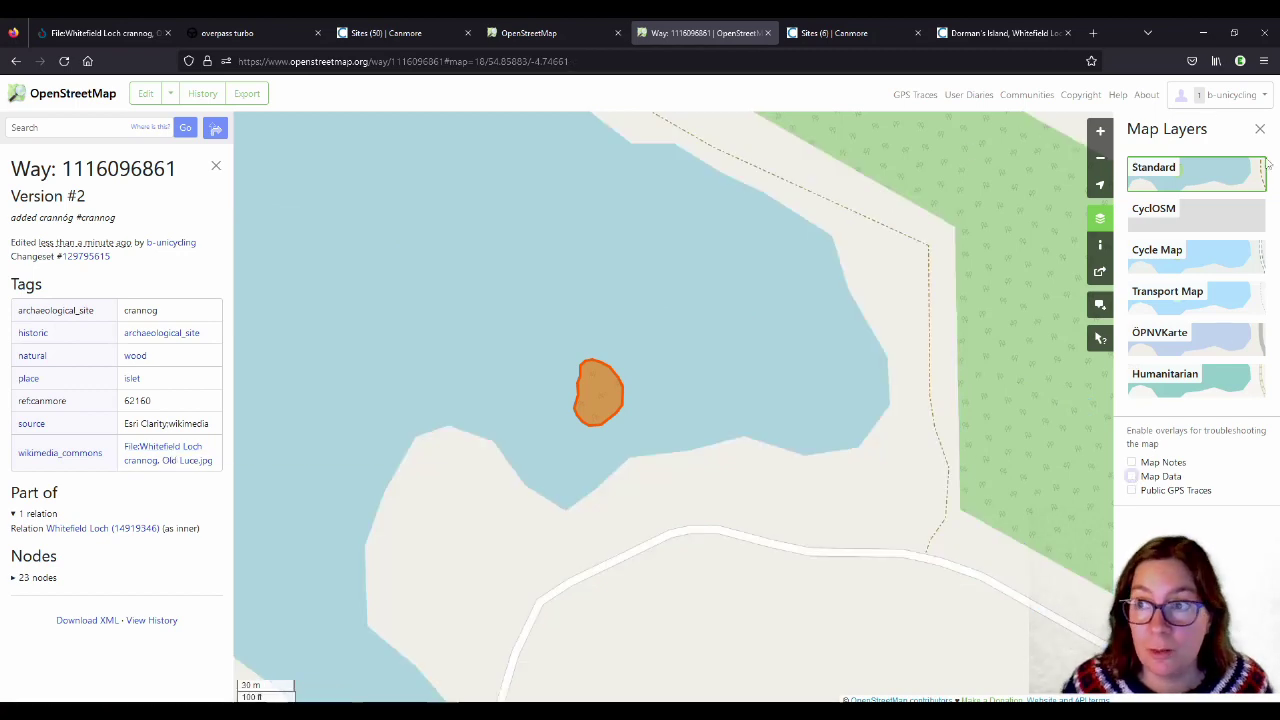
{"action": "left_click", "coordinate": [1260, 129]}
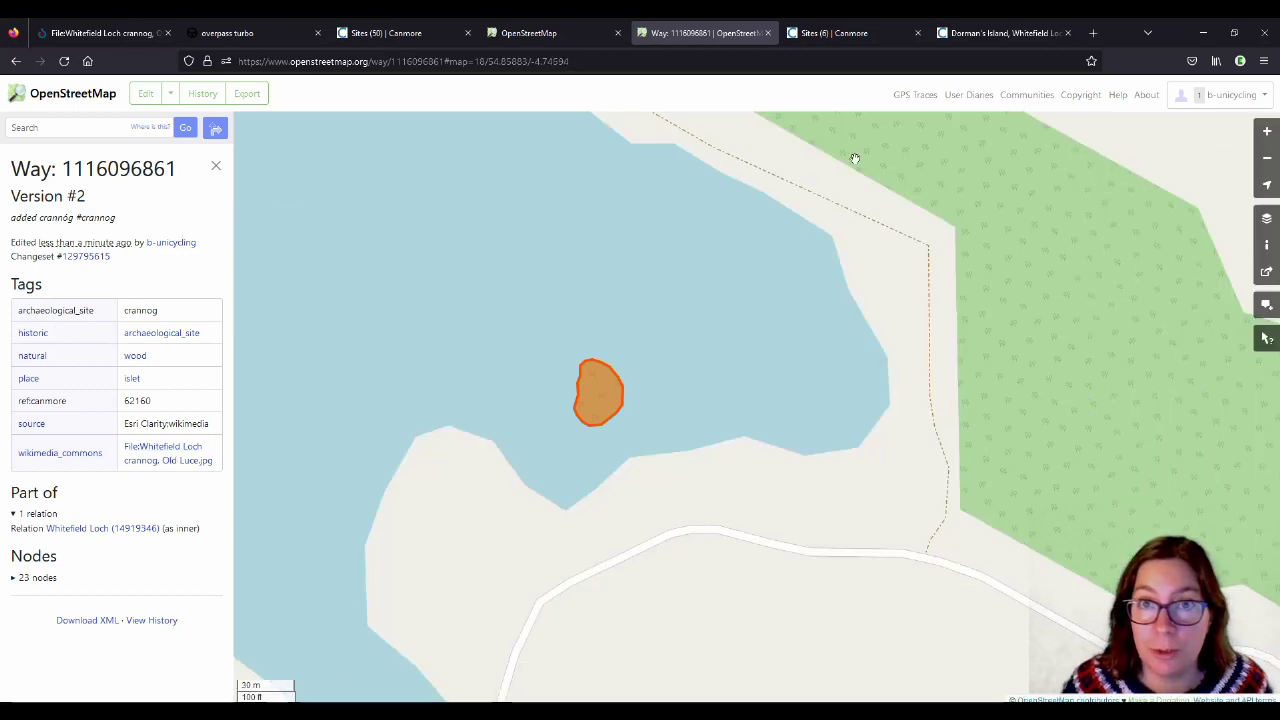
{"action": "left_click", "coordinate": [216, 170]}
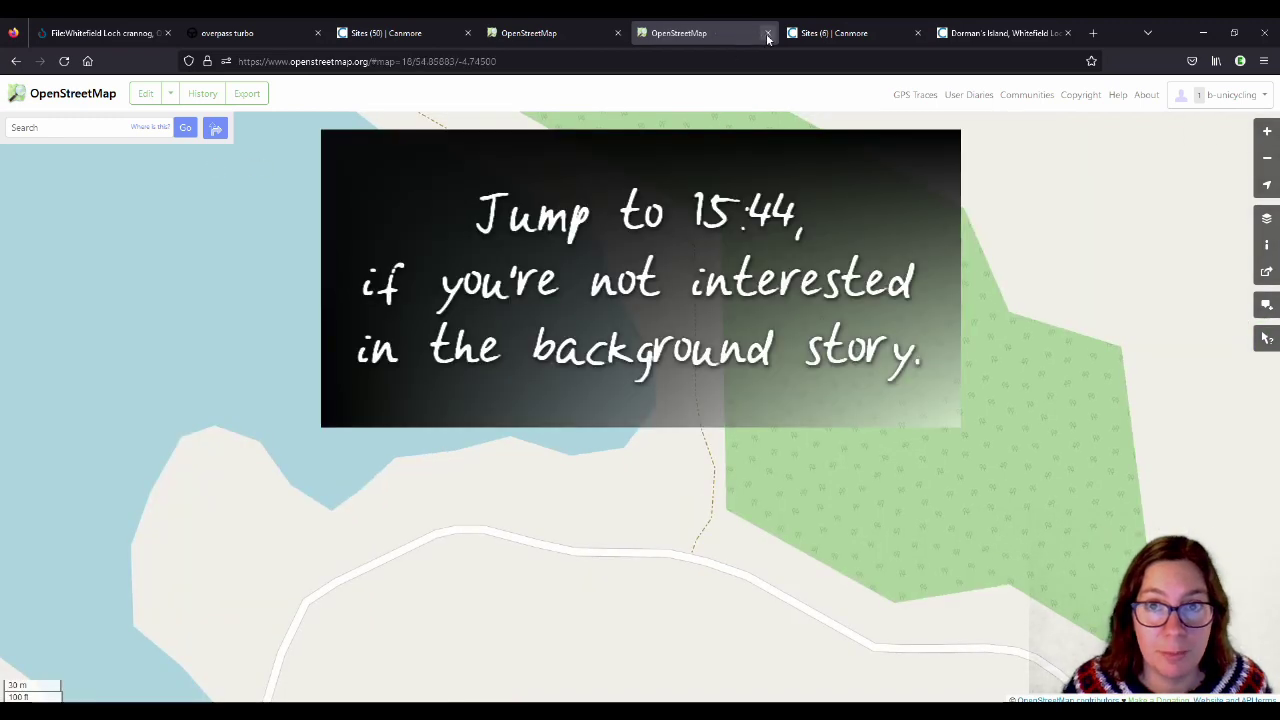
{"action": "left_click", "coordinate": [1068, 33]}
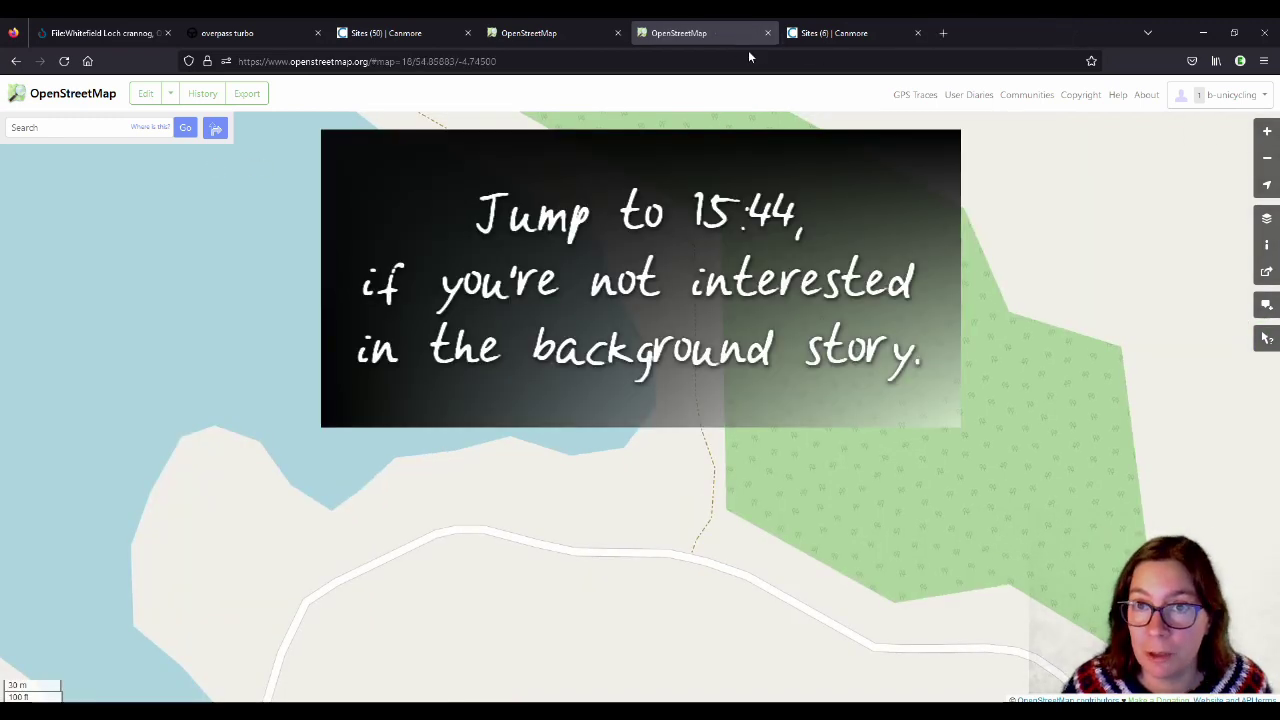
{"action": "left_click", "coordinate": [767, 33]}
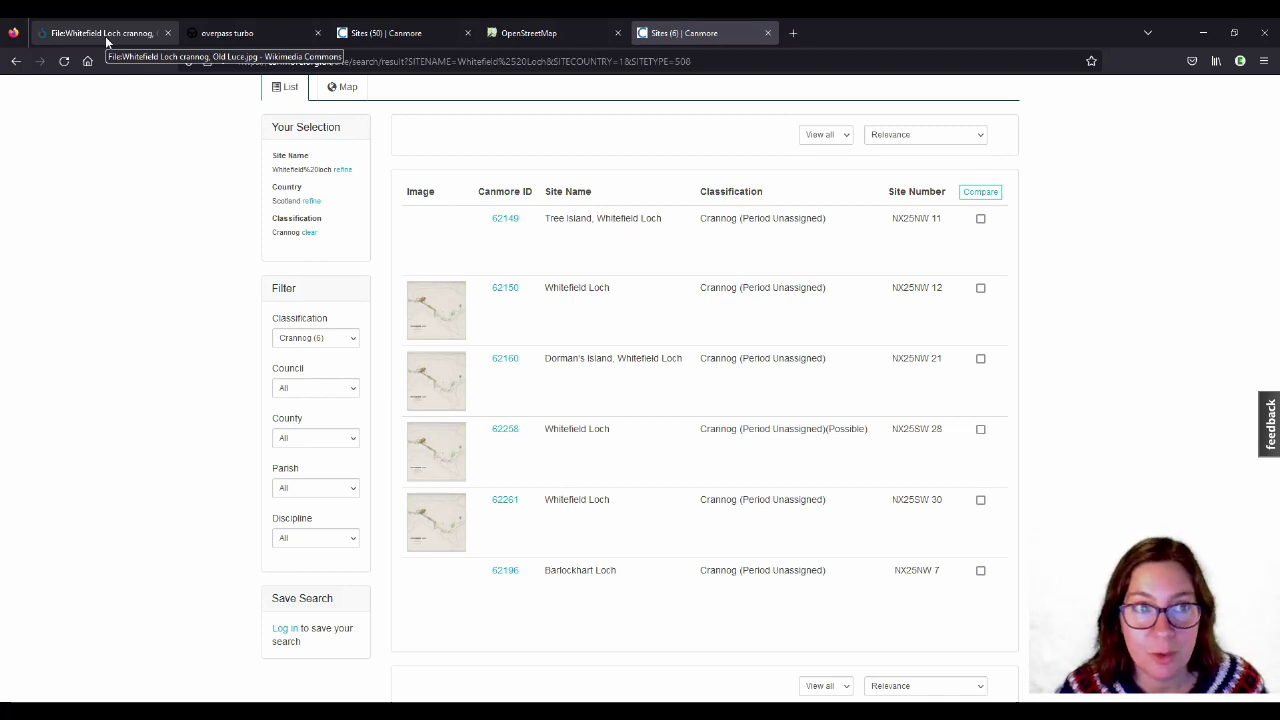
Step: Search Wikimedia Commons for "Loch Ness crannog"
{"action": "left_click", "coordinate": [105, 36]}
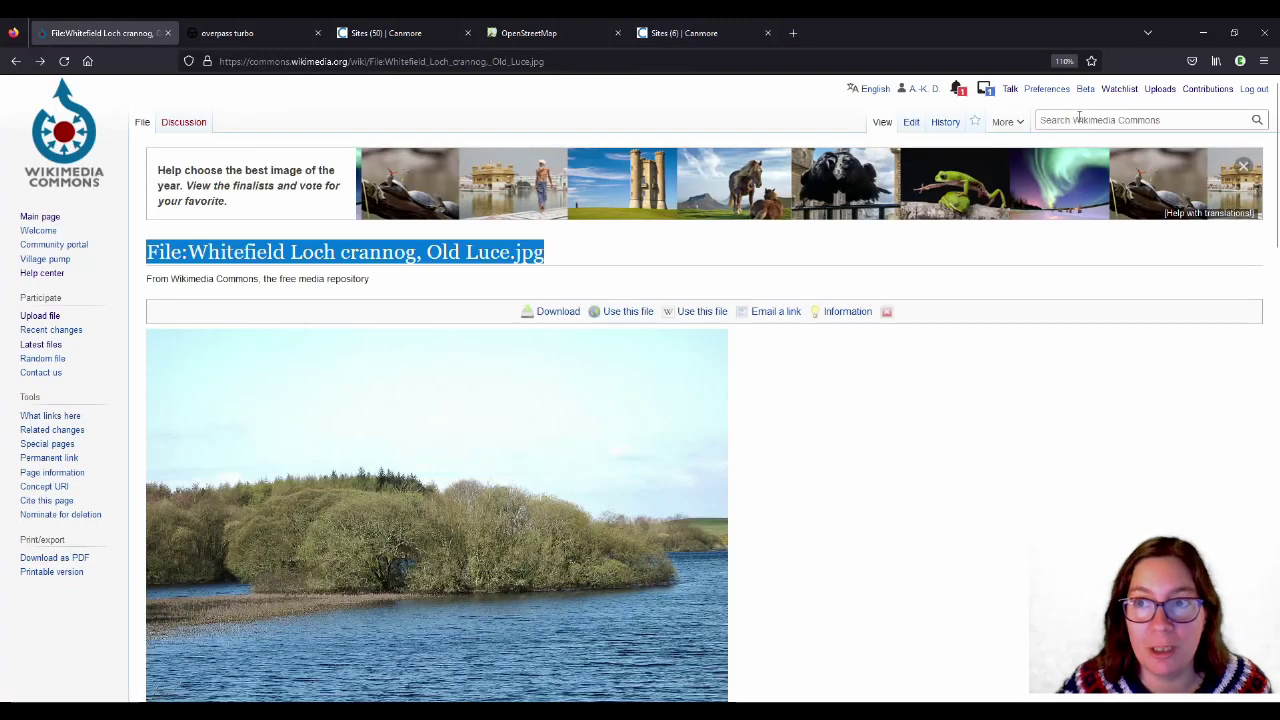
{"action": "left_click", "coordinate": [1078, 120]}
{"action": "type", "text": "Loch "}
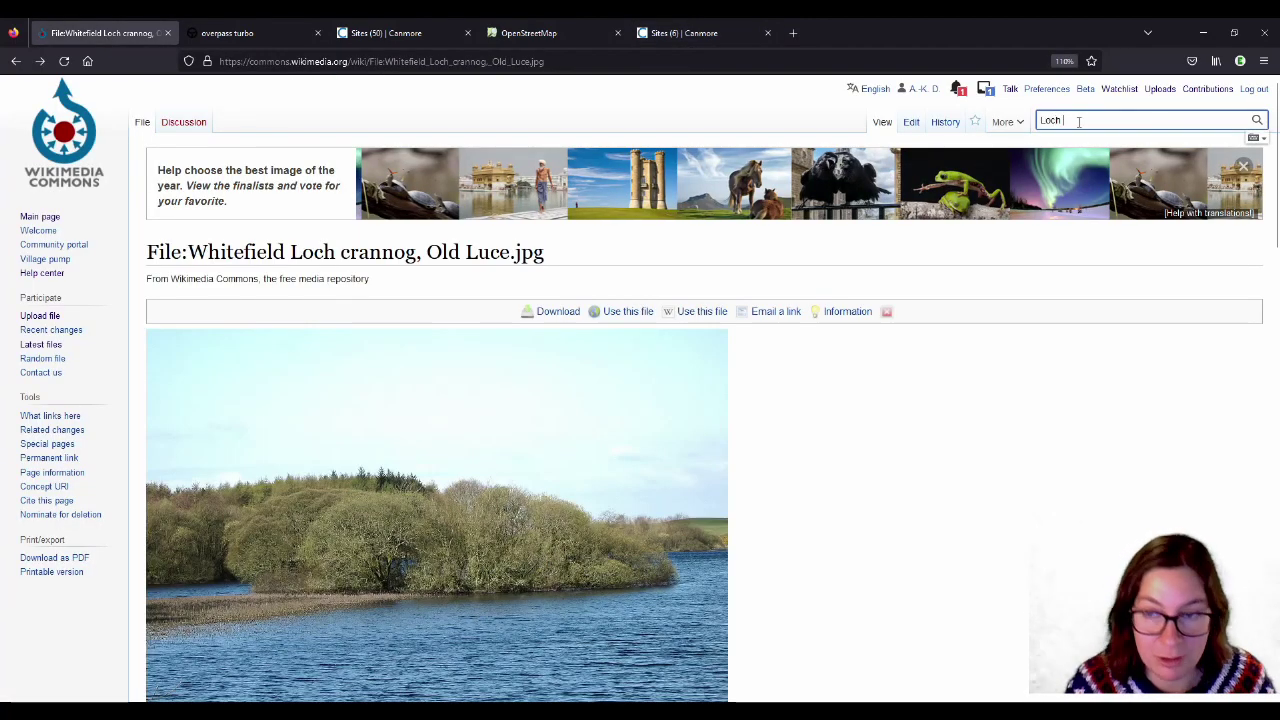
{"action": "type", "text": "Nedd"}
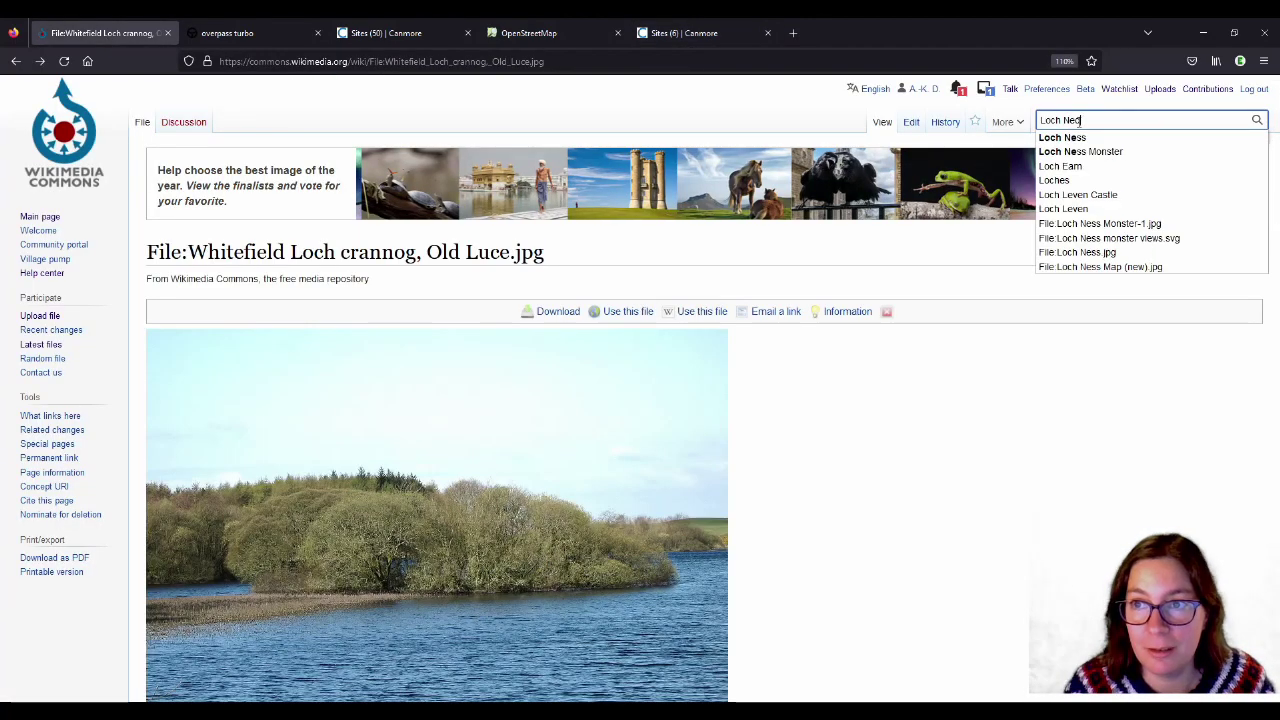
{"action": "key", "text": "BackSpace"}
{"action": "key", "text": "BackSpace"}
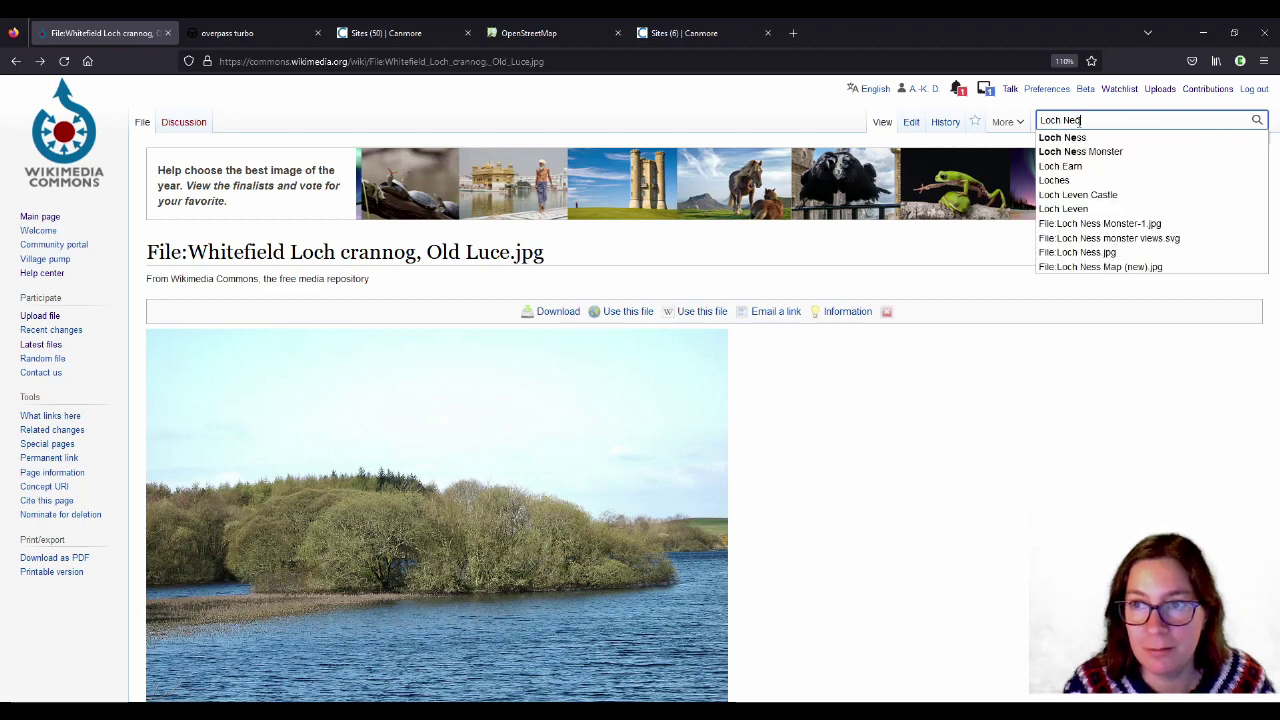
{"action": "type", "text": "ss crann"}
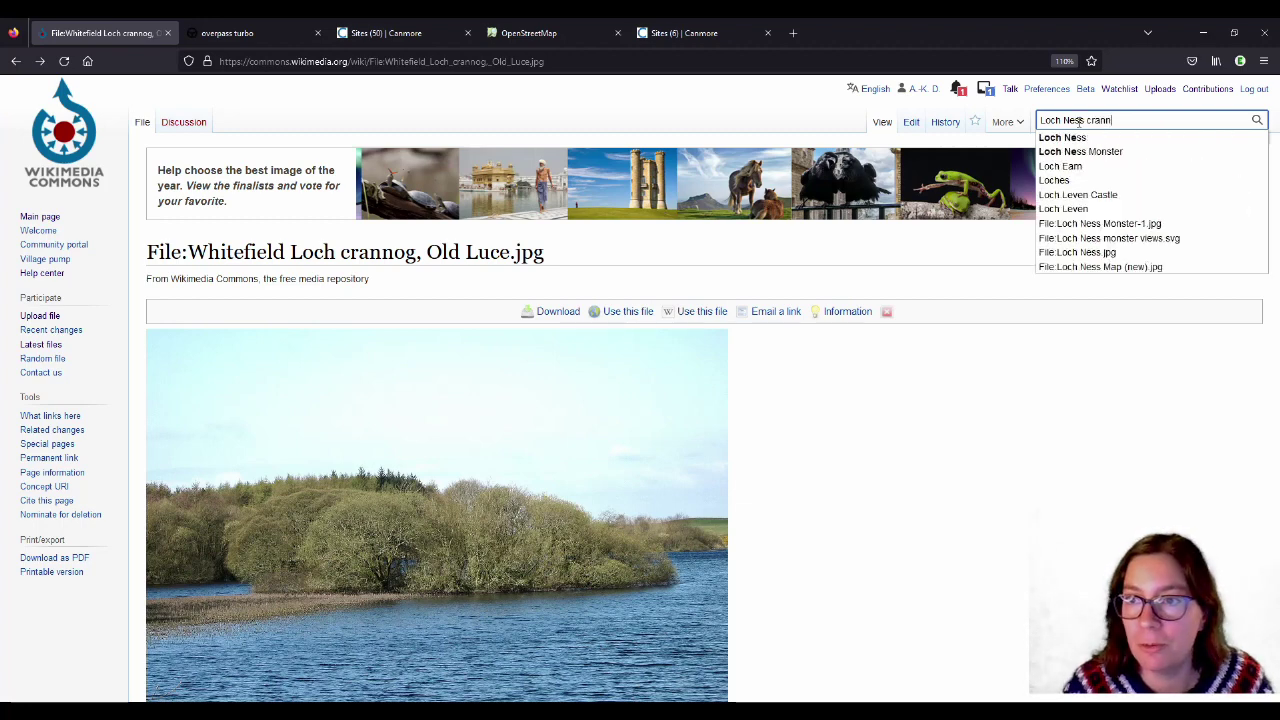
{"action": "type", "text": "og"}
{"action": "key", "text": "Return"}
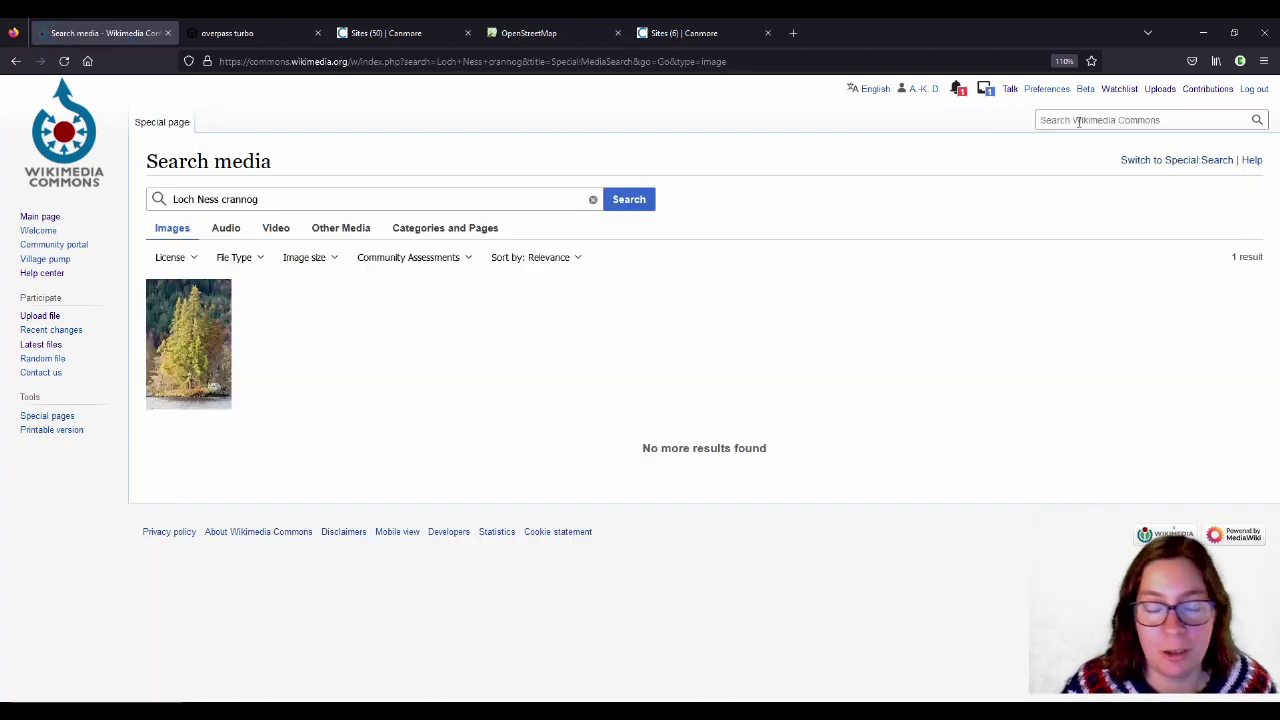
Step: Open the file page of the Cherry Island photo from the Commons search results and view it
{"action": "left_click", "coordinate": [204, 334]}
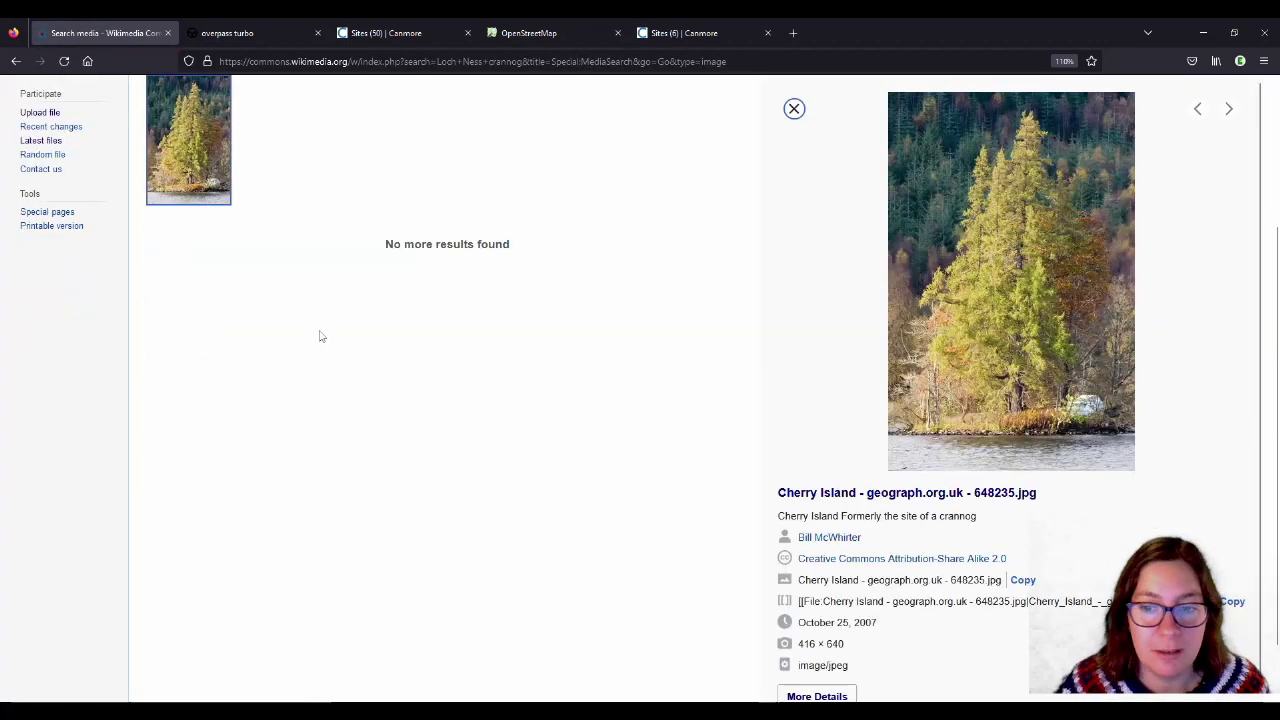
{"action": "left_click", "coordinate": [997, 495]}
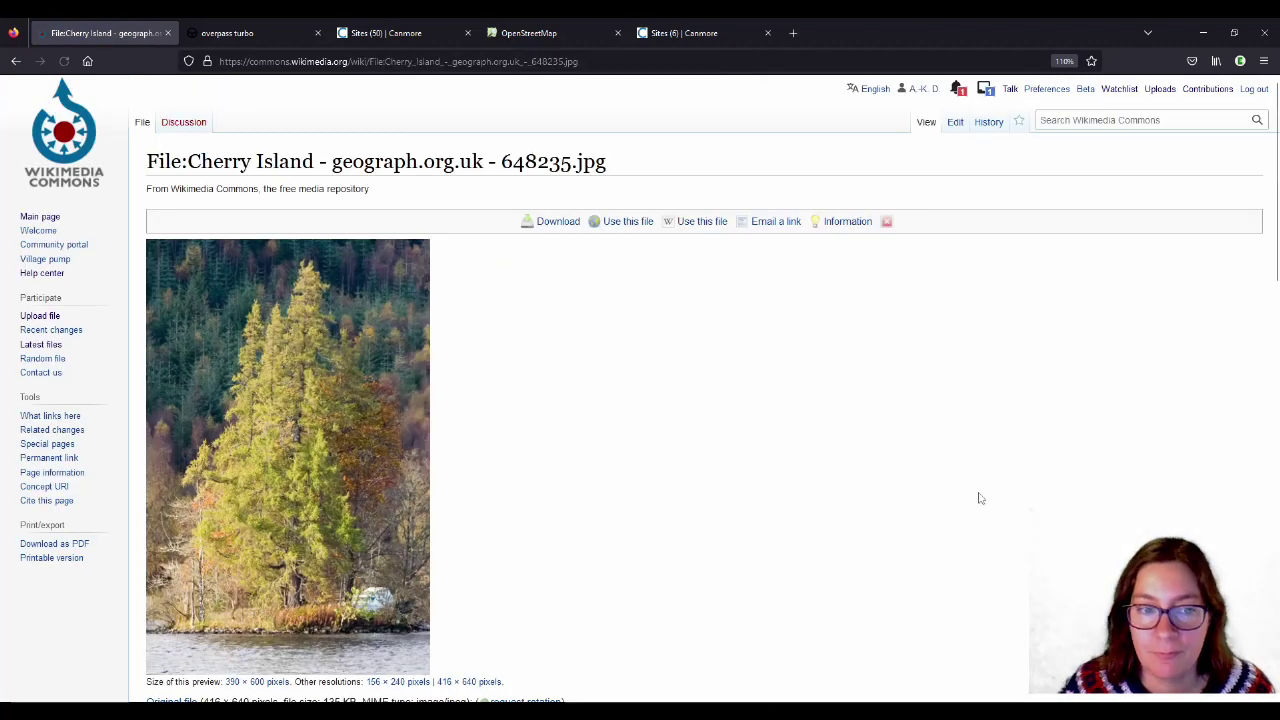
{"action": "scroll", "coordinate": [1067, 435], "scroll_direction": "down", "scroll_amount": 3}
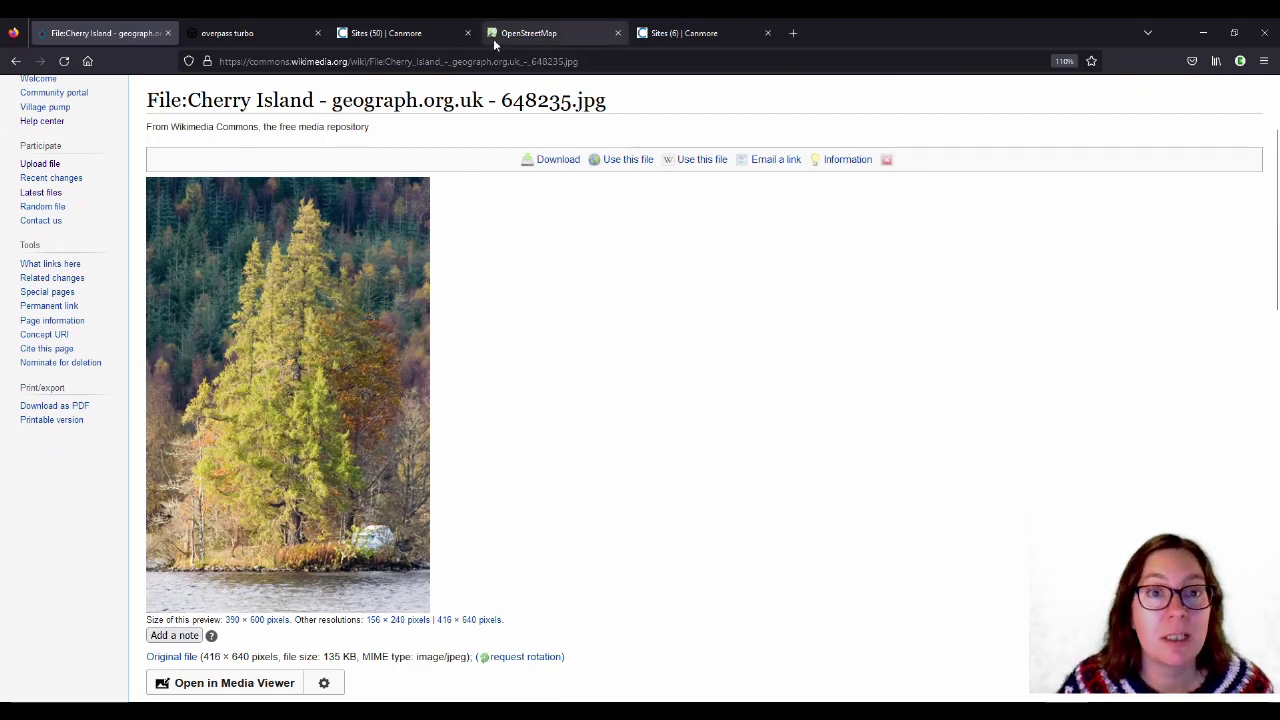
Step: Switch to the OpenStreetMap map and locate Cherry Island near Fort Augustus at the southwestern end of Loch Ness
{"action": "left_click", "coordinate": [520, 36]}
{"action": "scroll", "coordinate": [549, 454], "scroll_direction": "down", "scroll_amount": 3}
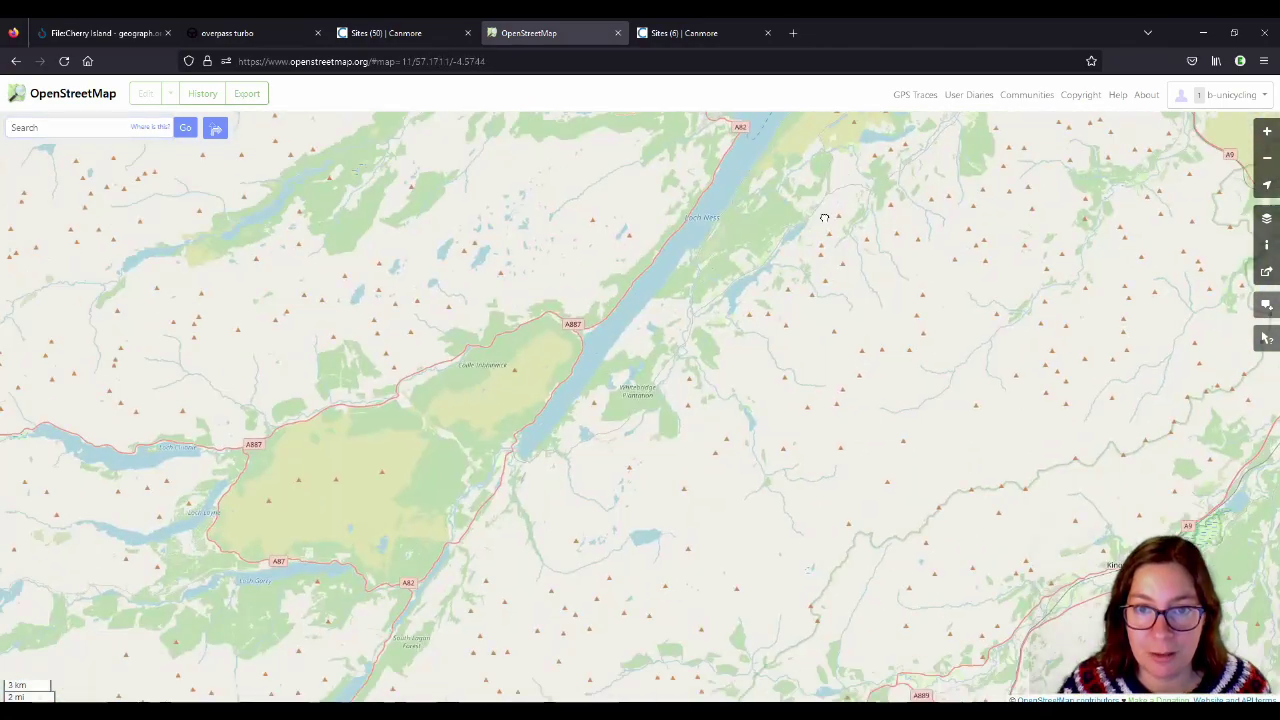
{"action": "left_click_drag", "start_coordinate": [756, 210], "coordinate": [748, 263]}
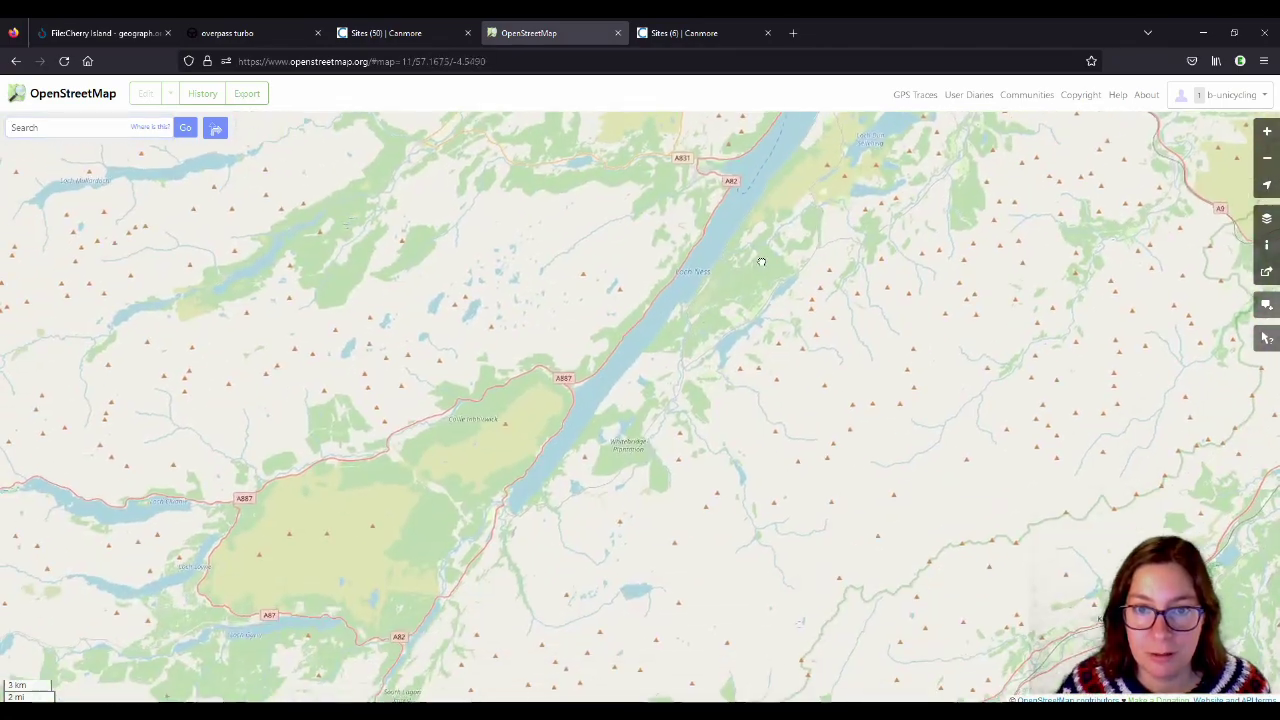
{"action": "scroll", "coordinate": [534, 496], "scroll_direction": "up", "scroll_amount": 2}
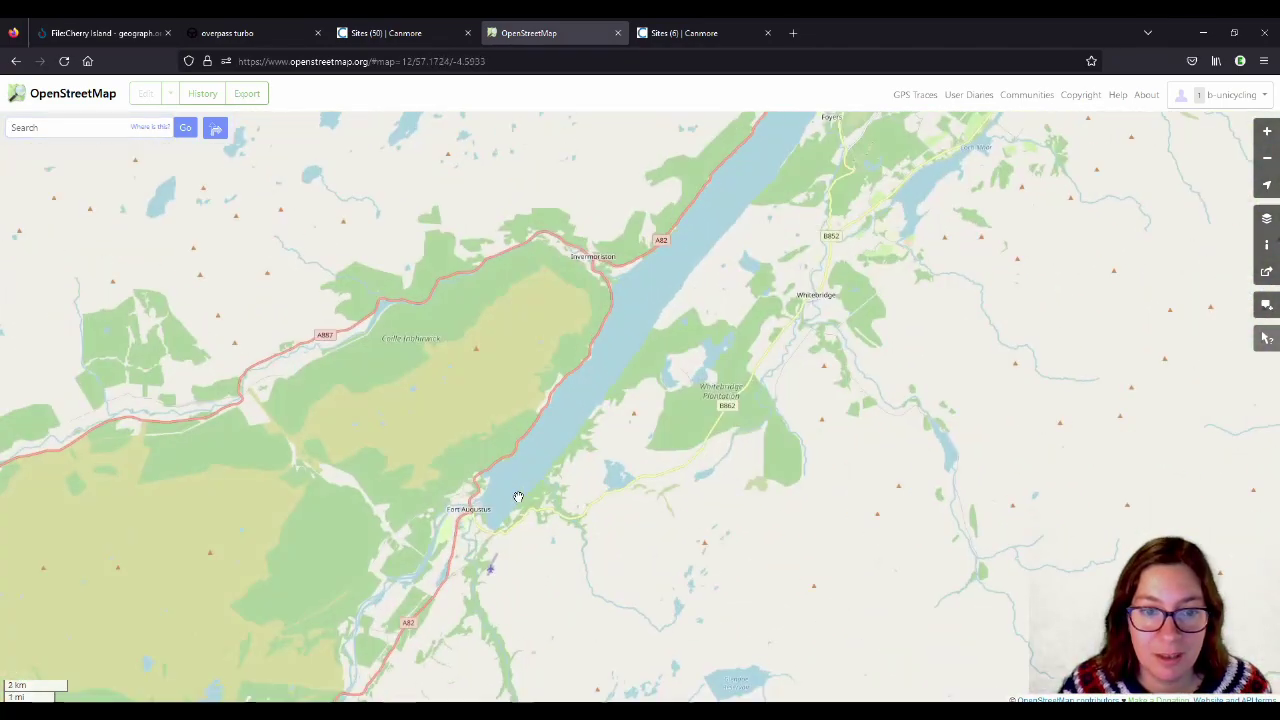
{"action": "scroll", "coordinate": [504, 456], "scroll_direction": "up", "scroll_amount": 3}
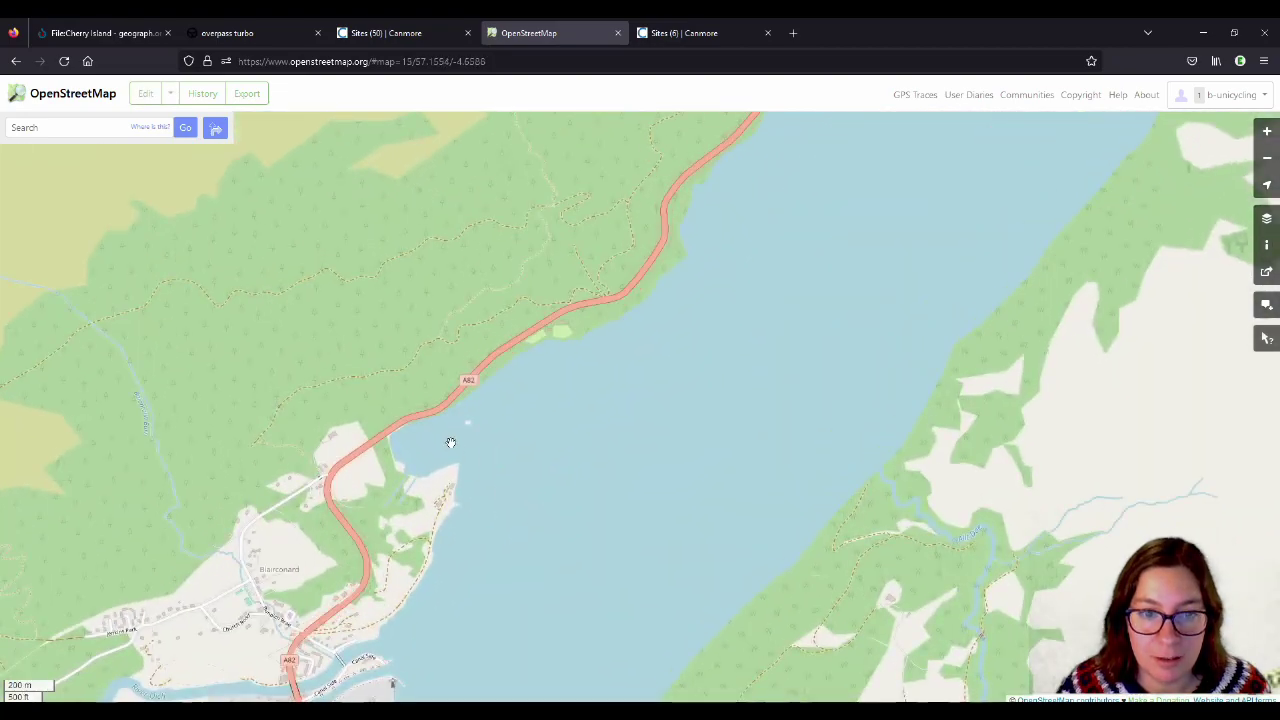
{"action": "scroll", "coordinate": [450, 426], "scroll_direction": "up", "scroll_amount": 3}
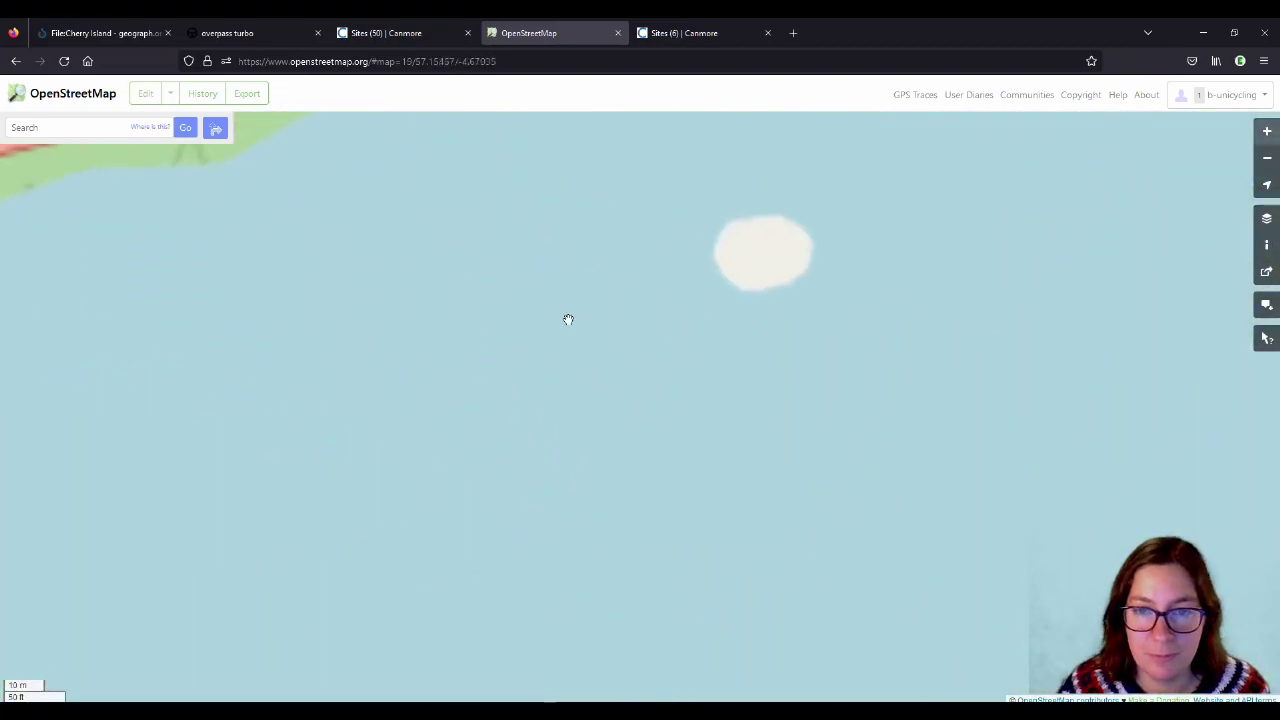
{"action": "left_click_drag", "start_coordinate": [620, 271], "coordinate": [405, 424]}
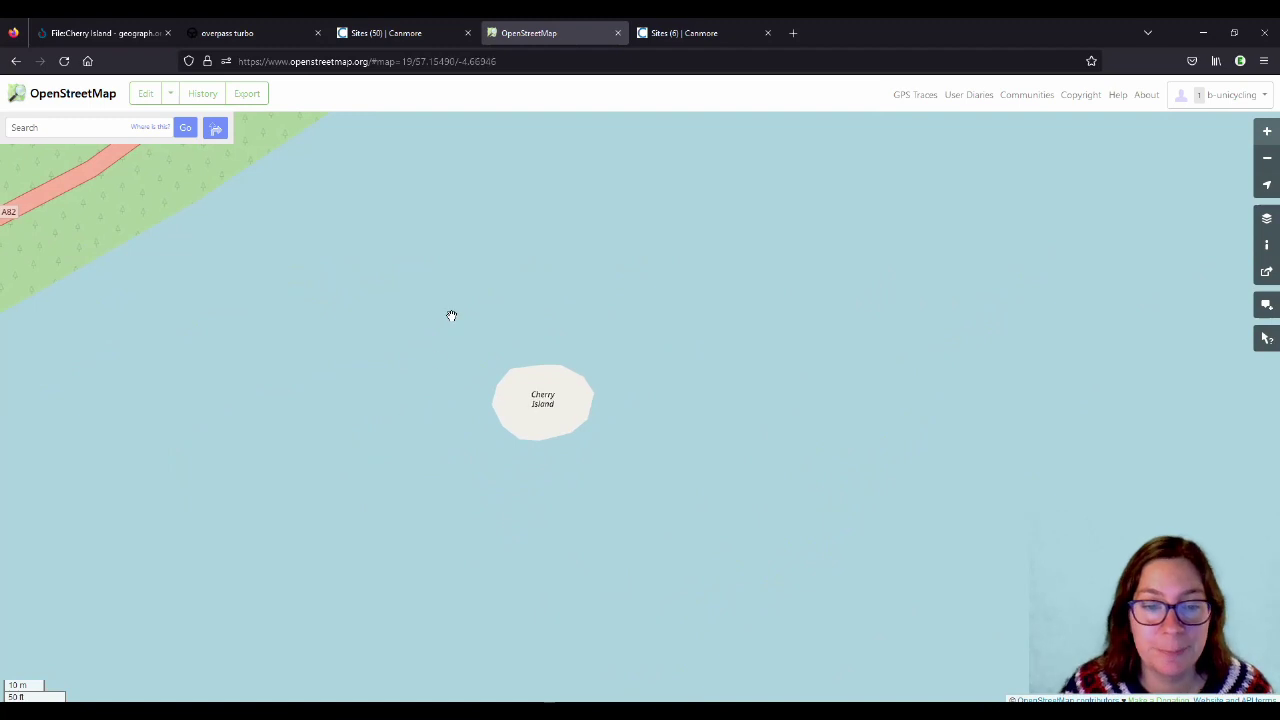
{"action": "left_click_drag", "start_coordinate": [458, 374], "coordinate": [488, 371]}
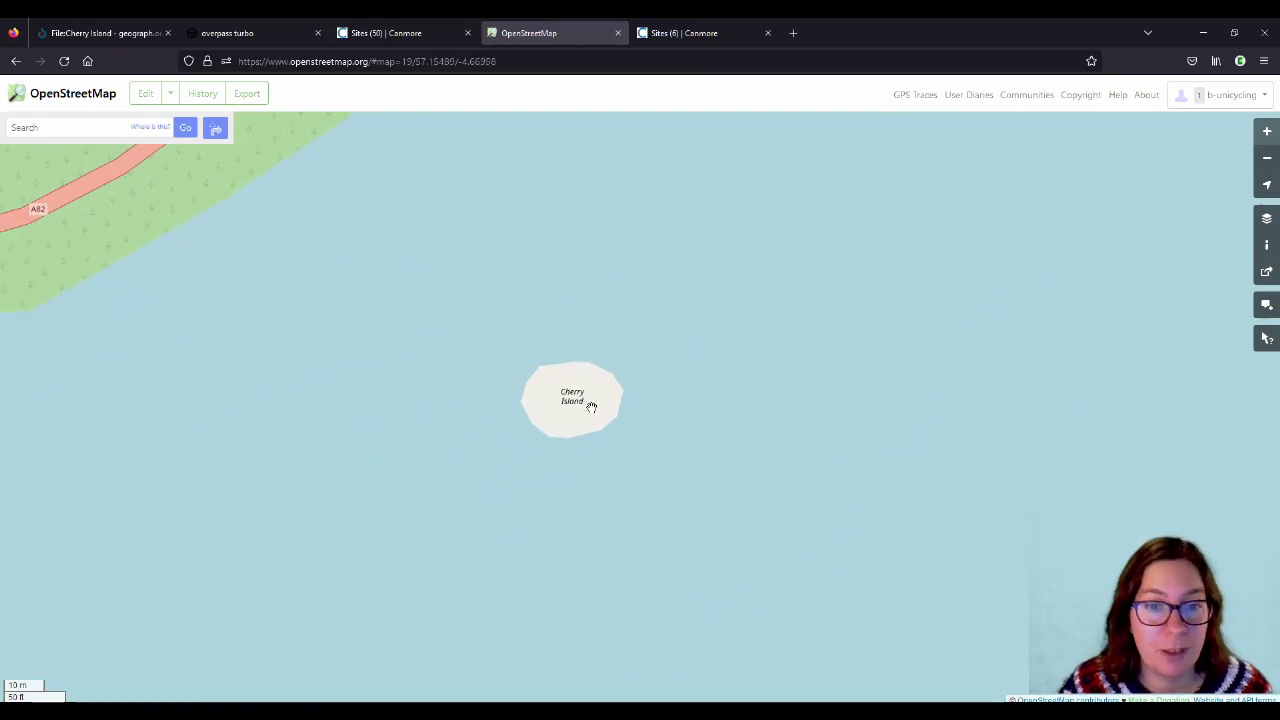
{"action": "scroll", "coordinate": [588, 392], "scroll_direction": "down", "scroll_amount": 1}
{"action": "scroll", "coordinate": [604, 376], "scroll_direction": "up", "scroll_amount": 1}
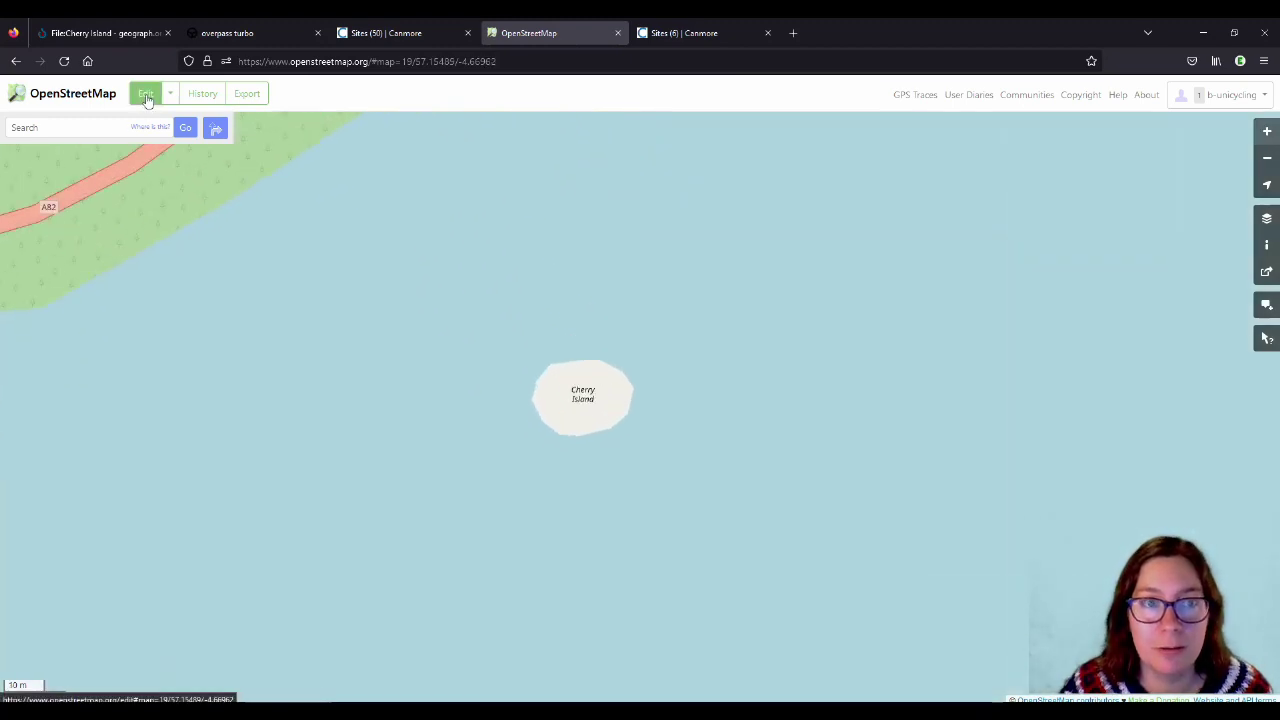
Step: Open the Cherry Island area in the map editor and close the Canmore results page listing 50 sites
{"action": "left_click", "coordinate": [146, 97]}
{"action": "left_click", "coordinate": [467, 33]}
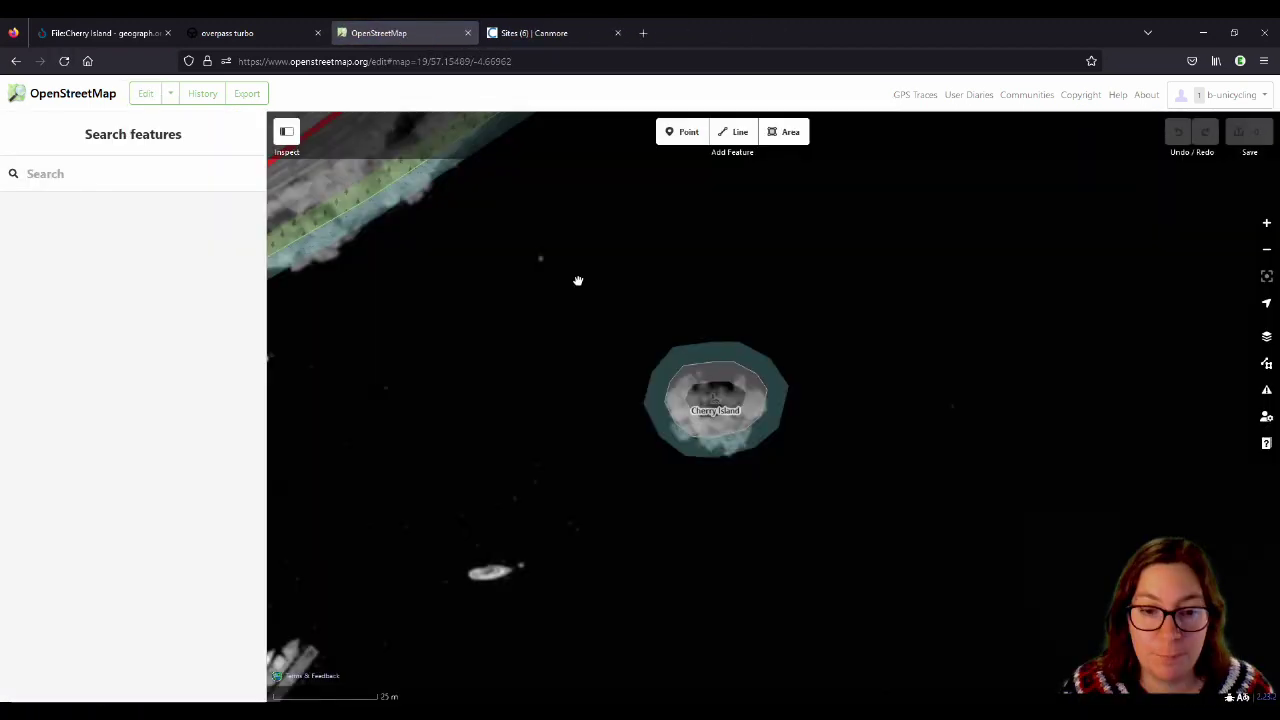
{"action": "scroll", "coordinate": [657, 294], "scroll_direction": "down", "scroll_amount": 3}
{"action": "left_click", "coordinate": [615, 412]}
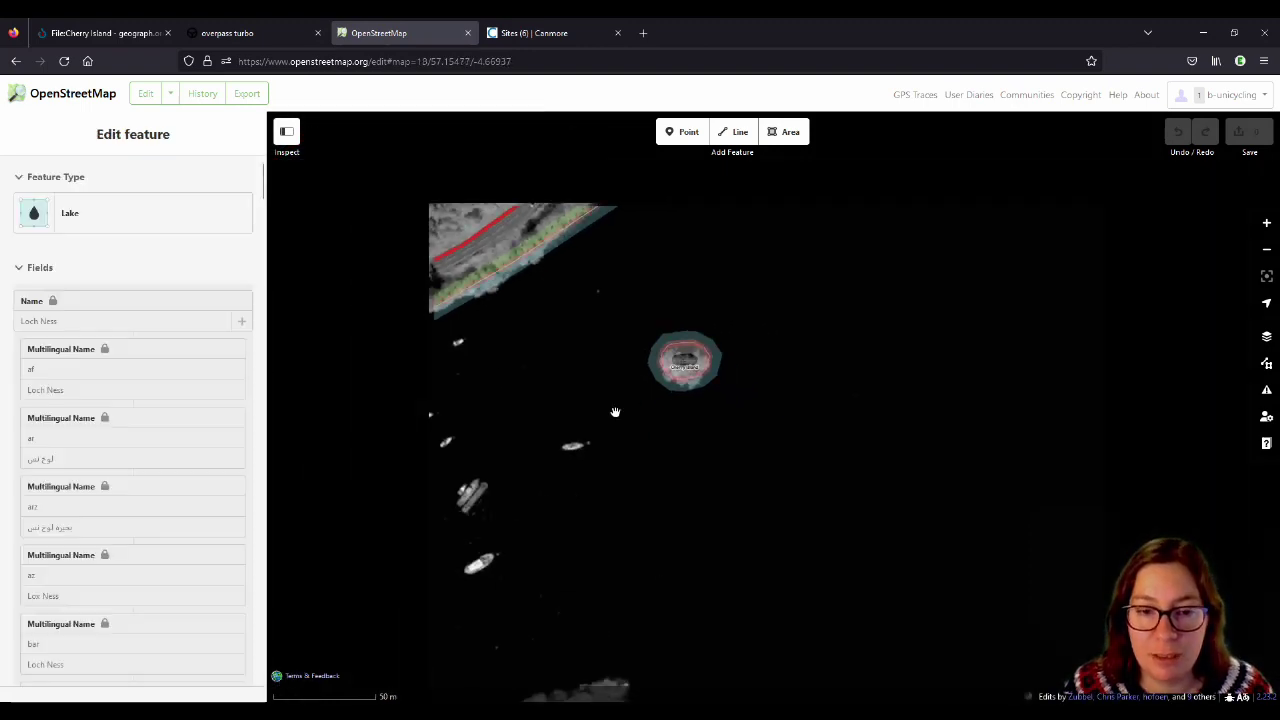
{"action": "key", "text": "Escape"}
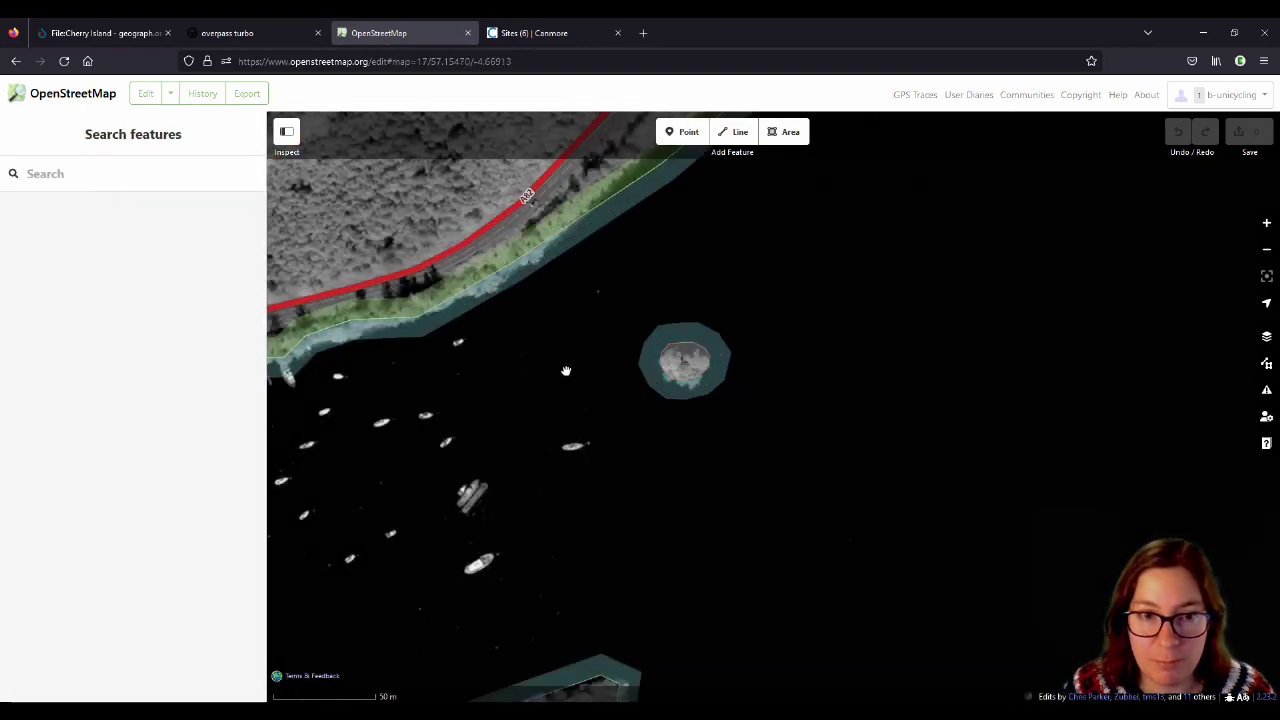
Step: Try Bing Maps Aerial as the background imagery and examine the surroundings of Cherry Island with it
{"action": "left_click", "coordinate": [1266, 337]}
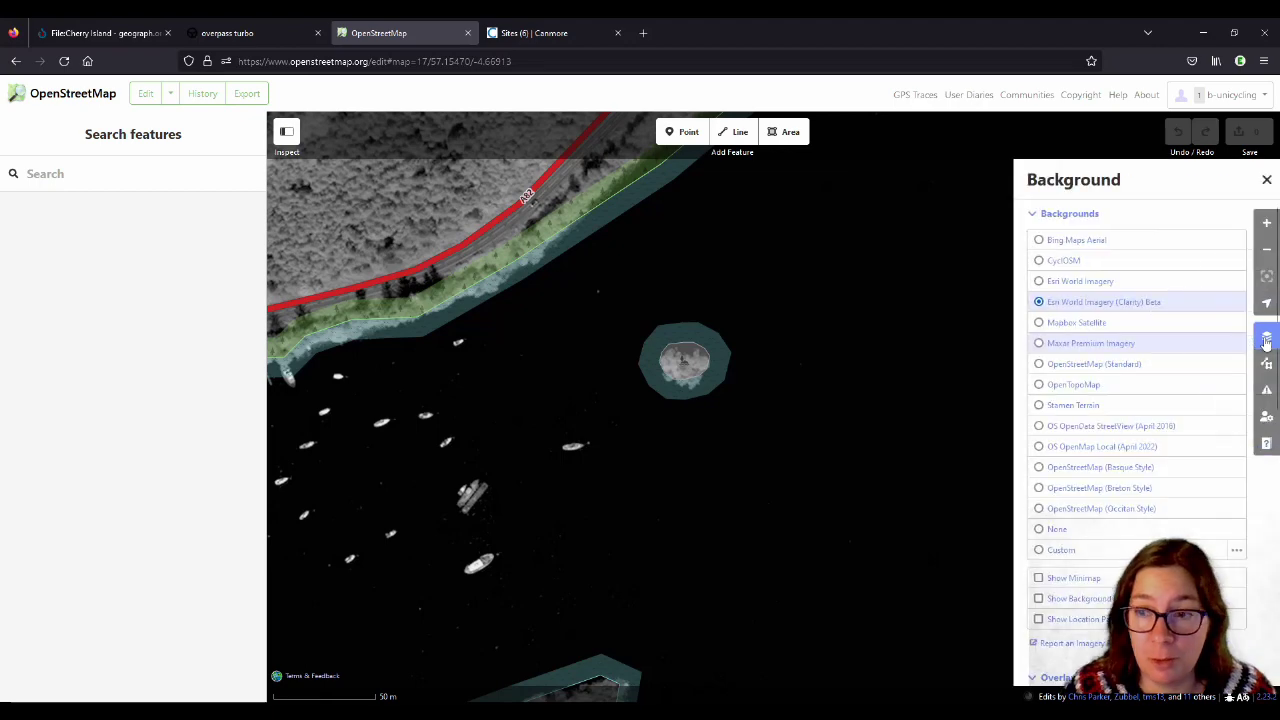
{"action": "left_click", "coordinate": [1094, 246]}
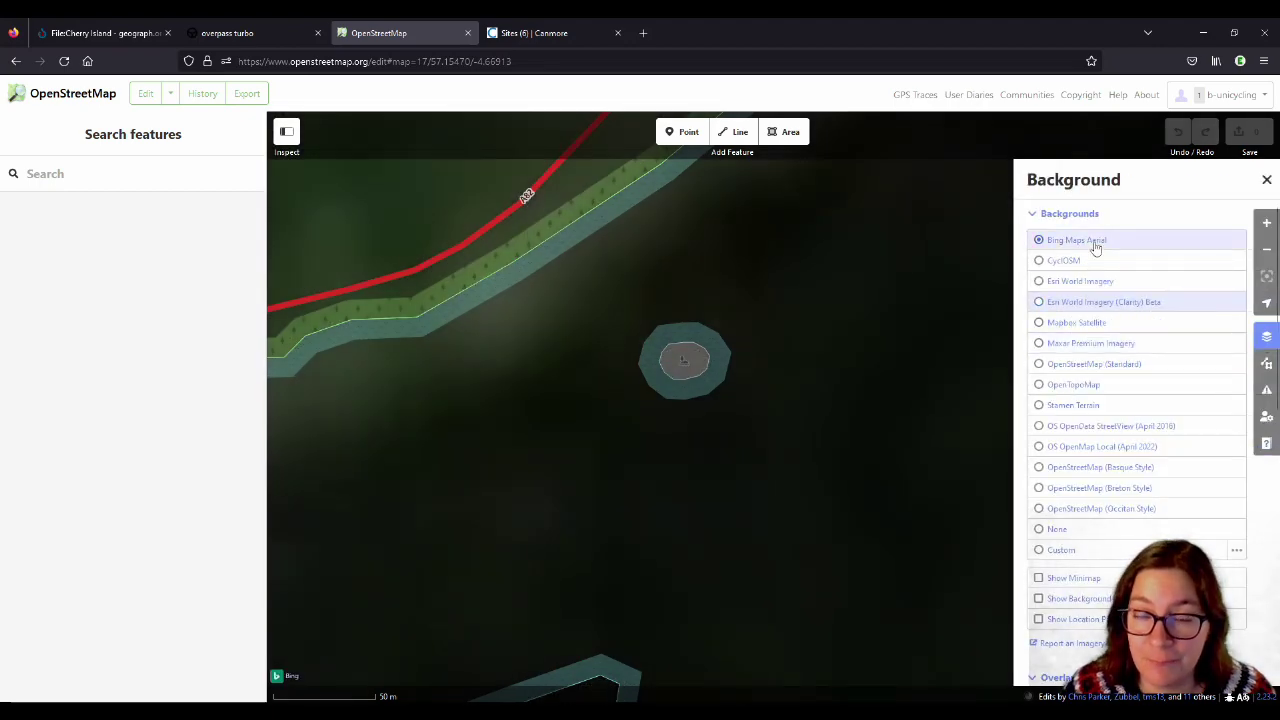
{"action": "scroll", "coordinate": [629, 380], "scroll_direction": "down", "scroll_amount": 5}
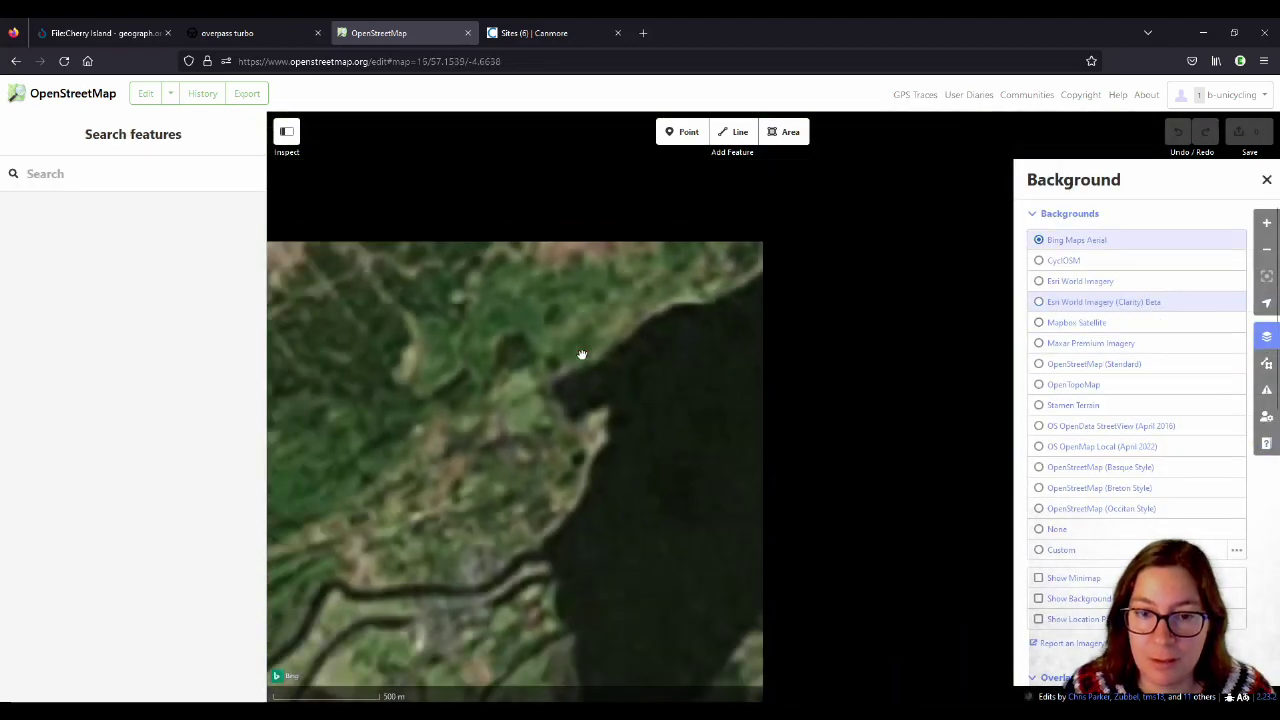
{"action": "scroll", "coordinate": [582, 354], "scroll_direction": "down", "scroll_amount": 2}
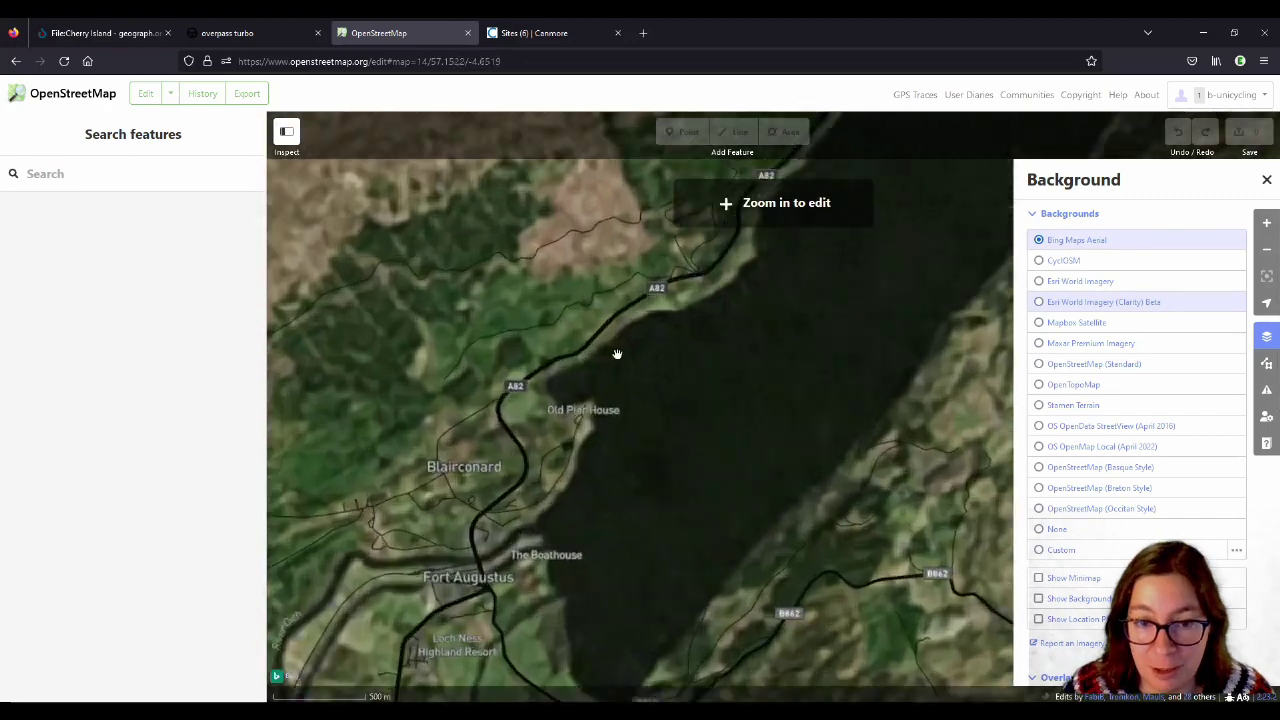
{"action": "scroll", "coordinate": [617, 354], "scroll_direction": "up", "scroll_amount": 1}
{"action": "scroll", "coordinate": [624, 354], "scroll_direction": "up", "scroll_amount": 4}
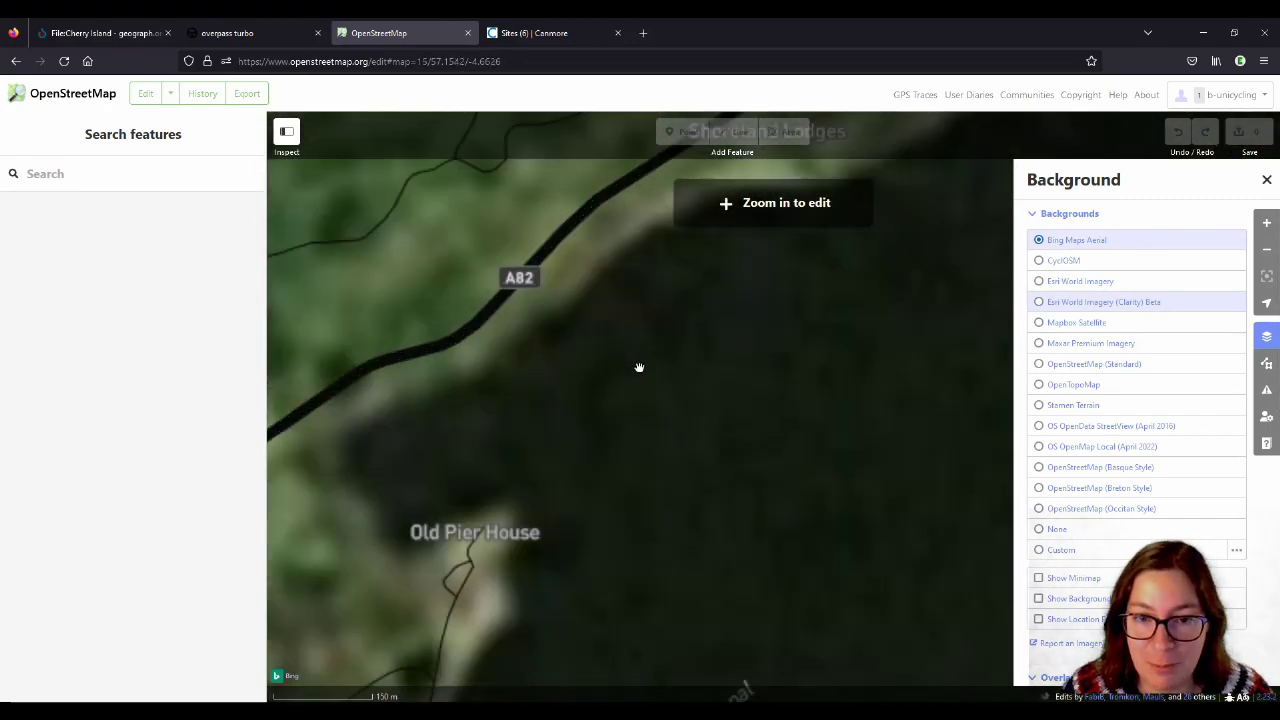
{"action": "left_click", "coordinate": [516, 376]}
{"action": "scroll", "coordinate": [500, 370], "scroll_direction": "up", "scroll_amount": 2}
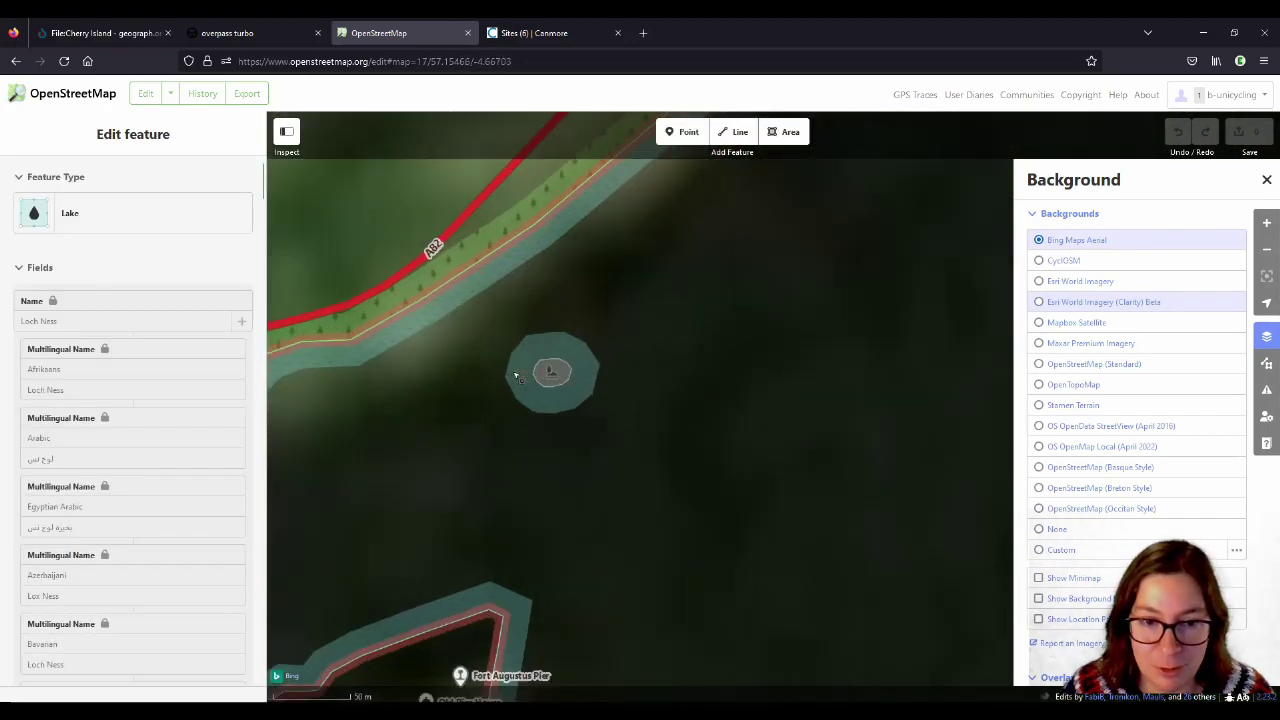
{"action": "left_click", "coordinate": [477, 357]}
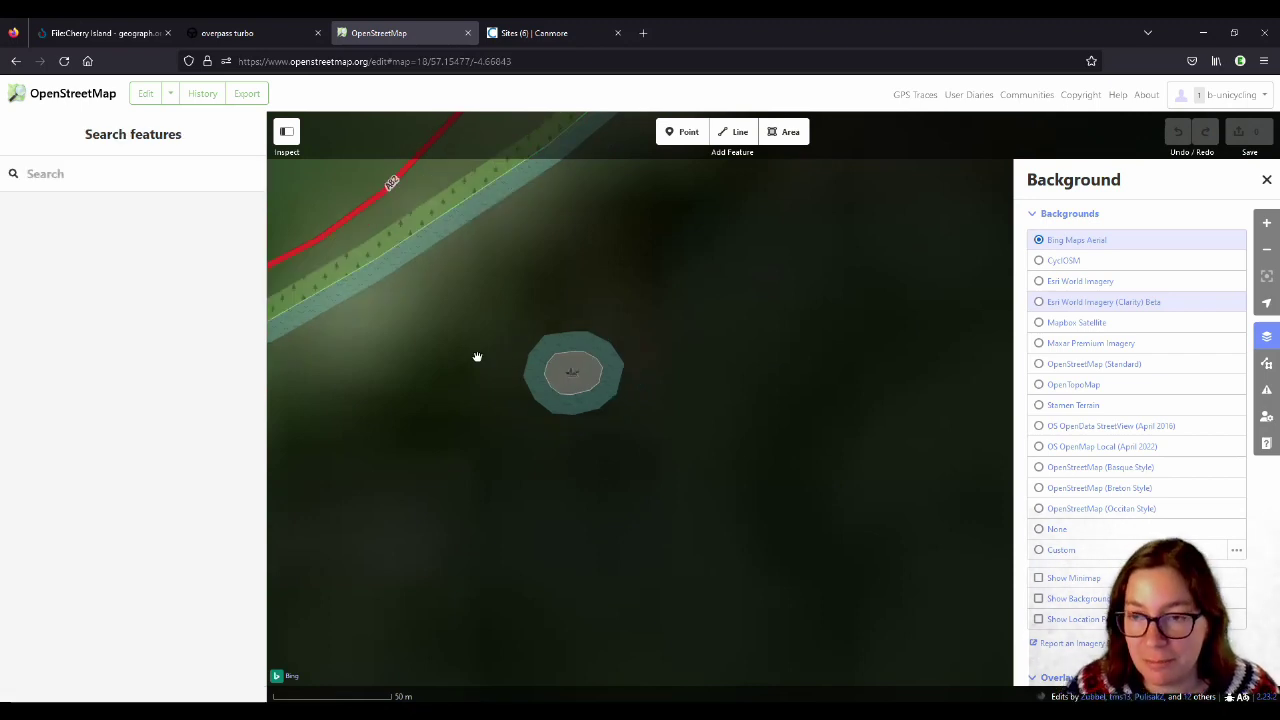
{"action": "scroll", "coordinate": [518, 346], "scroll_direction": "down", "scroll_amount": 1}
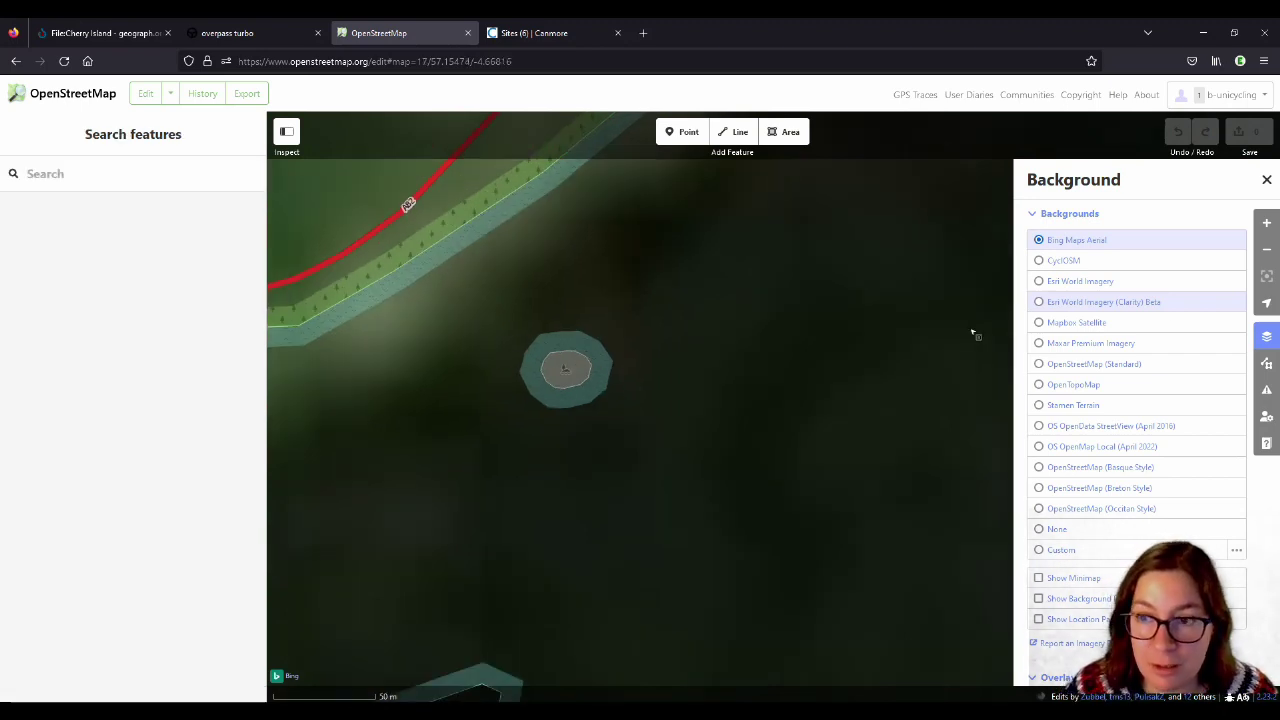
Step: Compare the Esri World Imagery (Clarity) Beta background with Maxar Premium Imagery around Cherry Island, keeping Maxar Premium Imagery
{"action": "left_click", "coordinate": [1088, 303]}
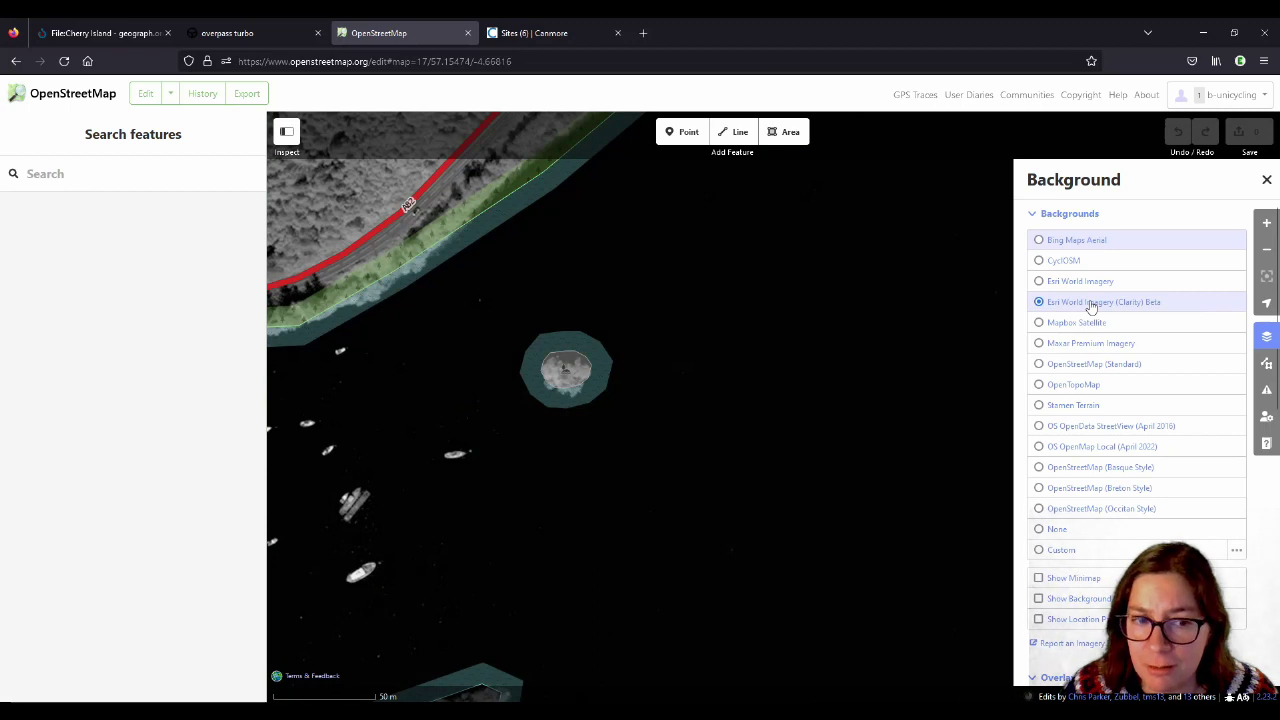
{"action": "left_click", "coordinate": [1094, 343]}
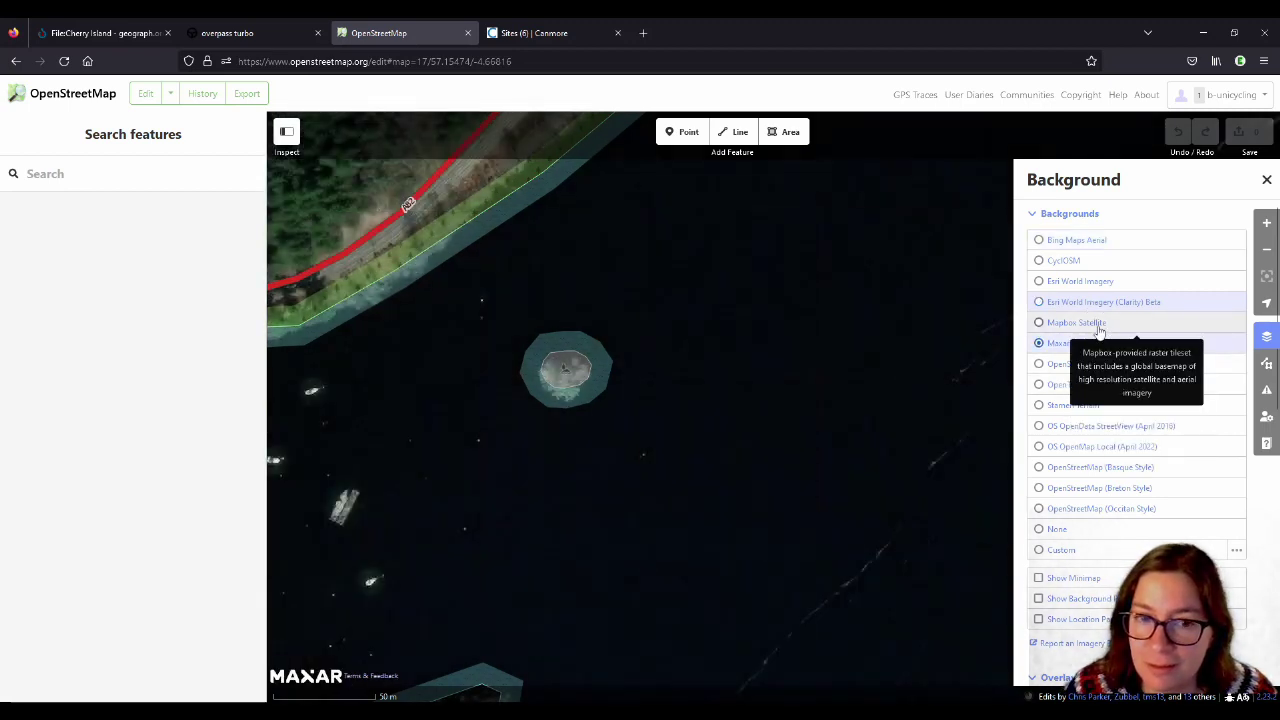
{"action": "key", "text": "Left"}
{"action": "key", "text": "Down"}
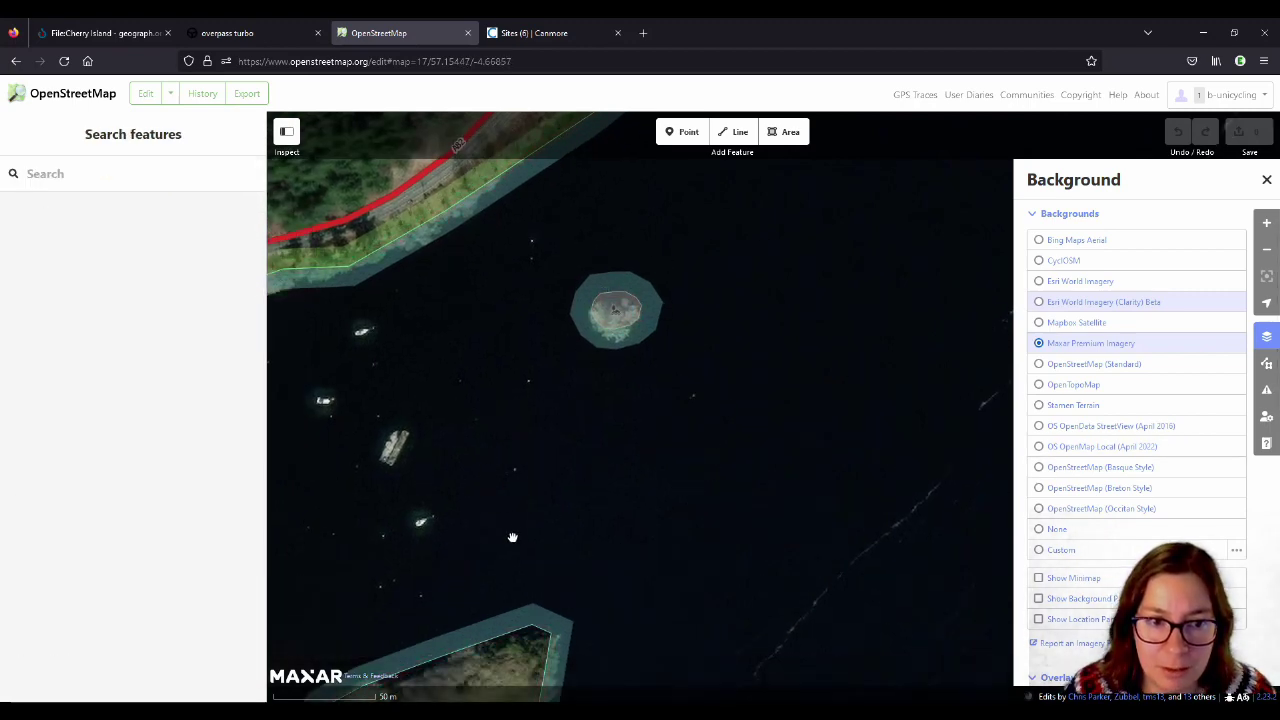
{"action": "left_click_drag", "start_coordinate": [518, 533], "coordinate": [658, 295]}
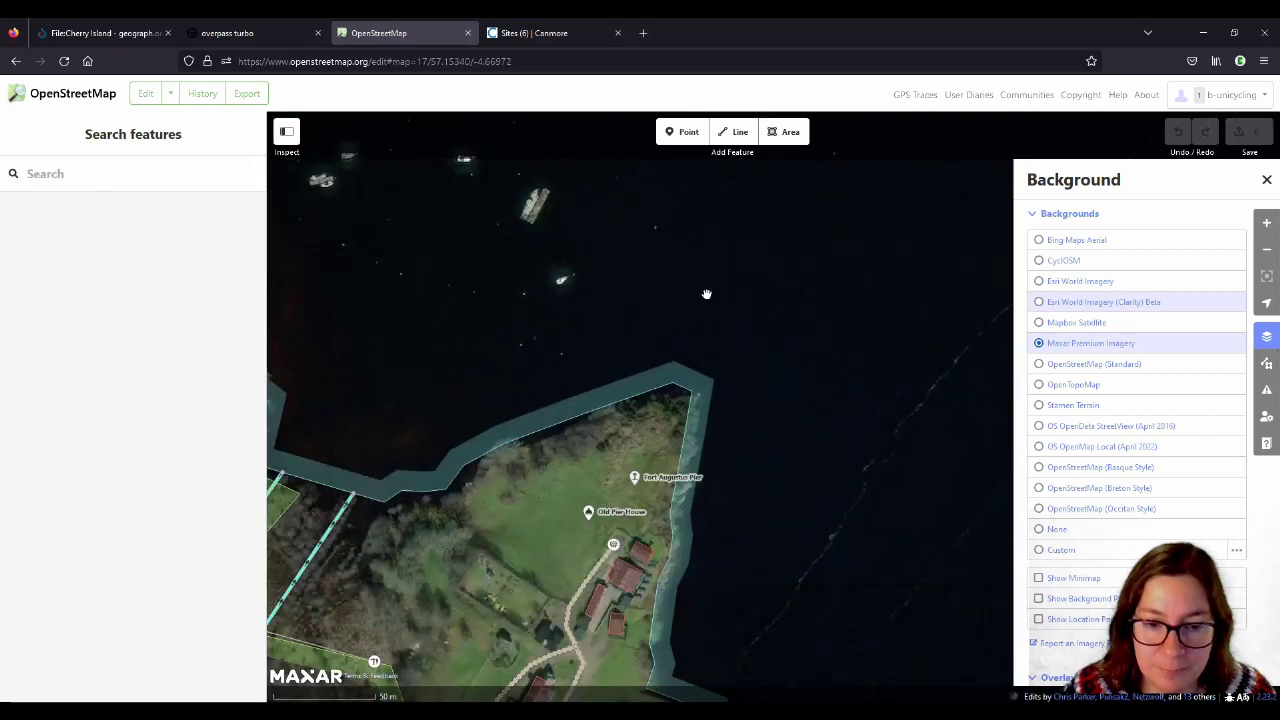
{"action": "left_click_drag", "start_coordinate": [800, 229], "coordinate": [570, 413]}
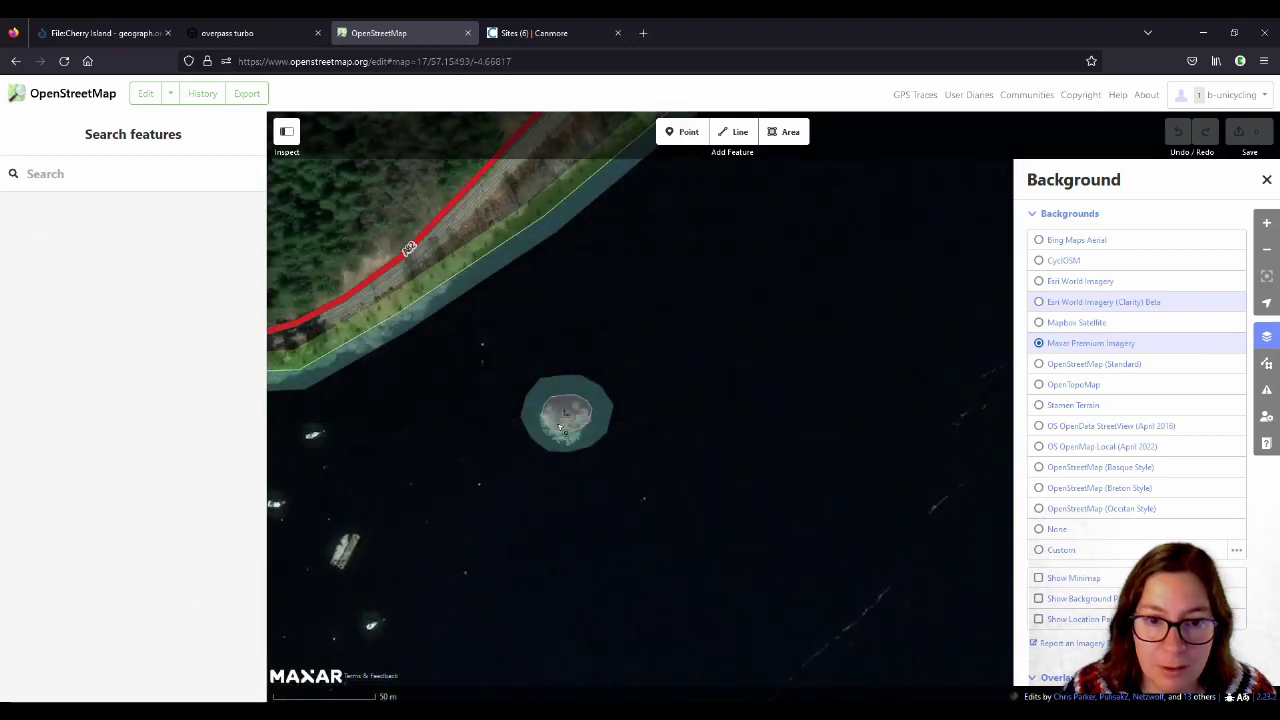
Step: Select the Cherry Island islet outline, start an empty tag for it, and close the background settings
{"action": "double_click", "coordinate": [570, 413]}
{"action": "left_click", "coordinate": [507, 420]}
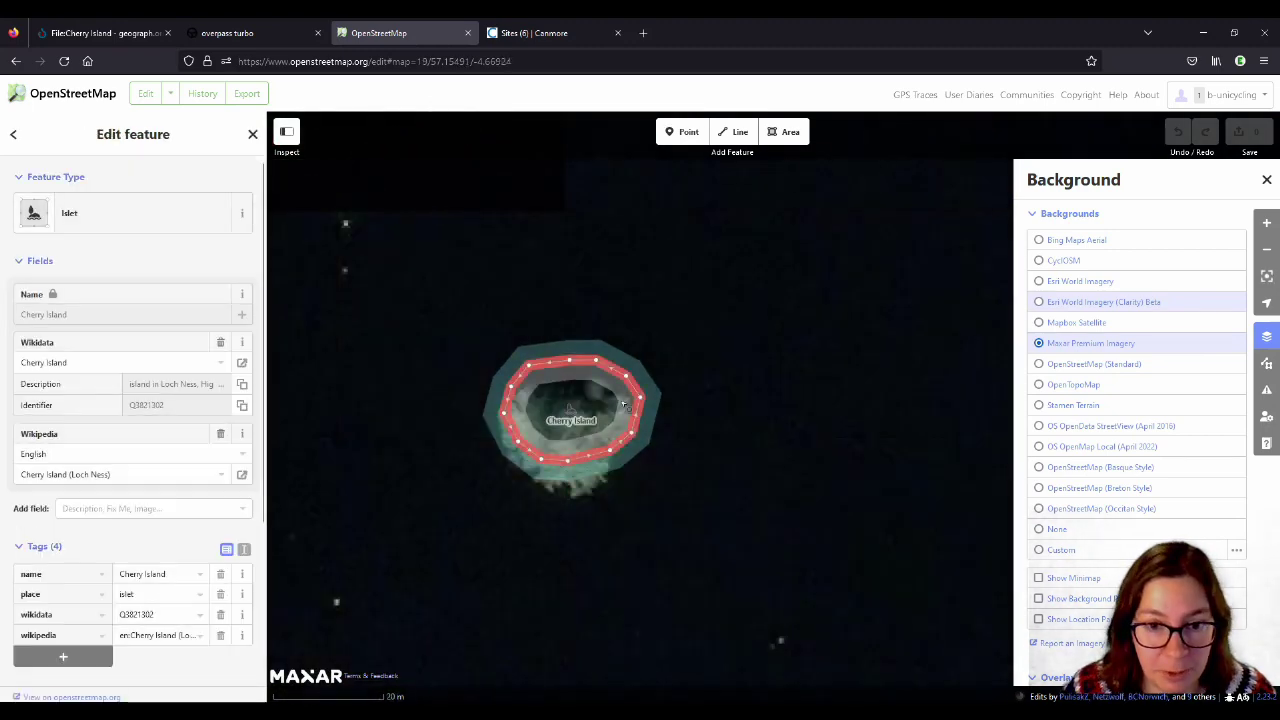
{"action": "scroll", "coordinate": [143, 489], "scroll_direction": "down", "scroll_amount": 3}
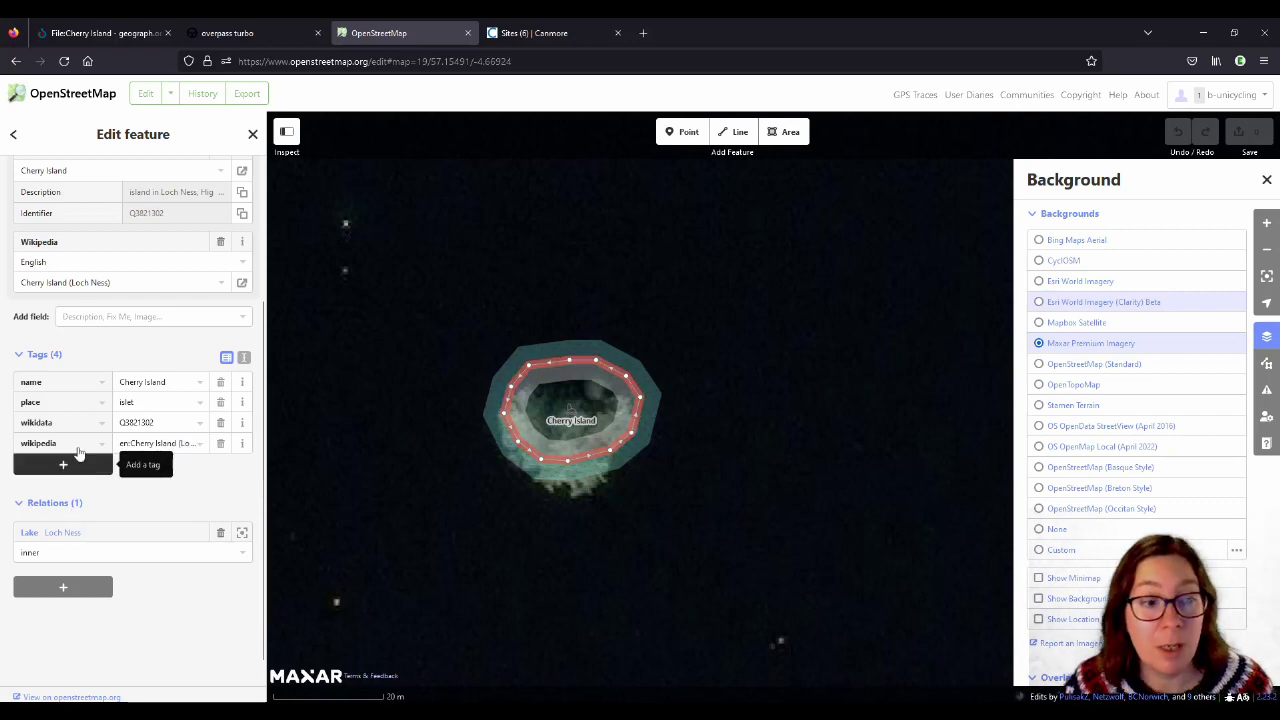
{"action": "left_click", "coordinate": [63, 464]}
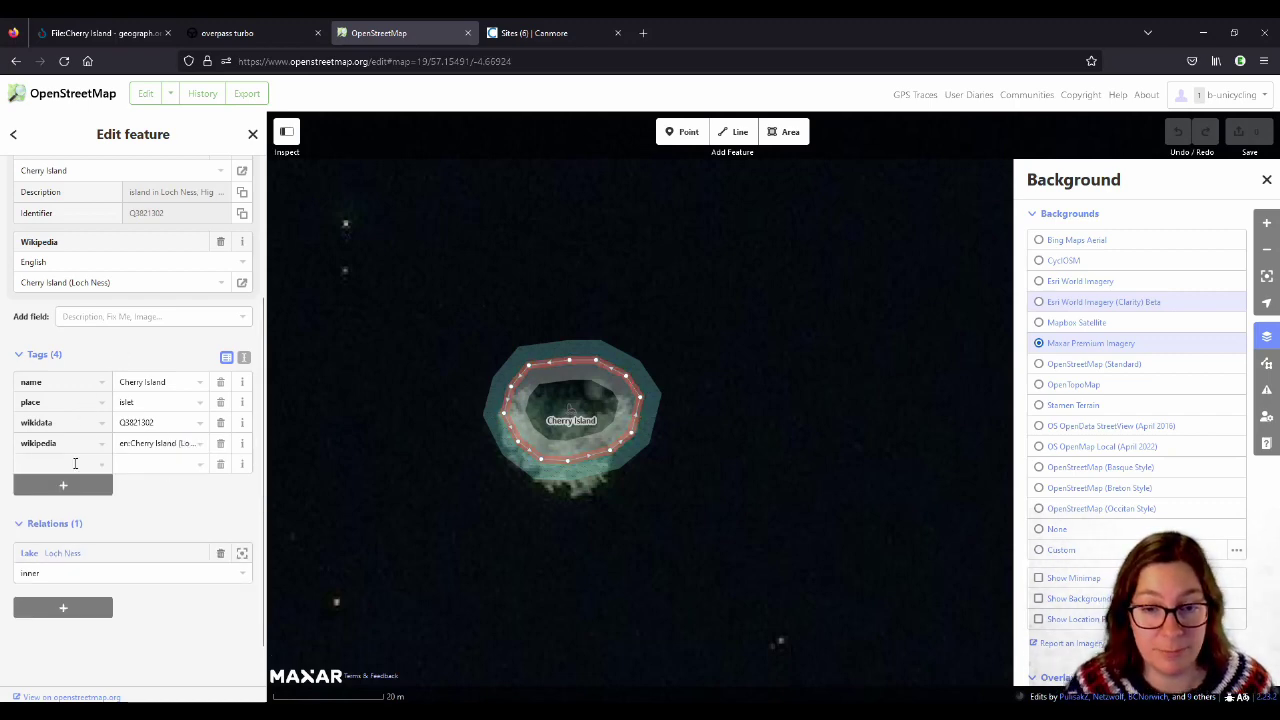
{"action": "left_click", "coordinate": [1266, 179]}
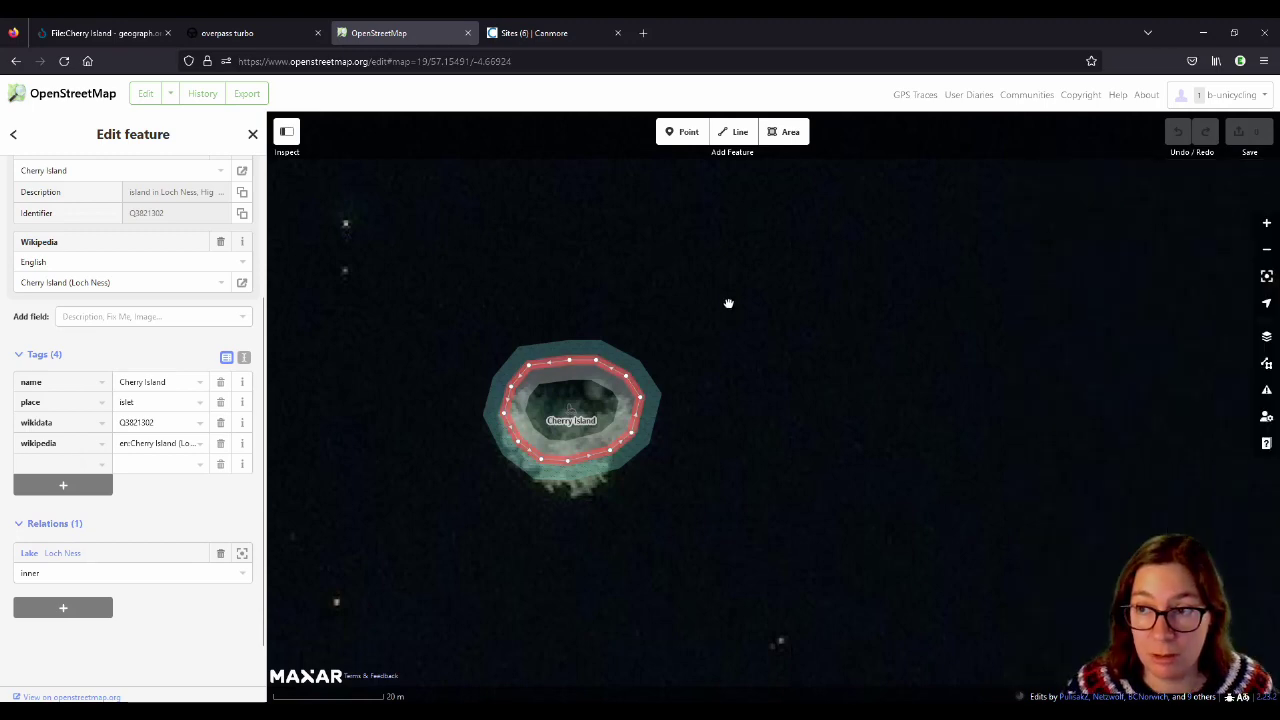
Step: Fill in the islet's new tag as historic=archaeological_site
{"action": "scroll", "coordinate": [105, 410], "scroll_direction": "down", "scroll_amount": 1}
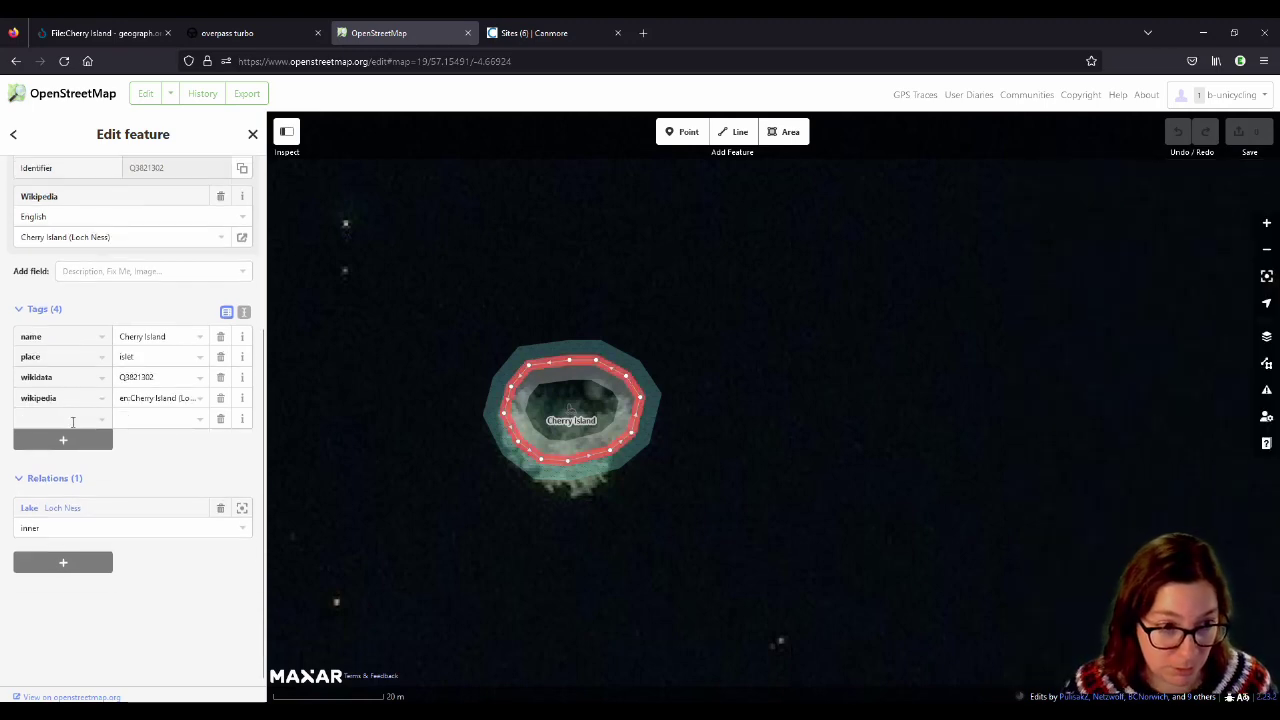
{"action": "left_click", "coordinate": [73, 420]}
{"action": "type", "text": "historic"}
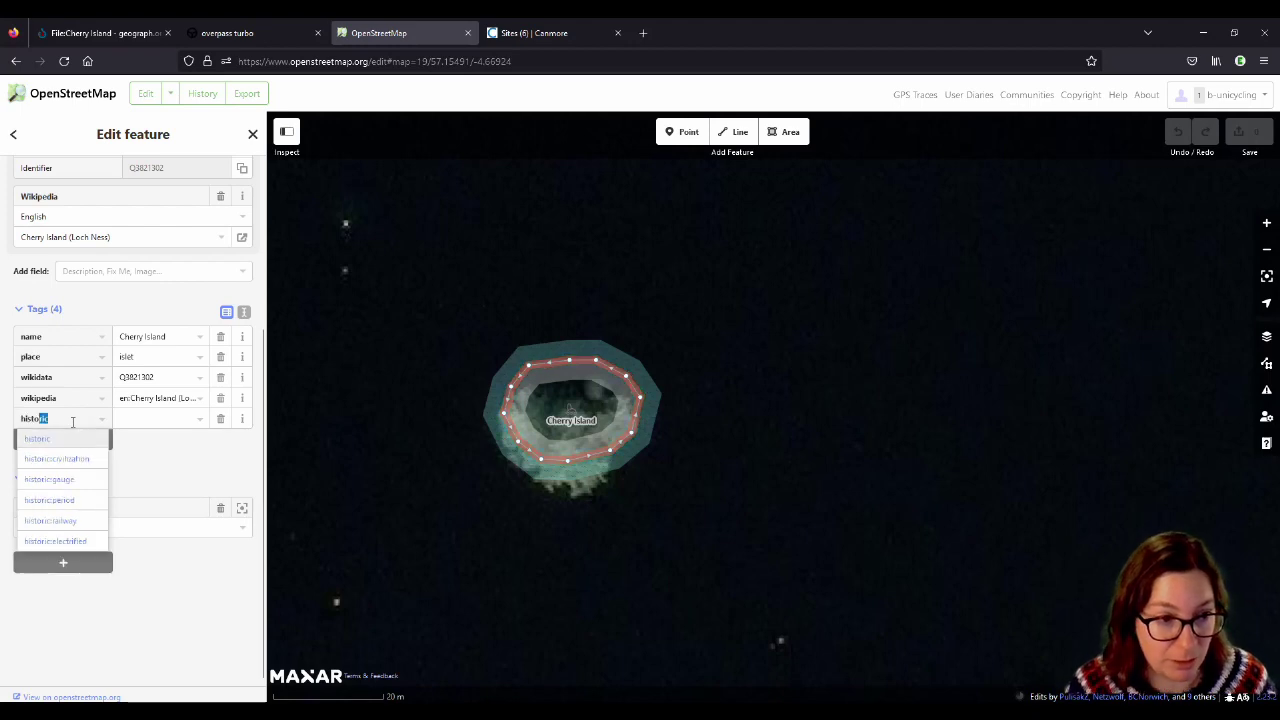
{"action": "key", "text": "Tab"}
{"action": "type", "text": "arc"}
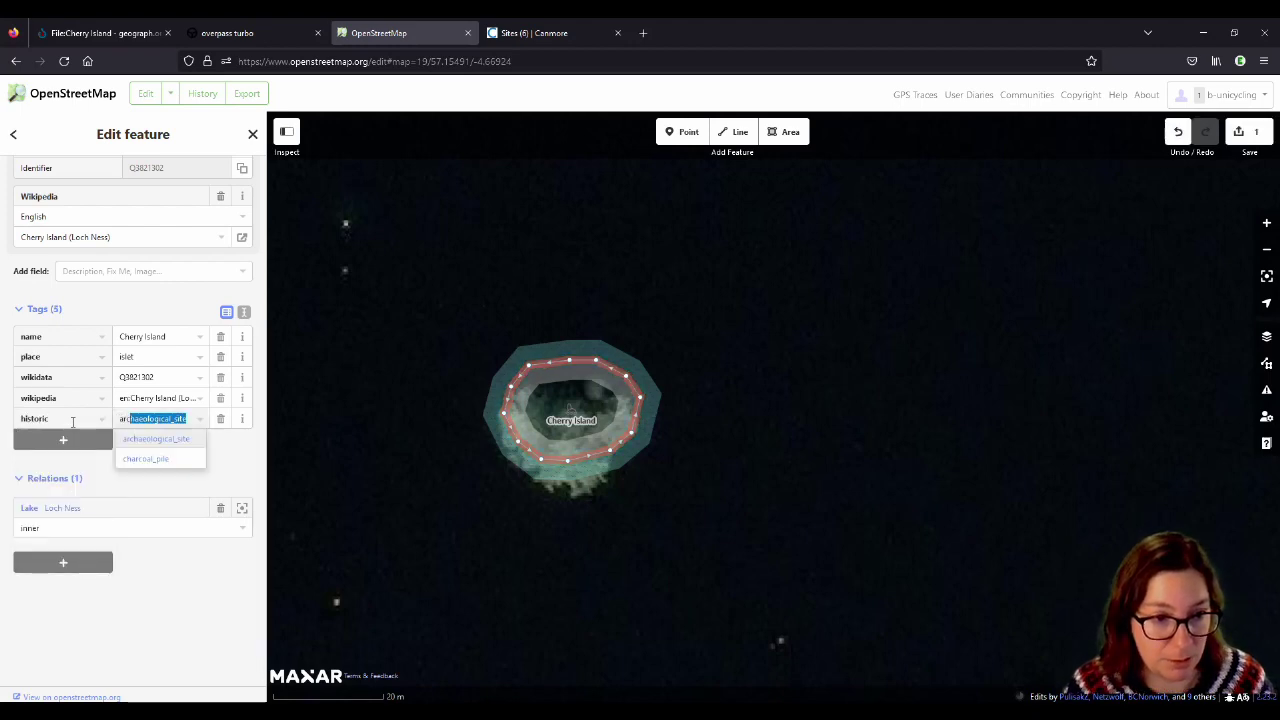
{"action": "type", "text": "a"}
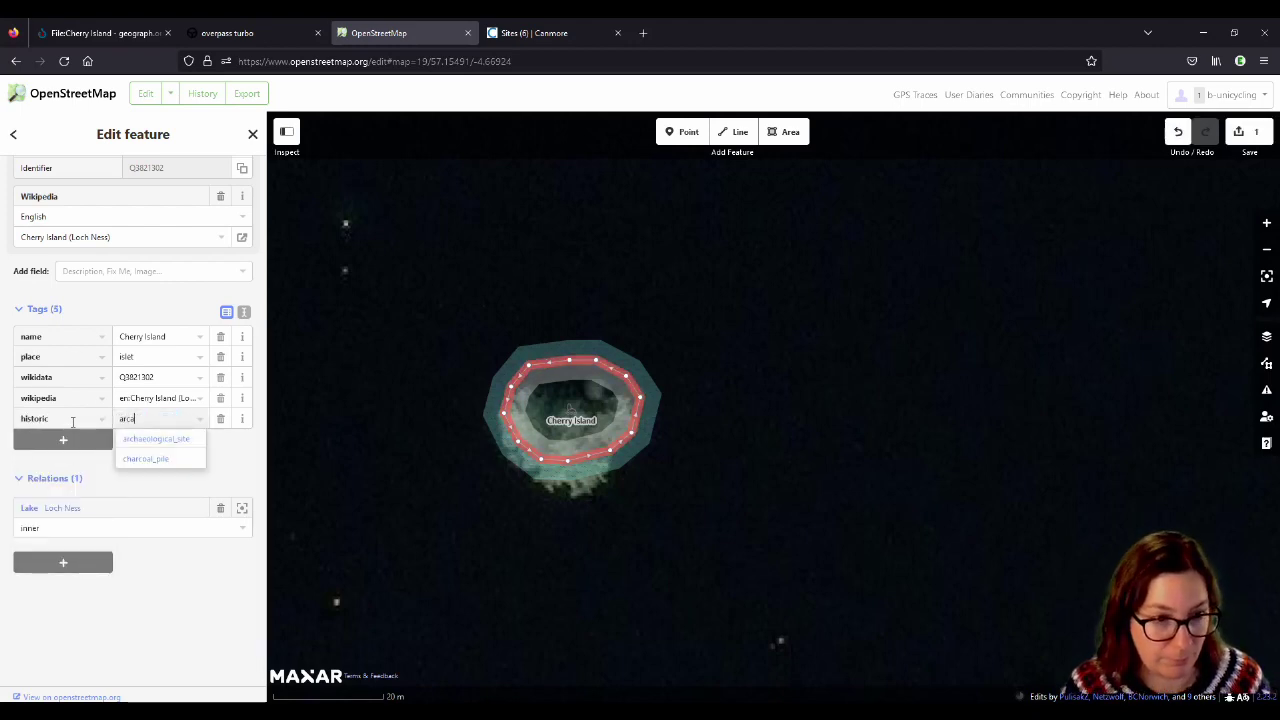
{"action": "left_click", "coordinate": [157, 440]}
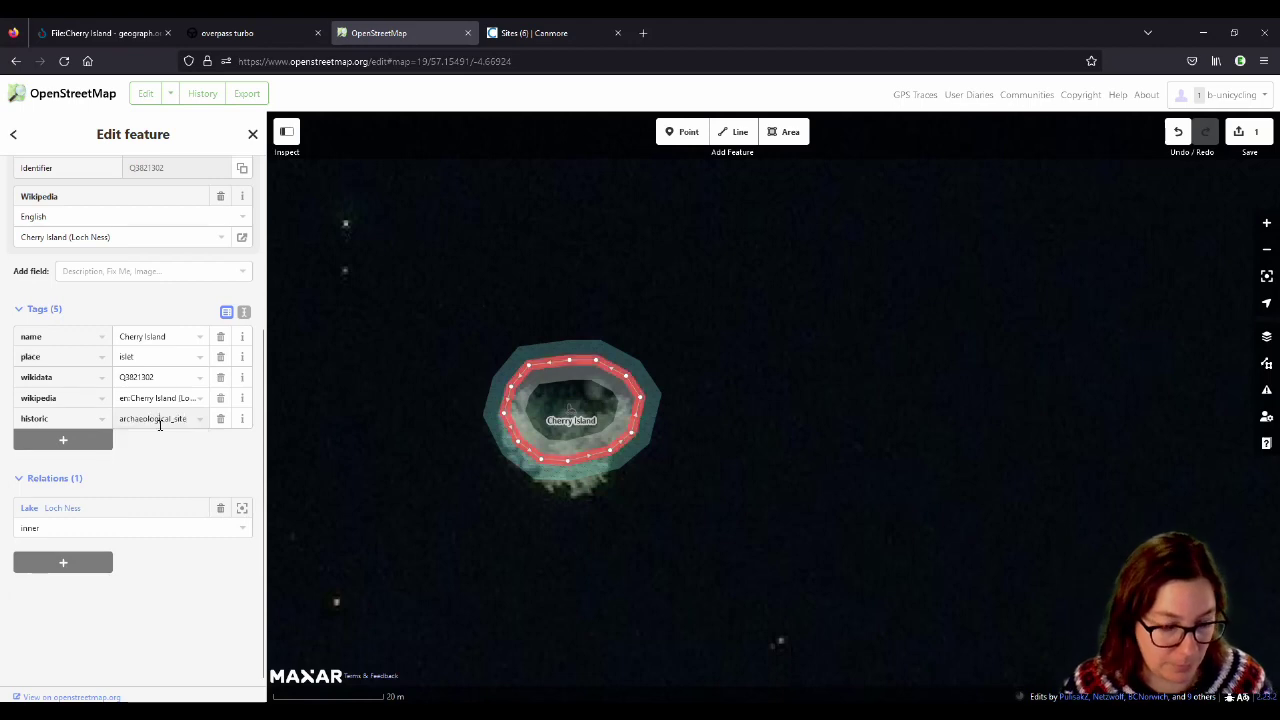
Step: Add the tag archaeological_site=crannog to the Cherry Island islet
{"action": "left_click", "coordinate": [159, 423]}
{"action": "left_click", "coordinate": [63, 440]}
{"action": "type", "text": "archaeological_site"}
{"action": "key", "text": "Tab"}
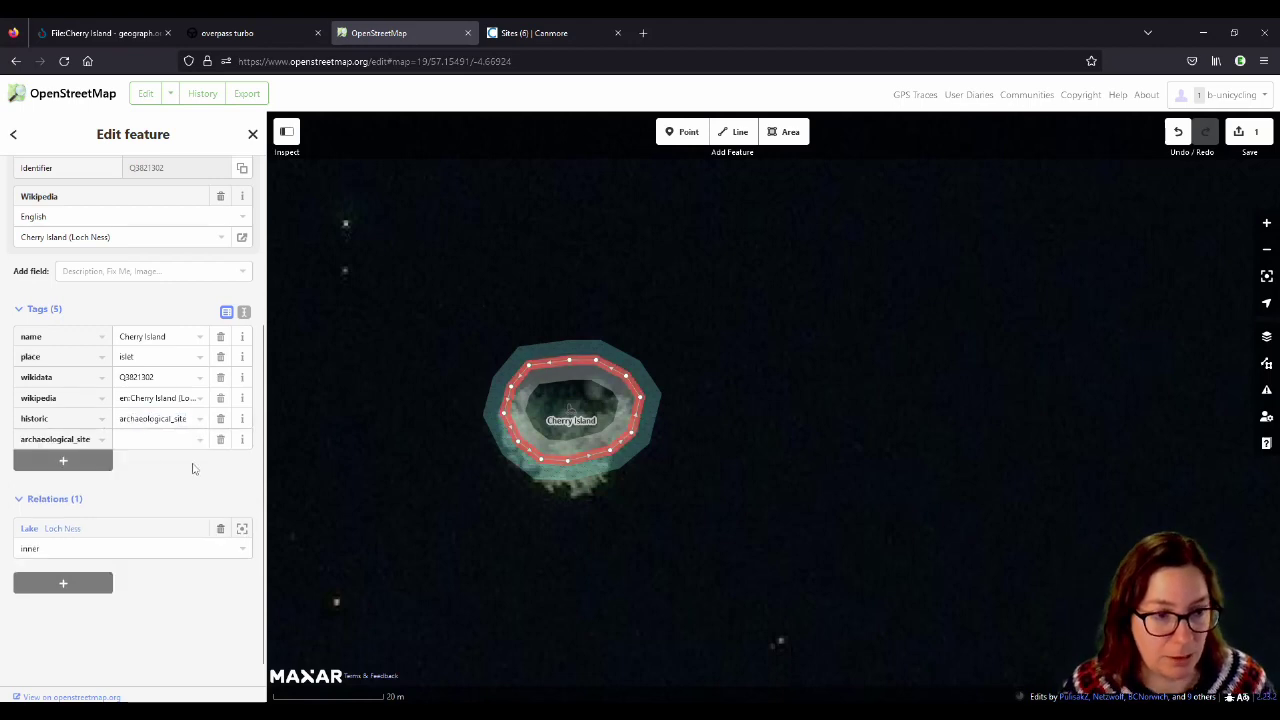
{"action": "type", "text": "crannog"}
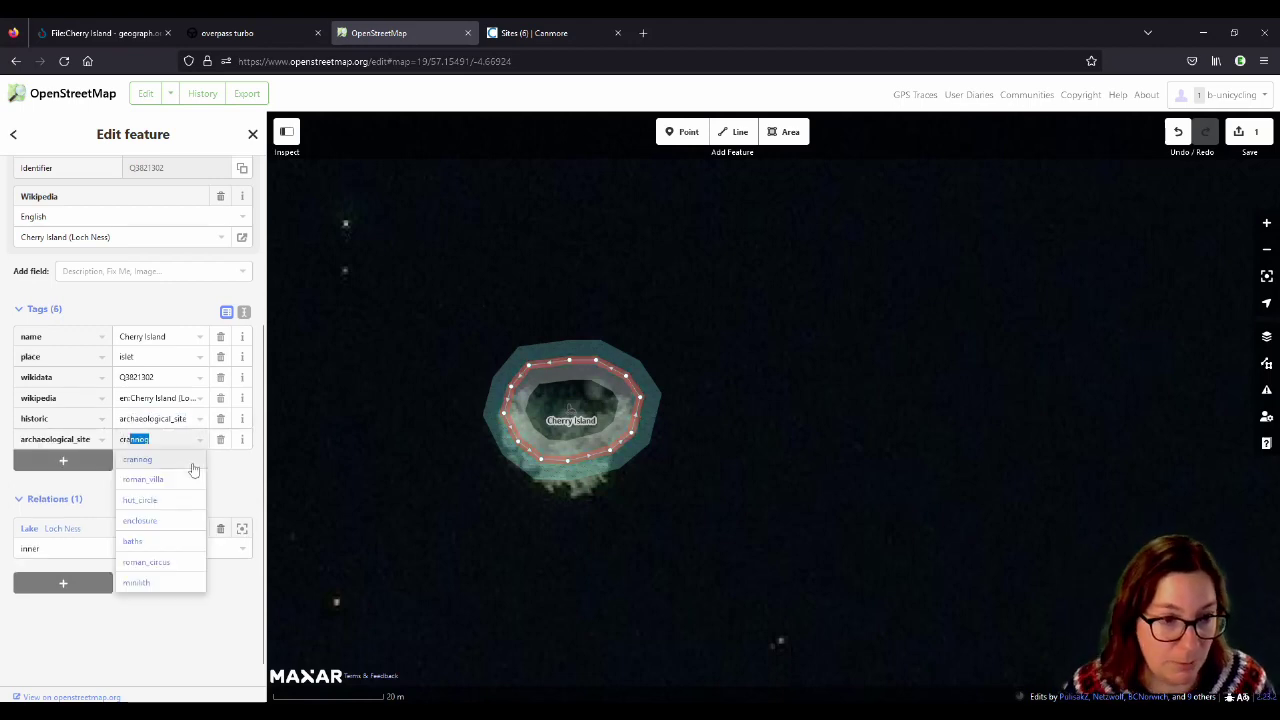
Step: Add a new tag with the key ref:canmore to the Cherry Island islet, ready for its value
{"action": "left_click", "coordinate": [70, 460]}
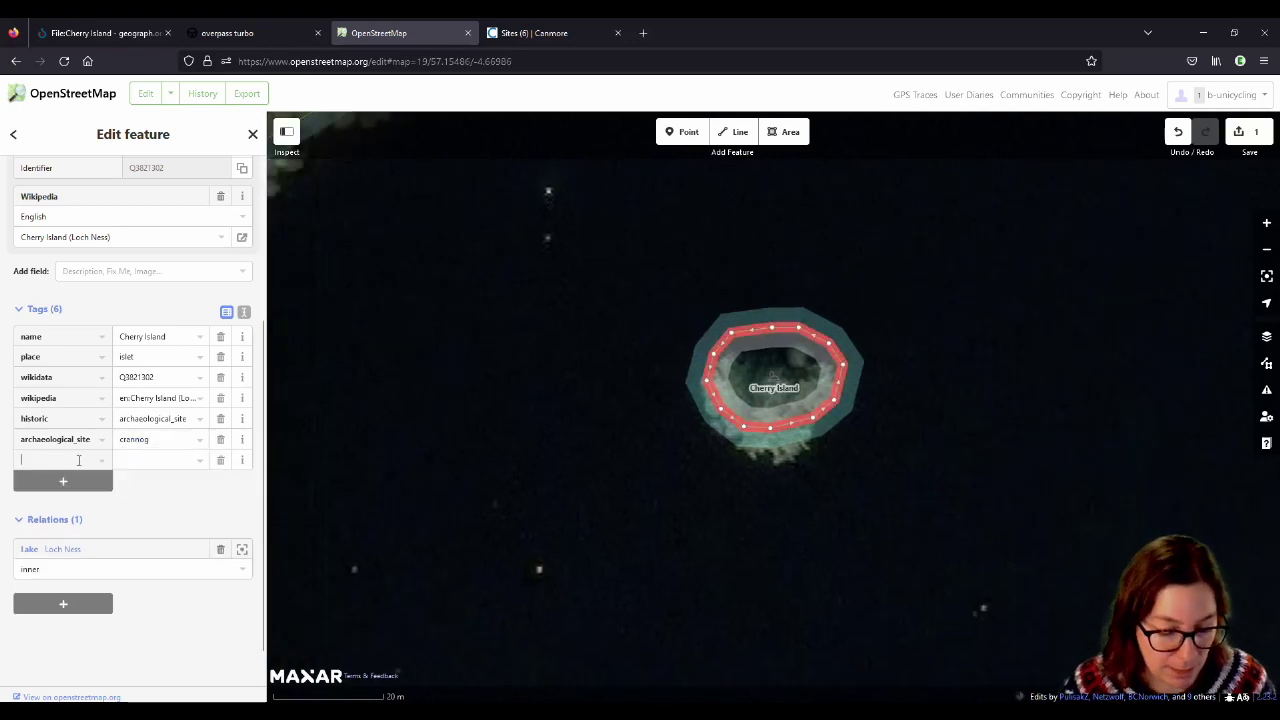
{"action": "type", "text": "ca"}
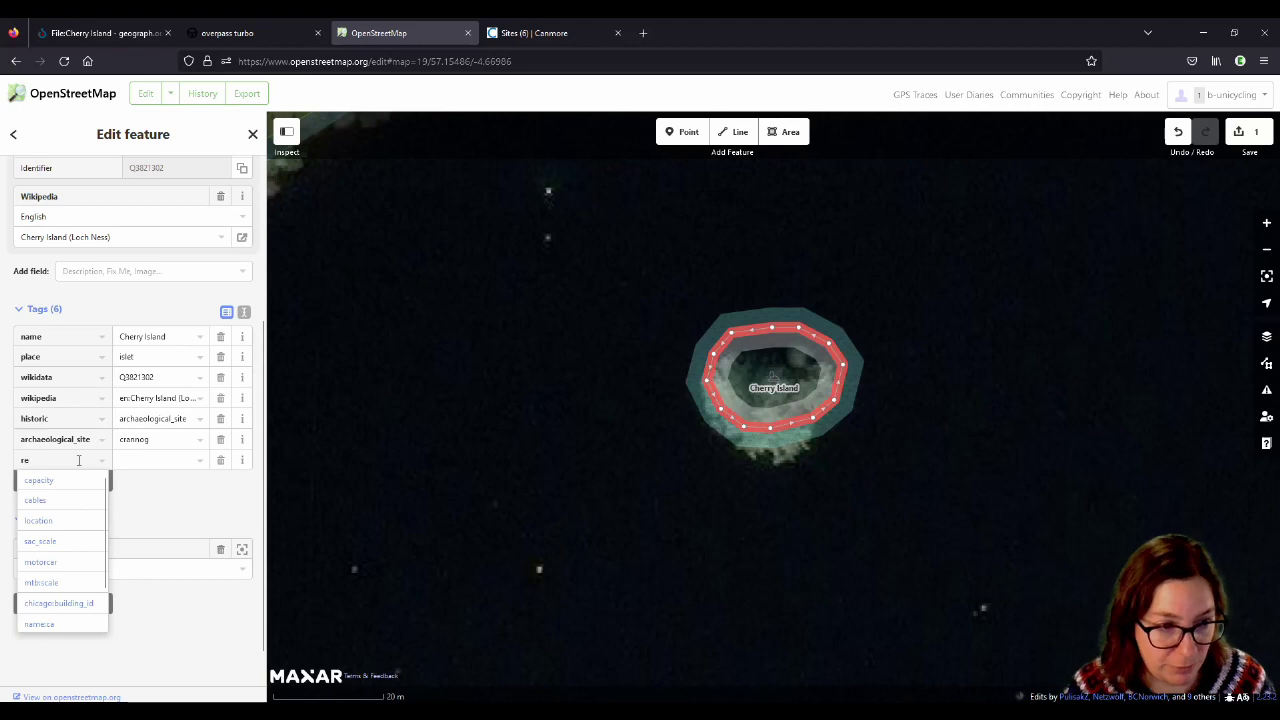
{"action": "type", "text": "f:canm"}
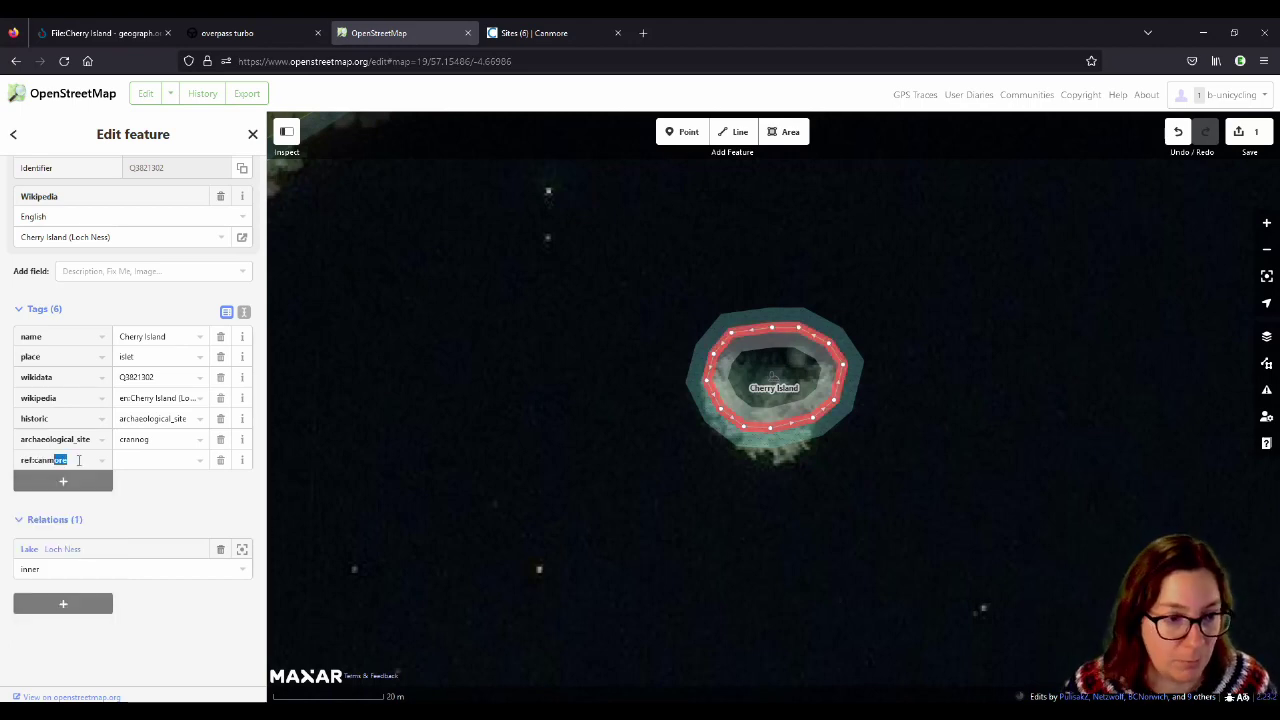
{"action": "key", "text": "Tab"}
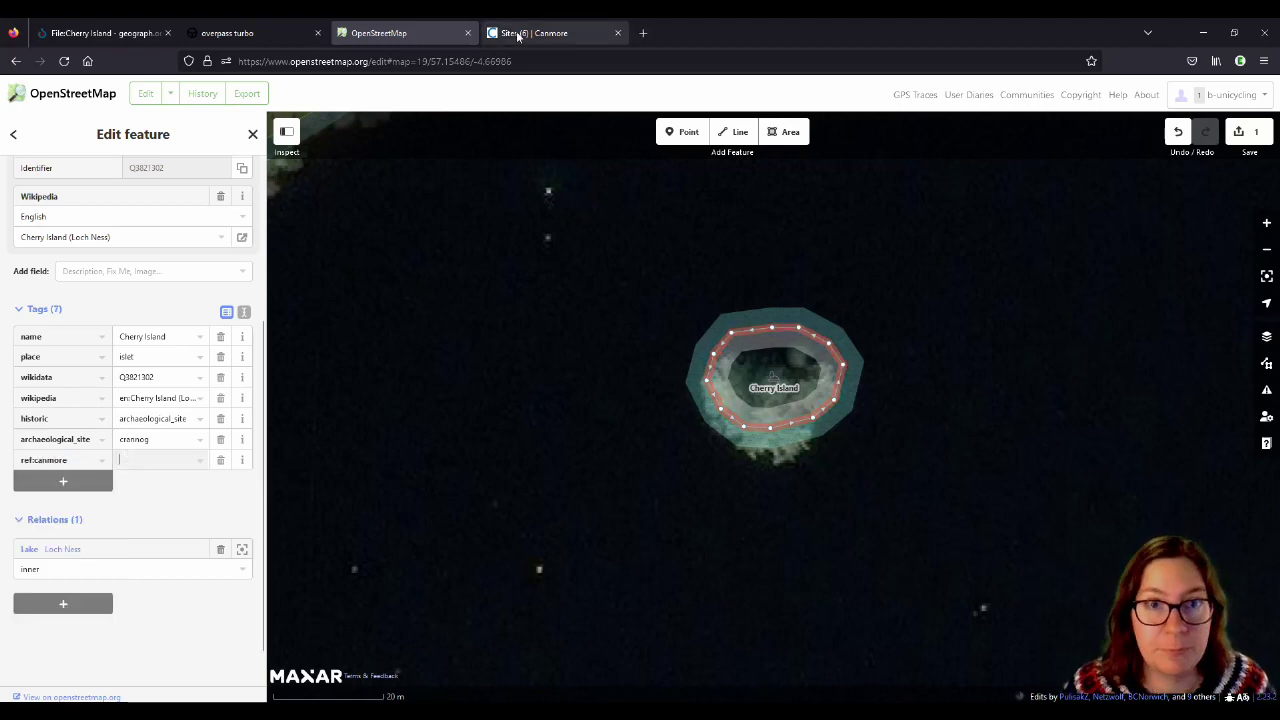
Step: Switch to the Canmore site and search it for Loch Ness
{"action": "left_click", "coordinate": [515, 33]}
{"action": "scroll", "coordinate": [510, 131], "scroll_direction": "up", "scroll_amount": 3}
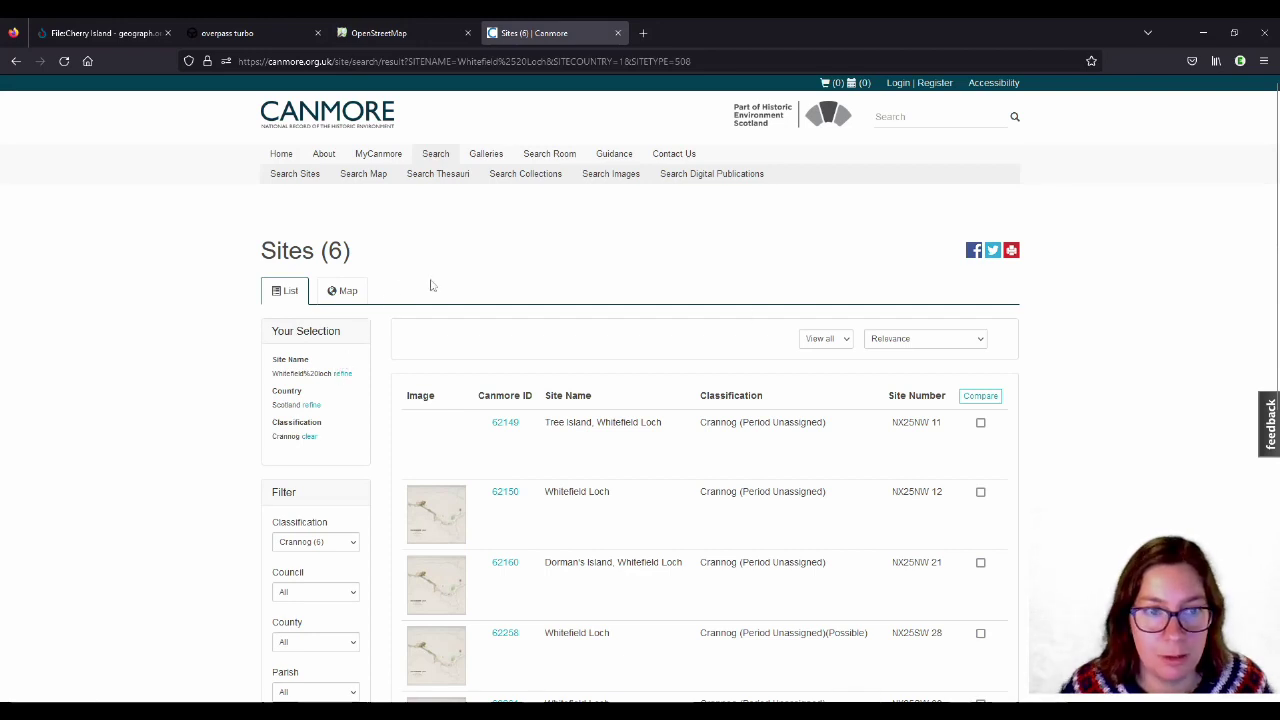
{"action": "left_click", "coordinate": [889, 118]}
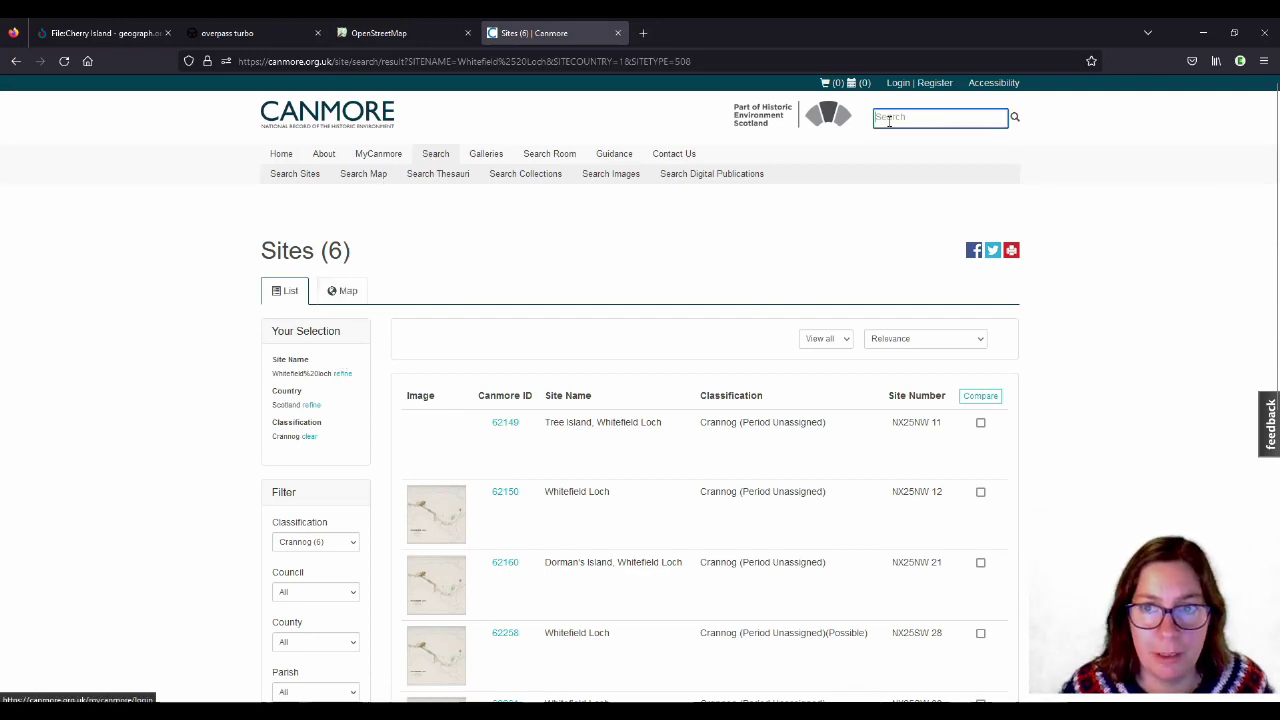
{"action": "type", "text": "Loch Ne"}
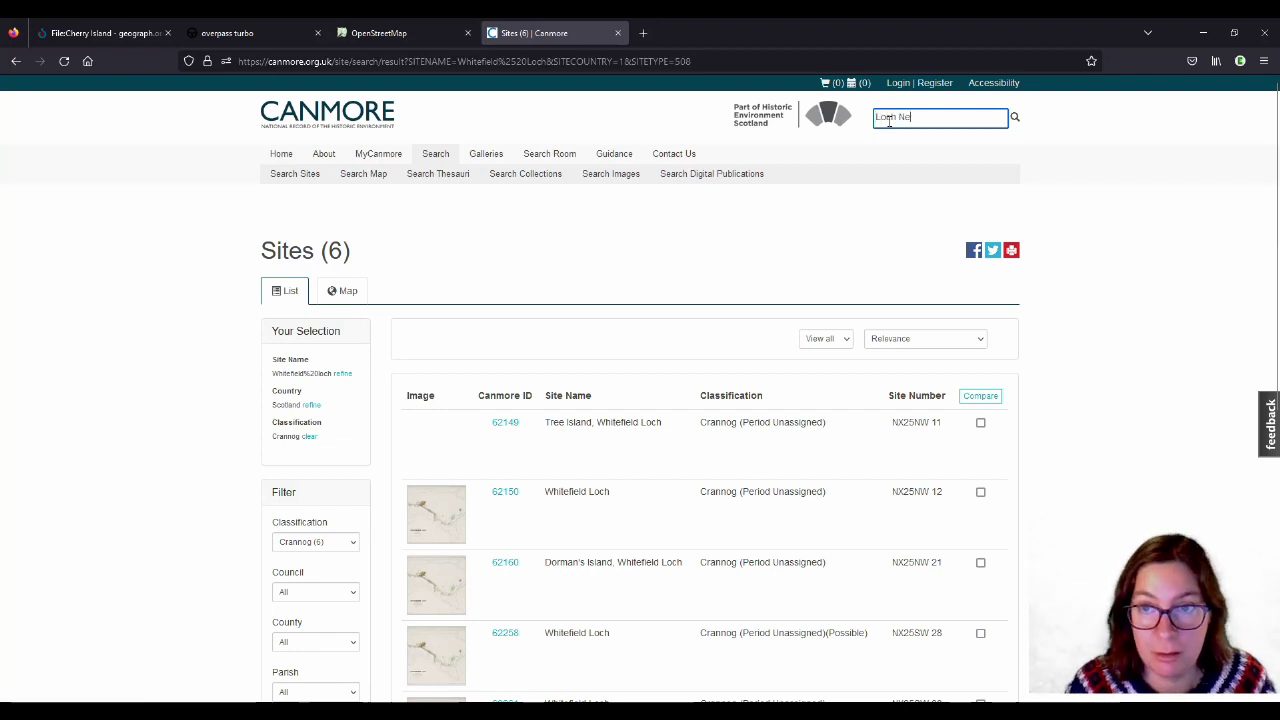
{"action": "type", "text": "ss"}
{"action": "key", "text": "Return"}
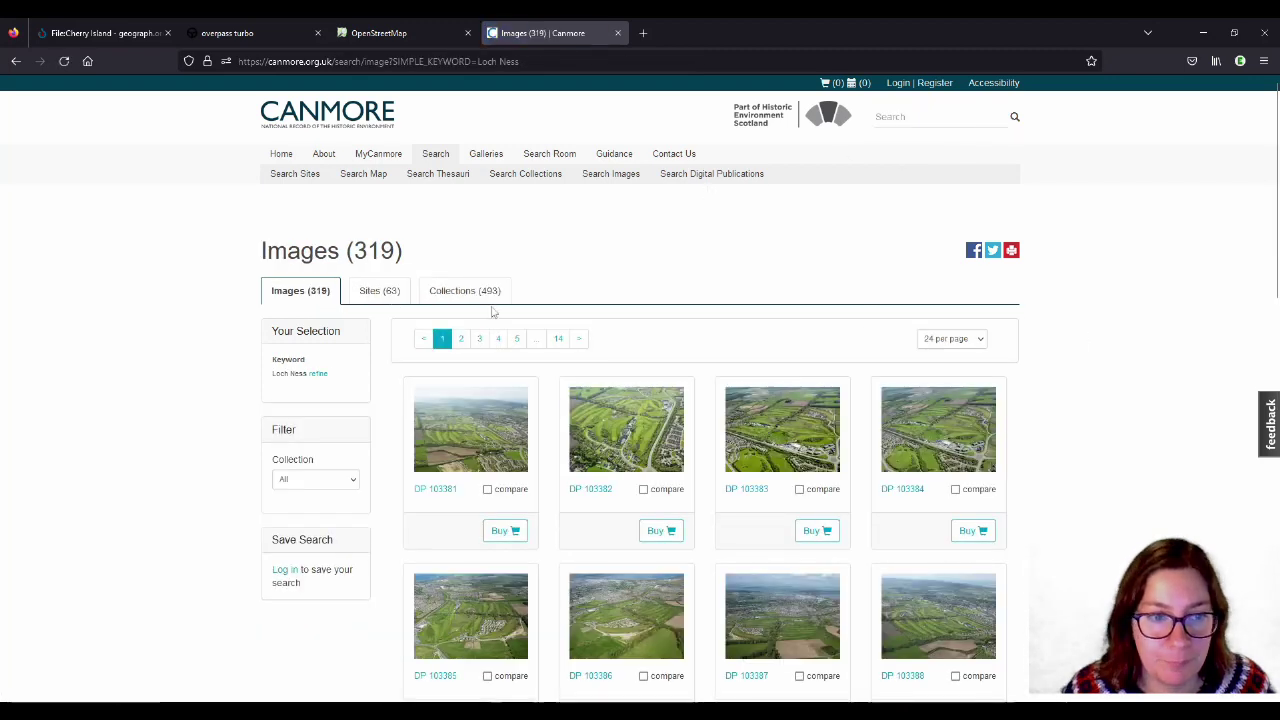
Step: Show the site records among the Loch Ness results and filter them by the Crannog classification
{"action": "left_click", "coordinate": [380, 293]}
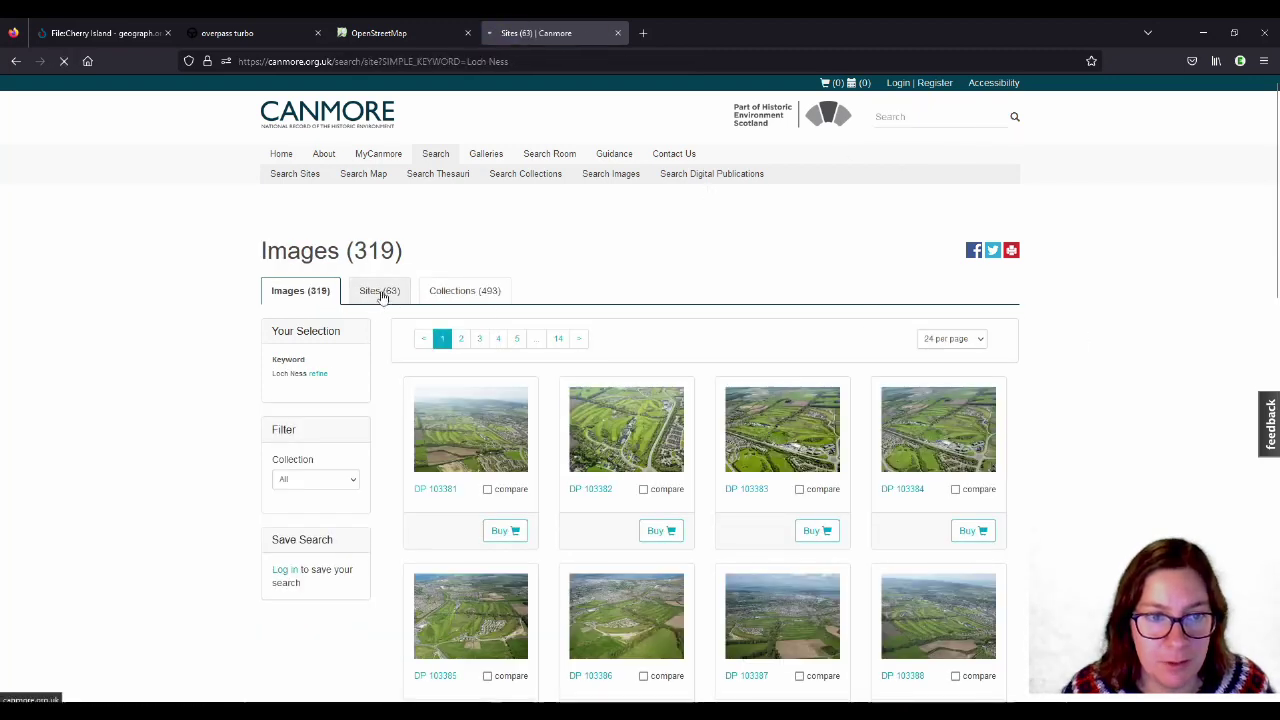
{"action": "scroll", "coordinate": [942, 330], "scroll_direction": "down", "scroll_amount": 2}
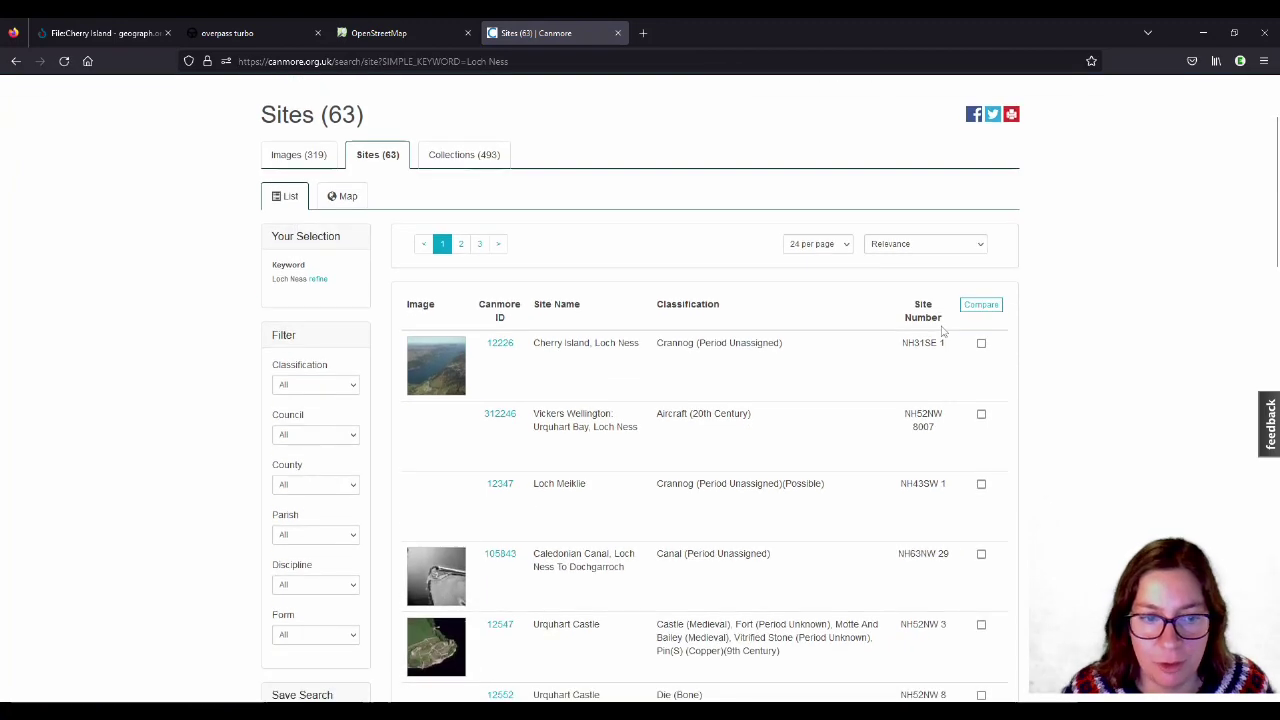
{"action": "scroll", "coordinate": [942, 330], "scroll_direction": "up", "scroll_amount": 1}
{"action": "scroll", "coordinate": [814, 354], "scroll_direction": "down", "scroll_amount": 1}
{"action": "left_click", "coordinate": [320, 384]}
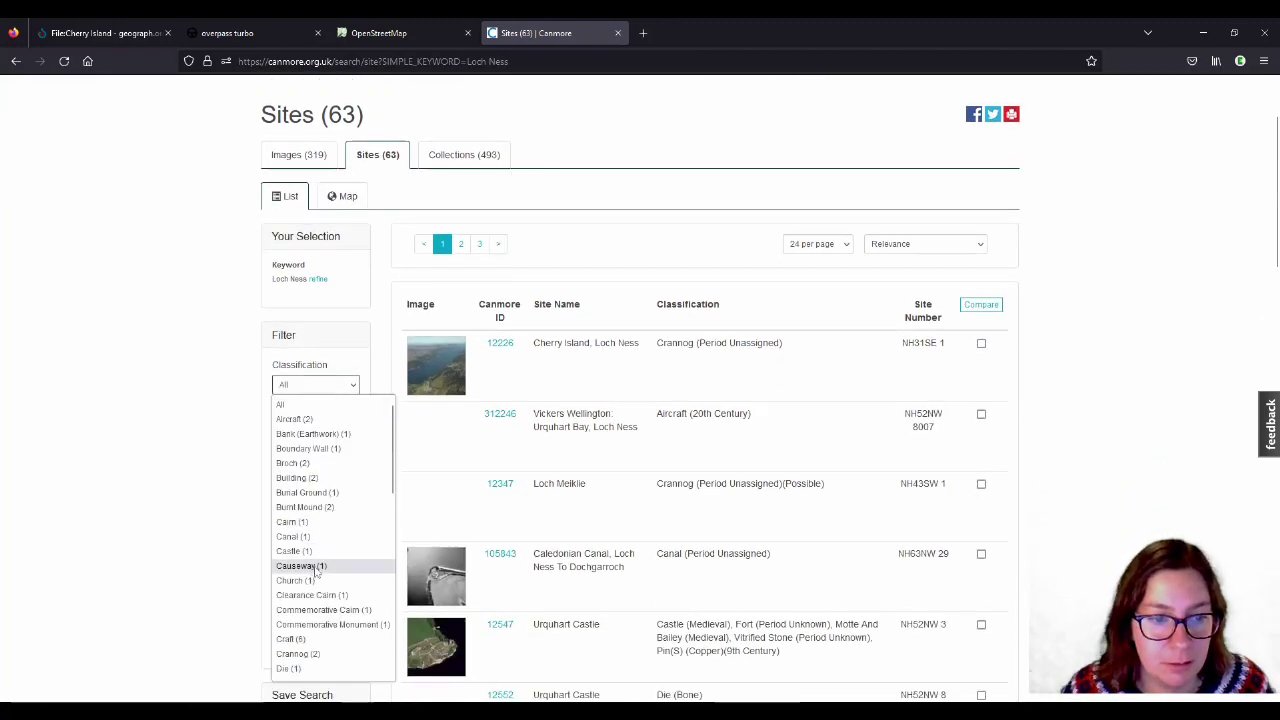
{"action": "left_click", "coordinate": [300, 653]}
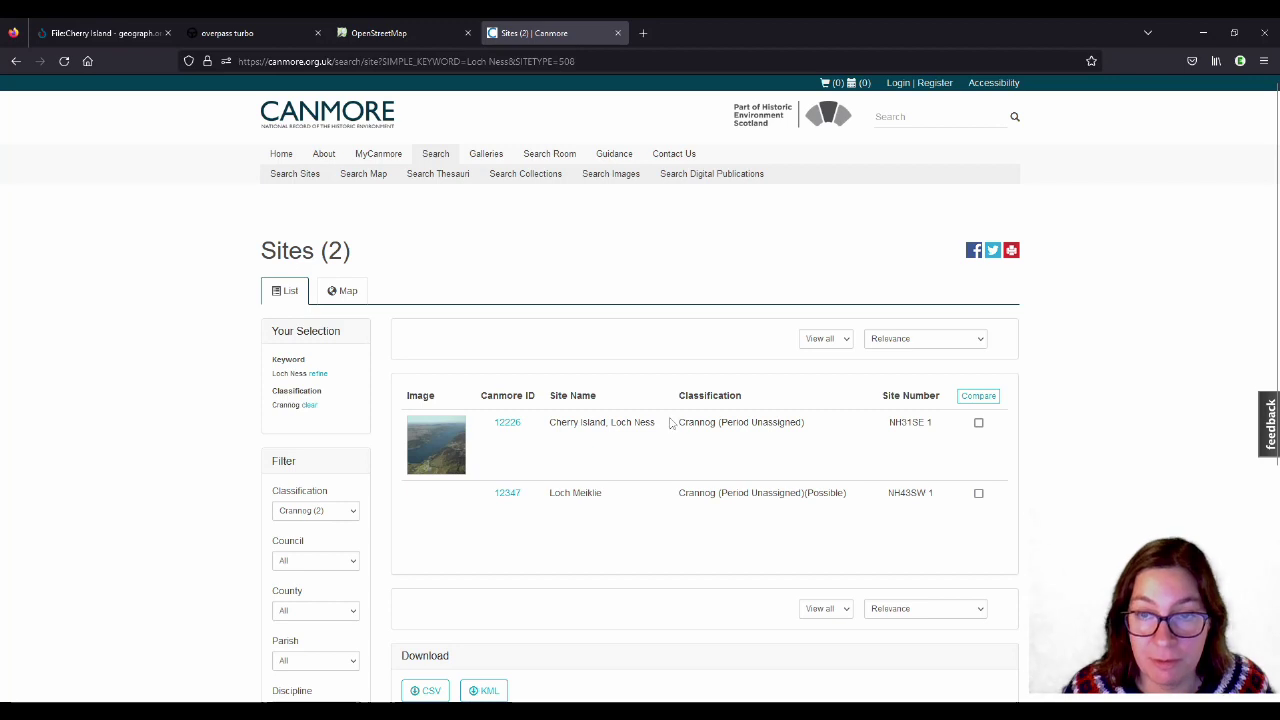
Step: Copy the Canmore ID of Cherry Island, Loch Ness and paste it in OpenStreetMap as ref:canmore=12226
{"action": "left_click_drag", "start_coordinate": [500, 428], "coordinate": [497, 430]}
{"action": "key", "text": "ctrl+c"}
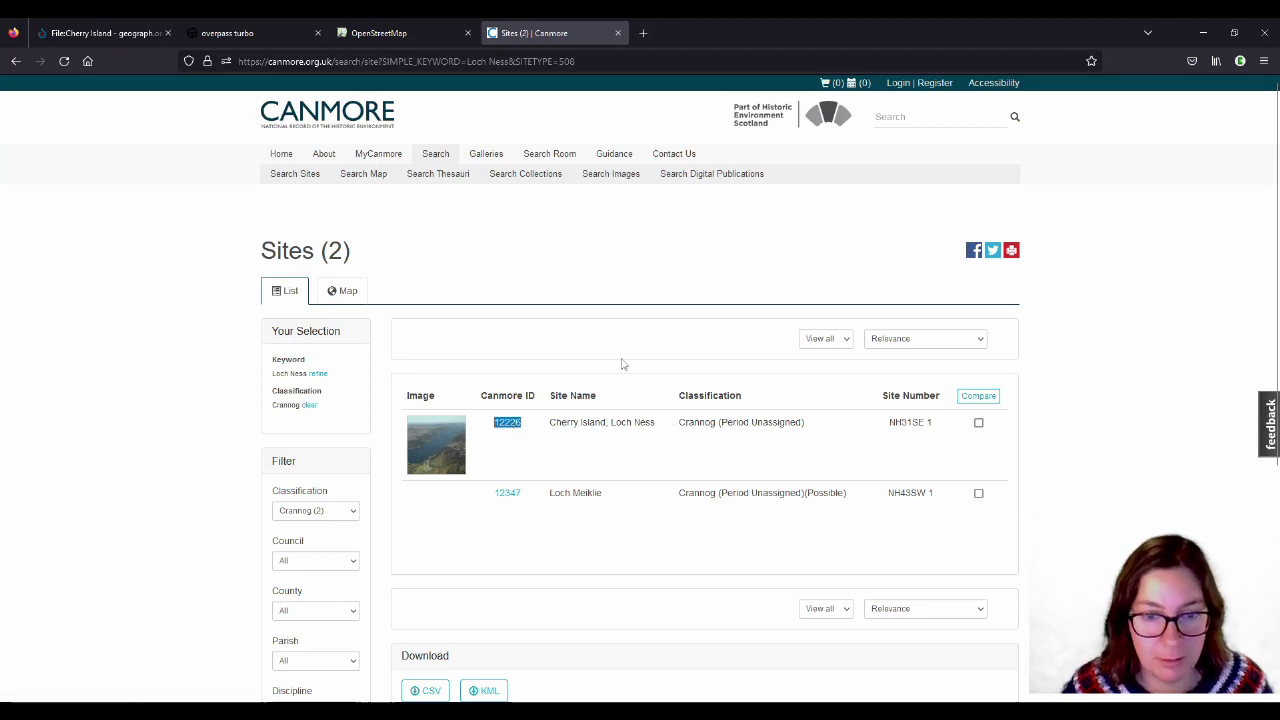
{"action": "left_click", "coordinate": [371, 34]}
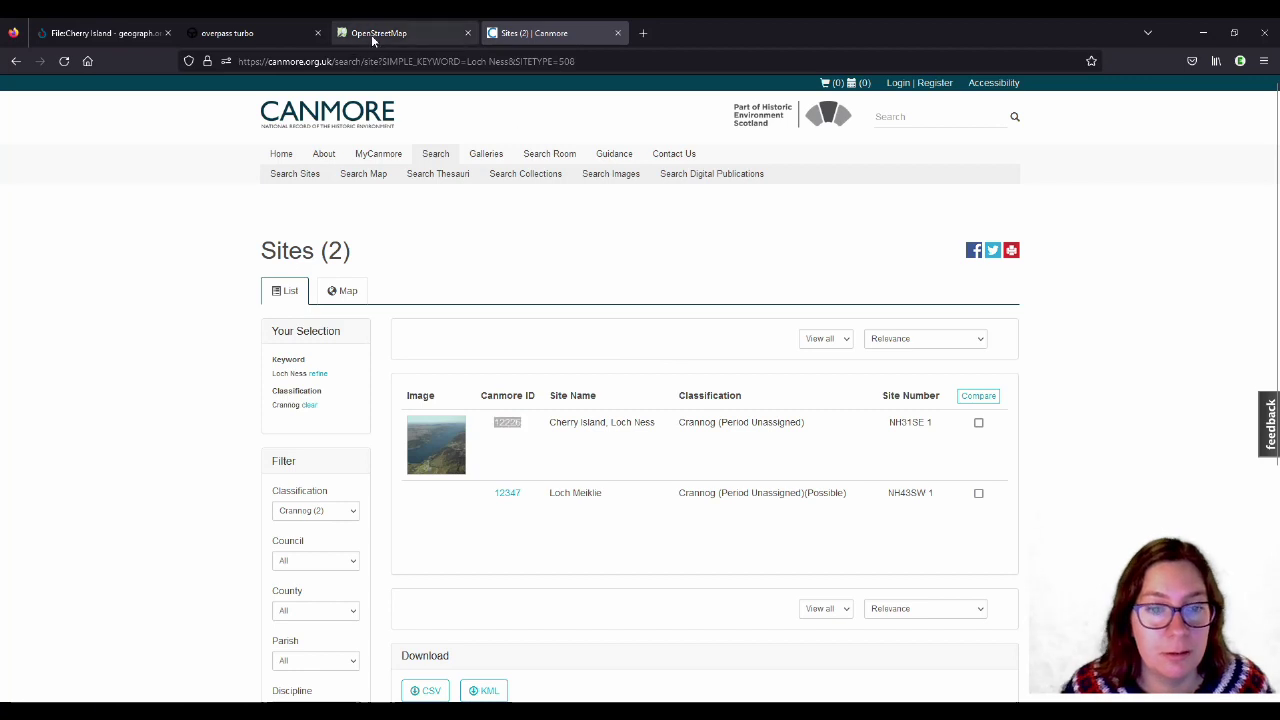
{"action": "key", "text": "ctrl+v"}
Step: Add a wikimedia_commons tag to the islet with the Commons page title "File:Cherry Island - geograph.org.uk - 648235.jpg" as its value
{"action": "left_click", "coordinate": [71, 481]}
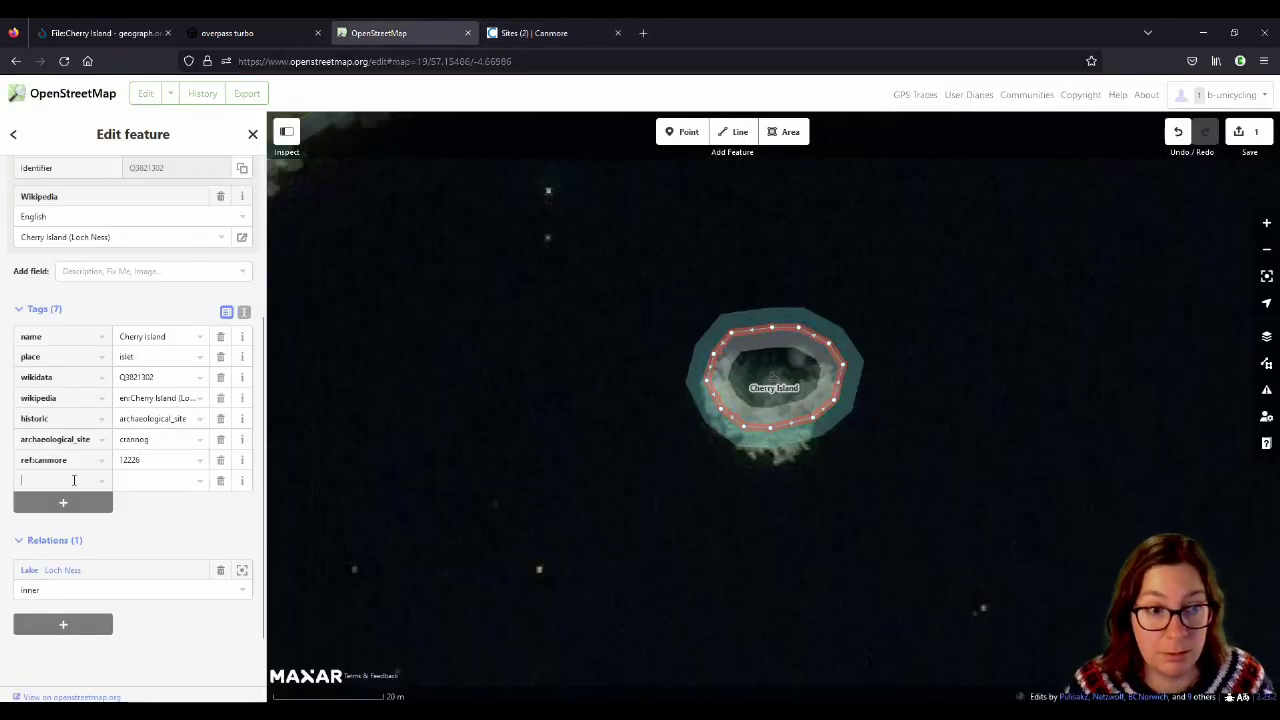
{"action": "type", "text": "wikimedia_commons"}
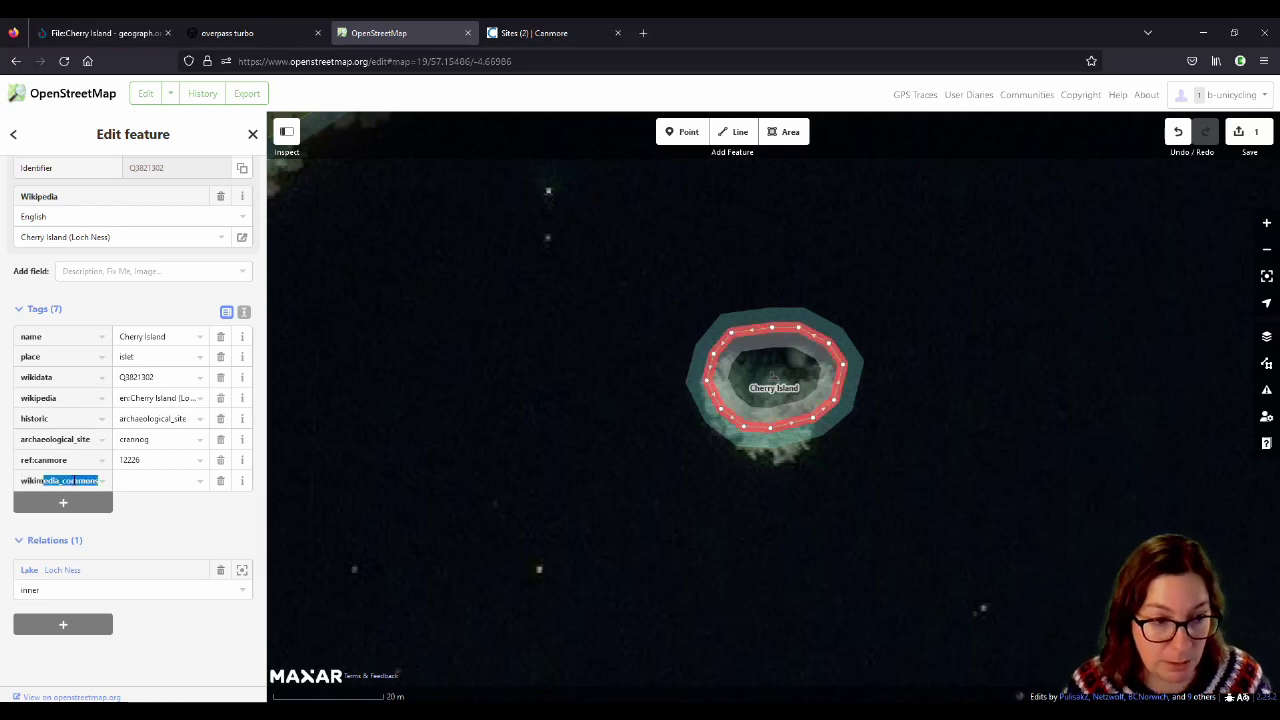
{"action": "key", "text": "Tab"}
{"action": "left_click", "coordinate": [105, 33]}
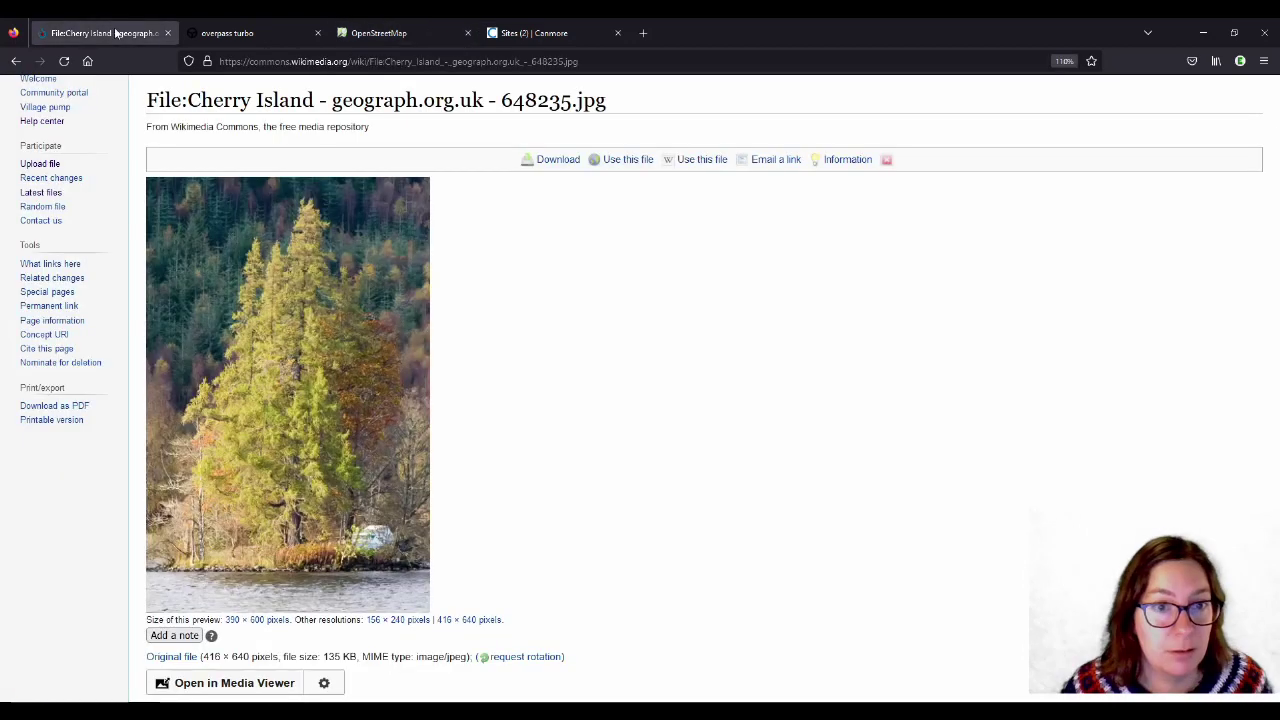
{"action": "left_click_drag", "start_coordinate": [606, 100], "coordinate": [141, 103]}
{"action": "key", "text": "ctrl+c"}
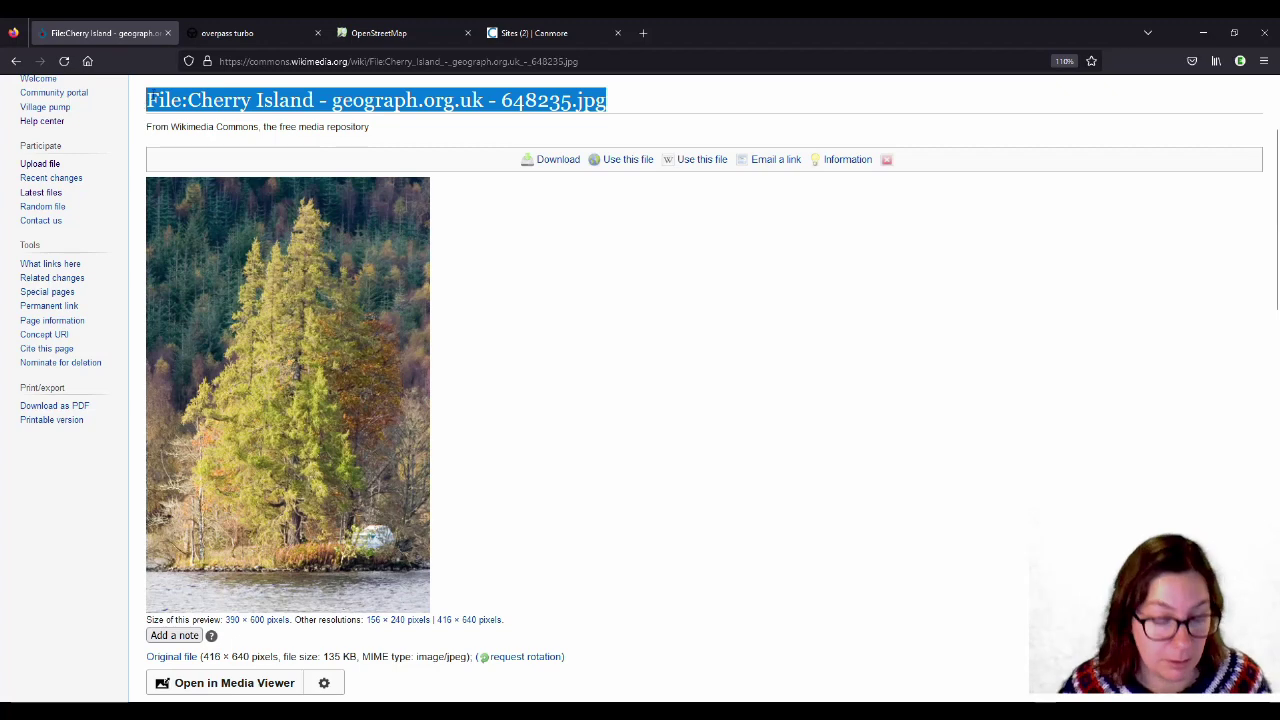
{"action": "left_click", "coordinate": [439, 34]}
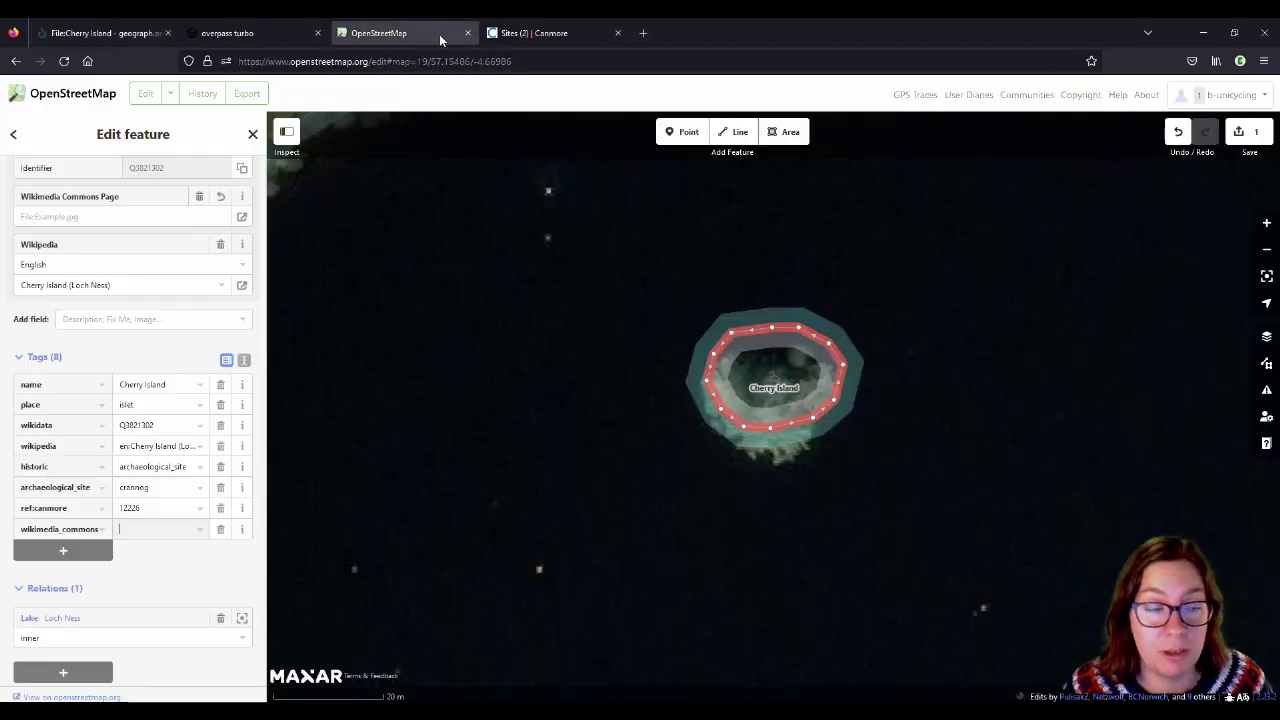
{"action": "key", "text": "ctrl+v"}
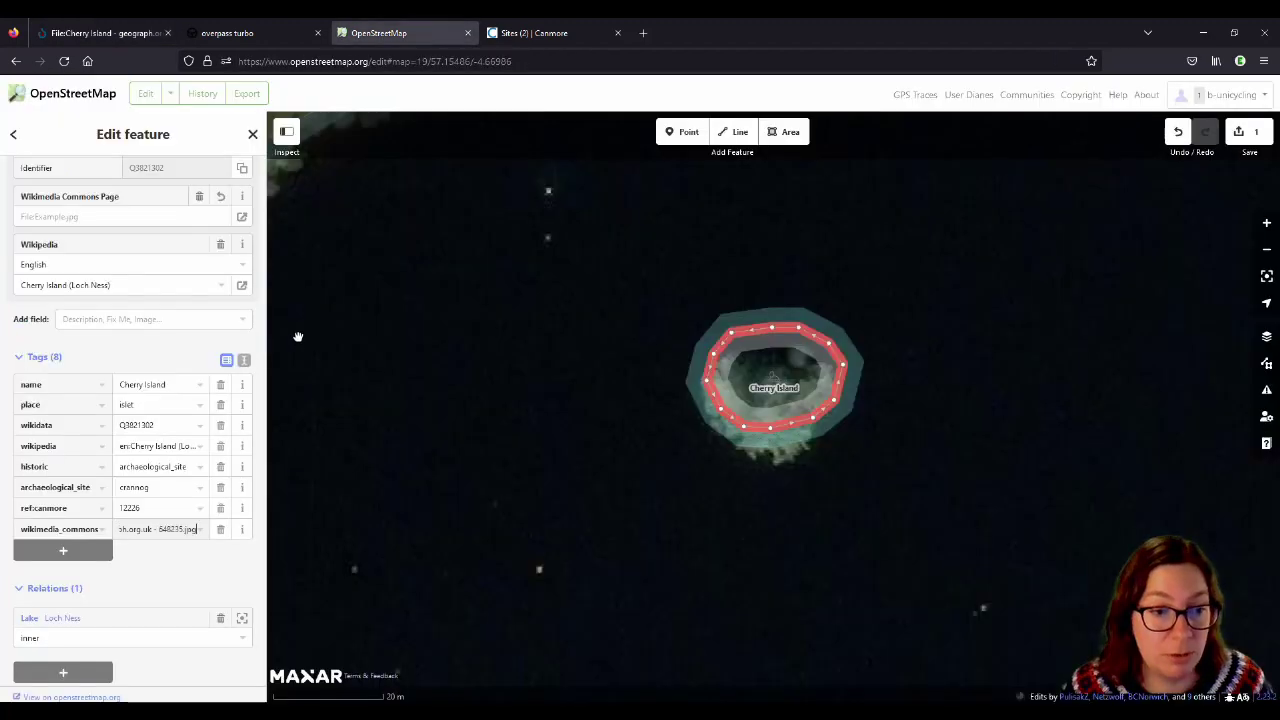
{"action": "left_click", "coordinate": [183, 587]}
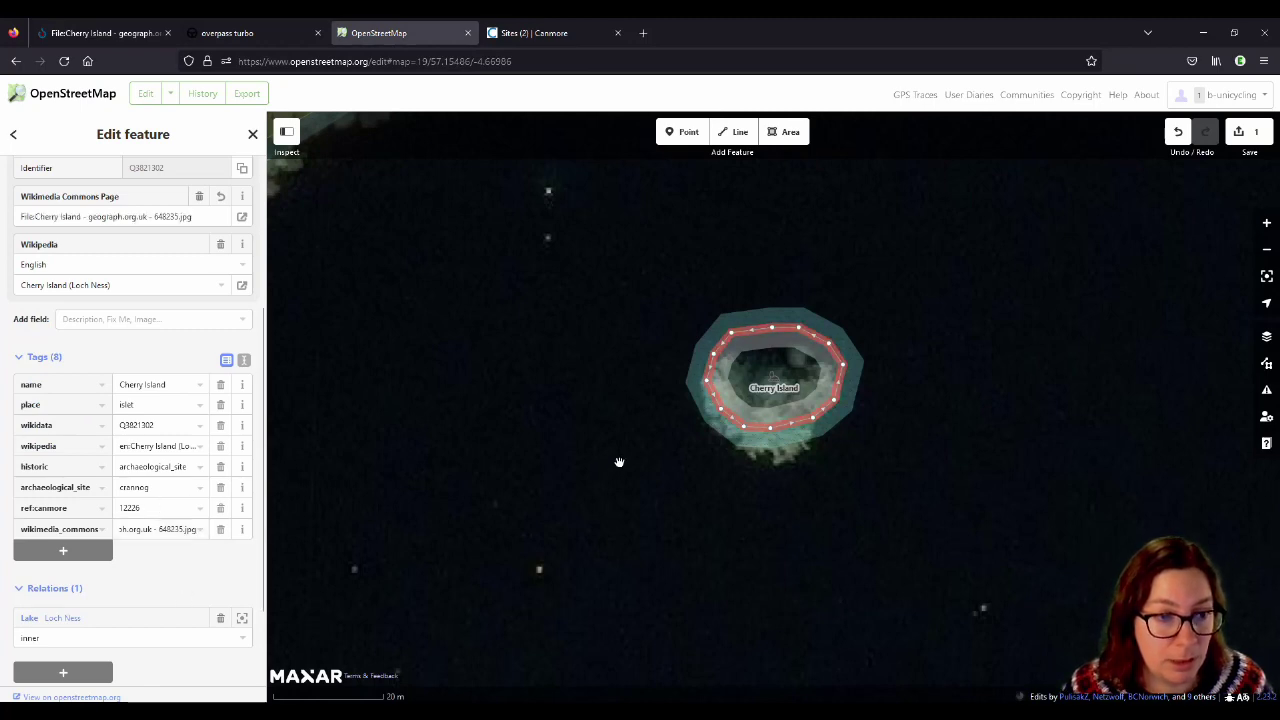
Step: Copy the islet's wikidata value Q3821302 and open the Wikidata site in place of the Canmore results
{"action": "scroll", "coordinate": [632, 445], "scroll_direction": "down", "scroll_amount": 1}
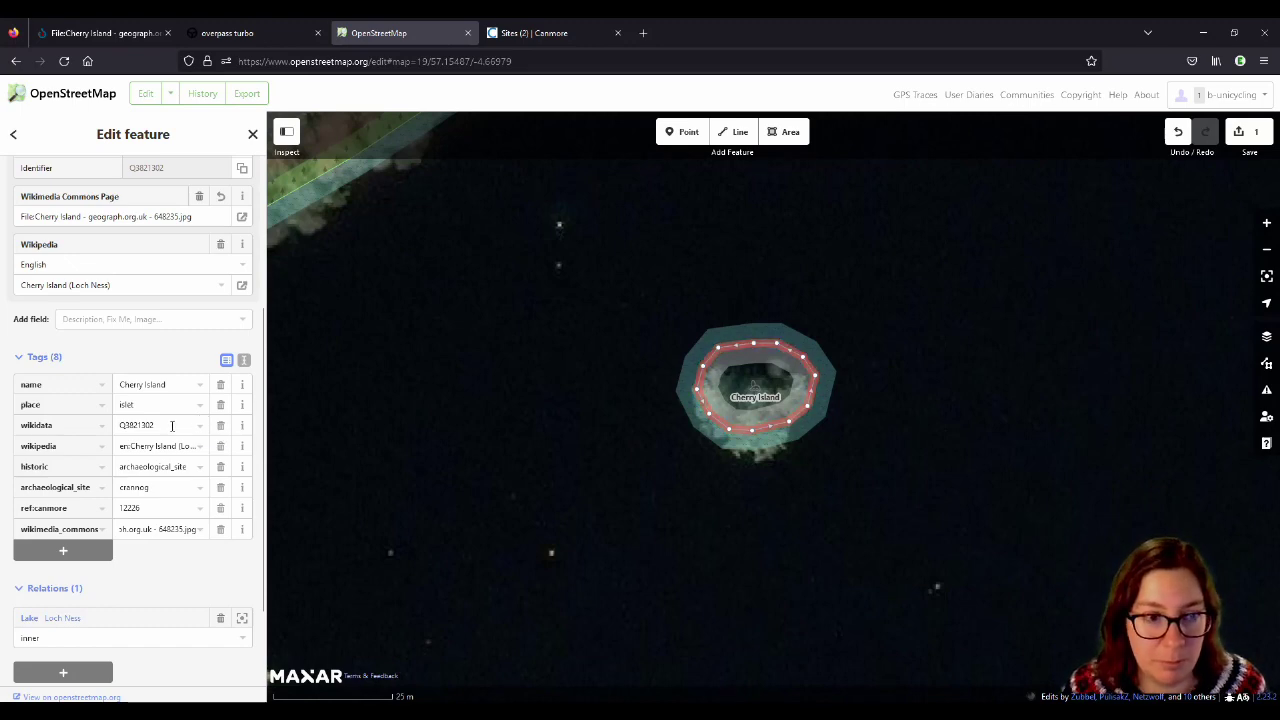
{"action": "left_click_drag", "start_coordinate": [172, 426], "coordinate": [109, 422]}
{"action": "key", "text": "ctrl+c"}
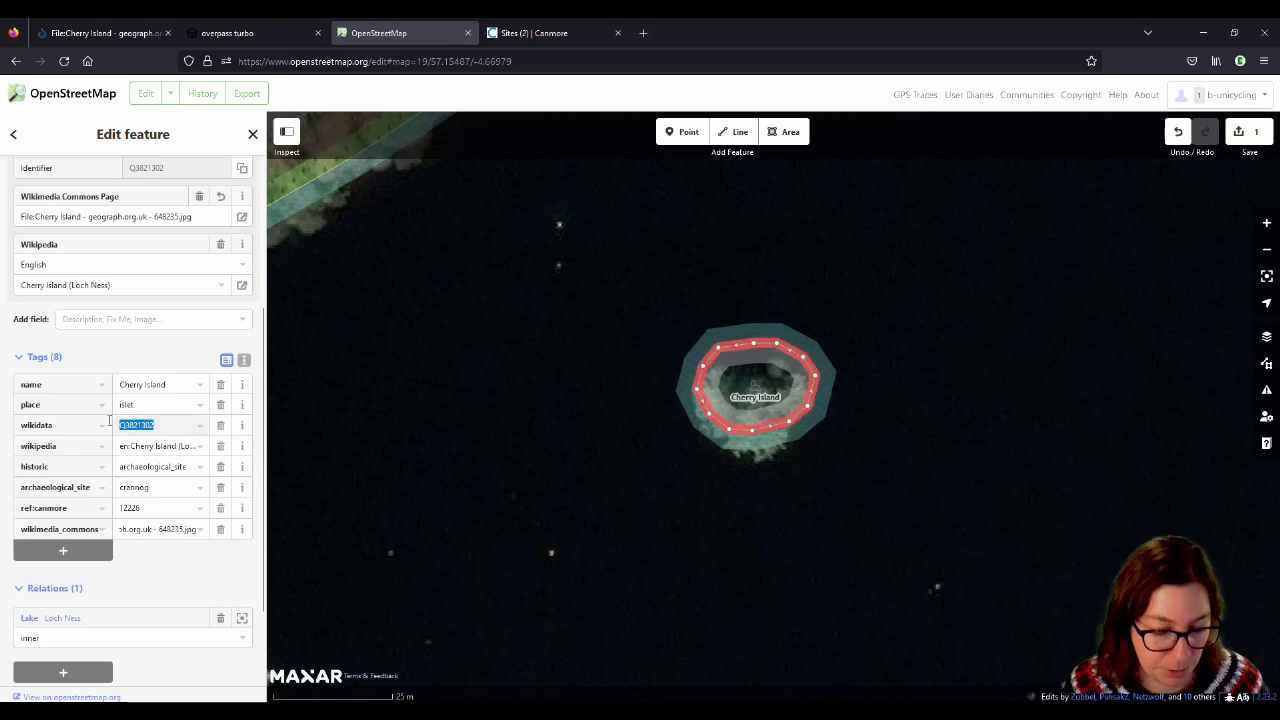
{"action": "left_click", "coordinate": [548, 36]}
{"action": "left_click", "coordinate": [540, 58]}
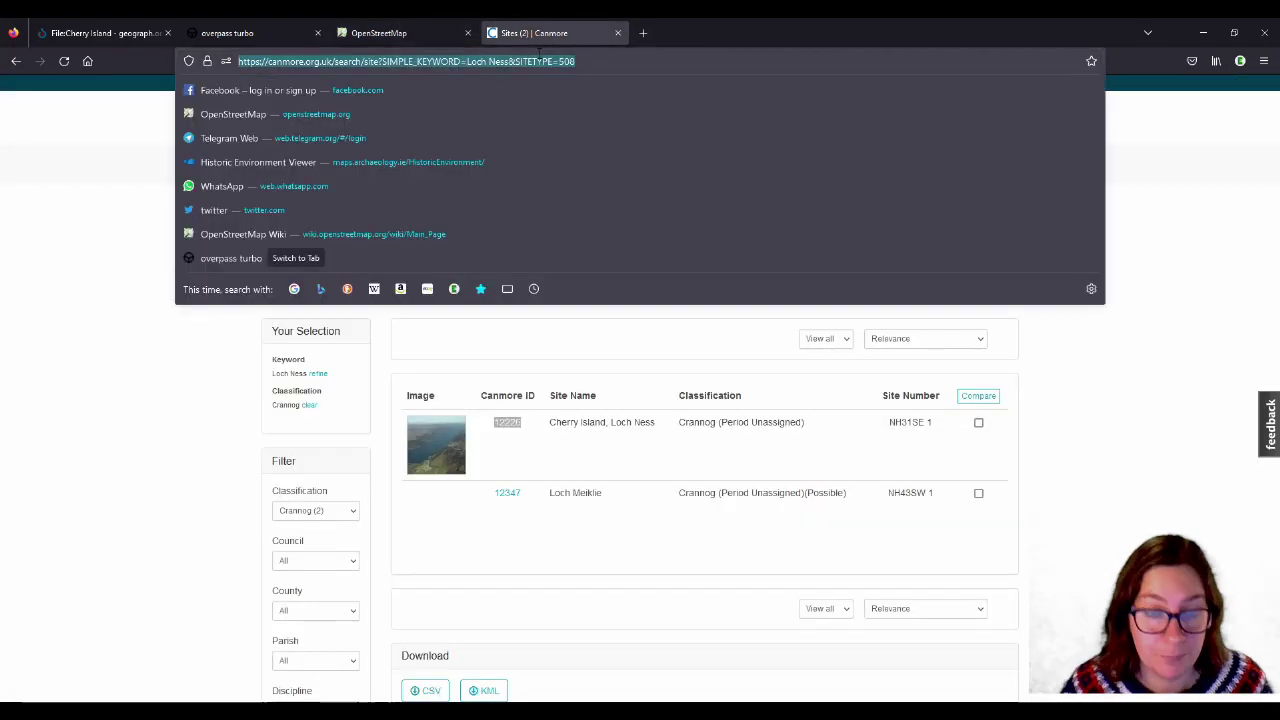
{"action": "type", "text": "wikid"}
{"action": "key", "text": "Return"}
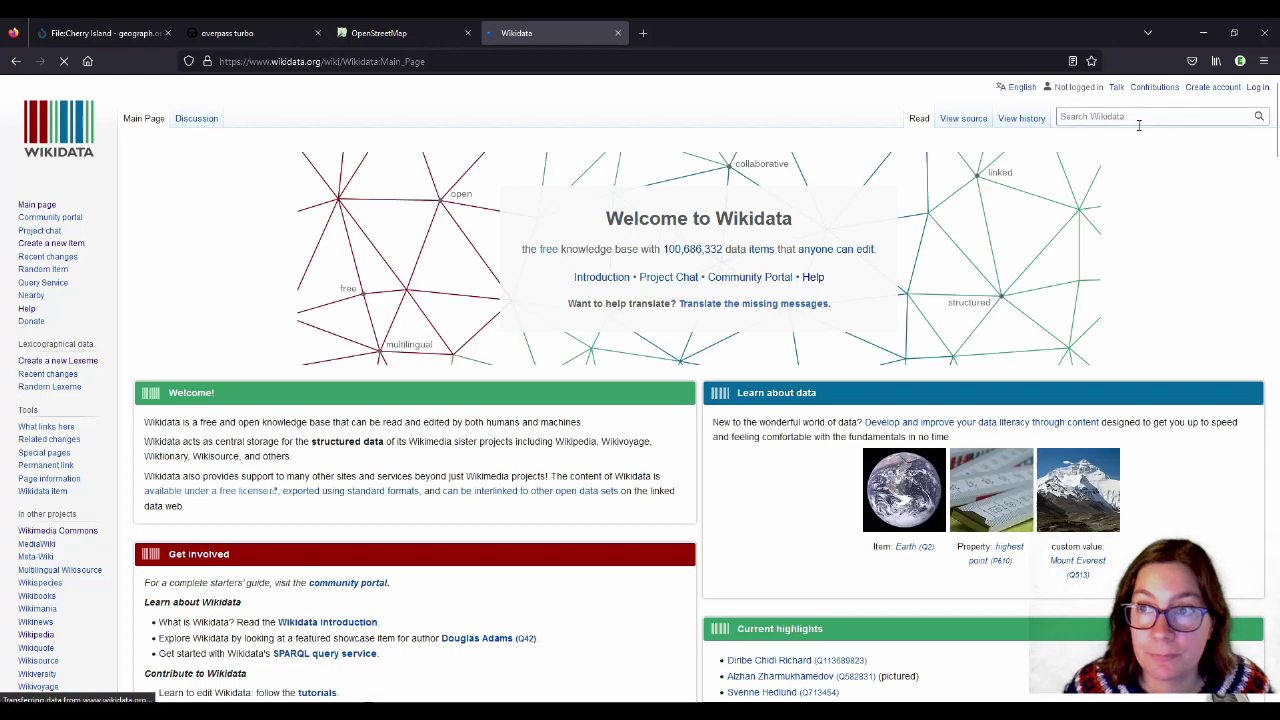
Step: Search Wikidata for Q3821302 and open the Cherry Island item
{"action": "left_click", "coordinate": [1137, 116]}
{"action": "key", "text": "ctrl+v"}
{"action": "key", "text": "Return"}
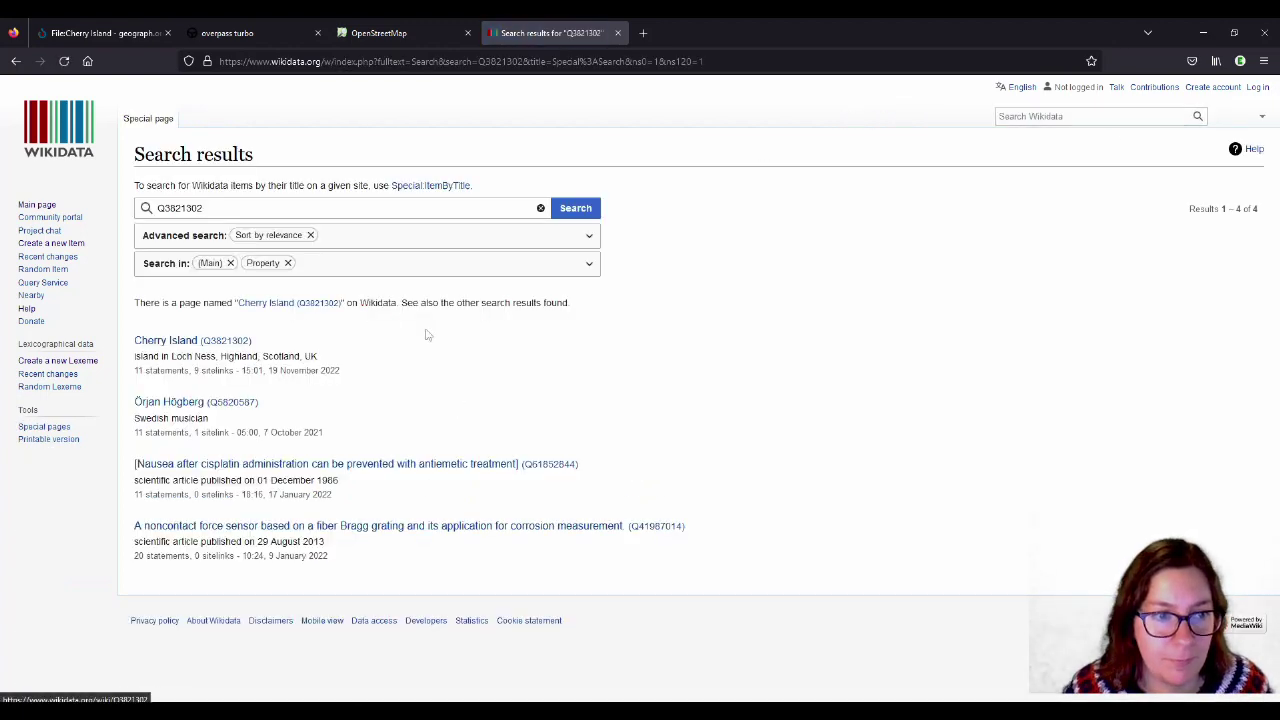
{"action": "left_click", "coordinate": [210, 342]}
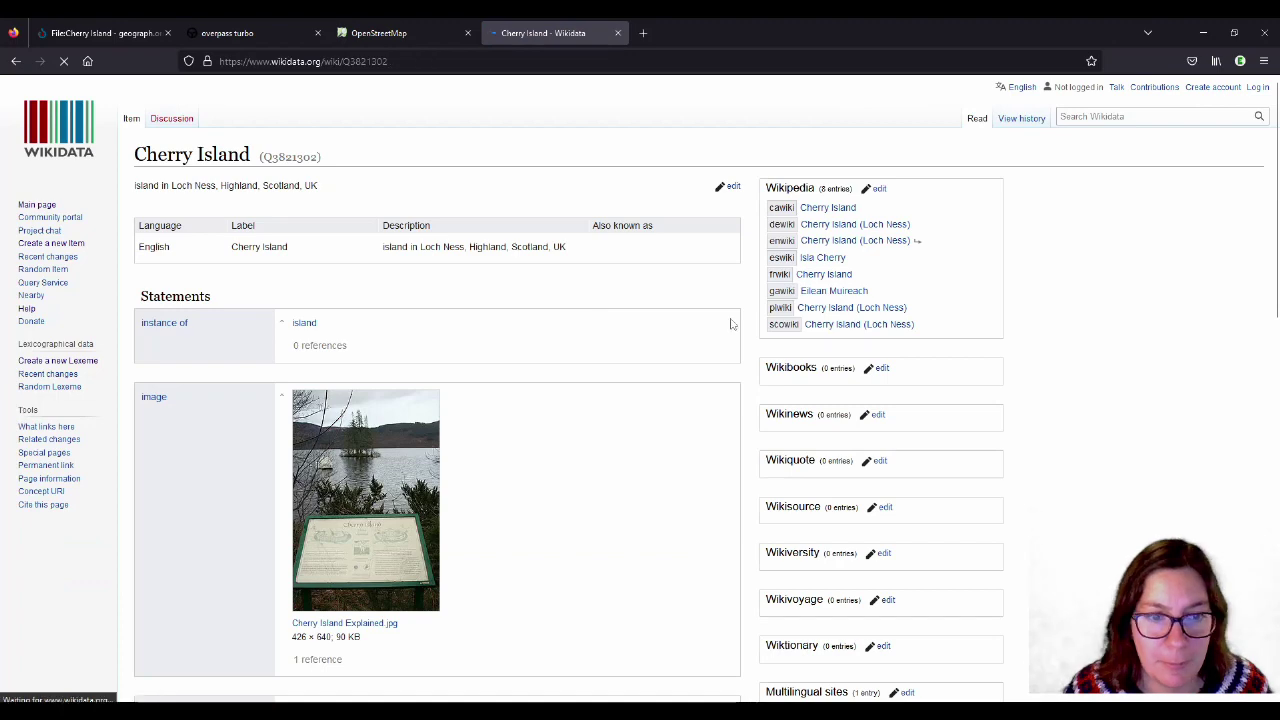
Step: Review the Cherry Island item's statements and identifiers on Wikidata and compare them with the islet's fields and tags in OpenStreetMap
{"action": "scroll", "coordinate": [718, 322], "scroll_direction": "down", "scroll_amount": 3}
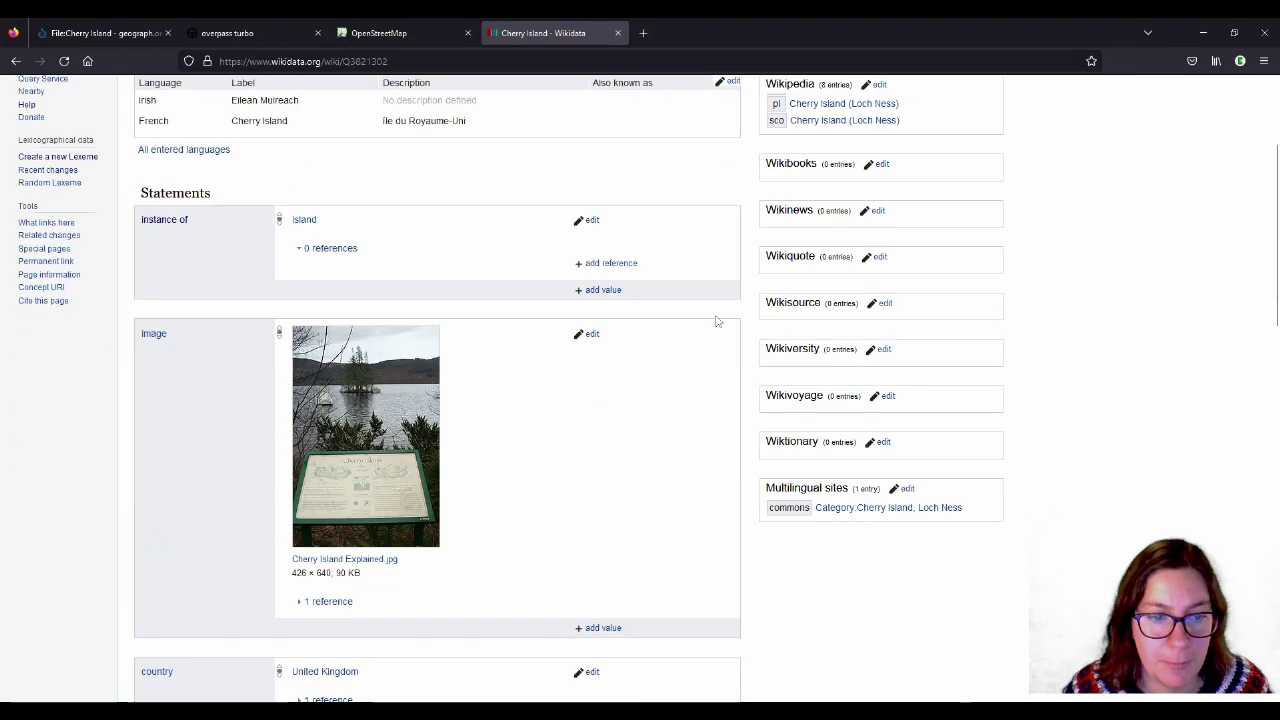
{"action": "scroll", "coordinate": [724, 323], "scroll_direction": "up", "scroll_amount": 3}
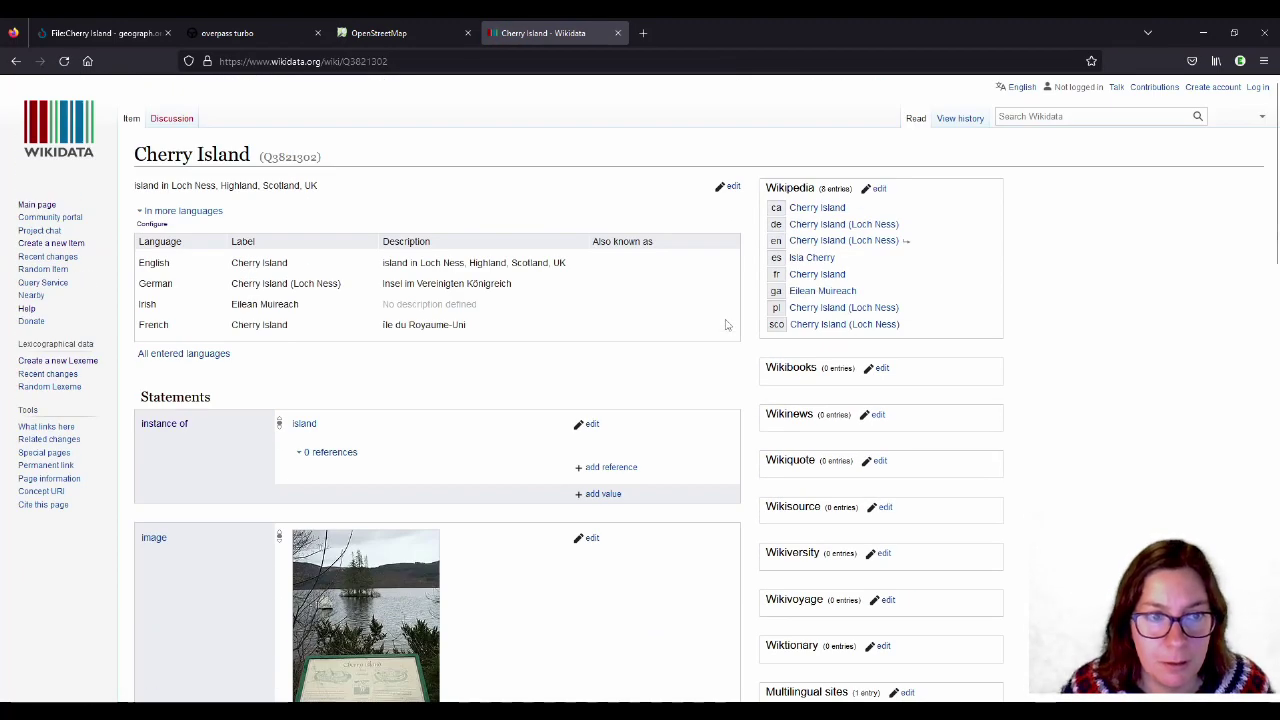
{"action": "scroll", "coordinate": [727, 325], "scroll_direction": "down", "scroll_amount": 3}
{"action": "scroll", "coordinate": [727, 325], "scroll_direction": "down", "scroll_amount": 3}
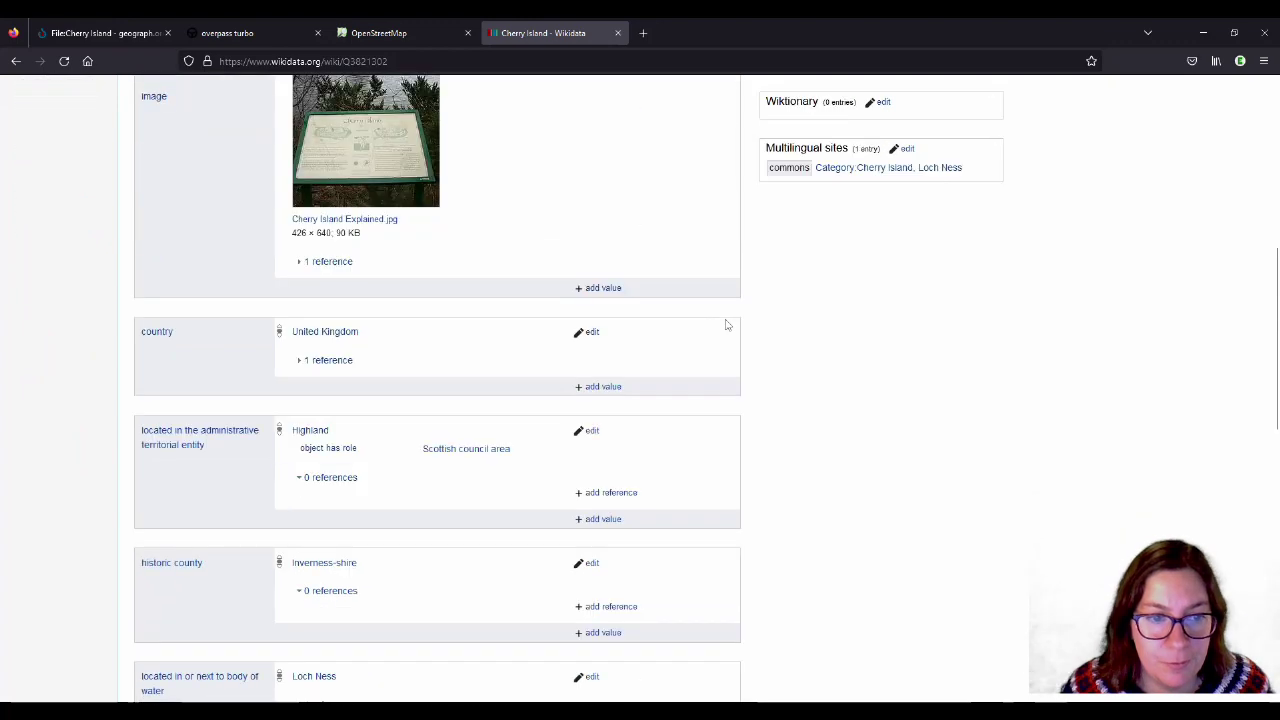
{"action": "scroll", "coordinate": [727, 325], "scroll_direction": "down", "scroll_amount": 7}
{"action": "scroll", "coordinate": [727, 325], "scroll_direction": "down", "scroll_amount": 2}
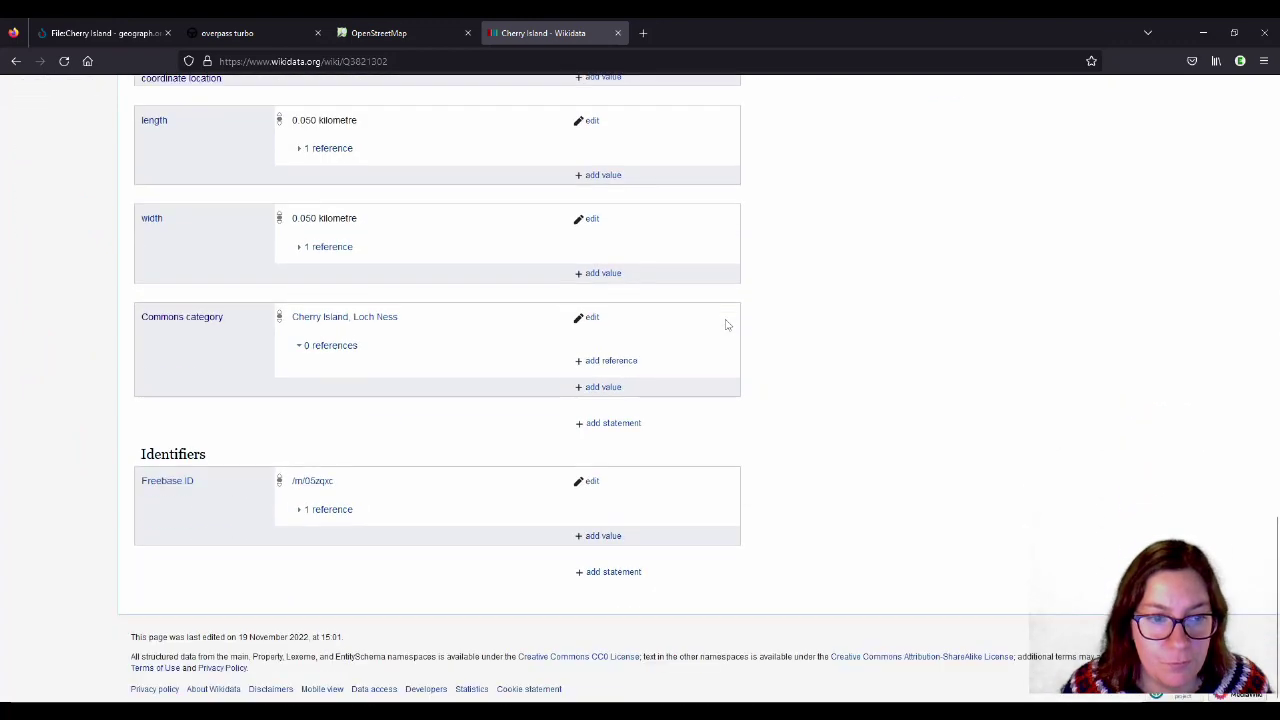
{"action": "scroll", "coordinate": [727, 325], "scroll_direction": "up", "scroll_amount": 15}
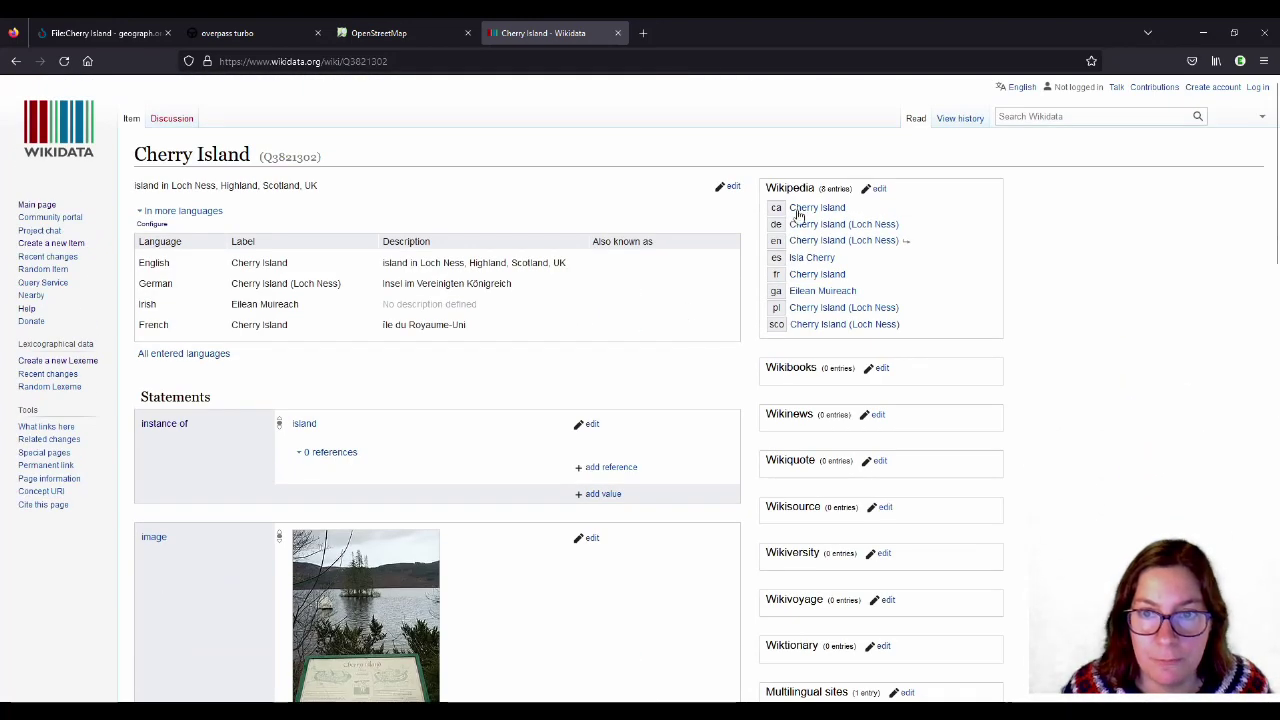
{"action": "left_click", "coordinate": [370, 37]}
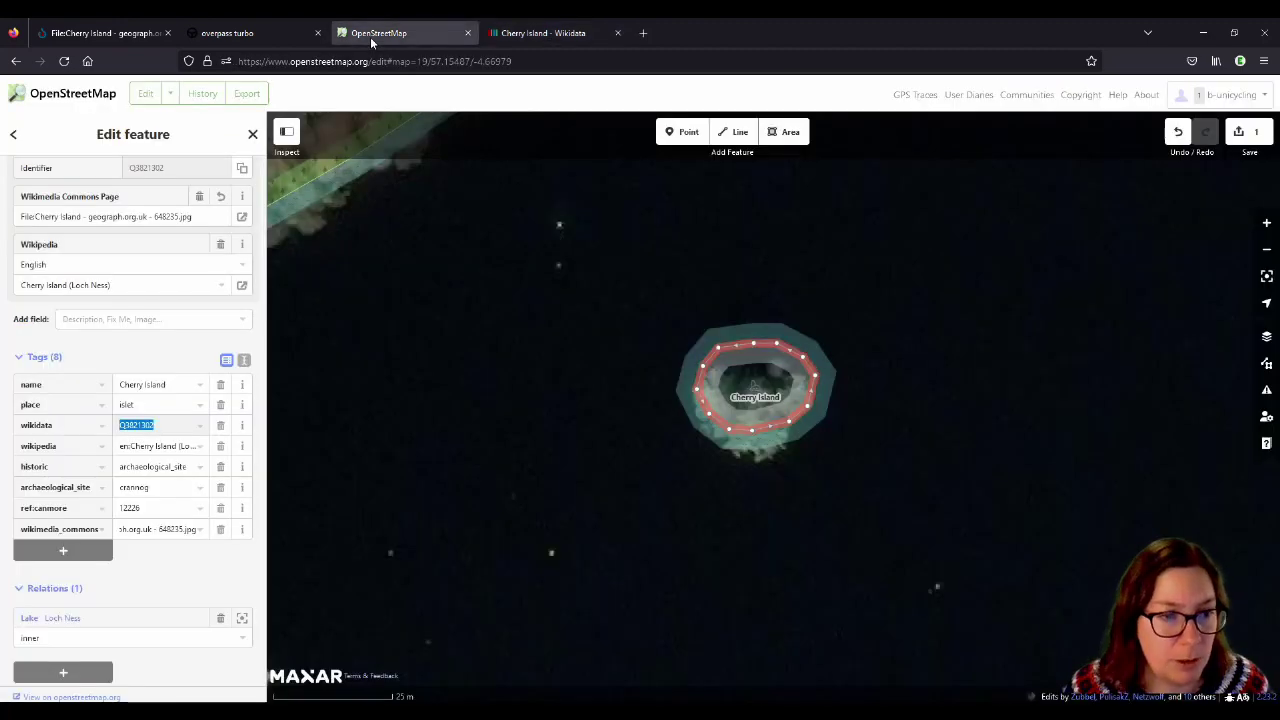
{"action": "scroll", "coordinate": [85, 372], "scroll_direction": "up", "scroll_amount": 2}
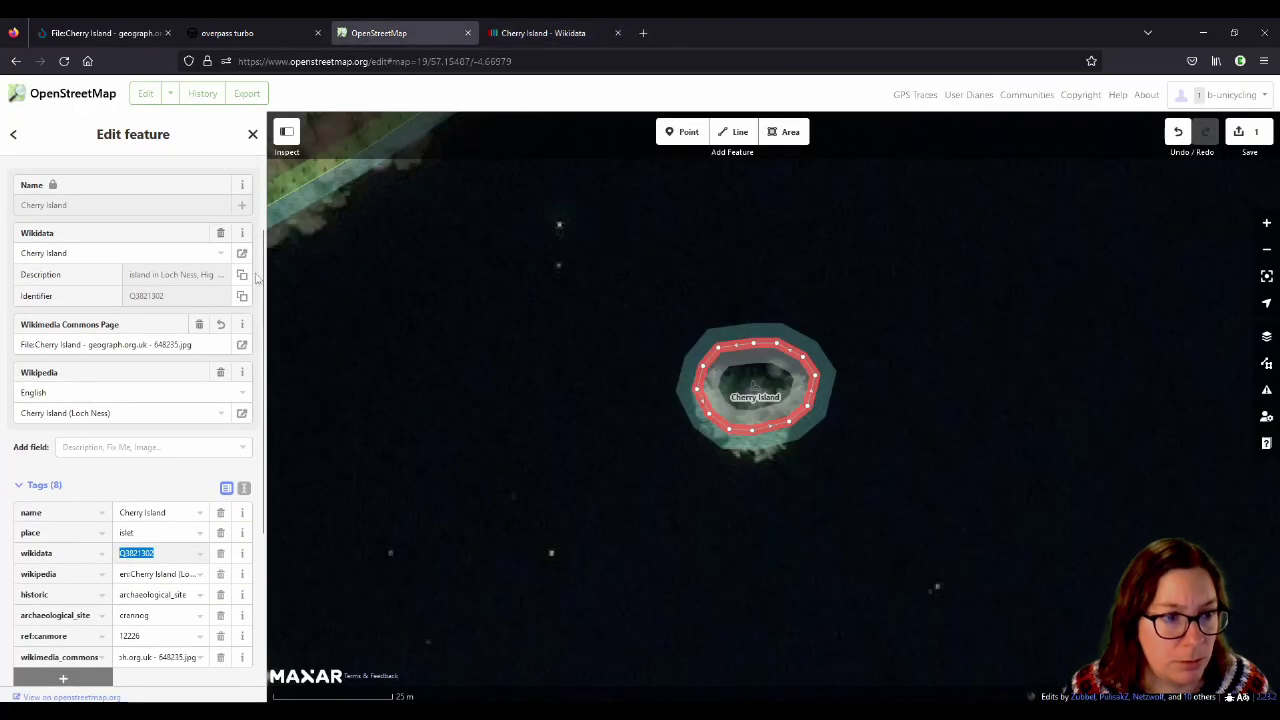
{"action": "left_click", "coordinate": [560, 33]}
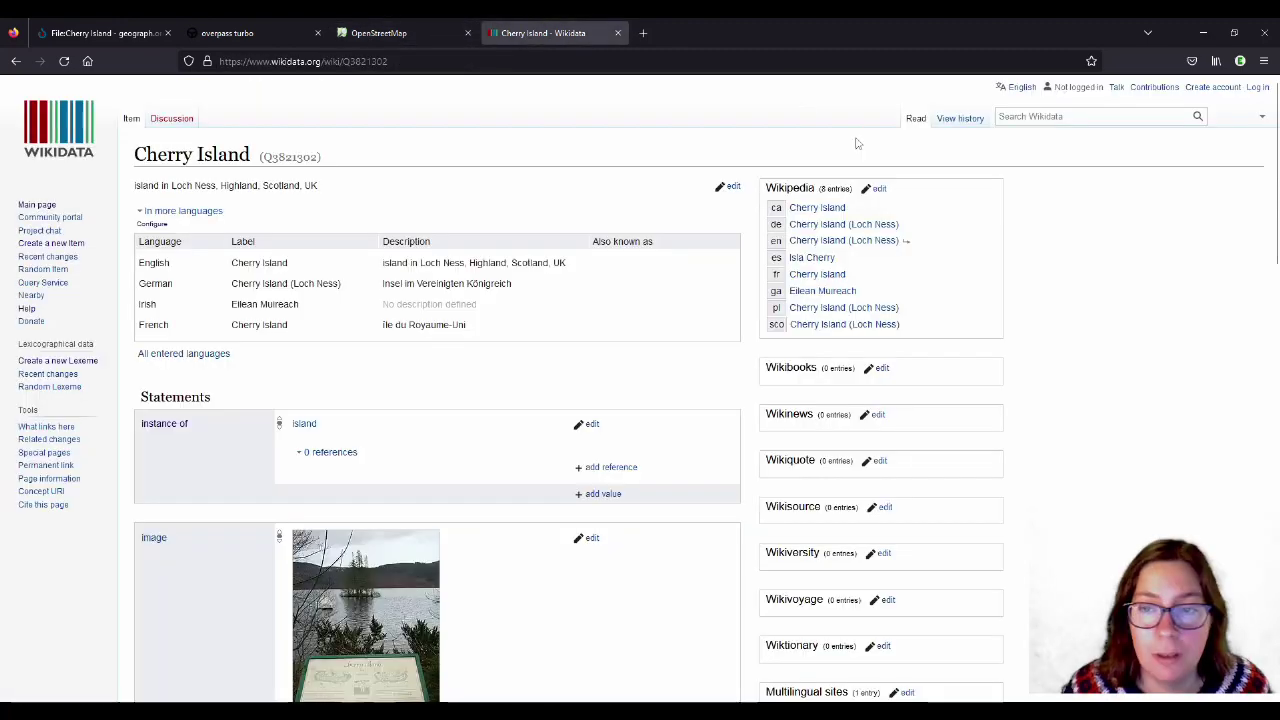
Step: Open Cherry Island's English Wikipedia article from the Wikidata item and find the passage about the crannog's construction using the search text "crann"
{"action": "left_click", "coordinate": [828, 242]}
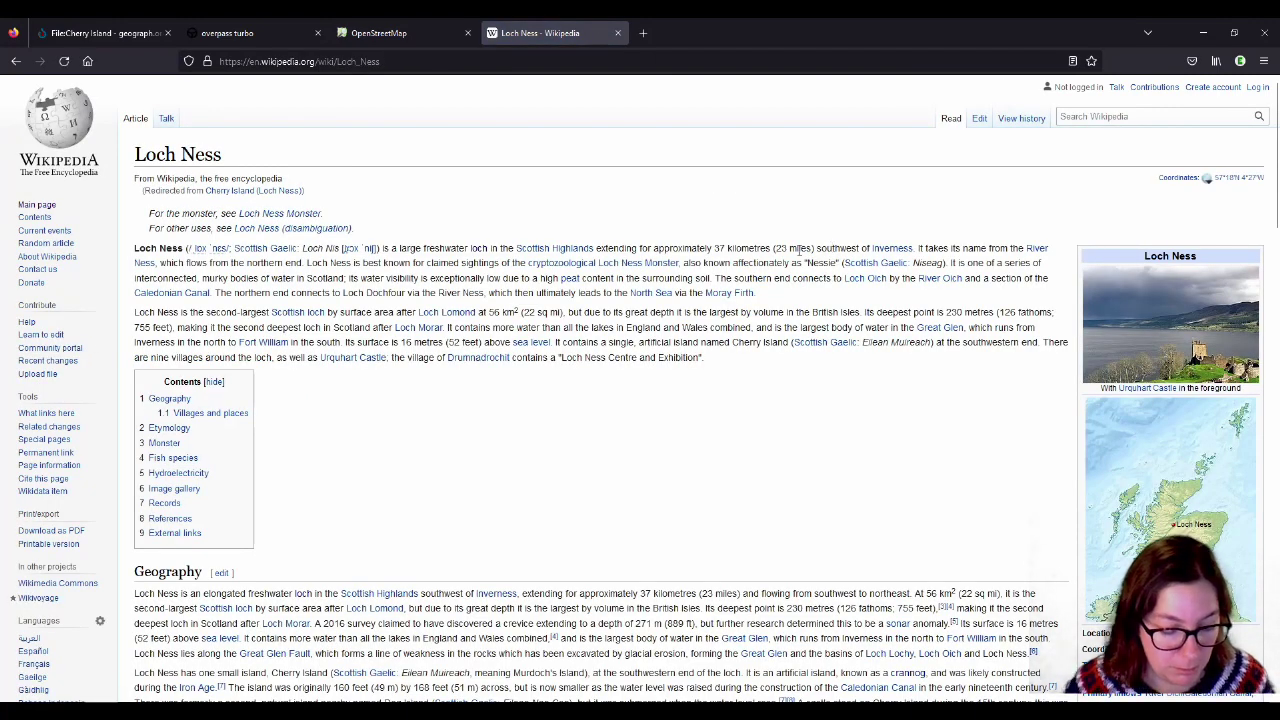
{"action": "key", "text": "ctrl+f"}
{"action": "type", "text": "crnn"}
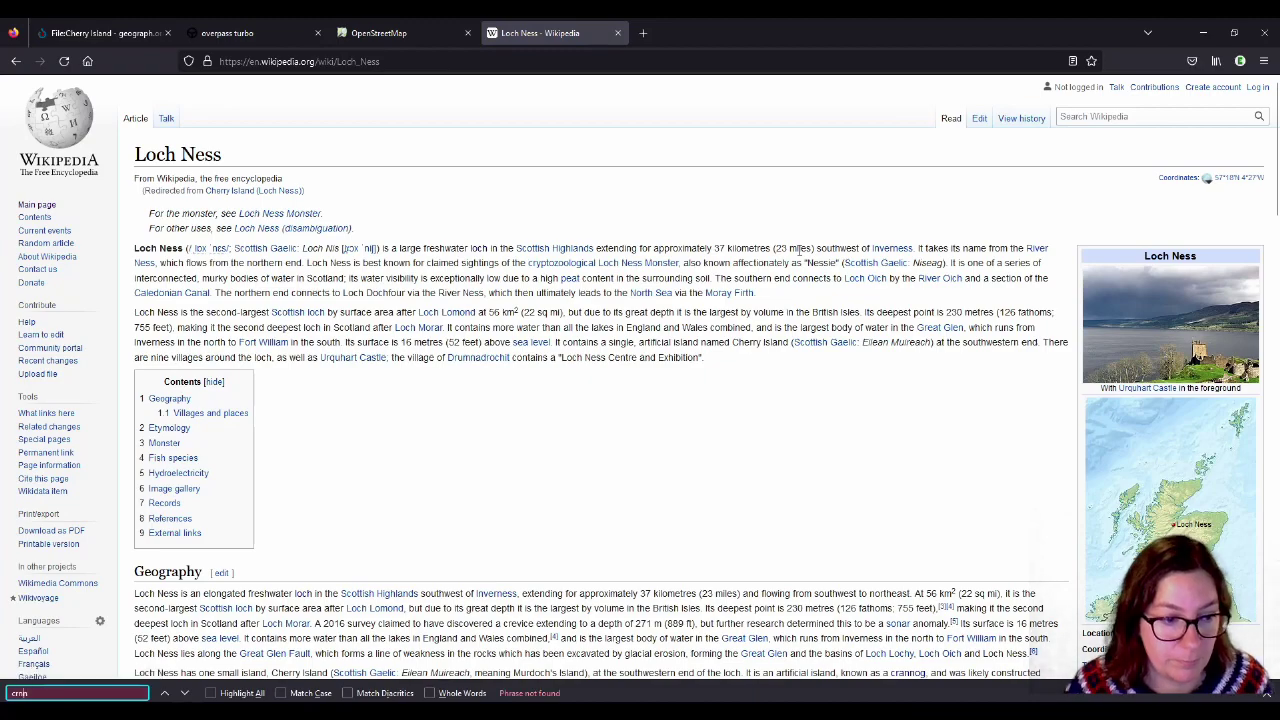
{"action": "key", "text": "BackSpace"}
{"action": "key", "text": "BackSpace"}
{"action": "type", "text": "ann"}
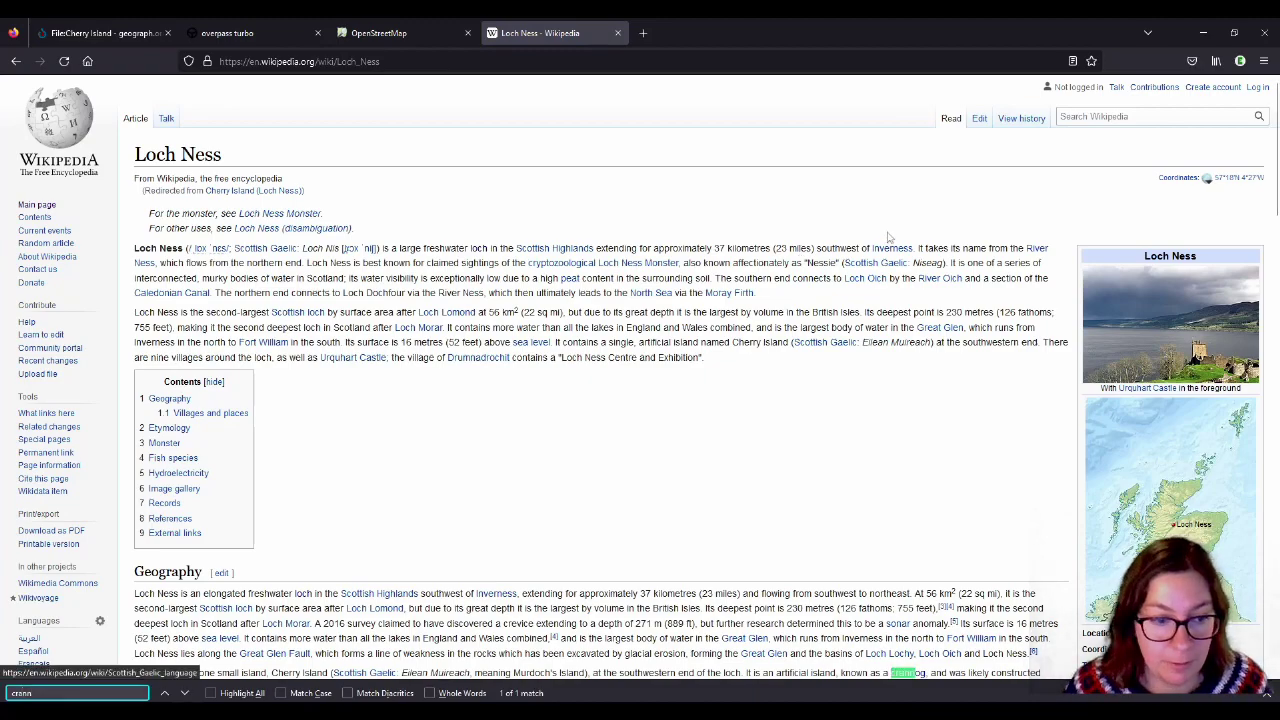
{"action": "scroll", "coordinate": [800, 250], "scroll_direction": "down", "scroll_amount": 5}
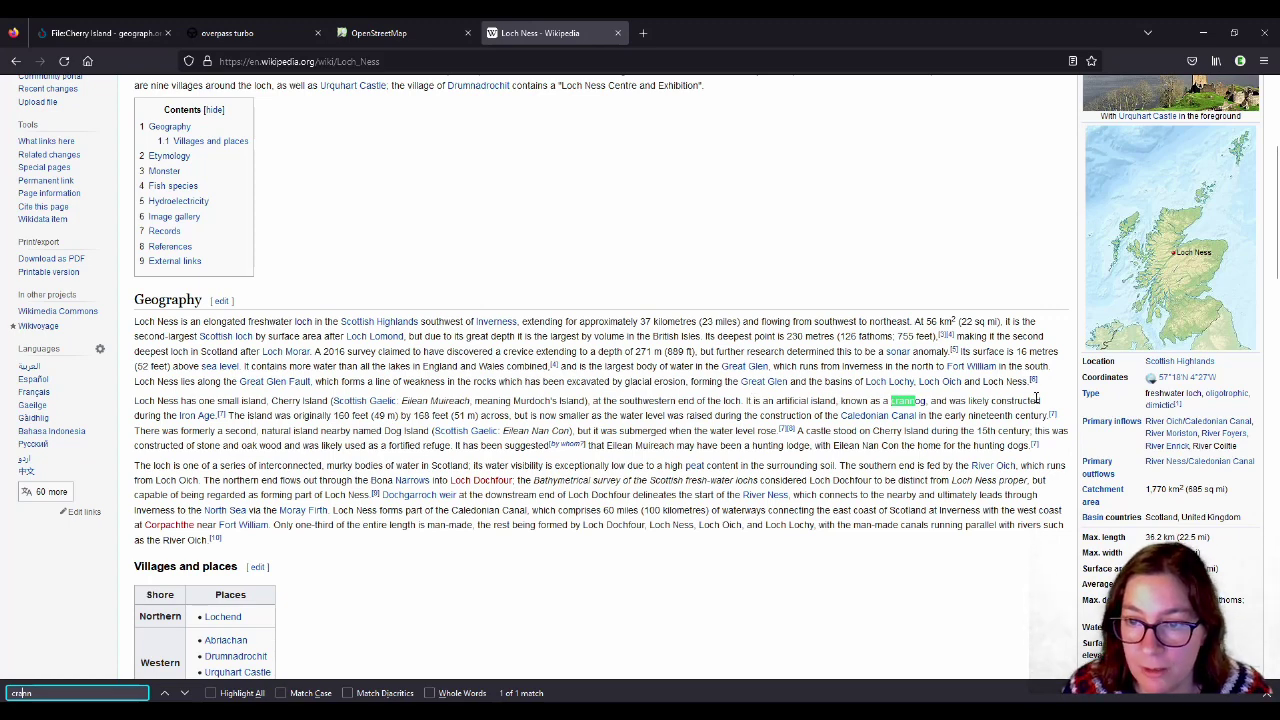
{"action": "mouse_move", "coordinate": [221, 416]}
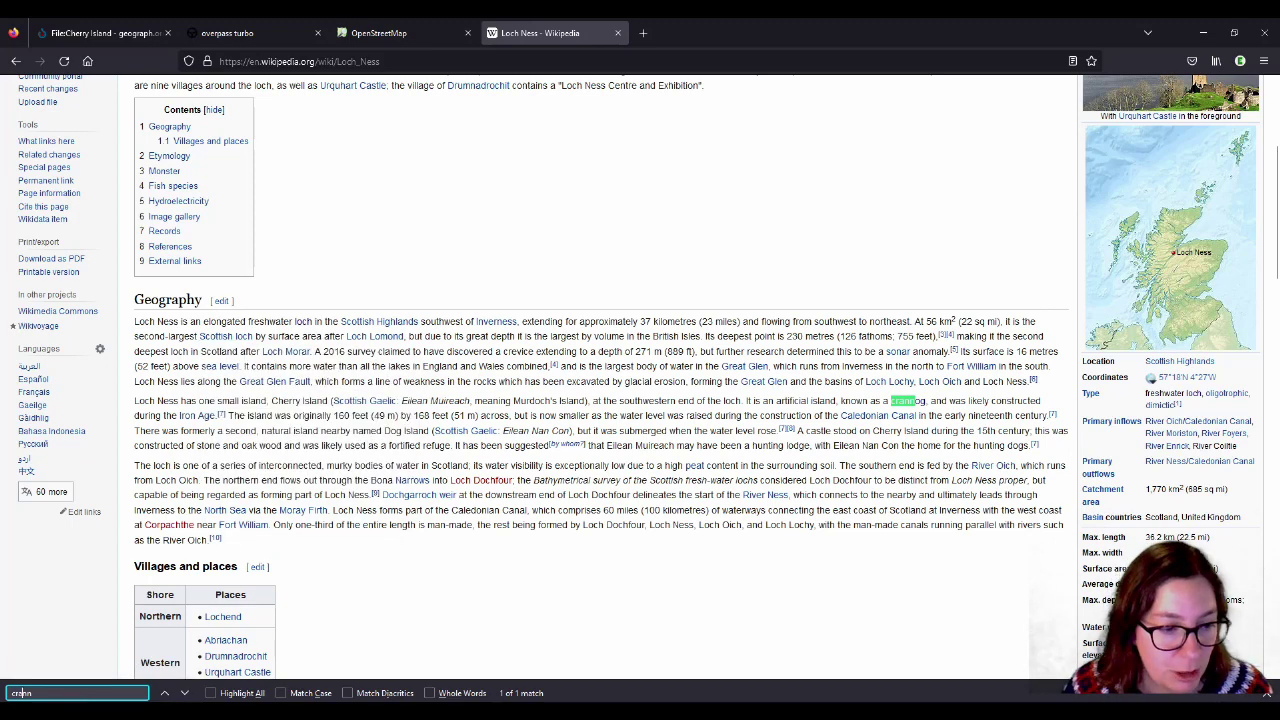
Step: Consult the historic periods.png chart and add the tag historic:period=iron-age to the Cherry Island islet in OpenStreetMap
{"action": "left_click", "coordinate": [80, 655]}
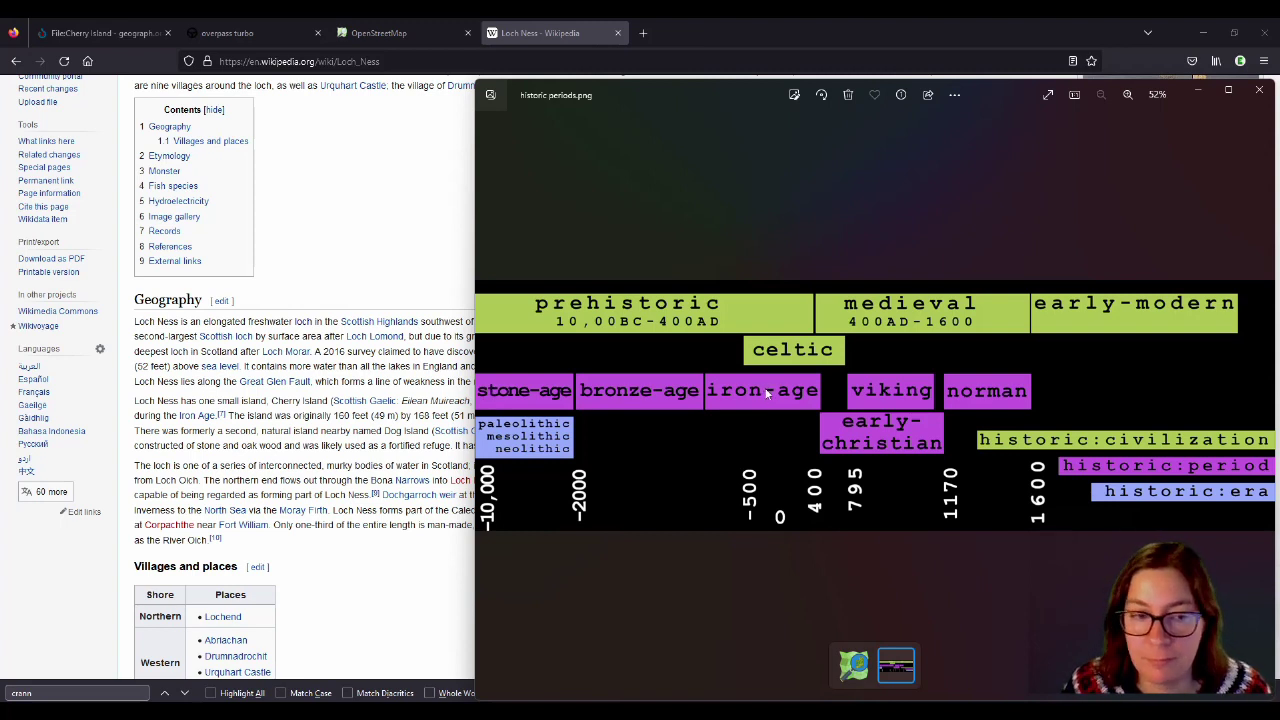
{"action": "left_click", "coordinate": [360, 33]}
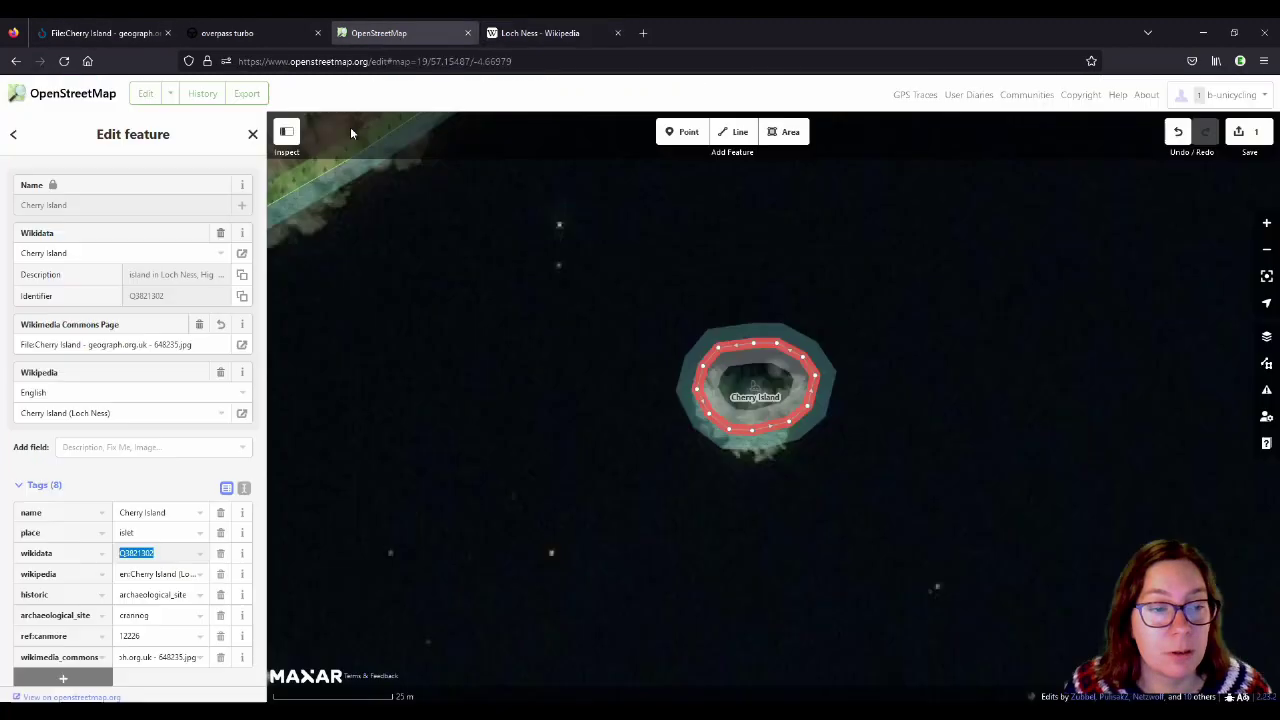
{"action": "scroll", "coordinate": [70, 480], "scroll_direction": "down", "scroll_amount": 5}
{"action": "left_click", "coordinate": [63, 443]}
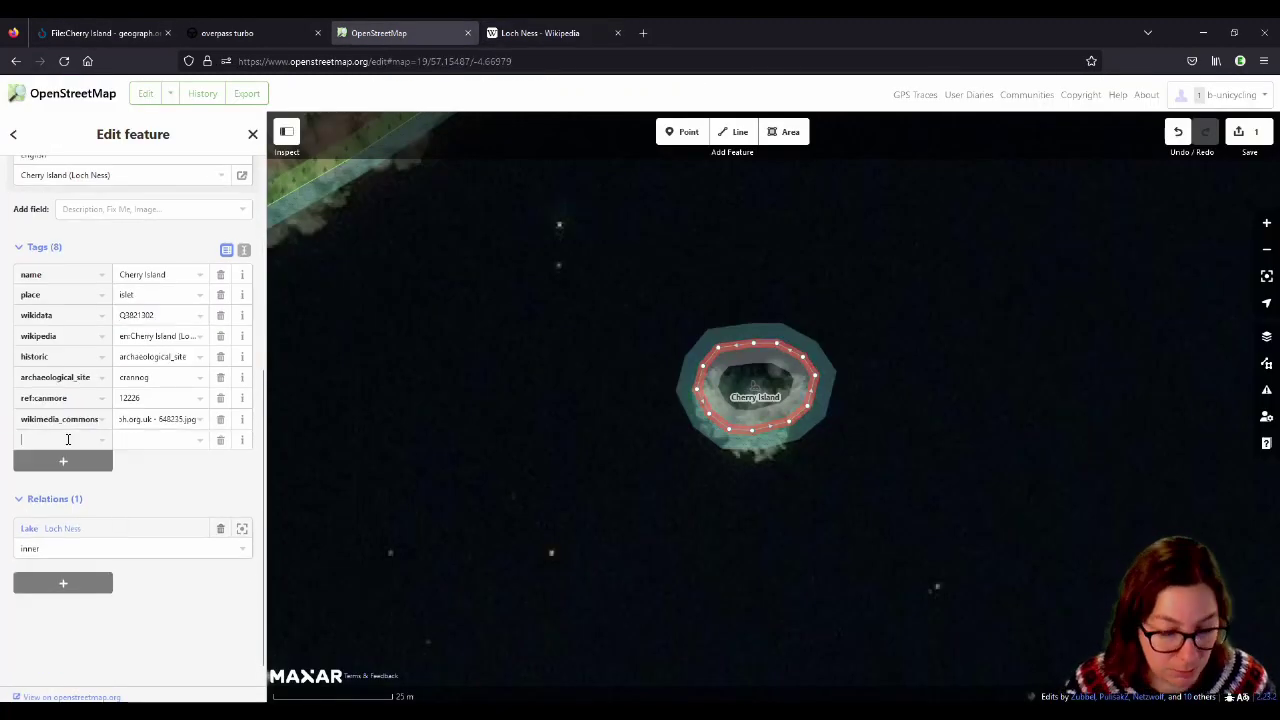
{"action": "type", "text": "historic:period"}
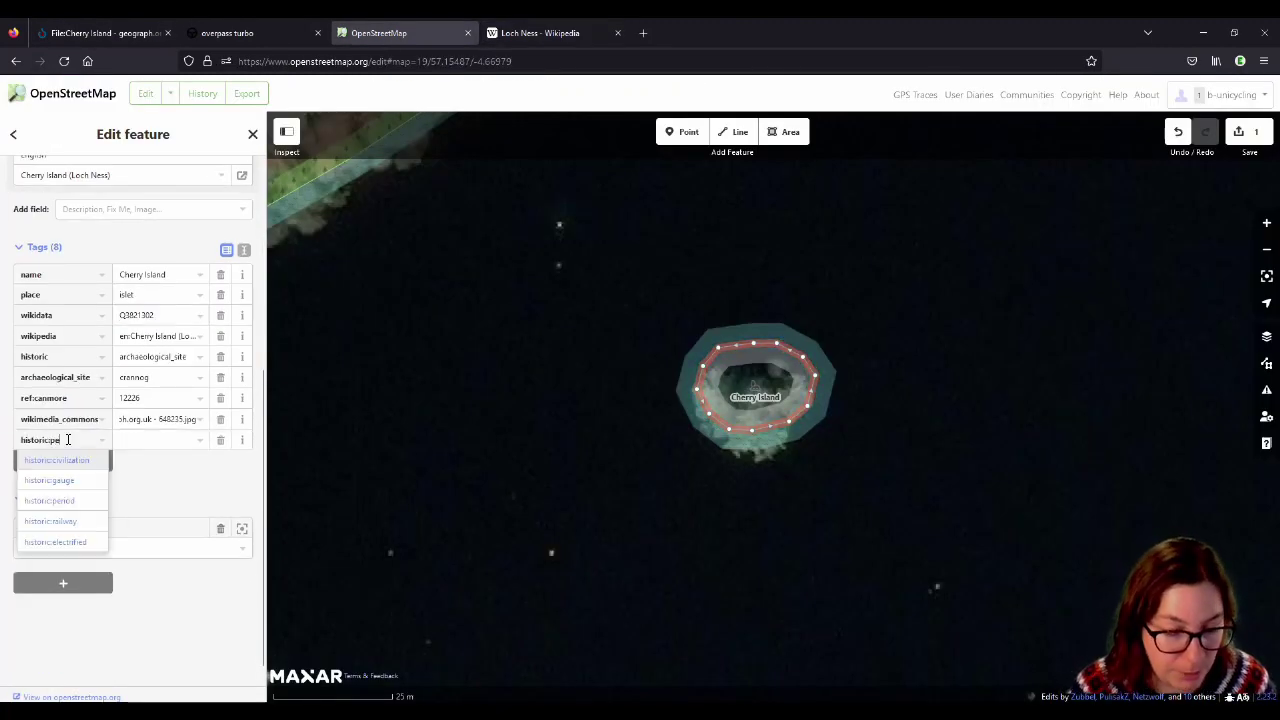
{"action": "key", "text": "Tab"}
{"action": "type", "text": "iron-a"}
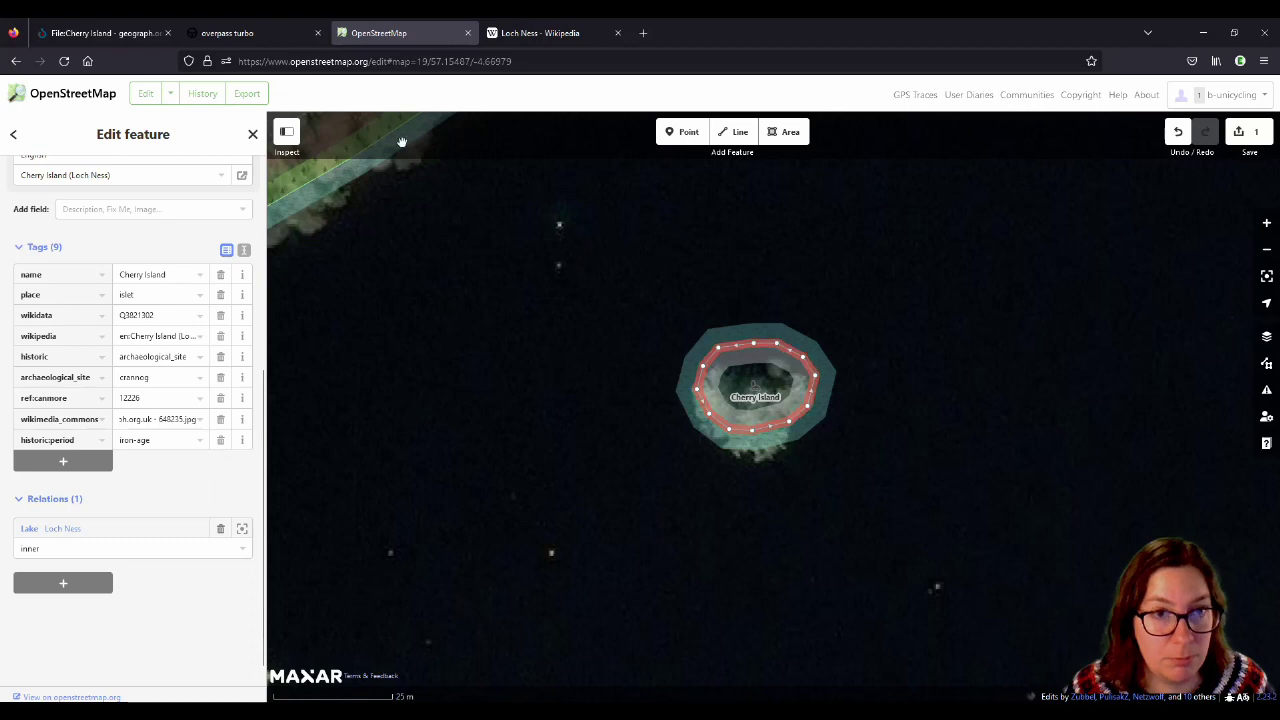
Step: Recheck the crannog passage on Wikipedia, and check in OpenStreetMap which background imagery is used for the islet
{"action": "left_click", "coordinate": [533, 36]}
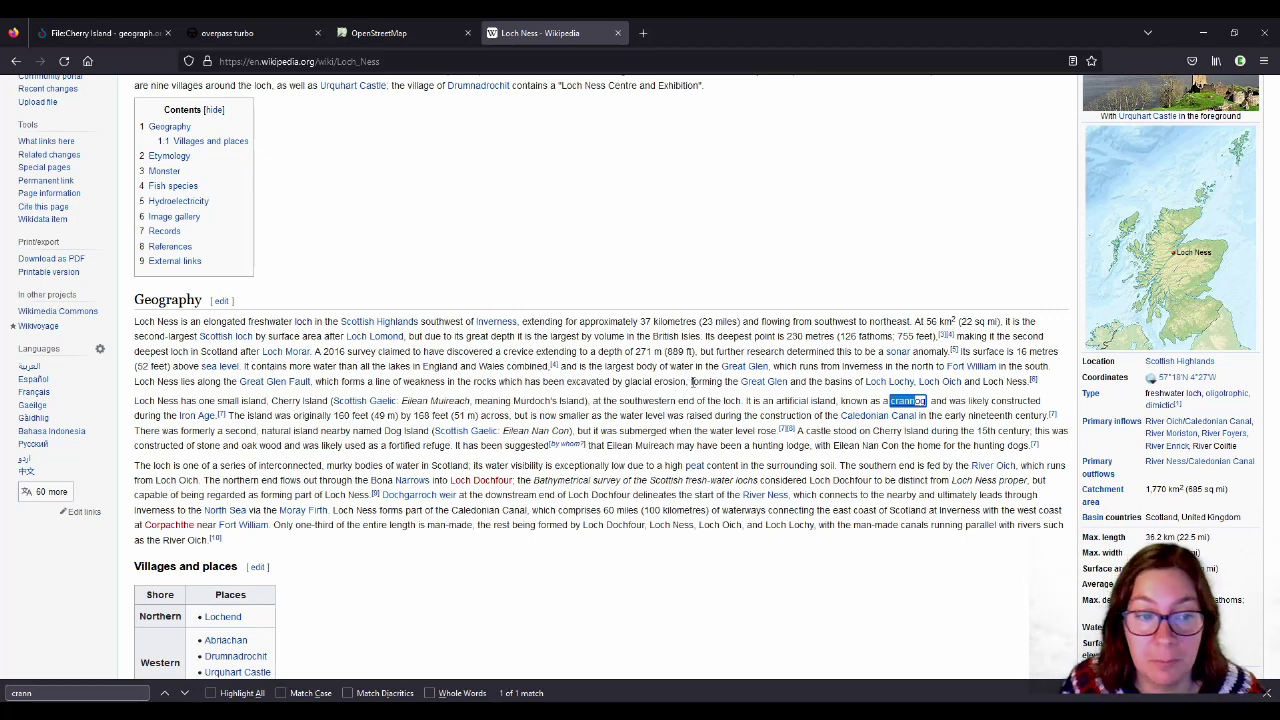
{"action": "left_click", "coordinate": [380, 33]}
{"action": "left_click", "coordinate": [1267, 337]}
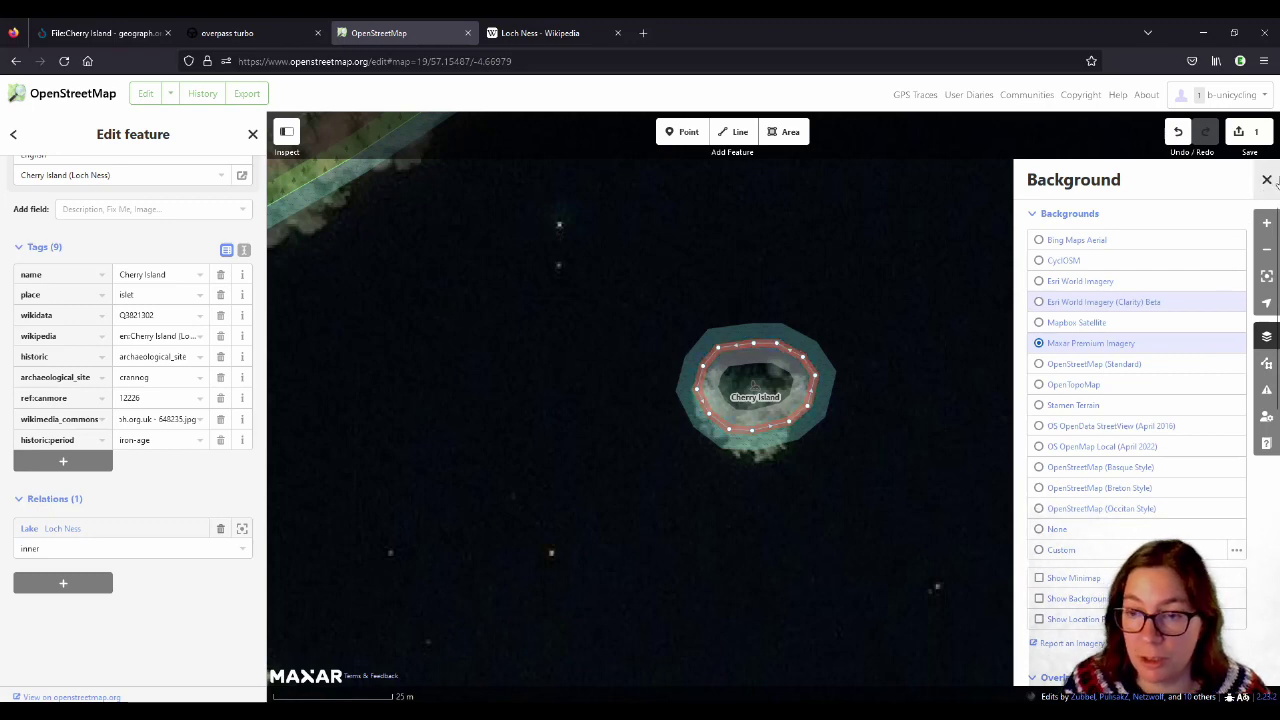
{"action": "left_click", "coordinate": [1267, 180]}
{"action": "scroll", "coordinate": [729, 400], "scroll_direction": "down", "scroll_amount": 3}
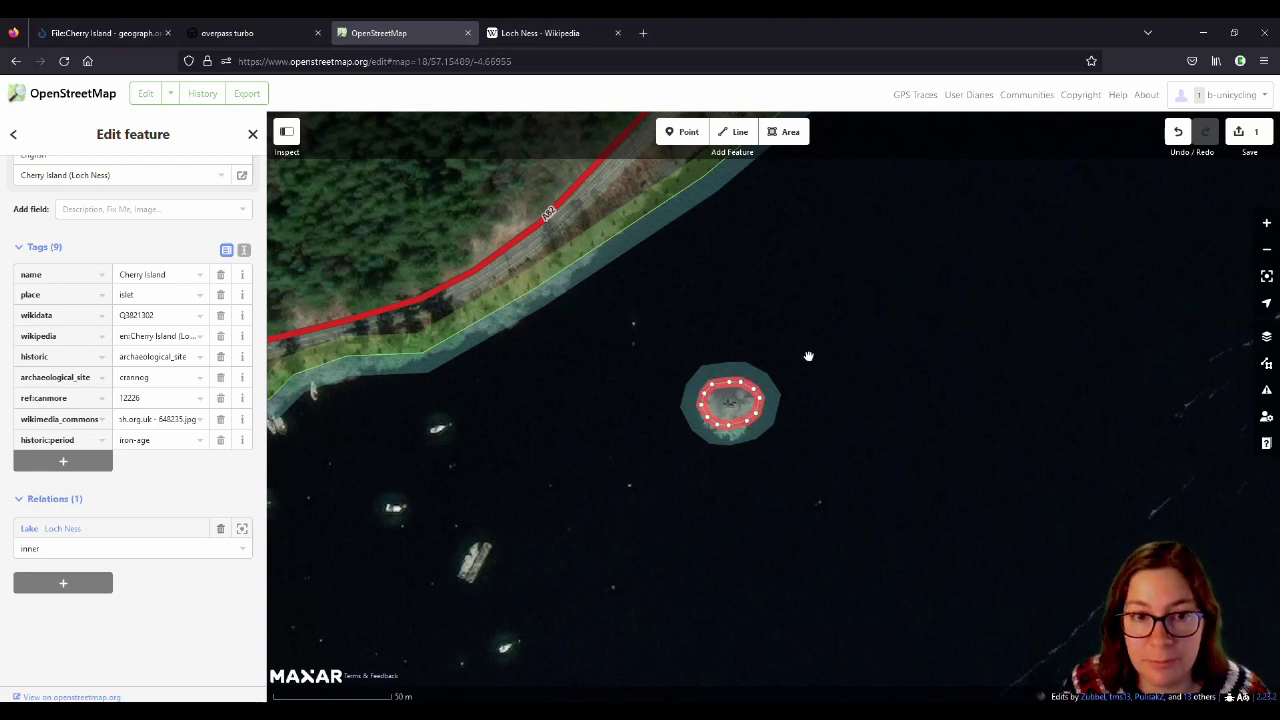
Step: Start saving the OpenStreetMap edit with the changeset comment "added crannóg #crannog"
{"action": "left_click", "coordinate": [1261, 138]}
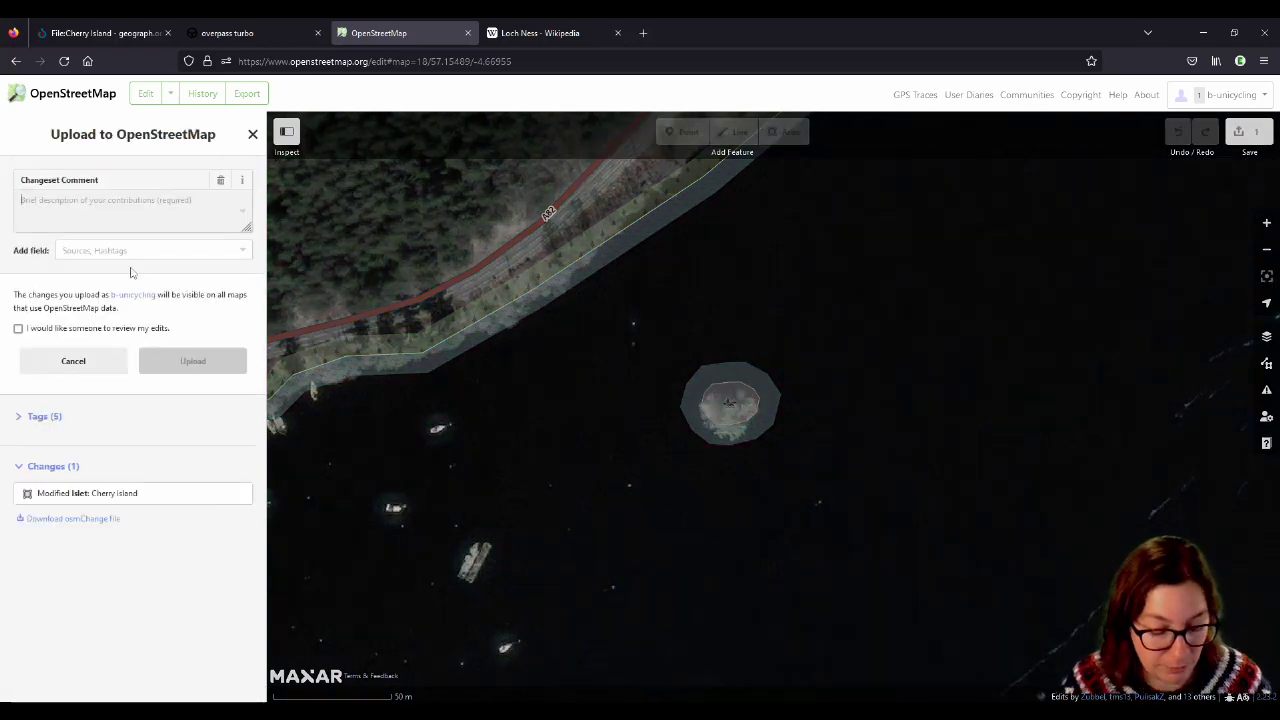
{"action": "type", "text": "added crannog #crannog"}
{"action": "key", "text": "Tab"}
Step: Add wikimedia and Maxar as the changeset's sources and upload the edit
{"action": "left_click", "coordinate": [110, 306]}
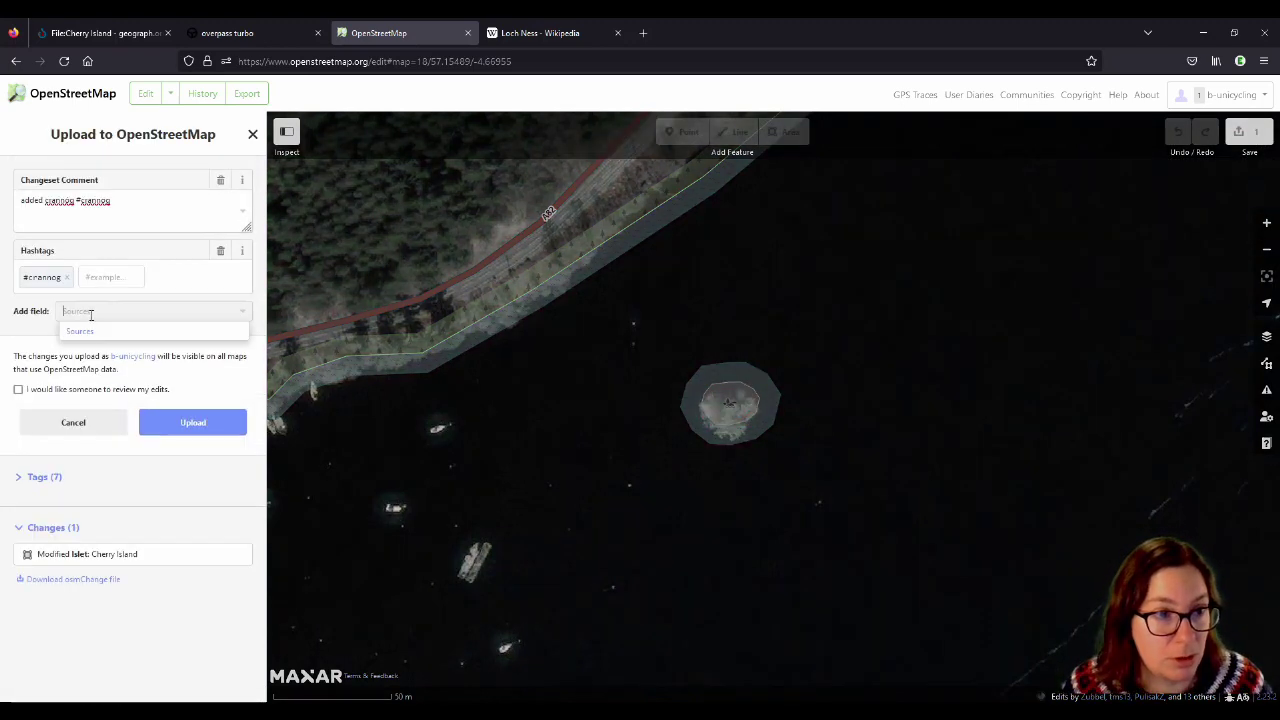
{"action": "left_click", "coordinate": [85, 334]}
{"action": "type", "text": "wikim"}
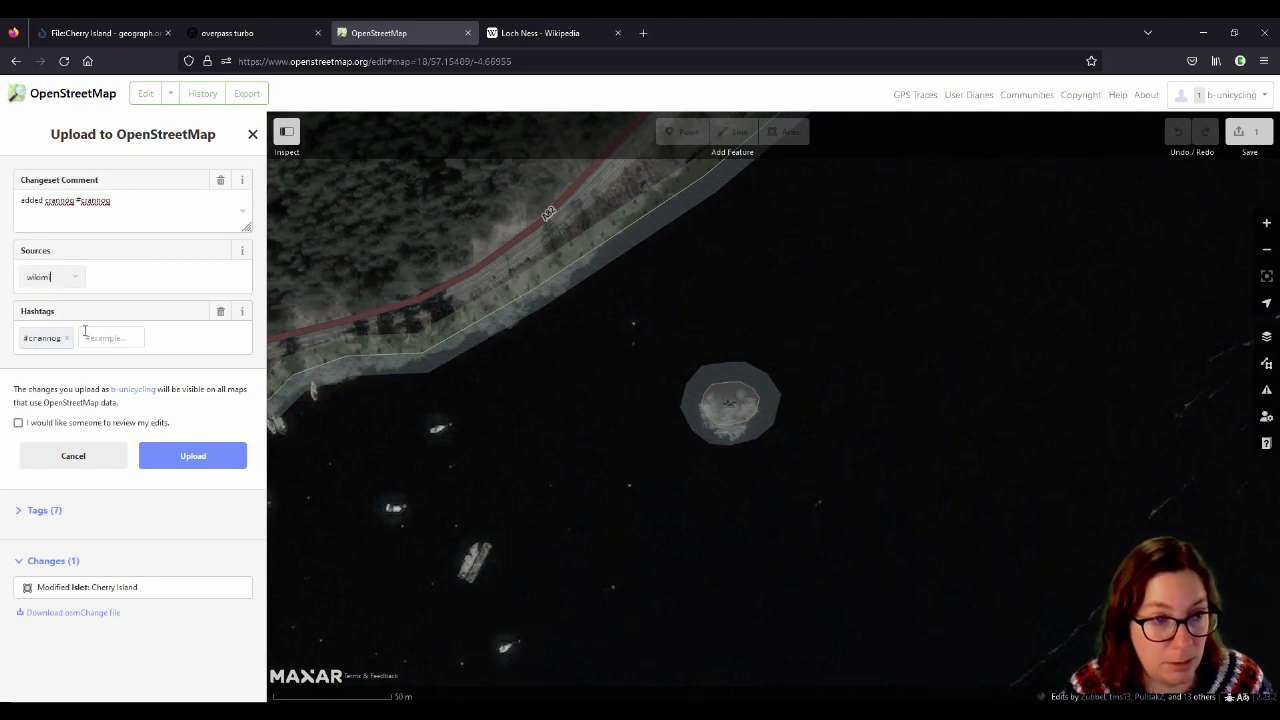
{"action": "type", "text": "edia"}
{"action": "key", "text": "Return"}
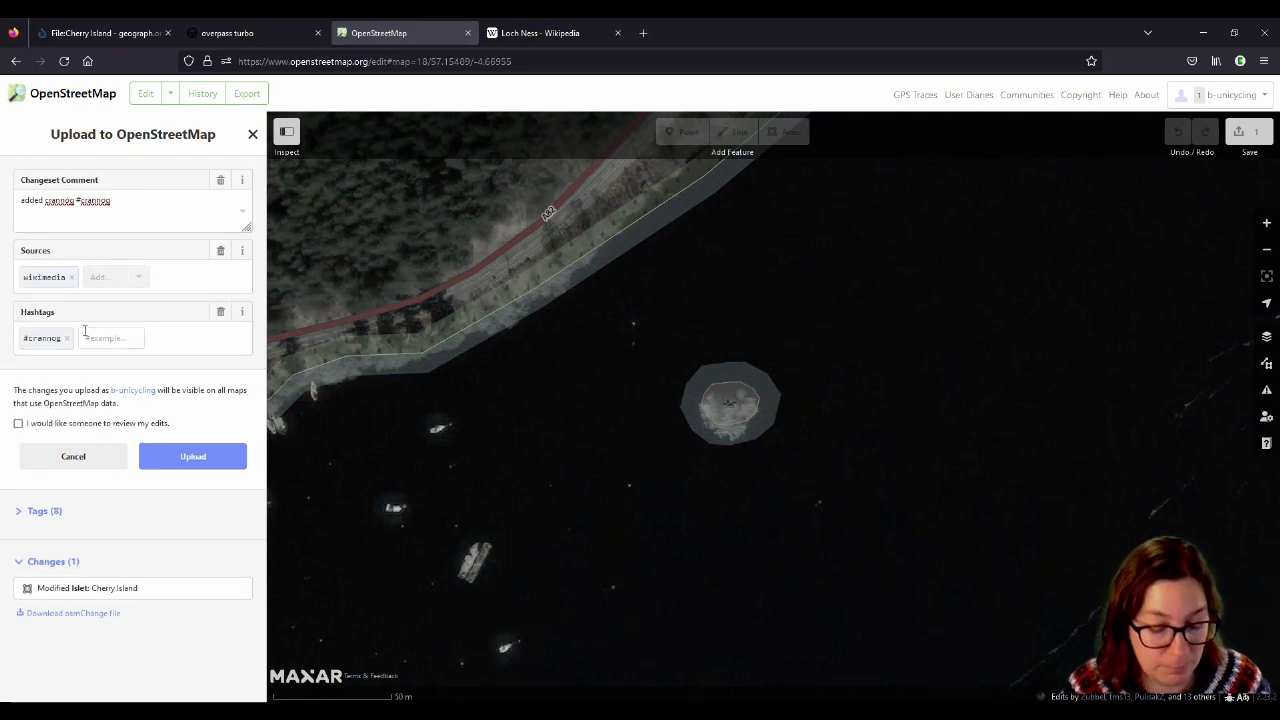
{"action": "type", "text": "Maxar"}
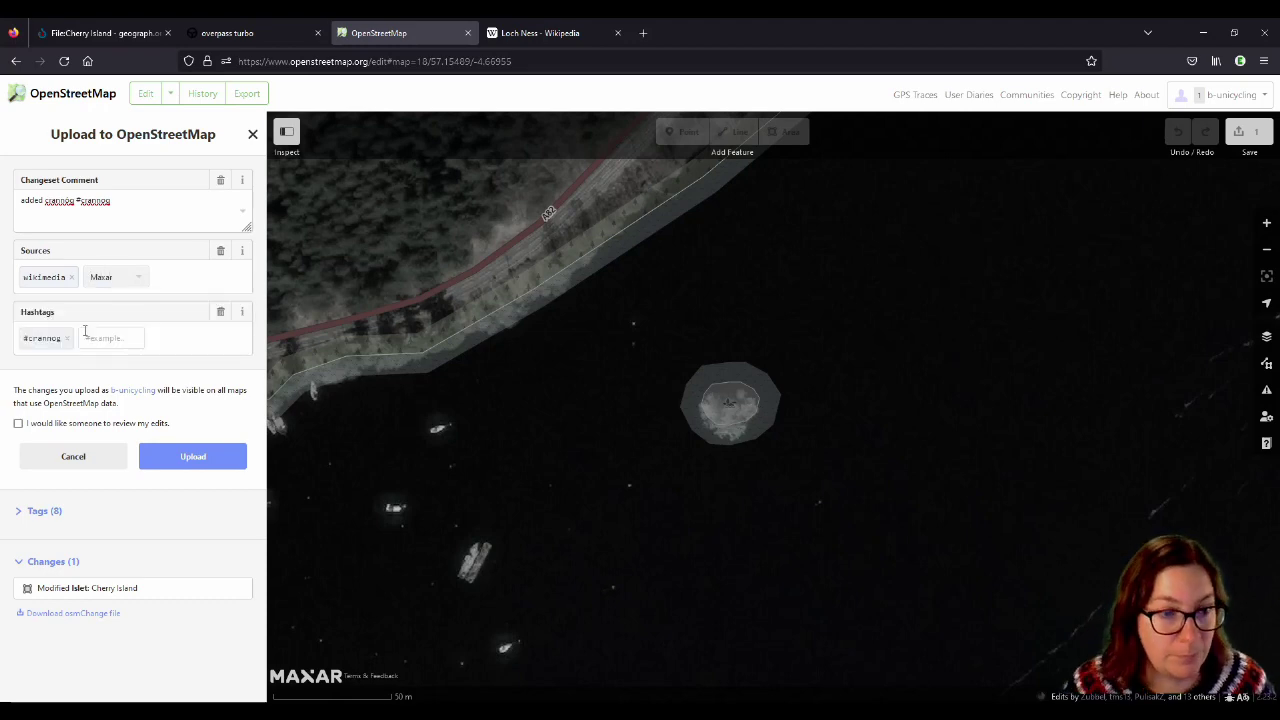
{"action": "left_click", "coordinate": [206, 457]}
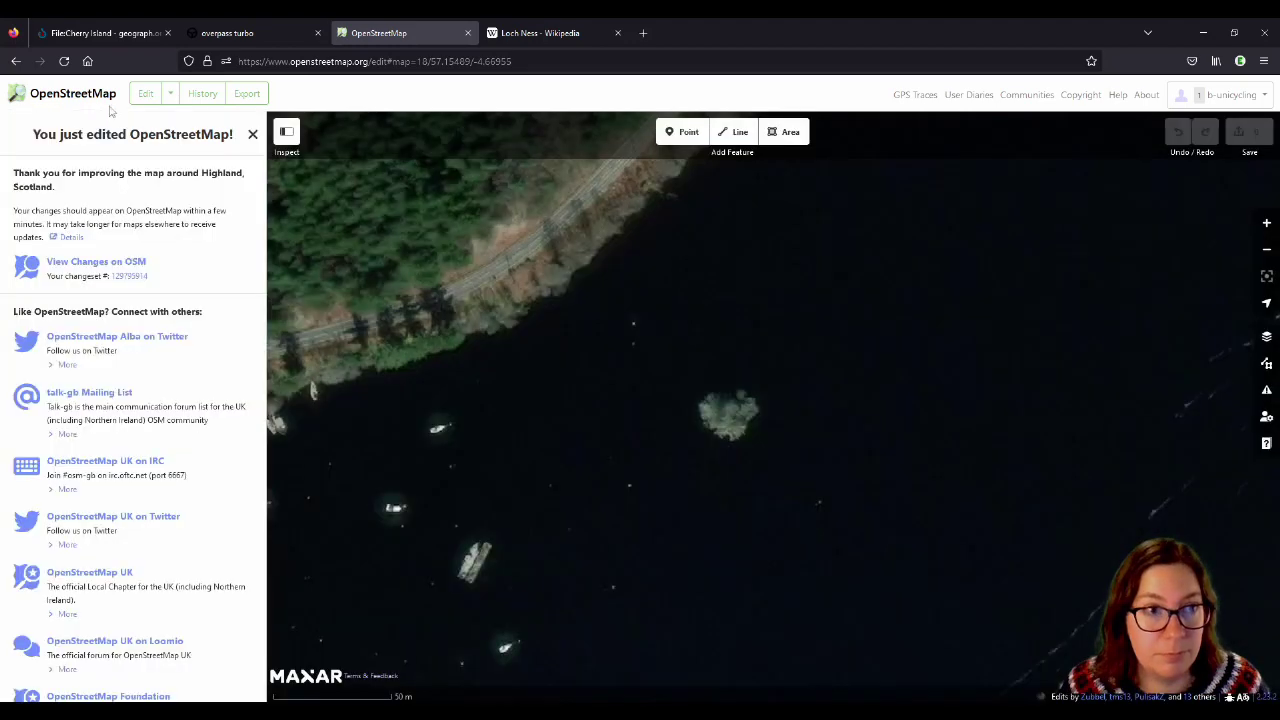
Step: Return to the main map, temporarily show the map data overlay, and inspect the saved tags of the Cherry Island way
{"action": "left_click", "coordinate": [98, 100]}
{"action": "left_click", "coordinate": [98, 100]}
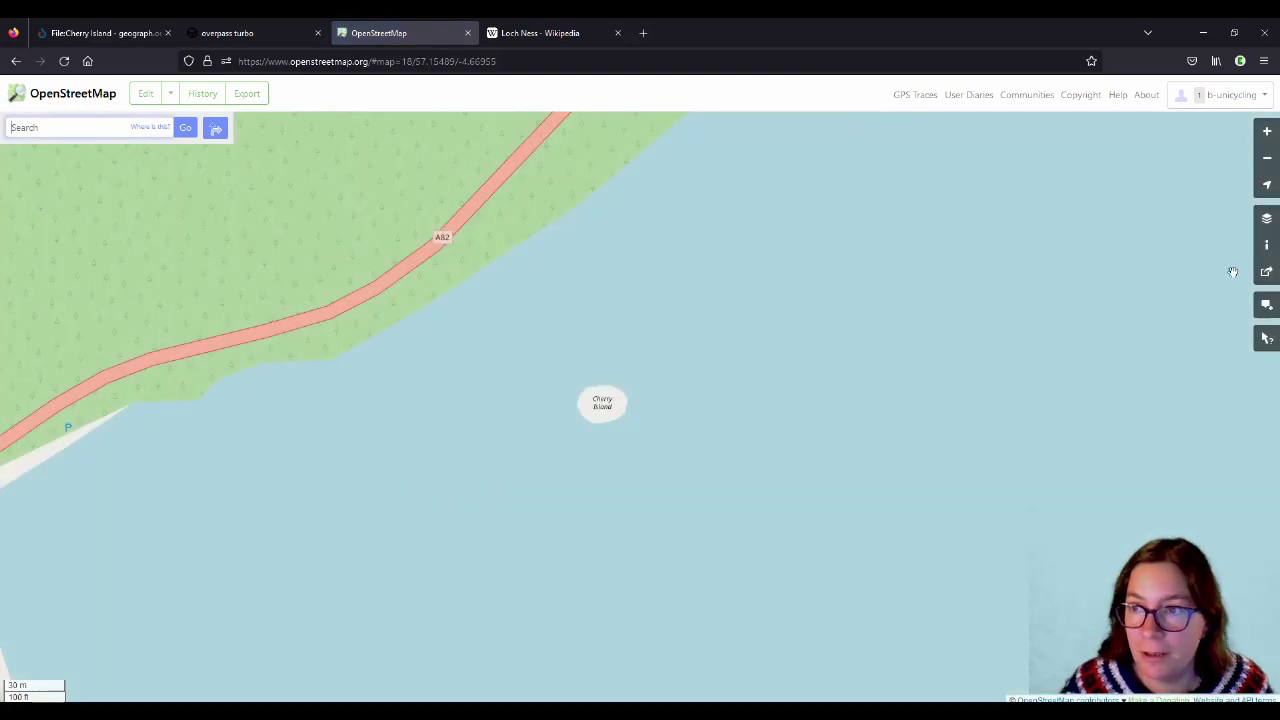
{"action": "left_click", "coordinate": [1267, 218]}
{"action": "left_click", "coordinate": [1132, 476]}
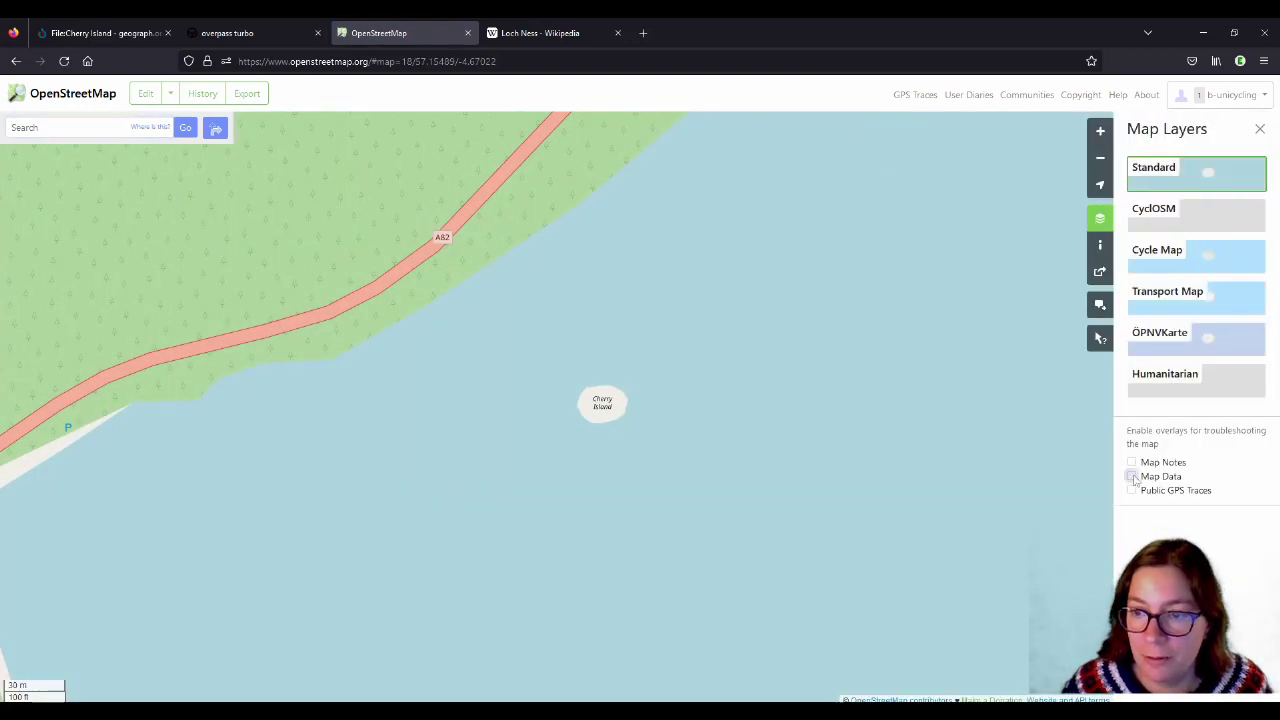
{"action": "left_click", "coordinate": [624, 404]}
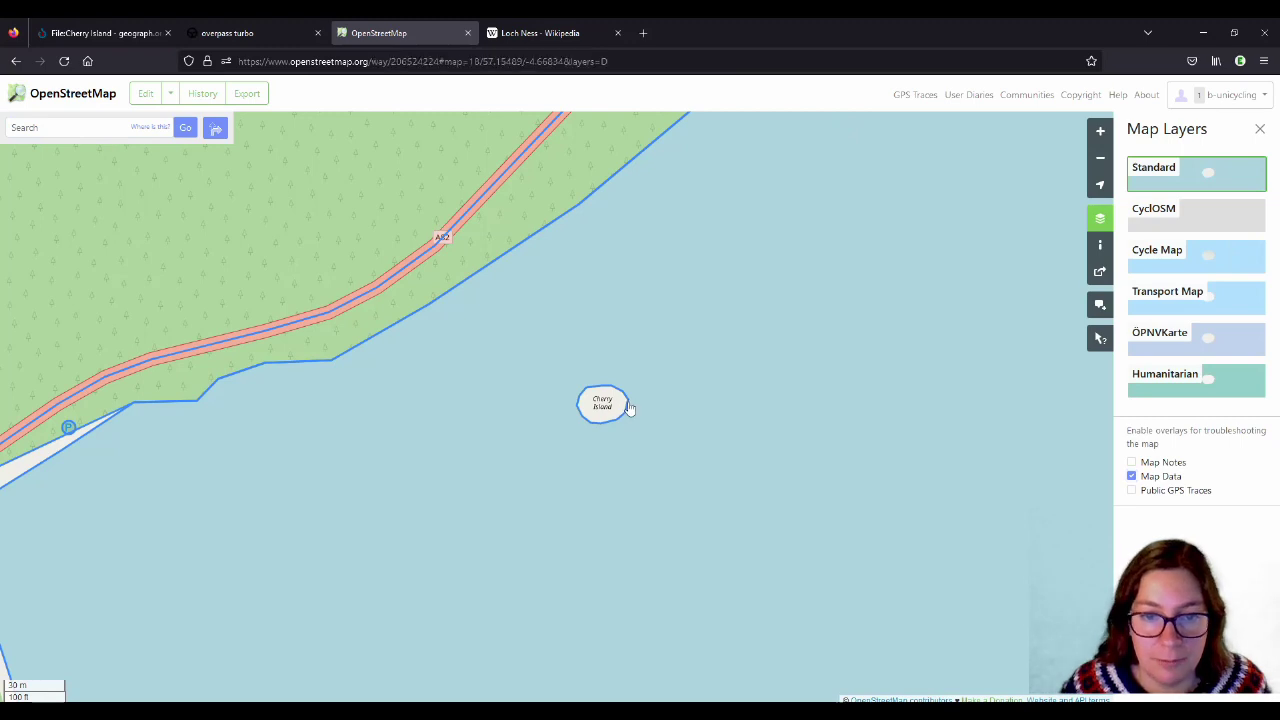
{"action": "scroll", "coordinate": [177, 288], "scroll_direction": "down", "scroll_amount": 1}
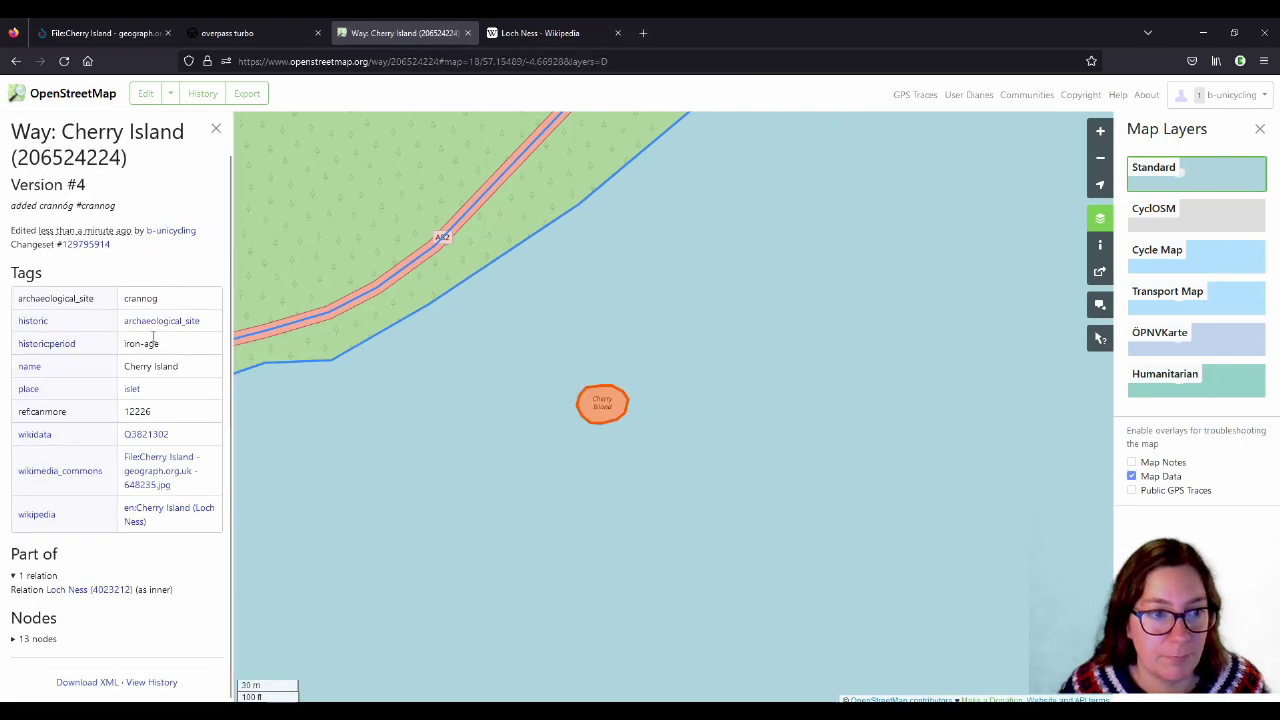
{"action": "left_click", "coordinate": [1133, 477]}
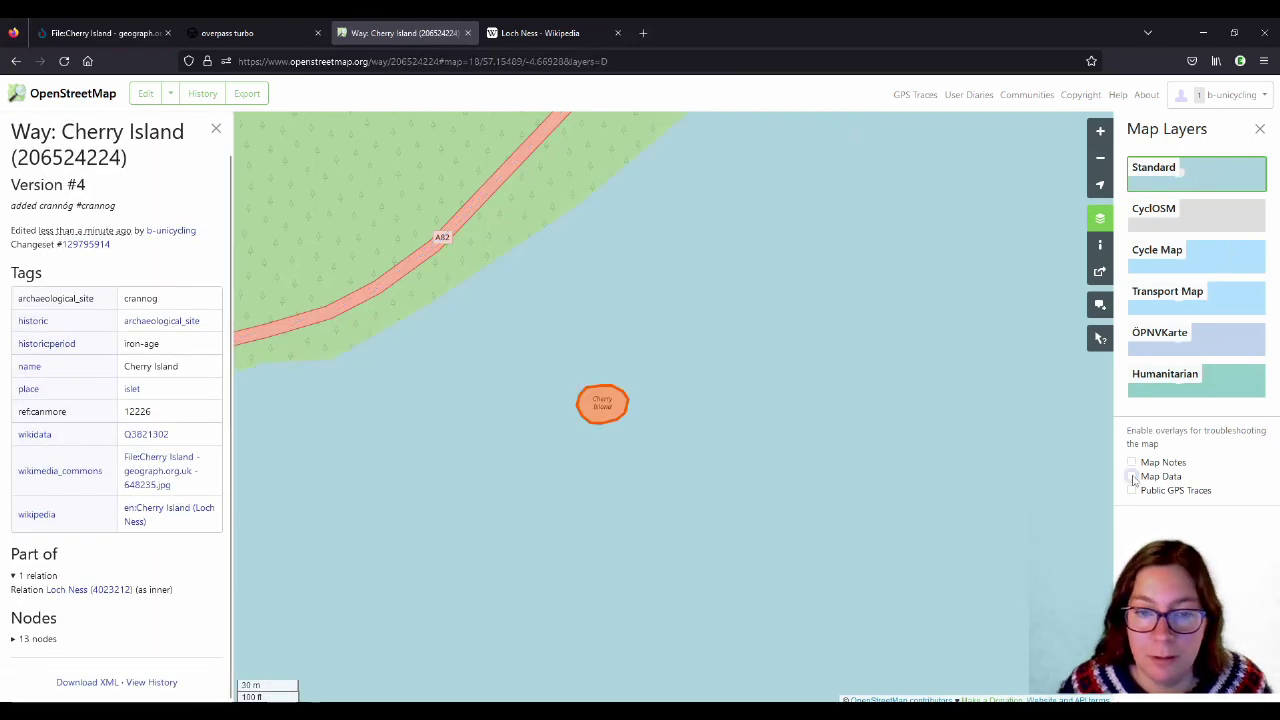
Step: Switch to overpass turbo and rerun the archaeological_site=crannog query over Britain and Ireland
{"action": "left_click", "coordinate": [230, 33]}
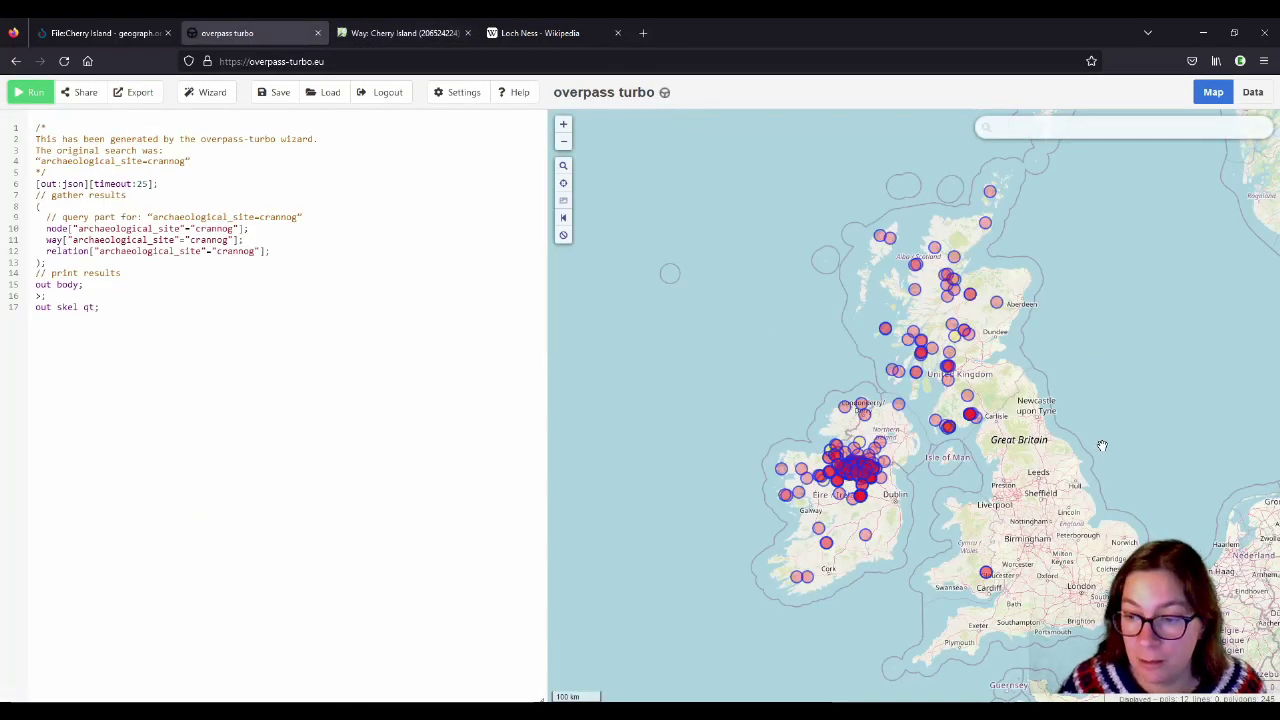
{"action": "left_click_drag", "start_coordinate": [1191, 477], "coordinate": [1155, 467]}
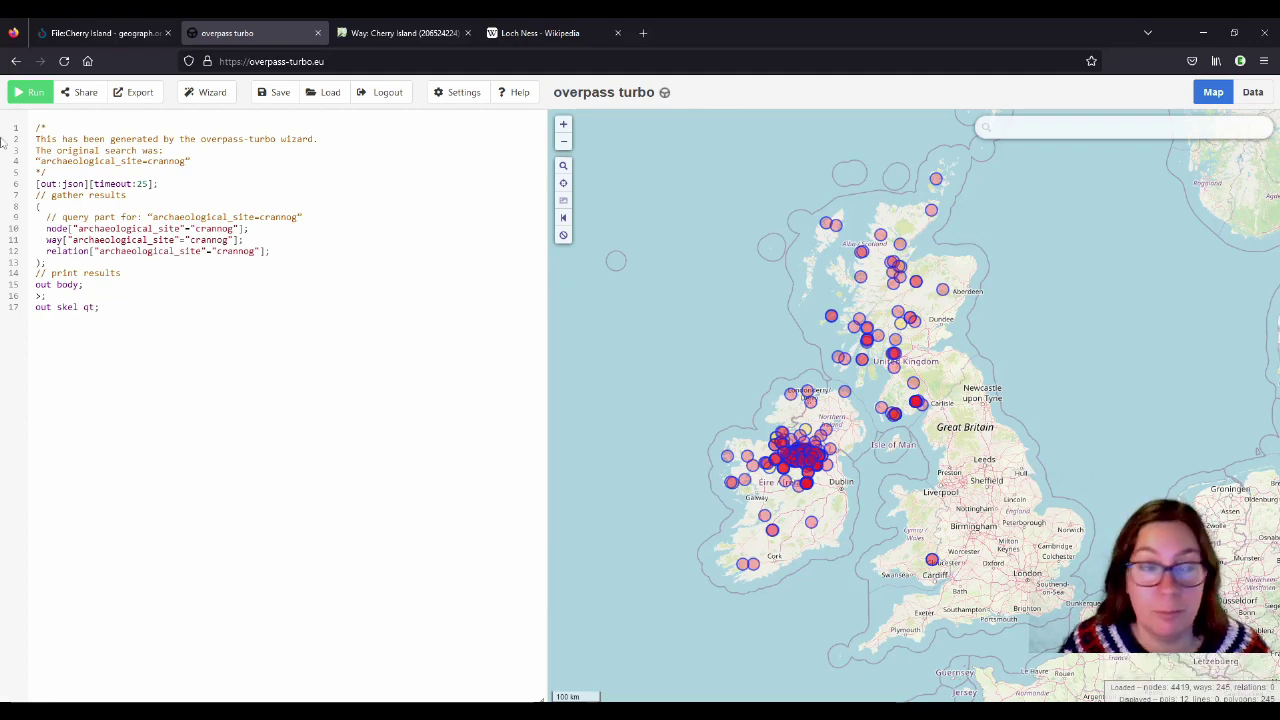
{"action": "left_click", "coordinate": [31, 94]}
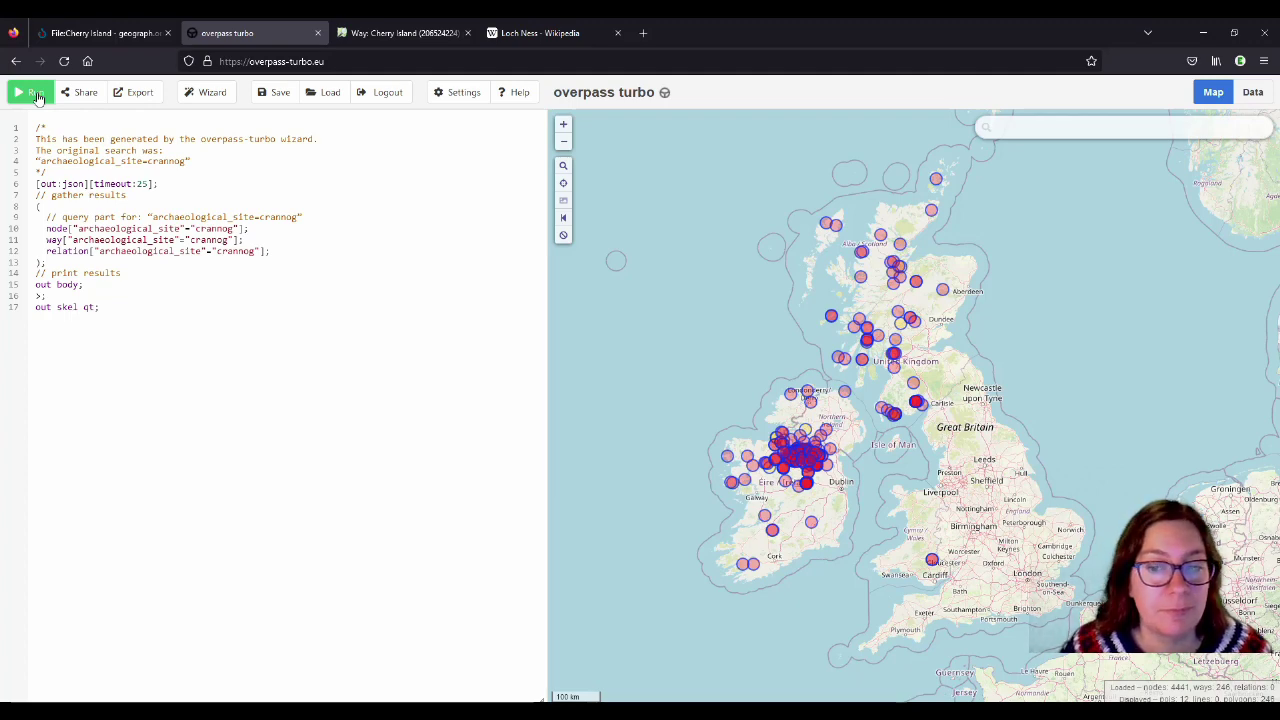
Step: Switch to the Cherry Island photo on Wikimedia Commons and add crannog (prehistoric lake dwelling) to the depicted items in its structured data
{"action": "left_click", "coordinate": [124, 37]}
{"action": "scroll", "coordinate": [656, 400], "scroll_direction": "down", "scroll_amount": 3}
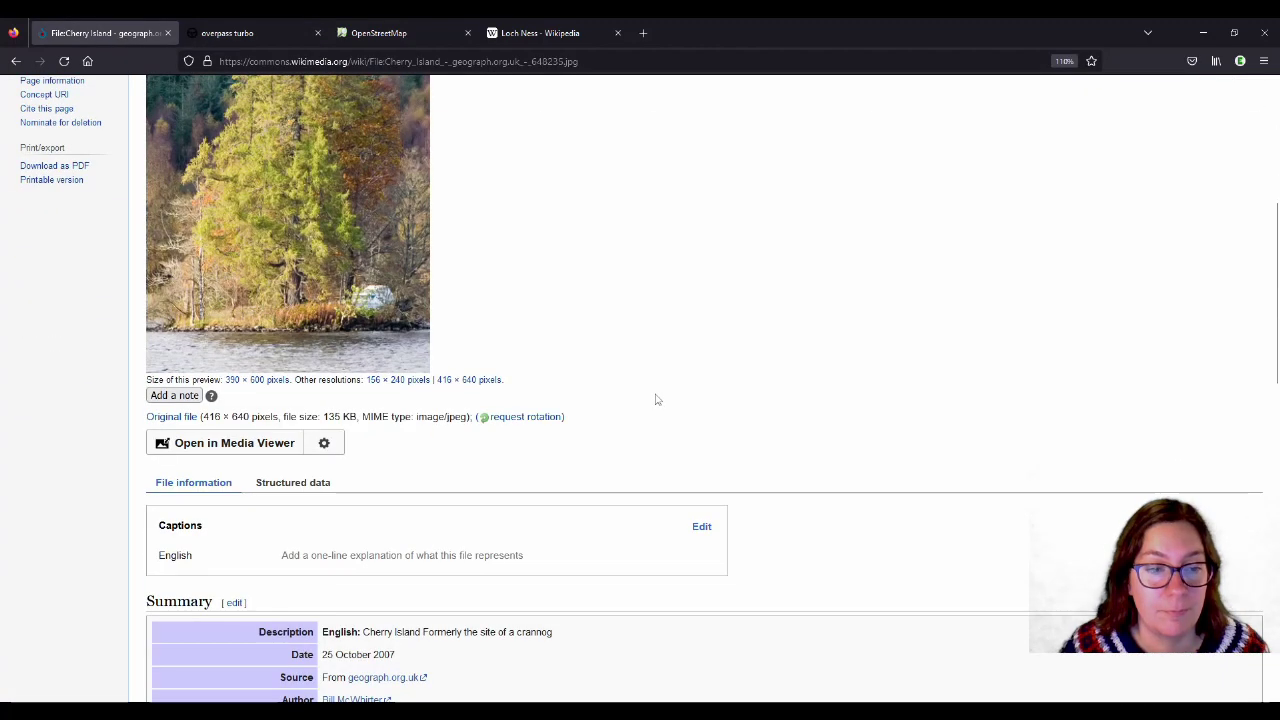
{"action": "scroll", "coordinate": [656, 400], "scroll_direction": "down", "scroll_amount": 3}
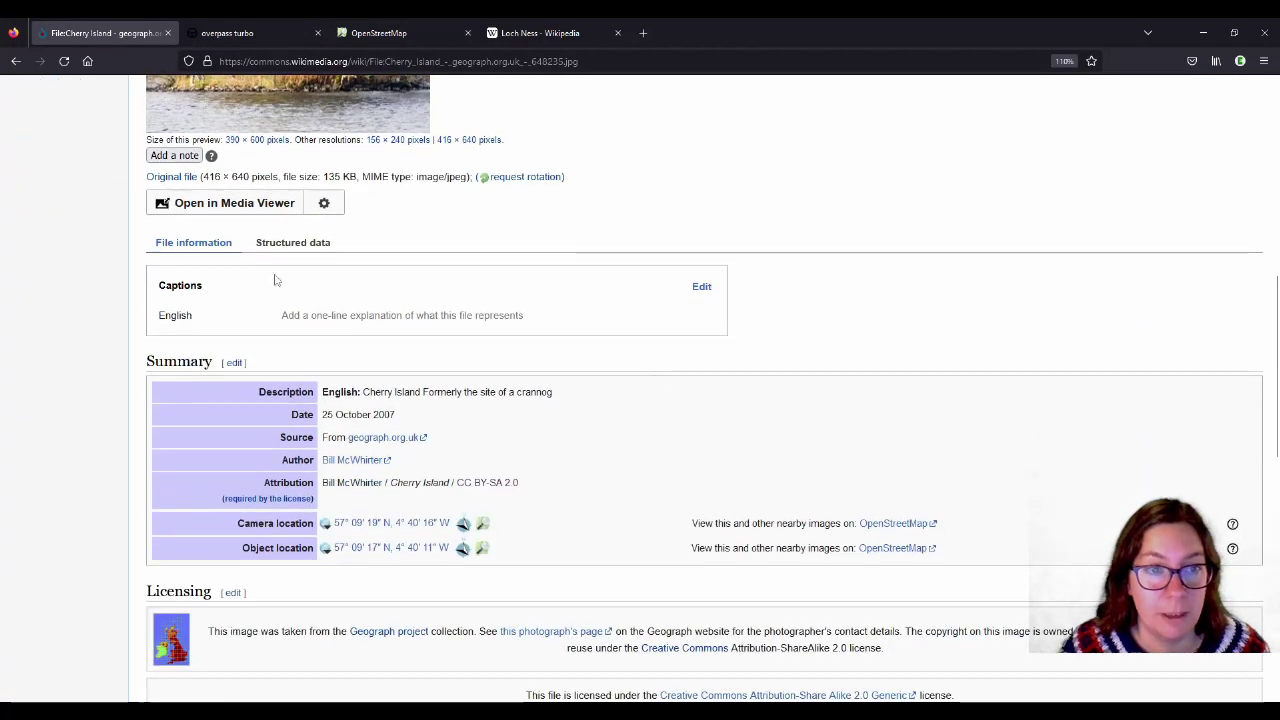
{"action": "left_click", "coordinate": [305, 250]}
{"action": "left_click", "coordinate": [285, 334]}
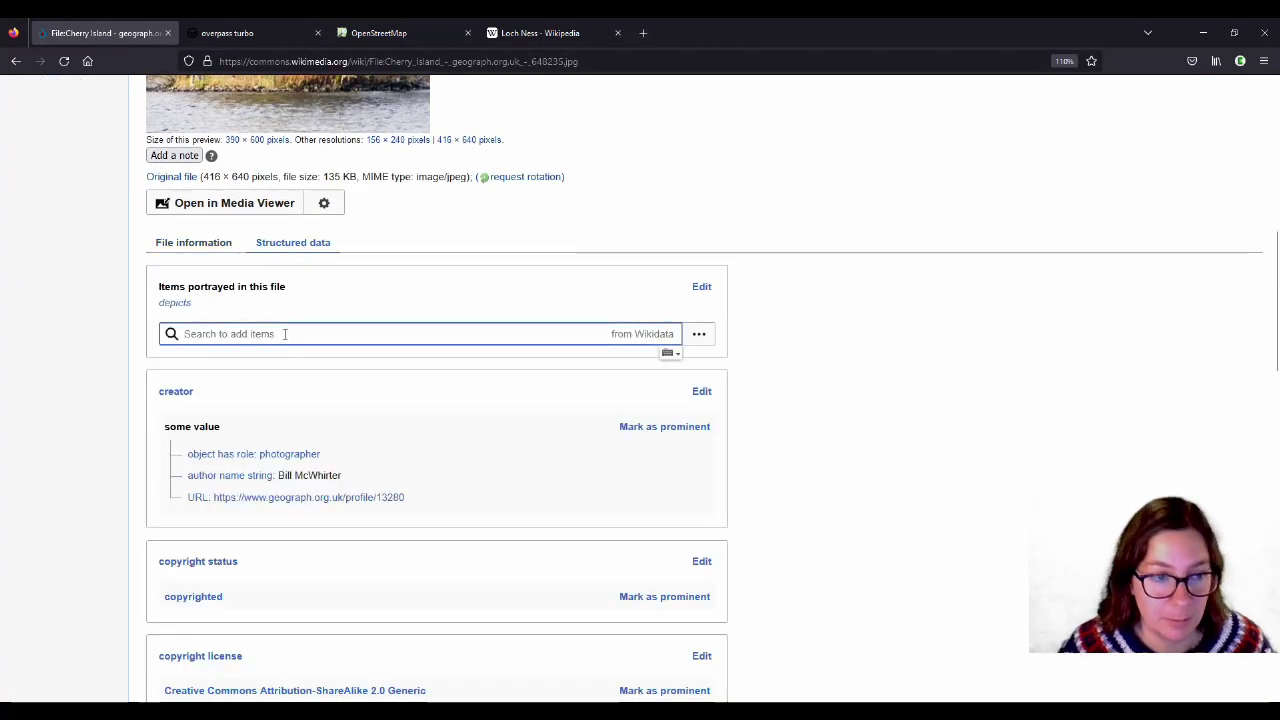
{"action": "type", "text": "crannog"}
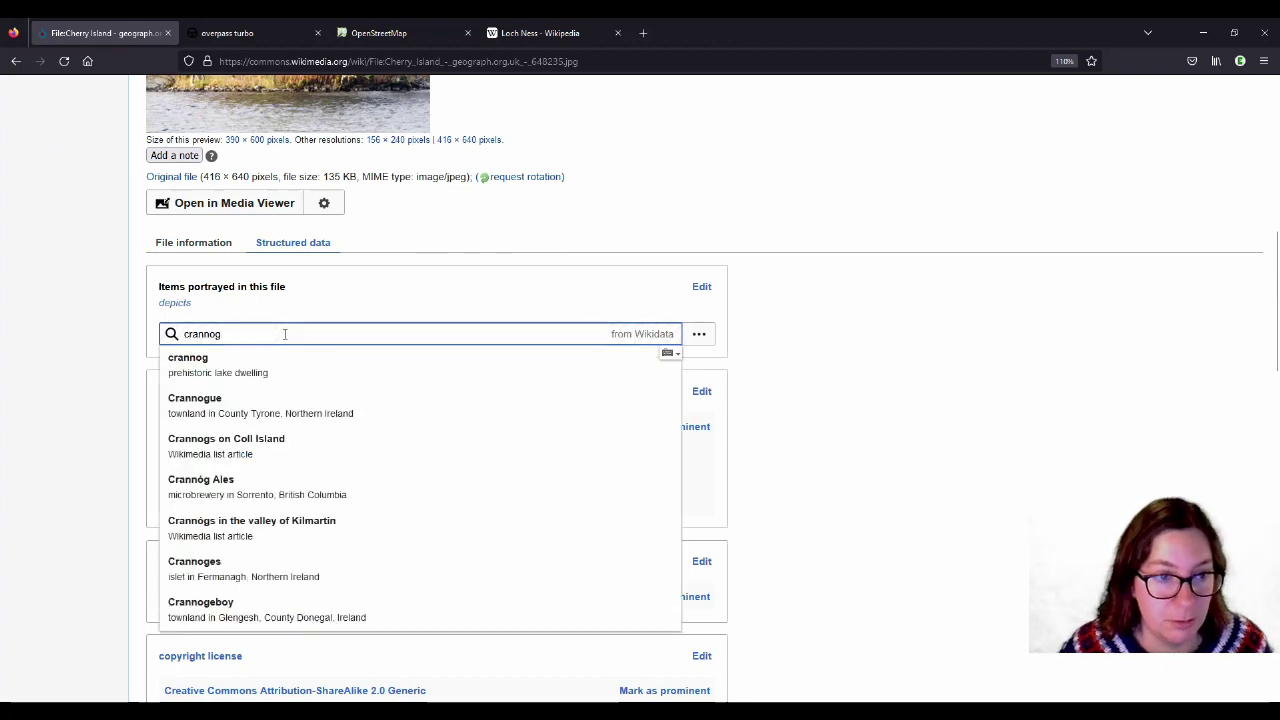
{"action": "left_click", "coordinate": [282, 365]}
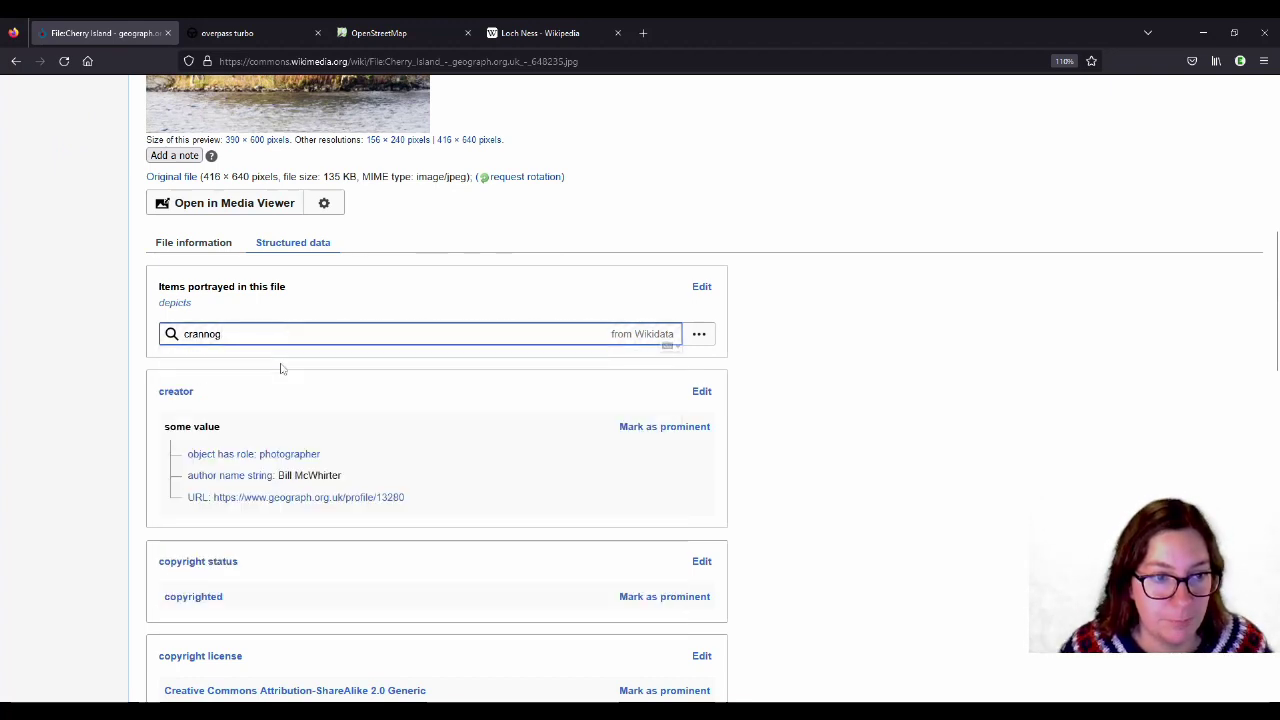
Step: Add Cherry Island, the island in Loch Ness, Highland, Scotland, as a second depicted item for the photo
{"action": "type", "text": "Cherry Island"}
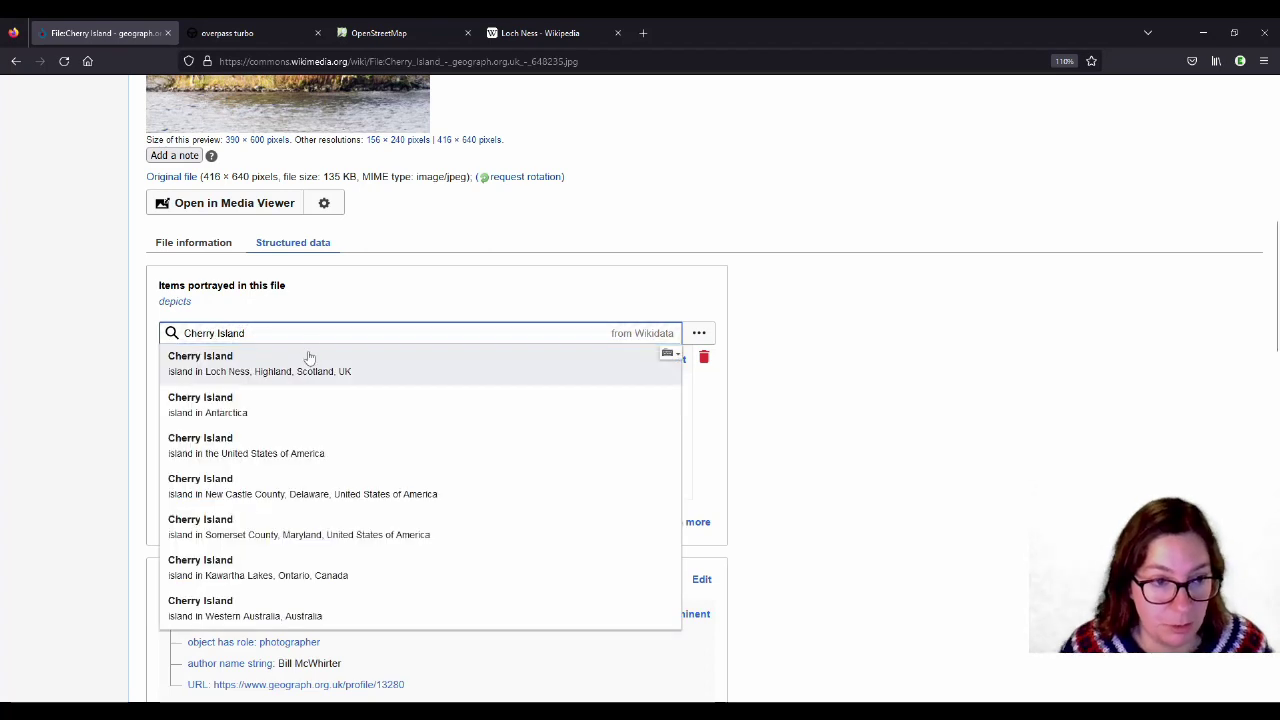
{"action": "left_click", "coordinate": [309, 365]}
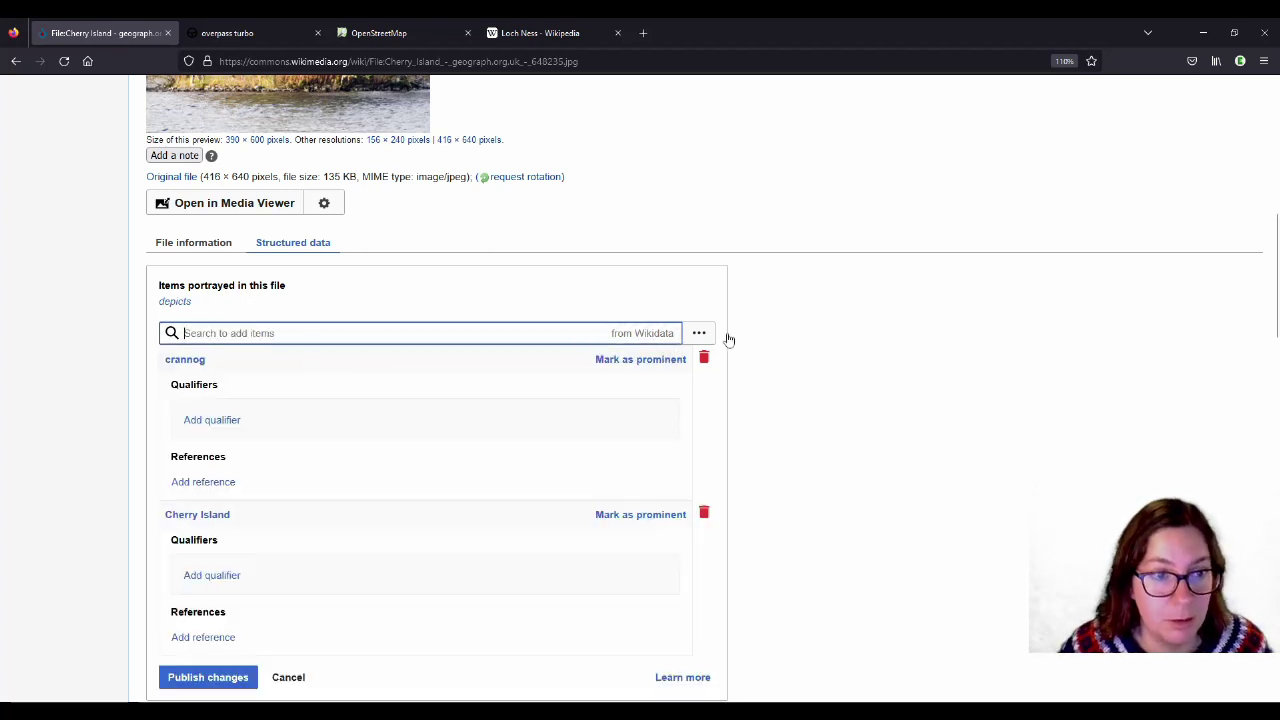
{"action": "scroll", "coordinate": [838, 338], "scroll_direction": "down", "scroll_amount": 1}
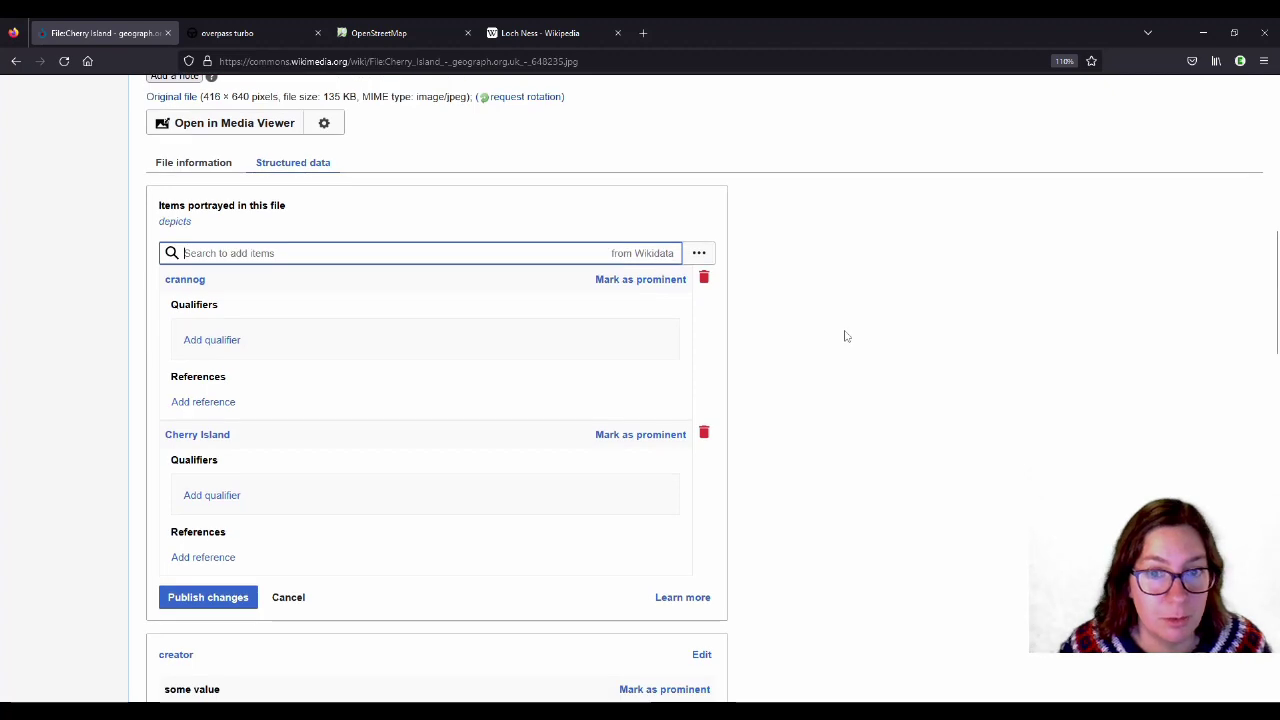
Step: Publish the two depicted items and review the photo's remaining structured data down to the coordinates of the depicted place
{"action": "left_click", "coordinate": [208, 597]}
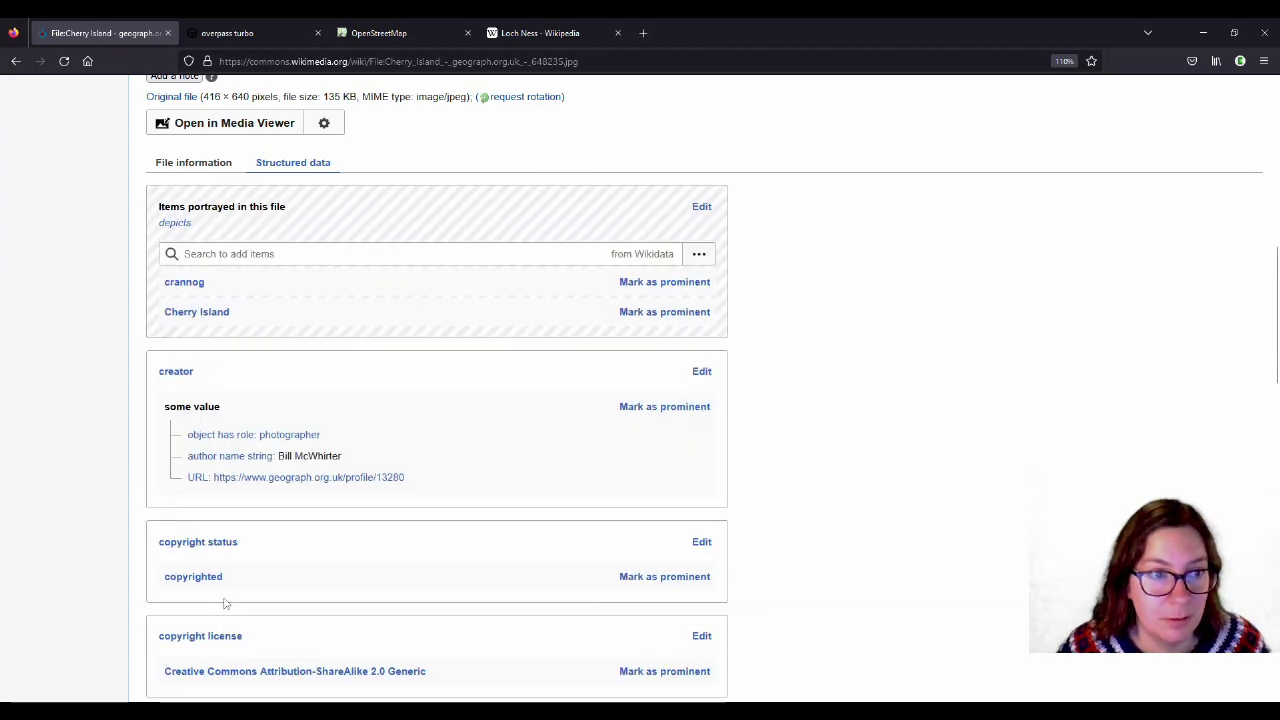
{"action": "scroll", "coordinate": [546, 508], "scroll_direction": "down", "scroll_amount": 4}
{"action": "scroll", "coordinate": [546, 508], "scroll_direction": "down", "scroll_amount": 3}
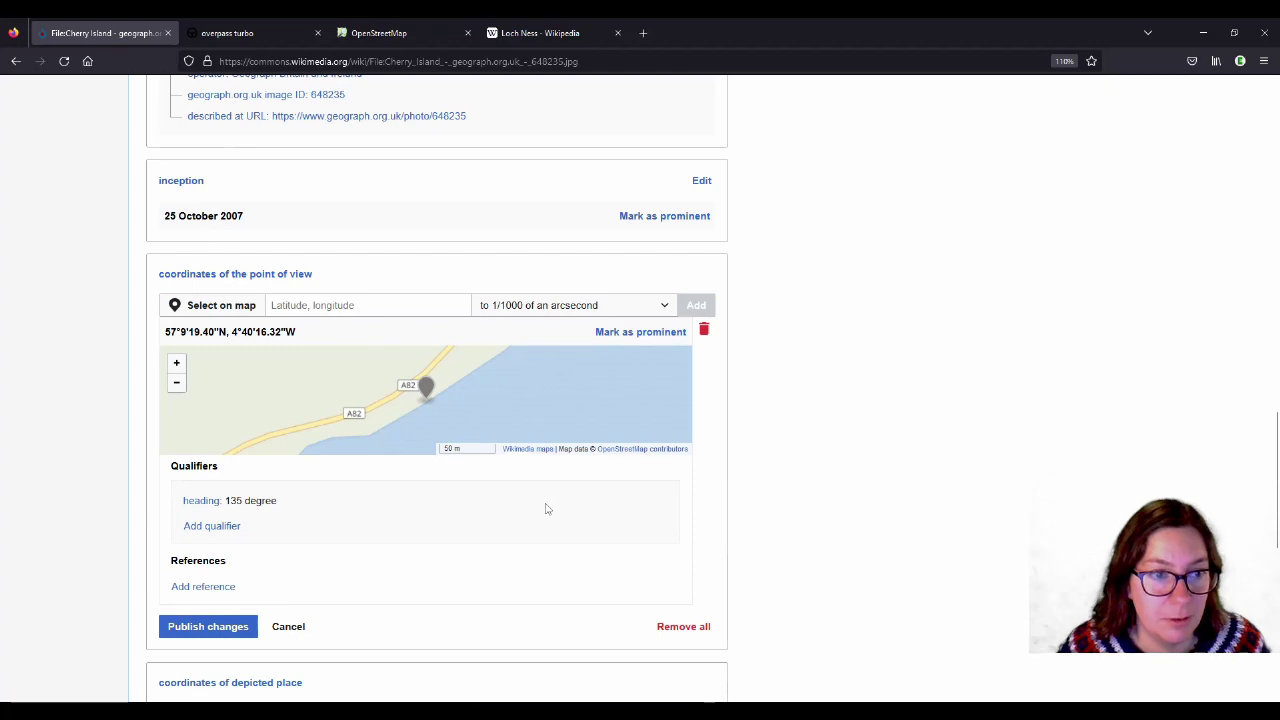
{"action": "scroll", "coordinate": [820, 380], "scroll_direction": "down", "scroll_amount": 5}
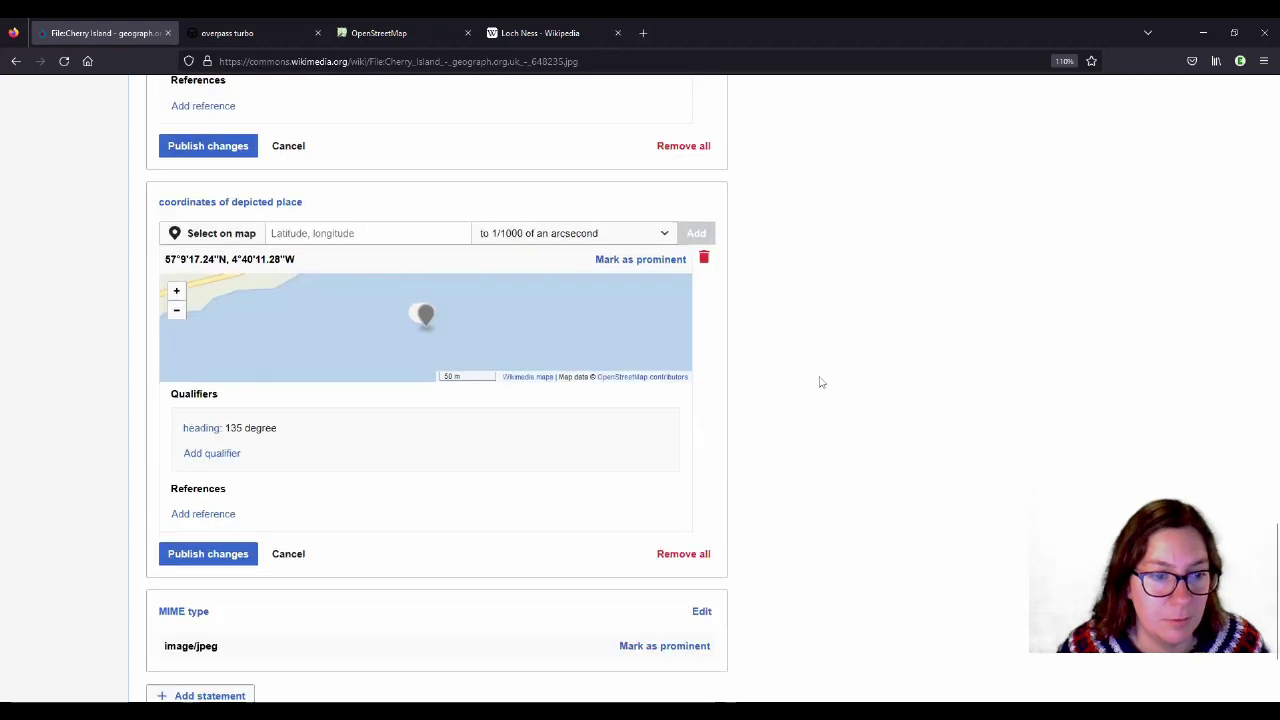
{"action": "scroll", "coordinate": [820, 382], "scroll_direction": "down", "scroll_amount": 2}
{"action": "scroll", "coordinate": [821, 383], "scroll_direction": "up", "scroll_amount": 6}
{"action": "scroll", "coordinate": [823, 384], "scroll_direction": "down", "scroll_amount": 6}
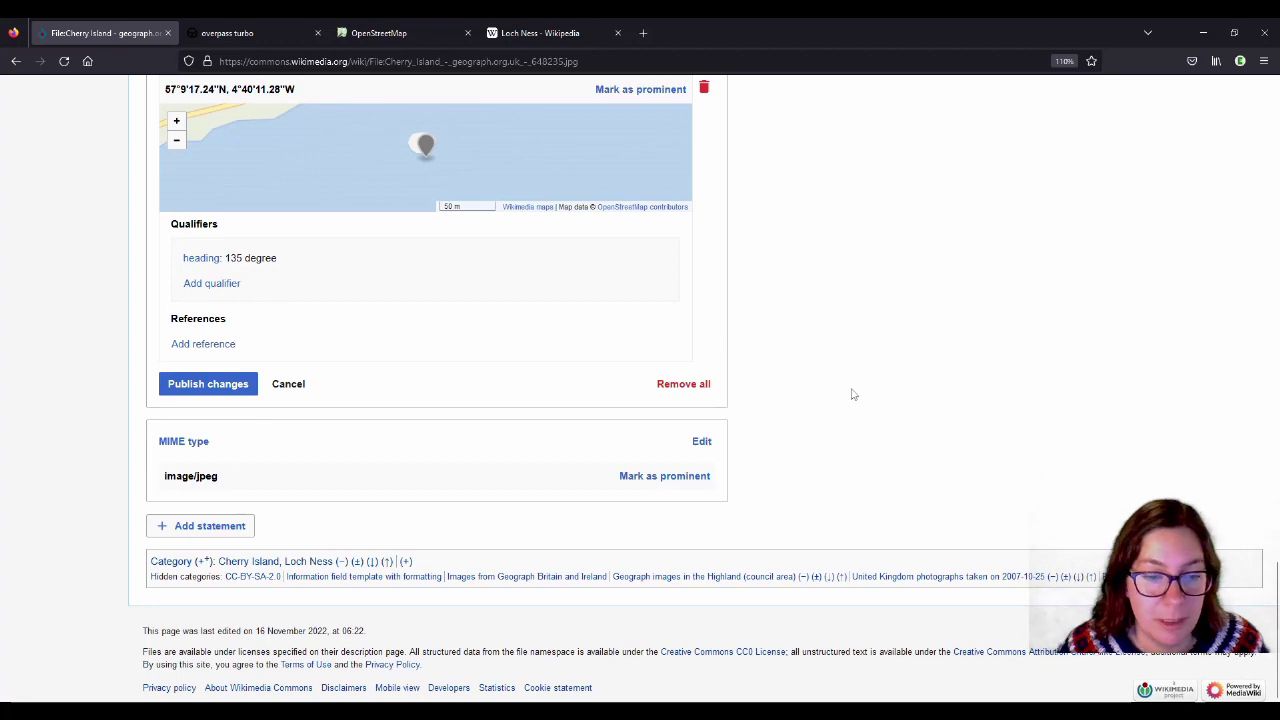
Step: Return to the photo's file information and try to add the category Crannogs in Scotland through the quick category editor
{"action": "scroll", "coordinate": [853, 394], "scroll_direction": "up", "scroll_amount": 20}
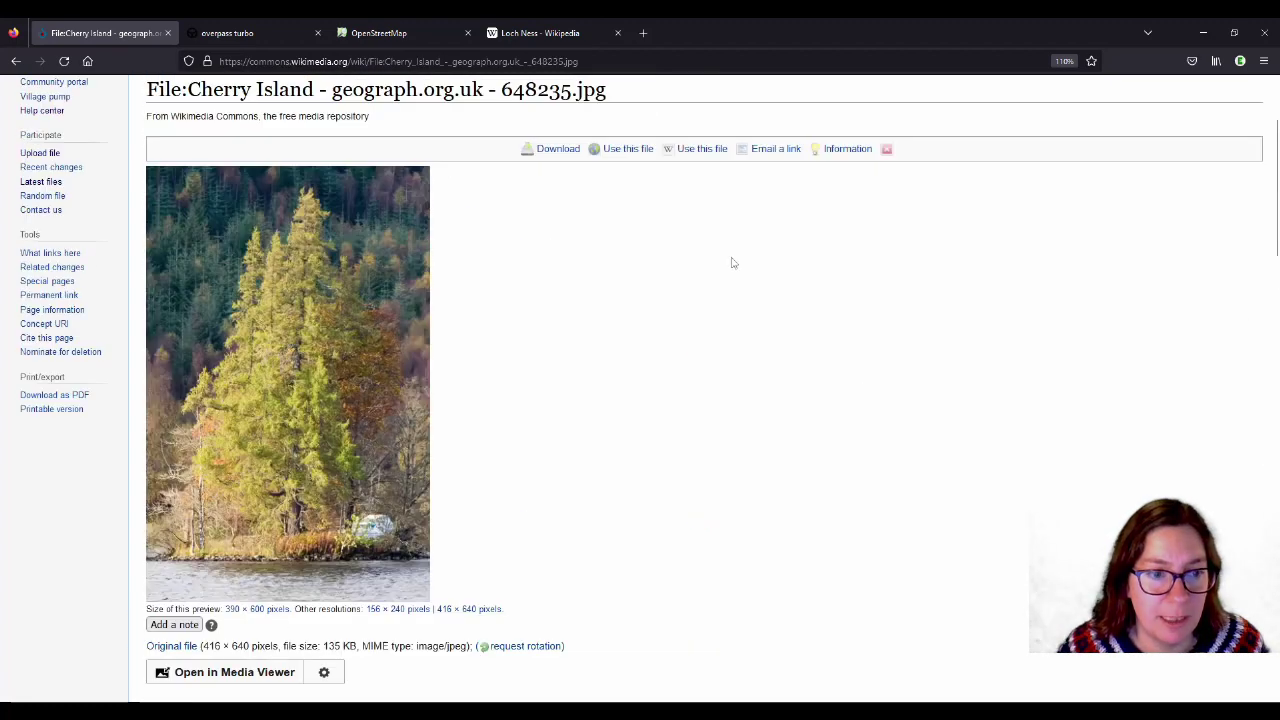
{"action": "scroll", "coordinate": [738, 266], "scroll_direction": "down", "scroll_amount": 4}
{"action": "left_click", "coordinate": [210, 315]}
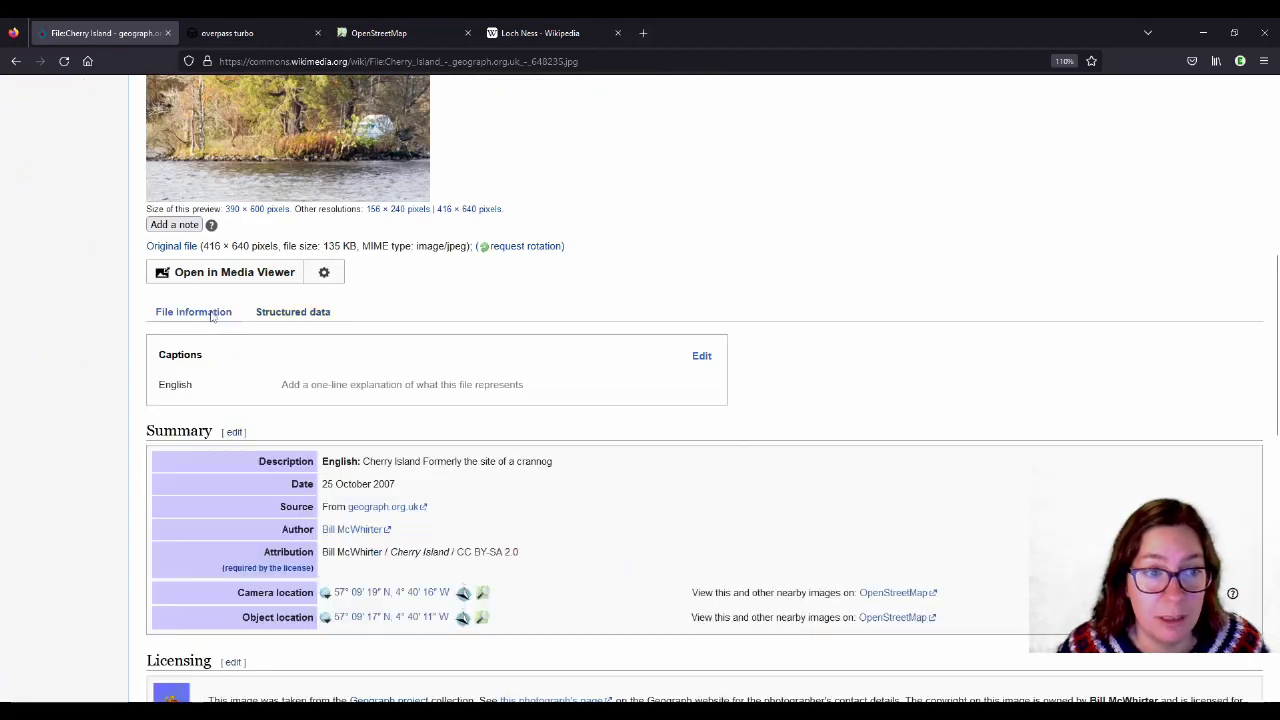
{"action": "scroll", "coordinate": [553, 287], "scroll_direction": "down", "scroll_amount": 8}
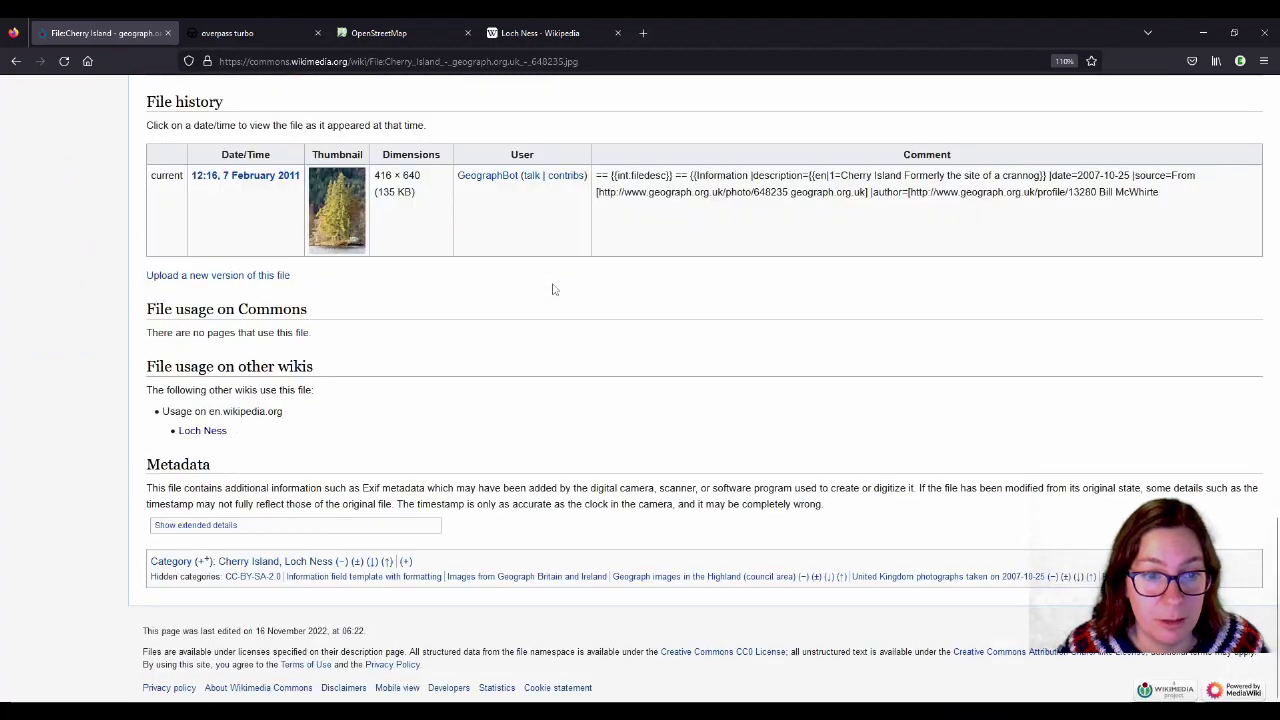
{"action": "left_click", "coordinate": [406, 562]}
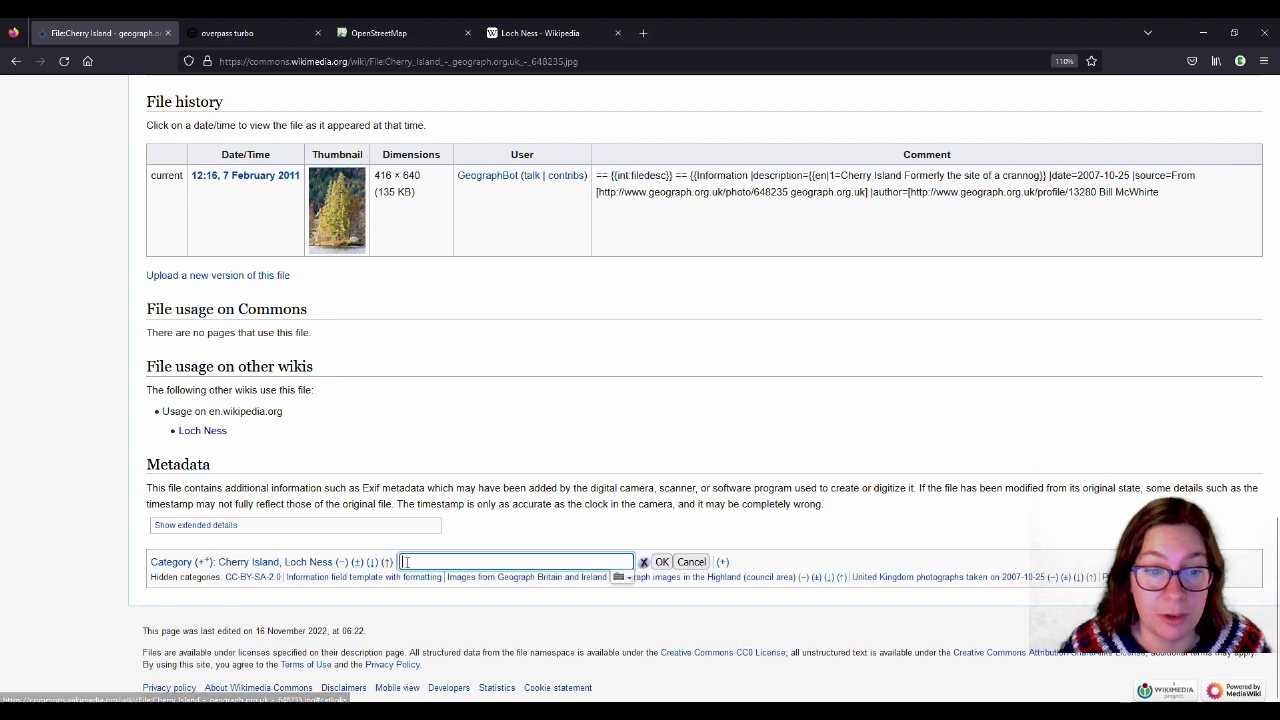
{"action": "type", "text": "Crannogs in Scotland"}
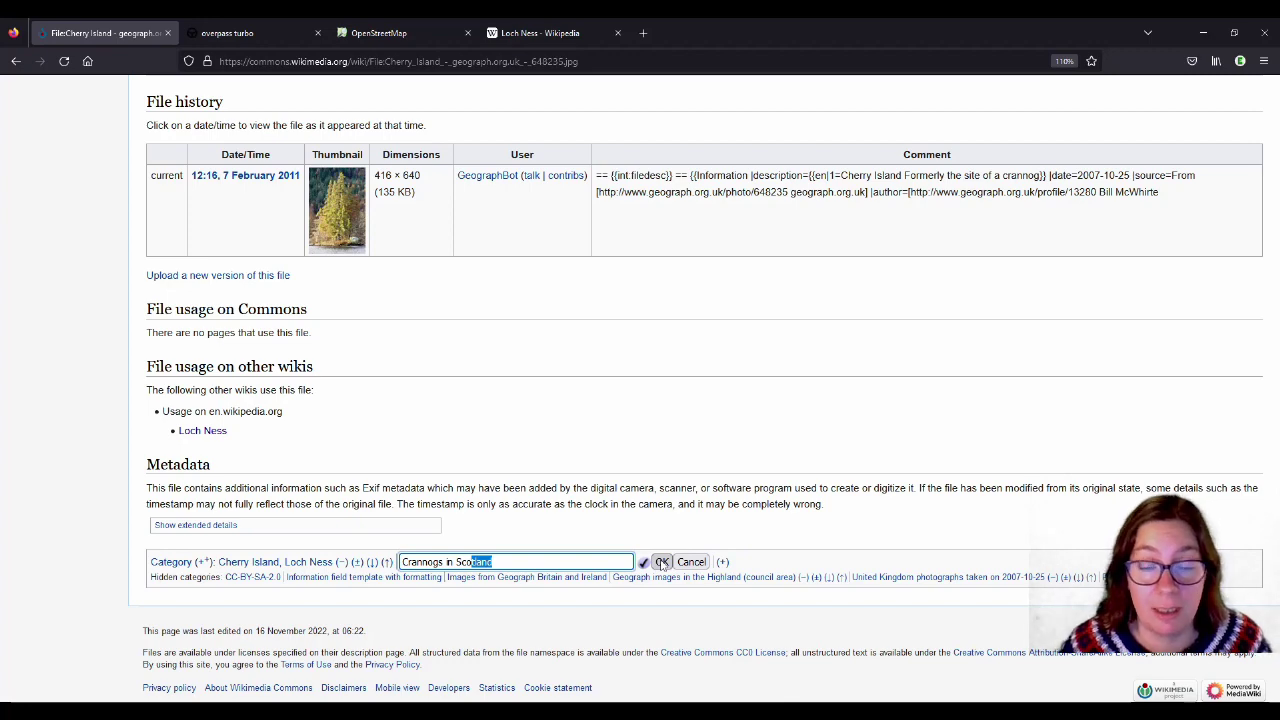
{"action": "left_click", "coordinate": [661, 563]}
{"action": "left_click", "coordinate": [667, 428]}
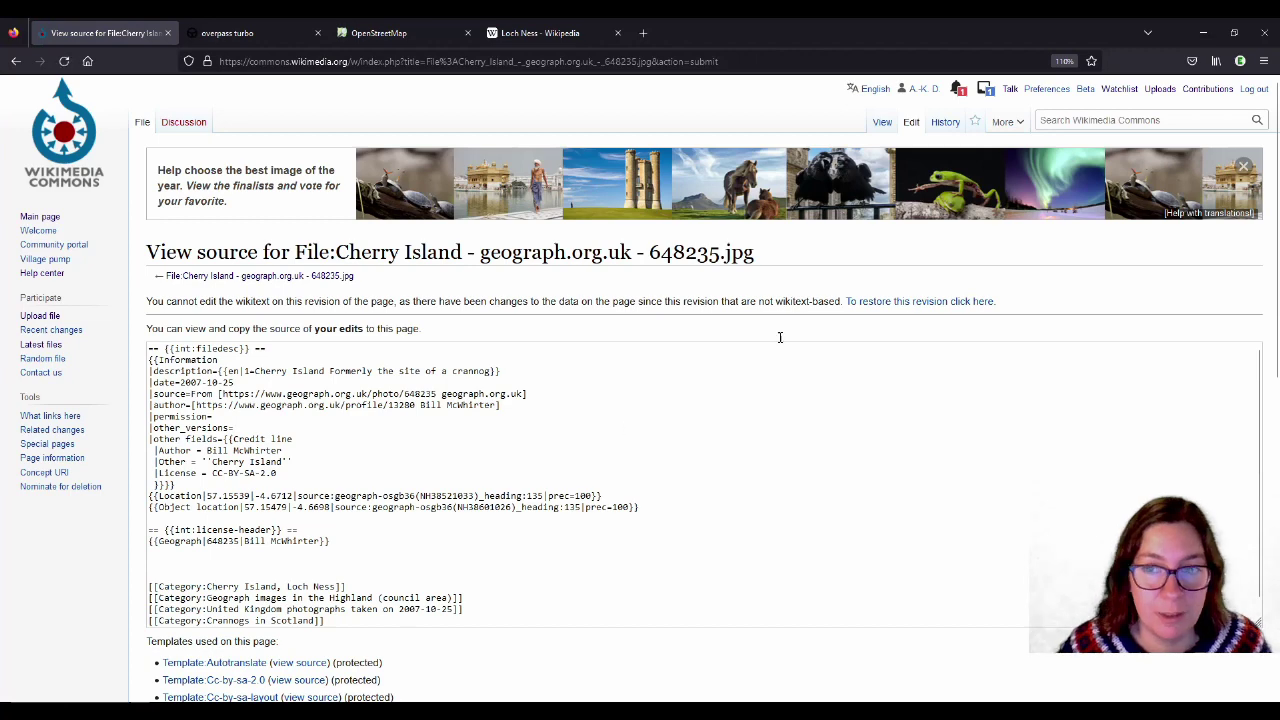
Step: Edit the file page's wikitext and add [[Category:Crannogs in Scotland]] on a new line after the existing categories
{"action": "left_click", "coordinate": [911, 122]}
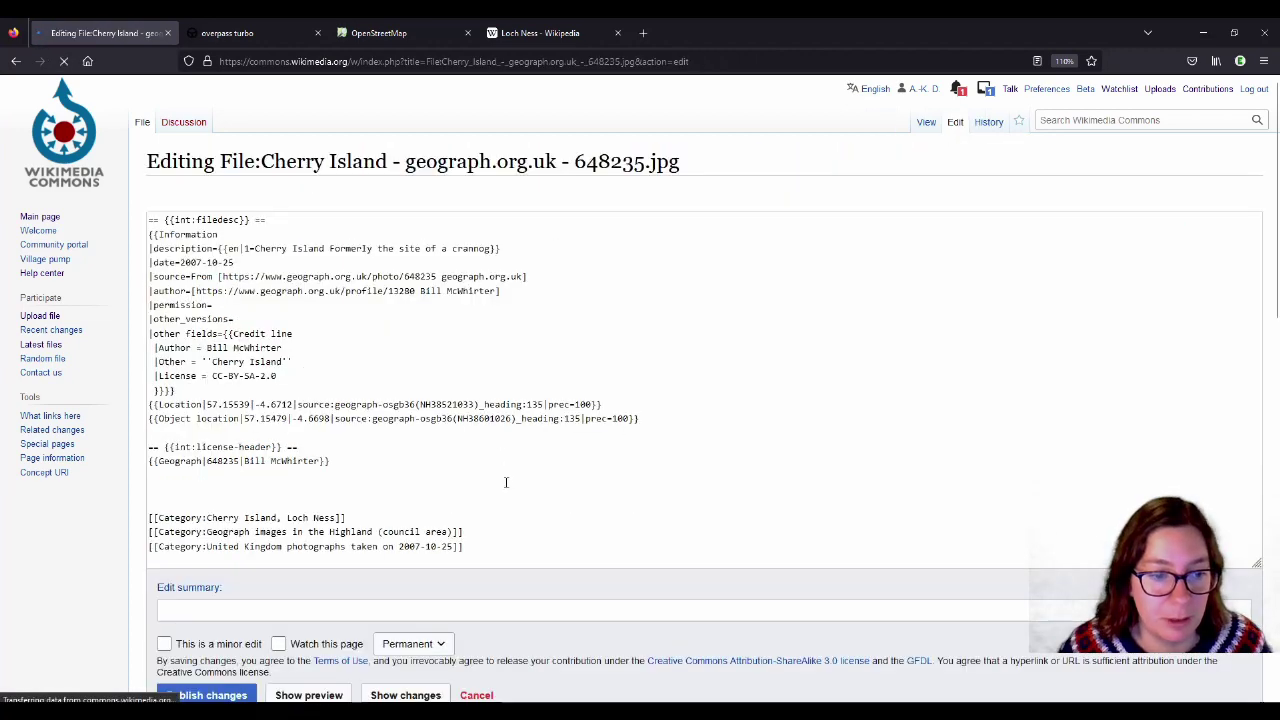
{"action": "key", "text": "Return"}
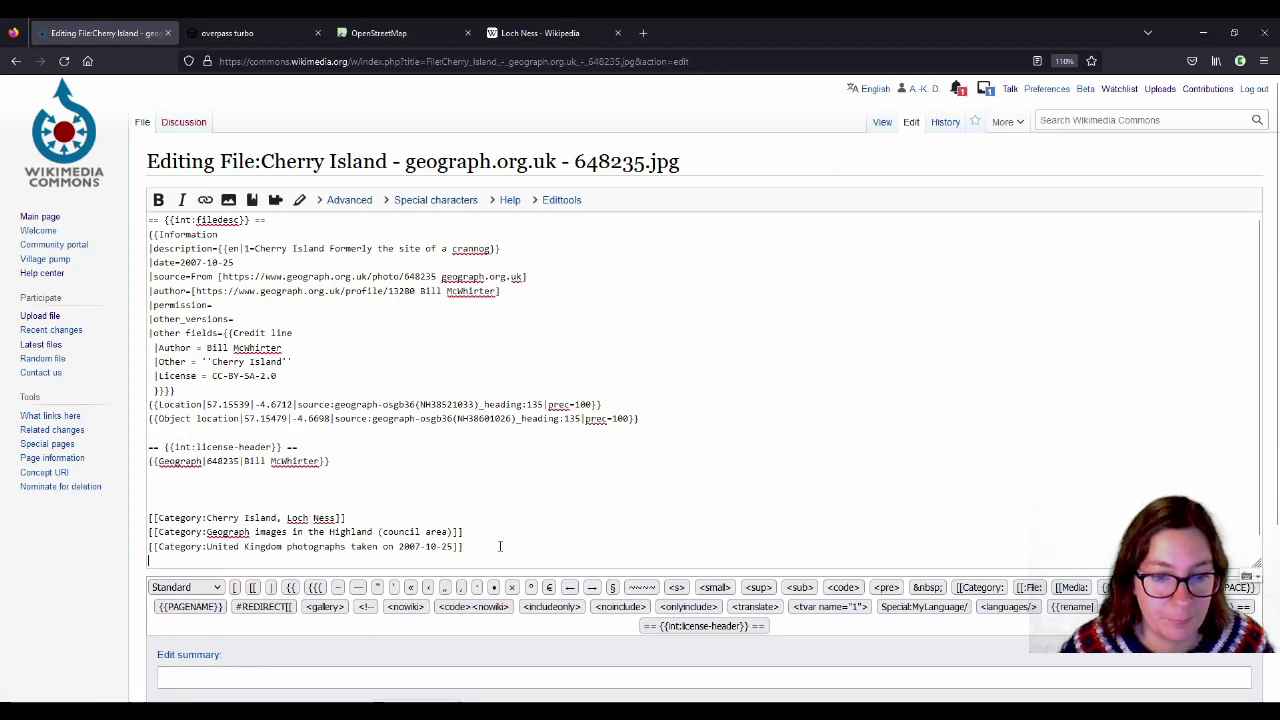
{"action": "type", "text": "[[Category"}
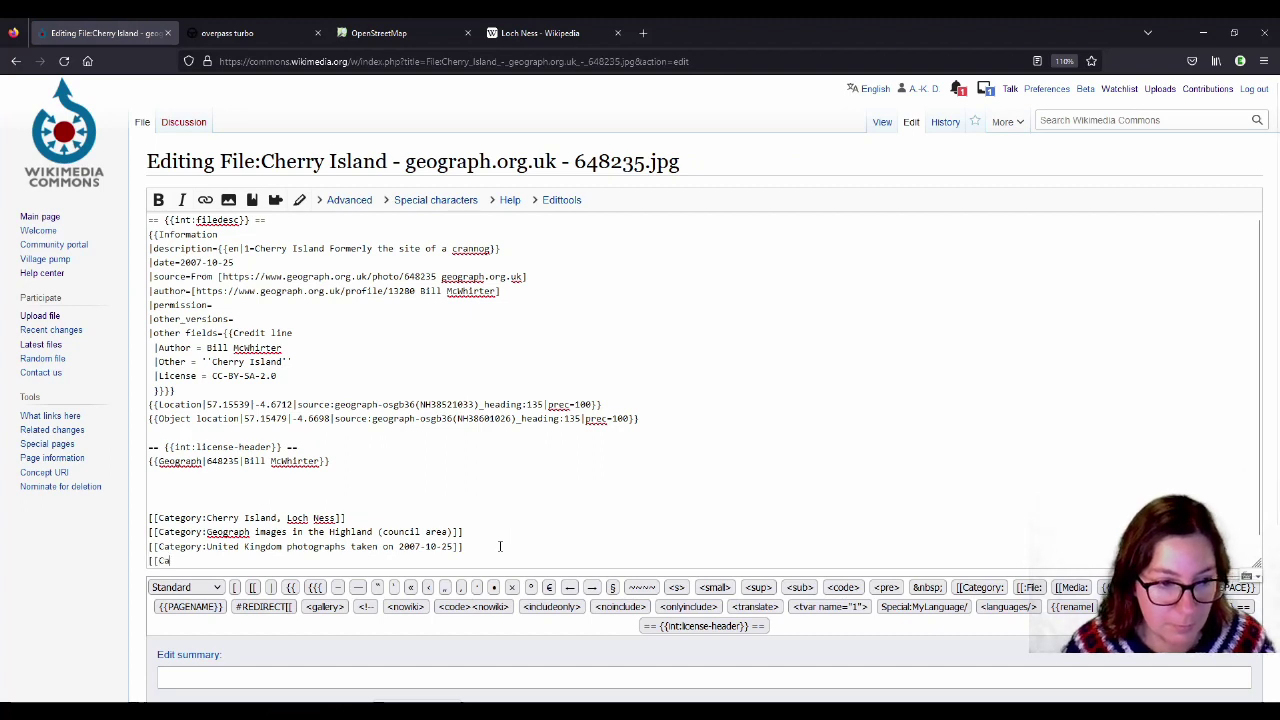
{"action": "type", "text": ":Cr"}
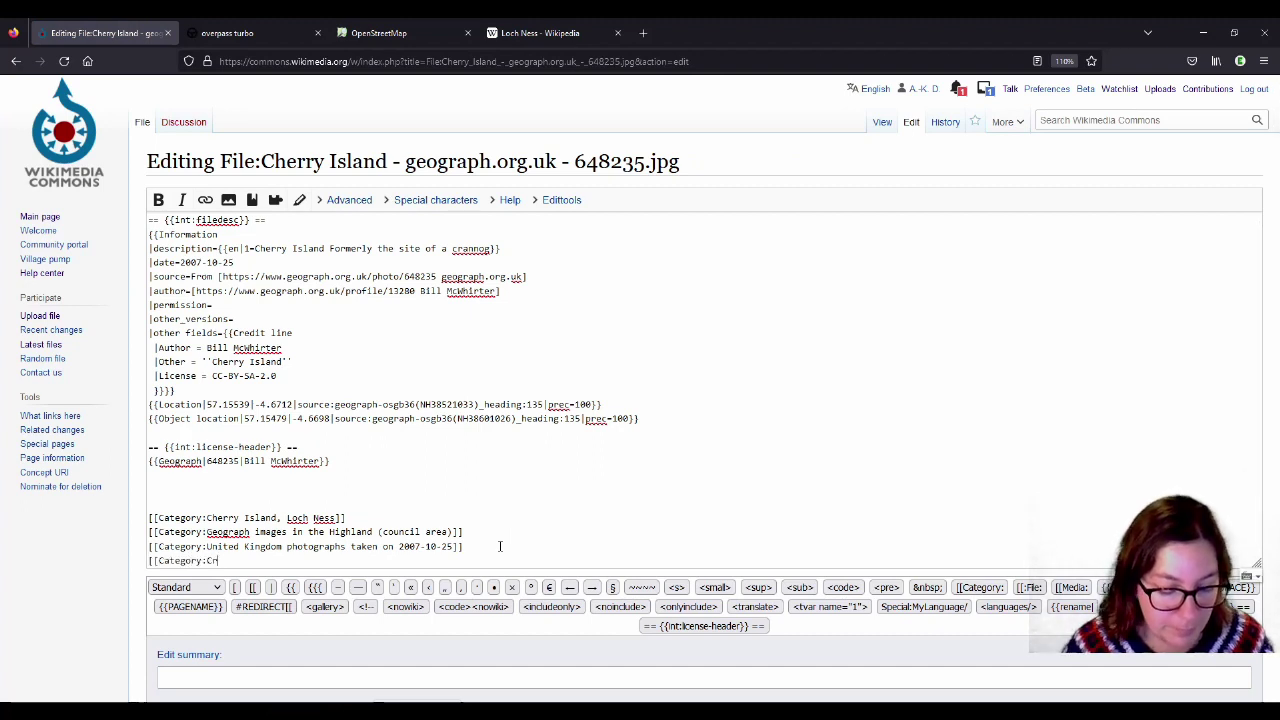
{"action": "type", "text": "annogs in "}
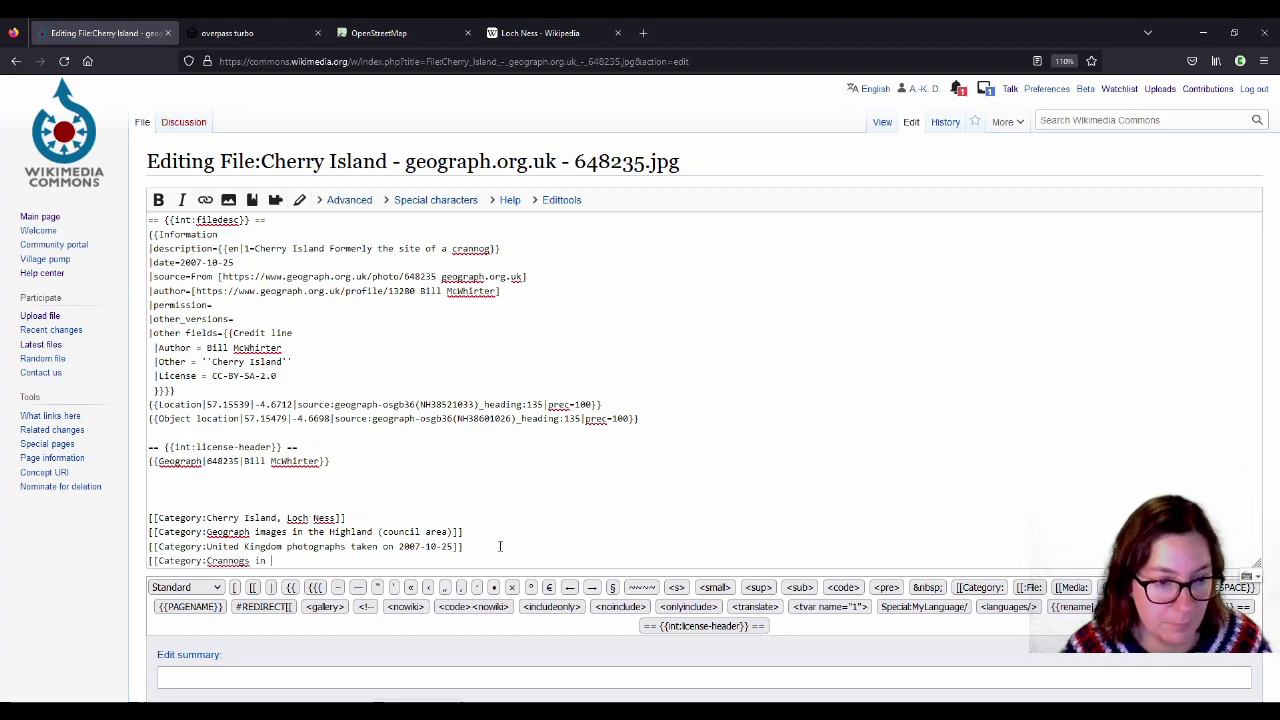
{"action": "type", "text": "Scotland]]"}
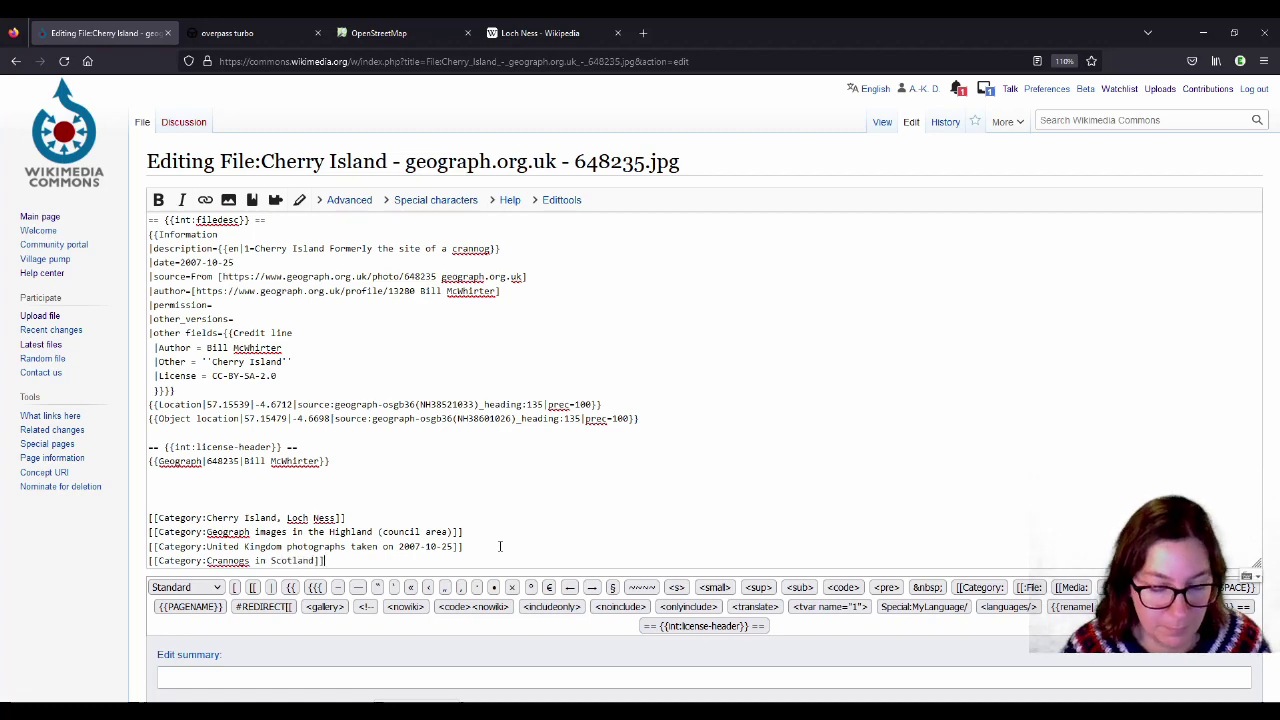
Step: Preview the file page with its new category, check the category list, and publish the edit
{"action": "scroll", "coordinate": [520, 510], "scroll_direction": "down", "scroll_amount": 5}
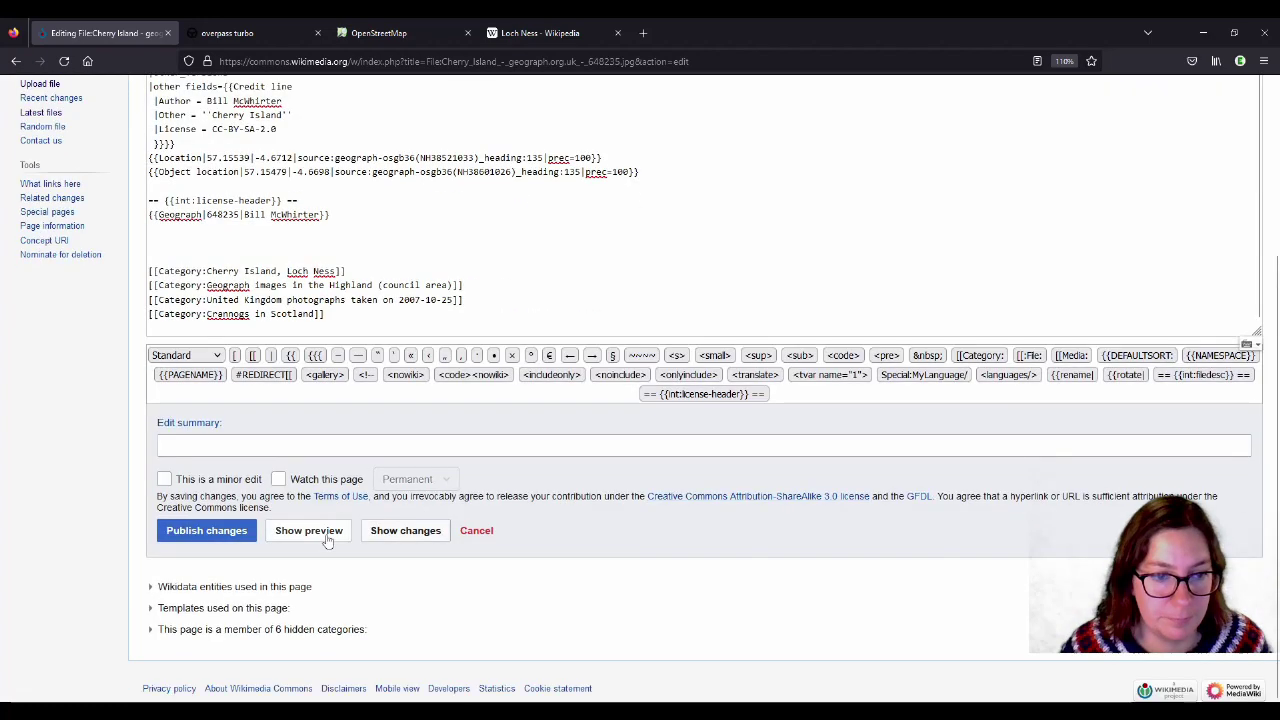
{"action": "left_click", "coordinate": [318, 531]}
{"action": "scroll", "coordinate": [554, 496], "scroll_direction": "down", "scroll_amount": 10}
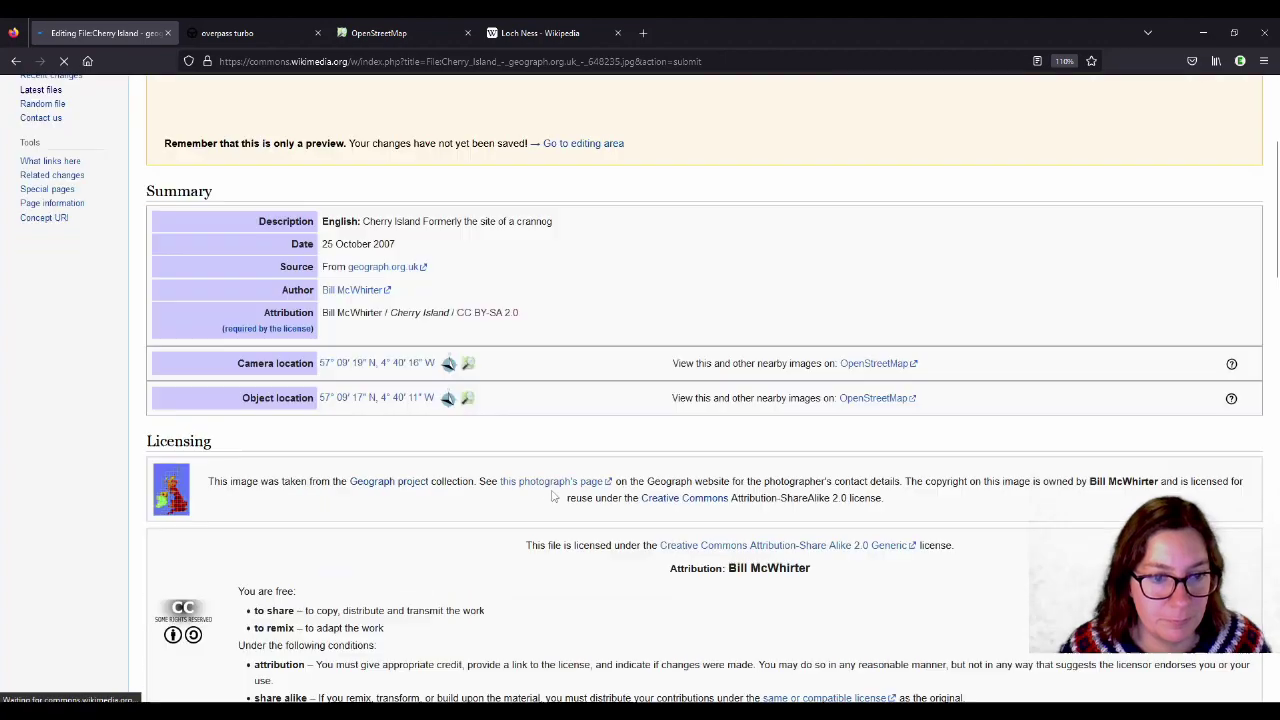
{"action": "scroll", "coordinate": [554, 496], "scroll_direction": "down", "scroll_amount": 2}
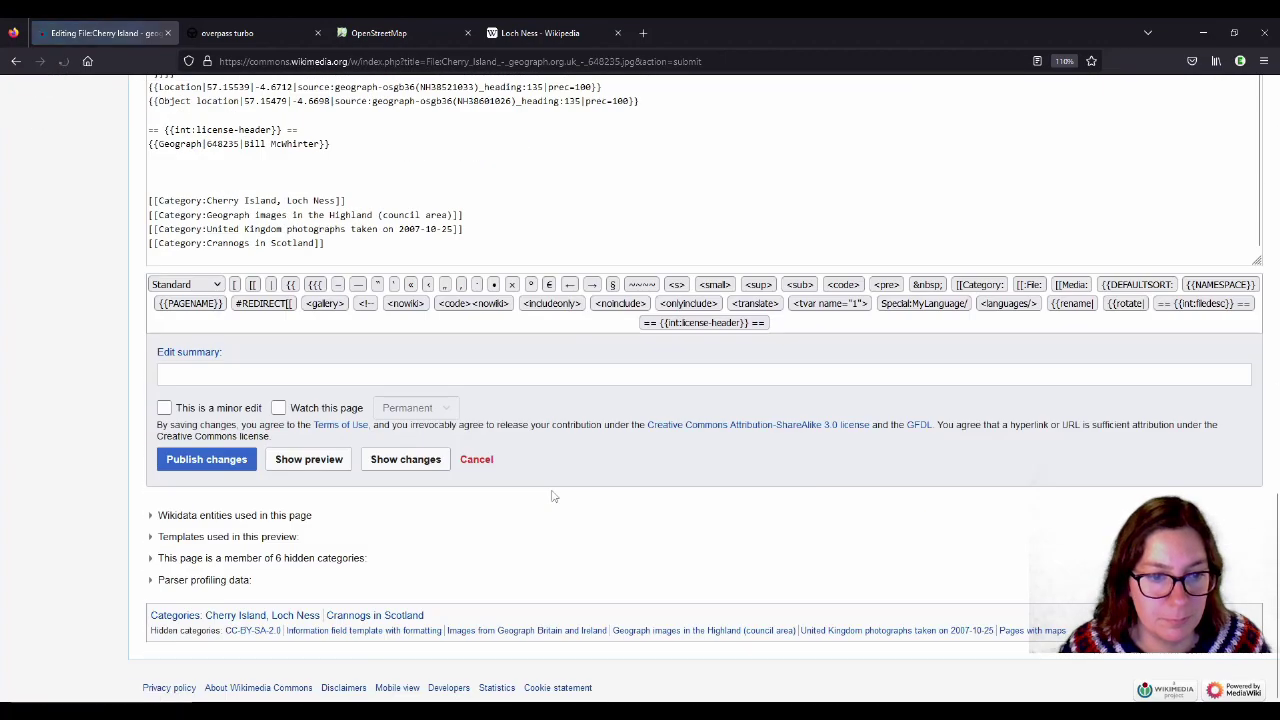
{"action": "left_click", "coordinate": [219, 466]}
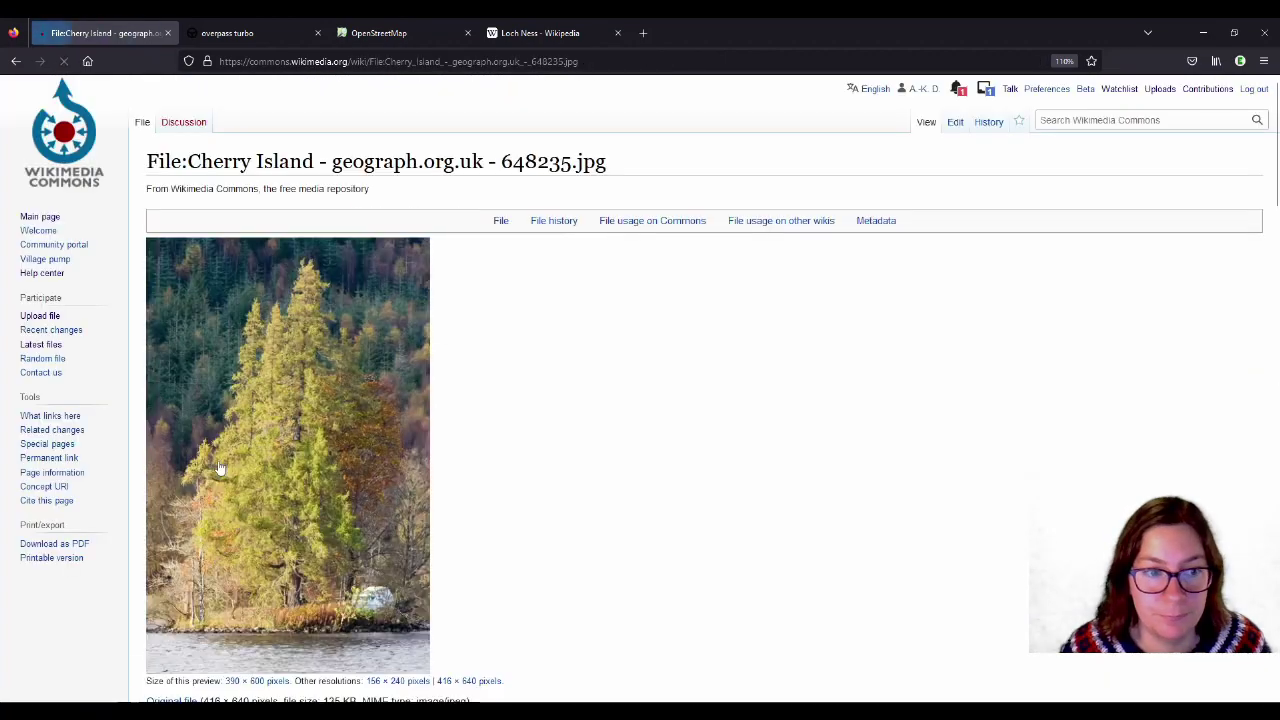
Step: Switch to overpass turbo and run the archaeological_site=crannog query again
{"action": "left_click", "coordinate": [240, 35]}
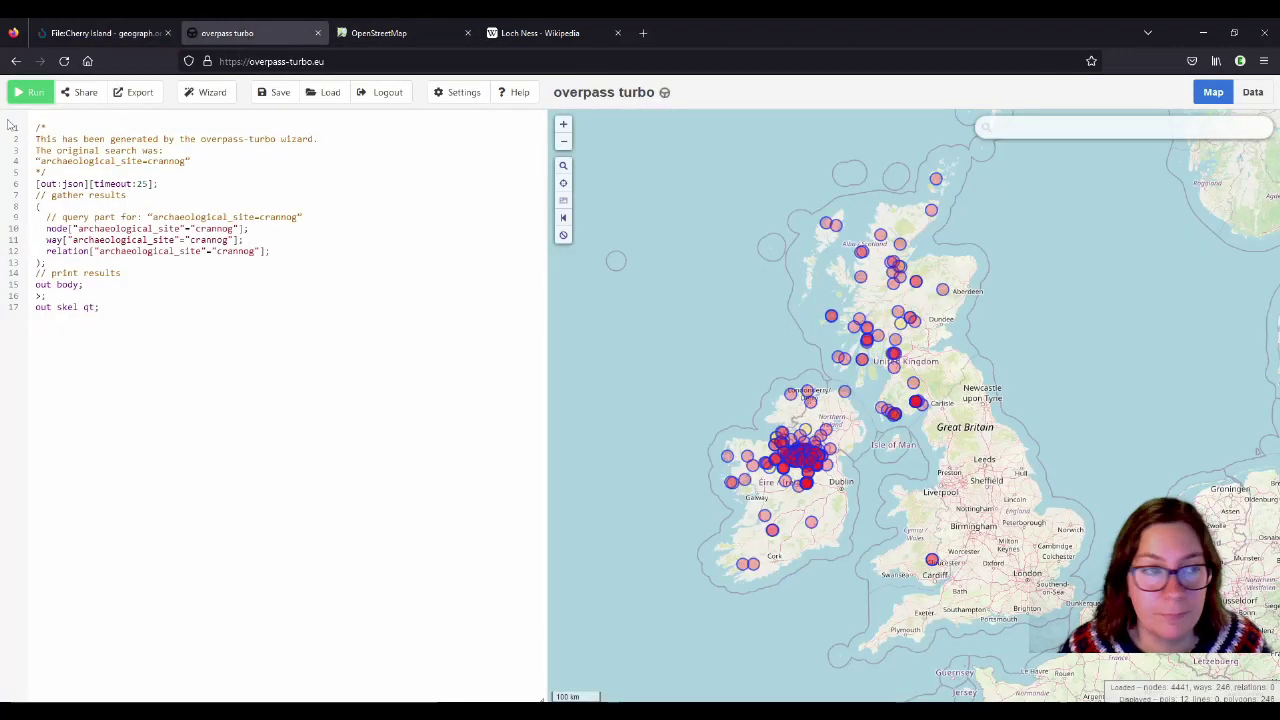
{"action": "left_click", "coordinate": [35, 95]}
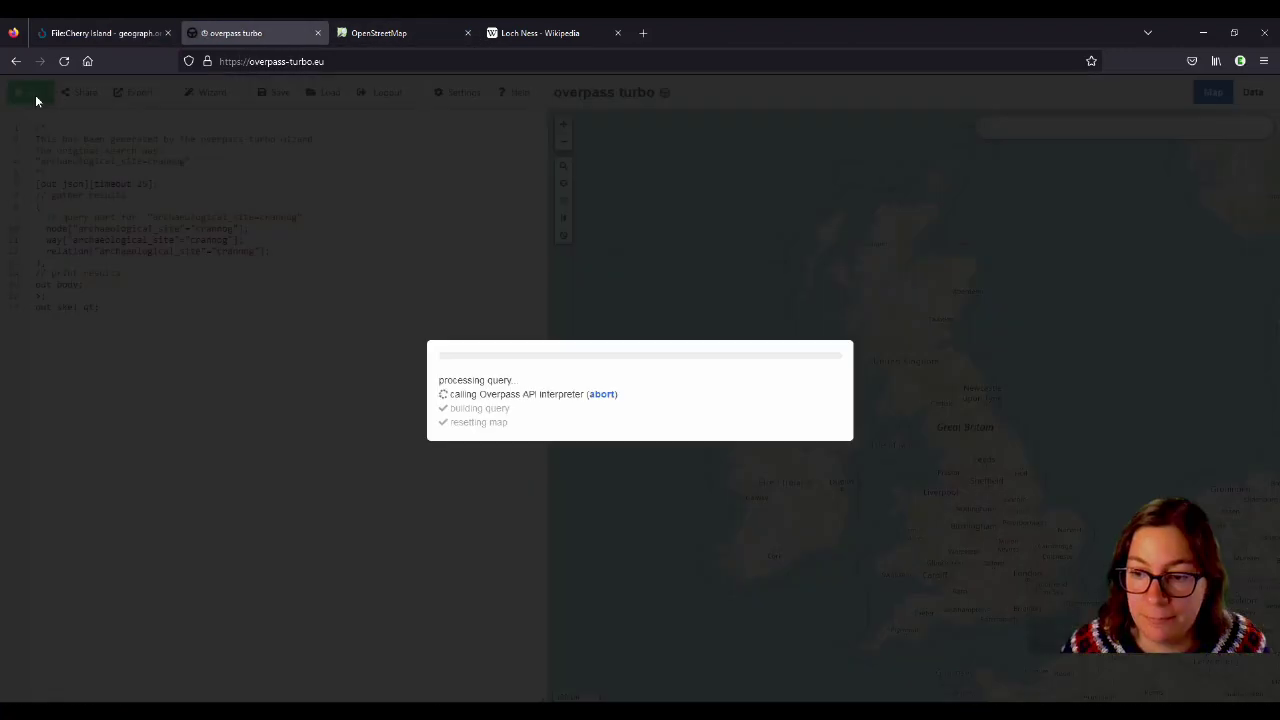